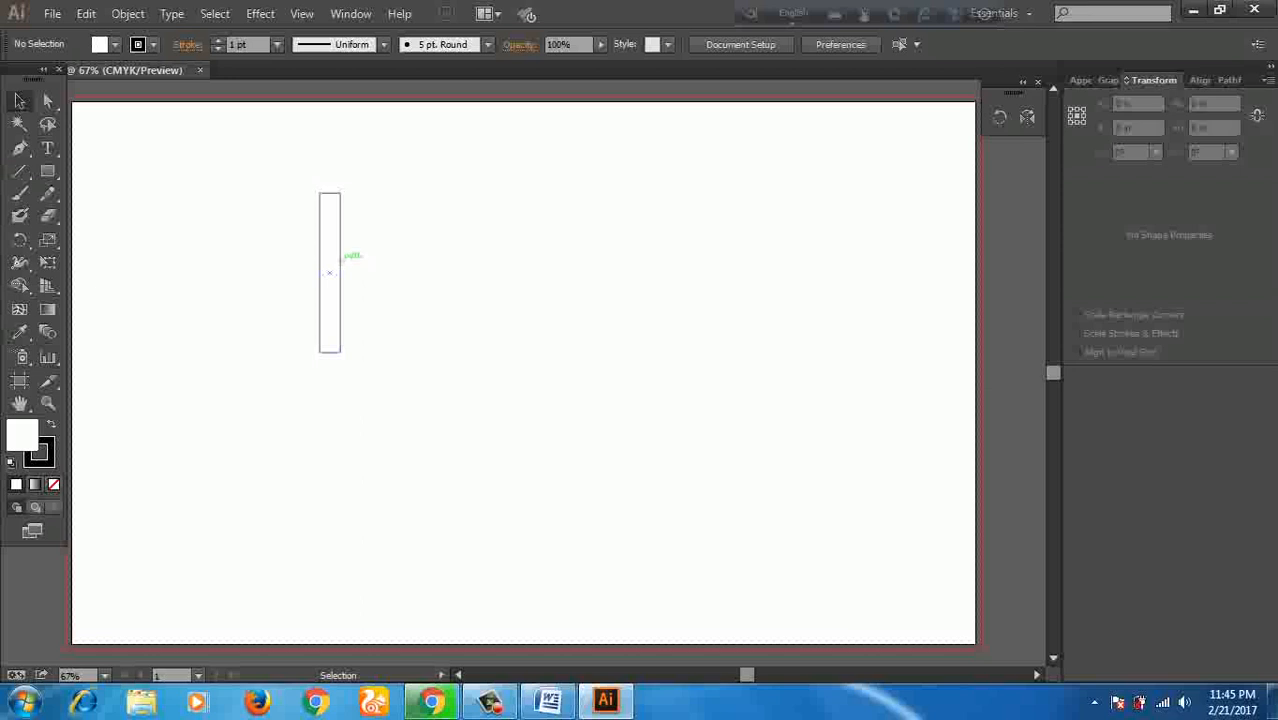
# Step: Select the tall narrow rectangle and move the floating Rotate and Reflect tool group onto the artboard
pyautogui.click(340, 257)
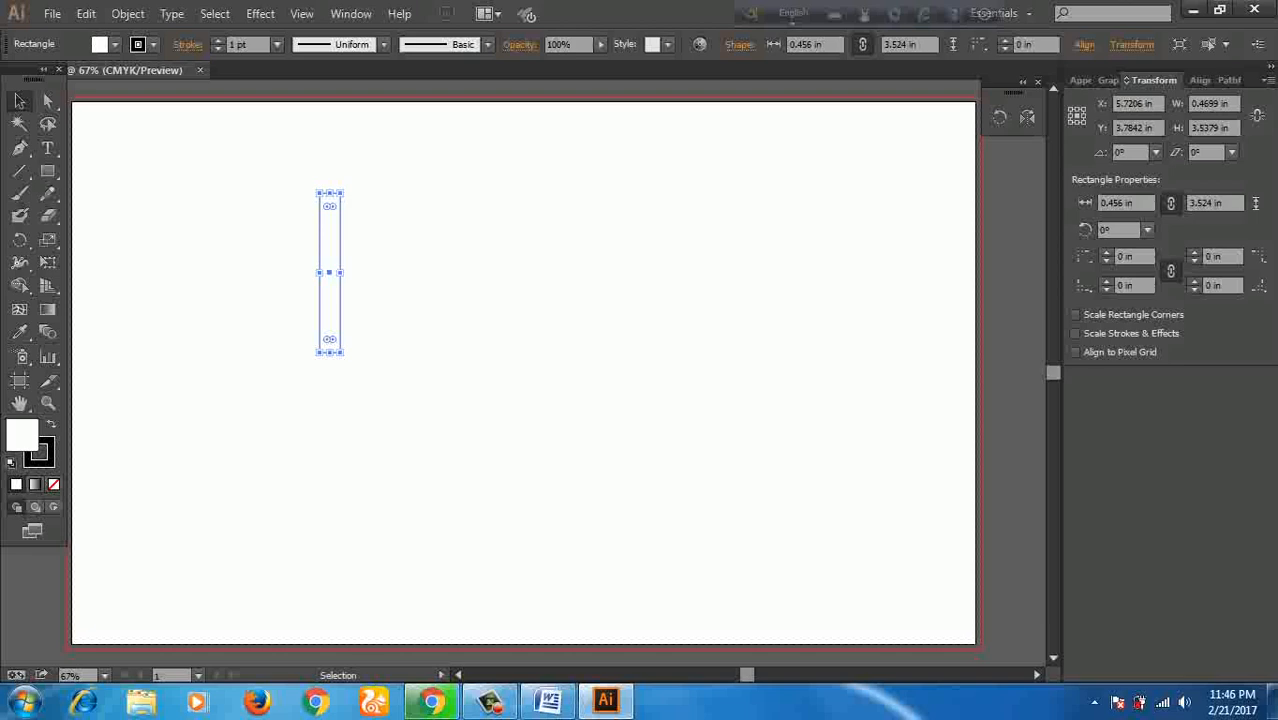
pyautogui.moveTo(272, 187); pyautogui.dragTo(395, 339)
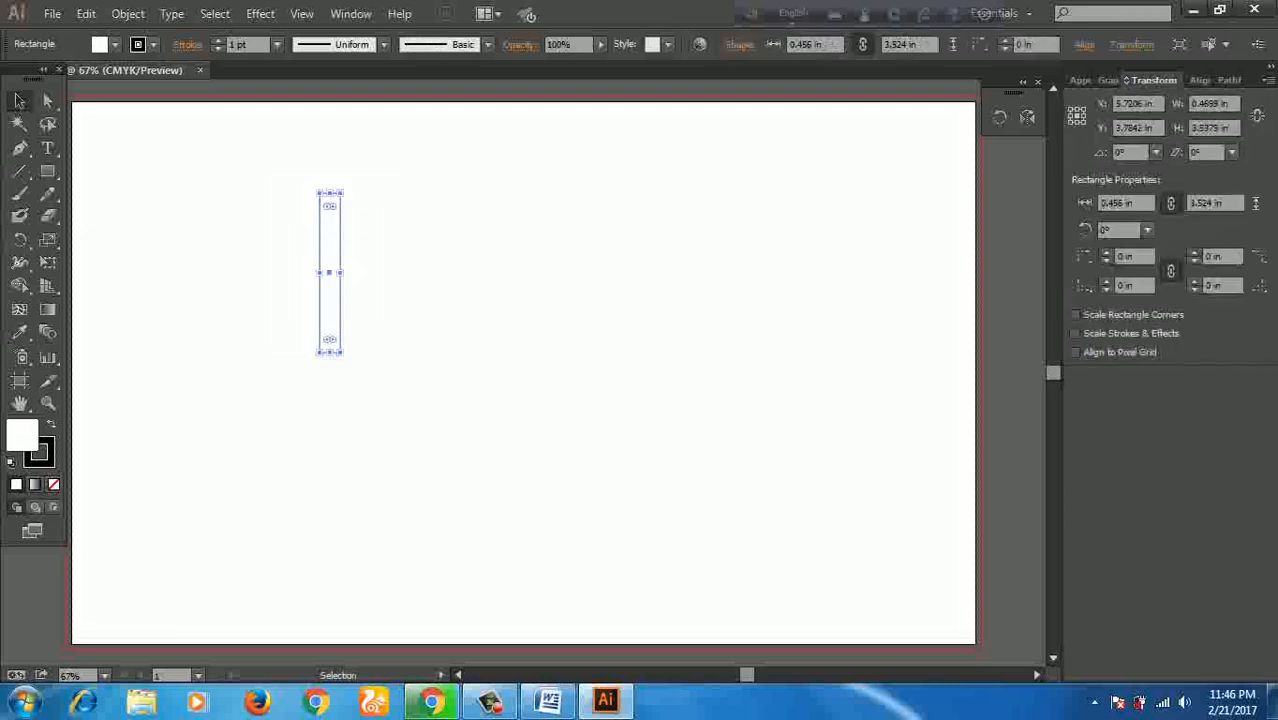
pyautogui.moveTo(1013, 90); pyautogui.dragTo(811, 127)
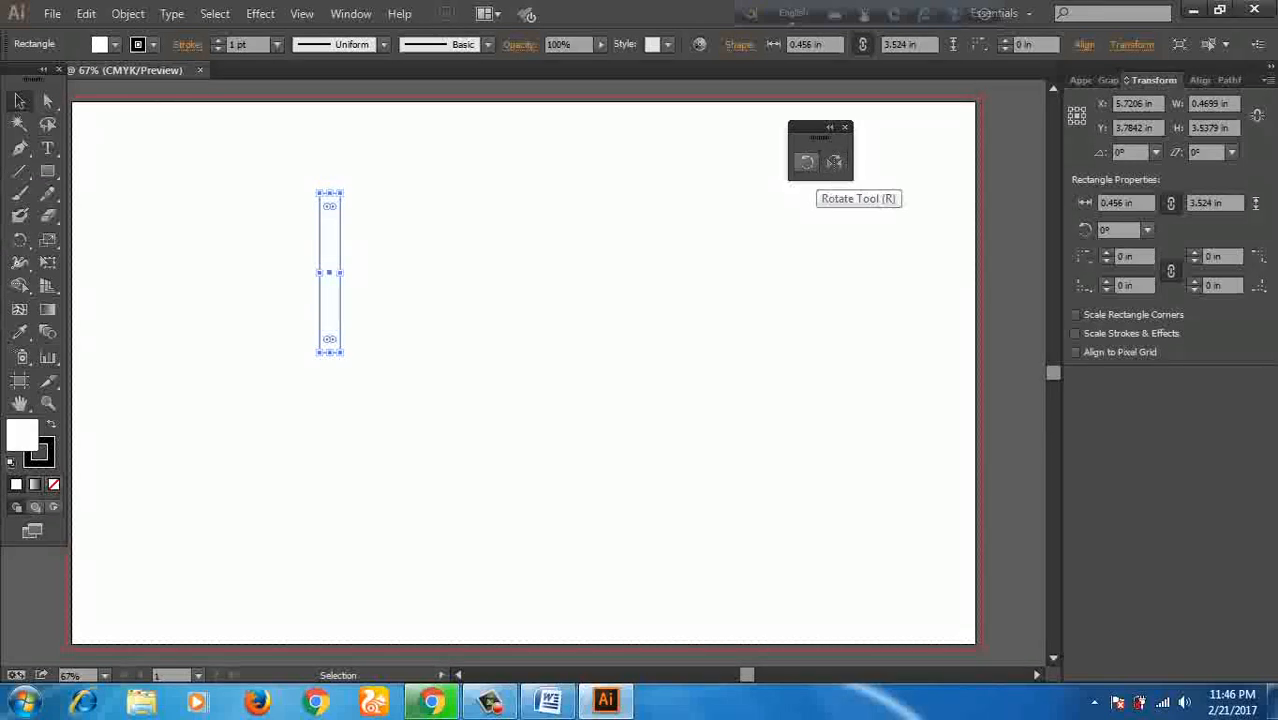
pyautogui.moveTo(204, 169); pyautogui.dragTo(420, 380)
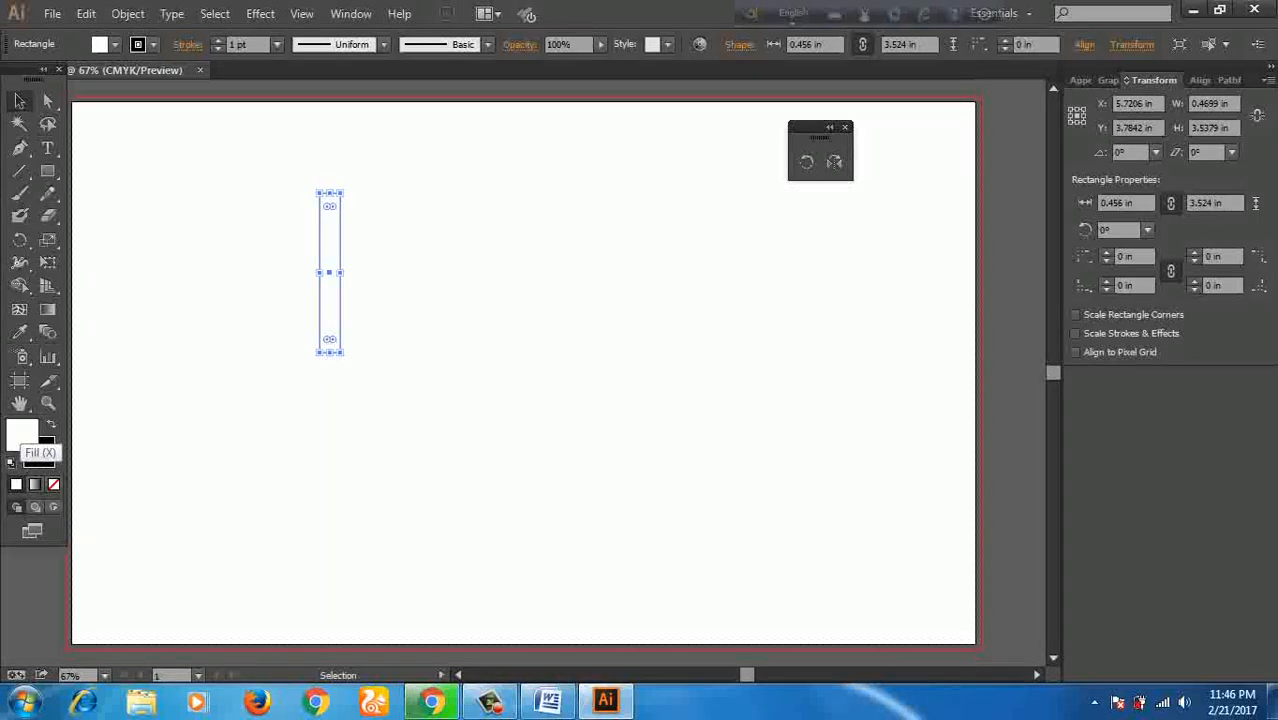
# Step: Fill the selected rectangle with the purple colour #a117e2 and deselect it
pyautogui.doubleClick(22, 434)
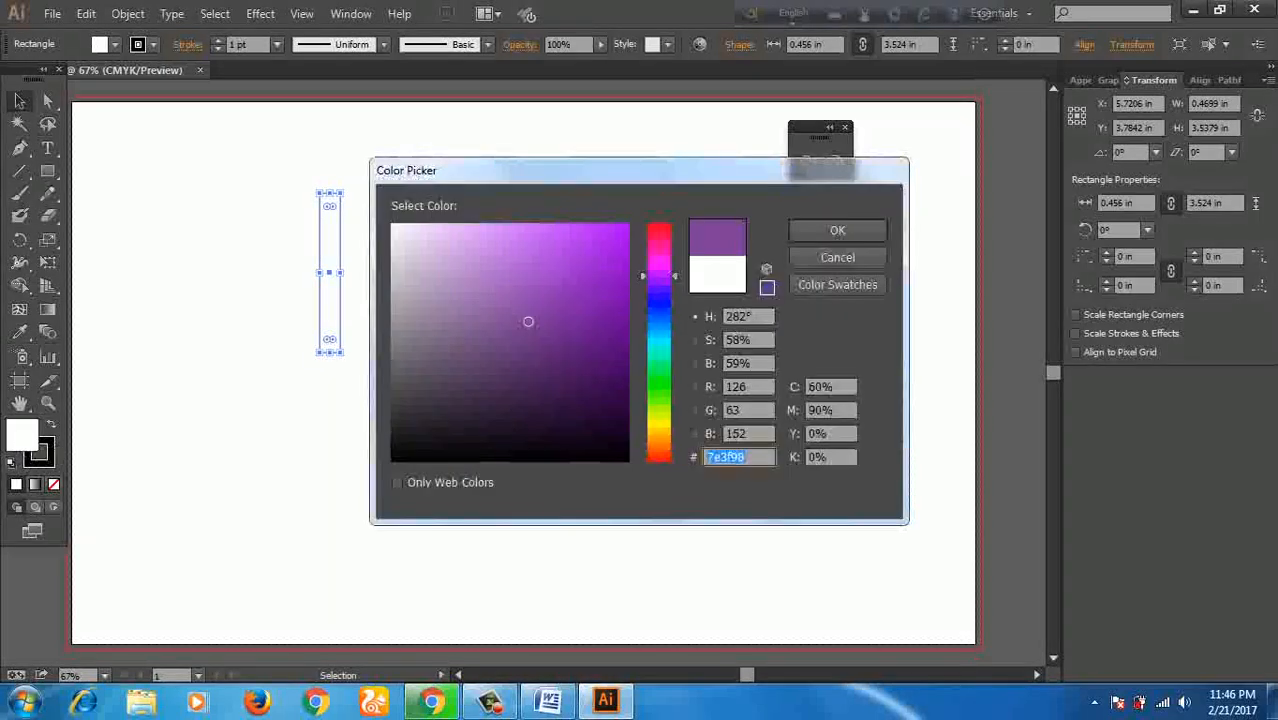
pyautogui.click(605, 250)
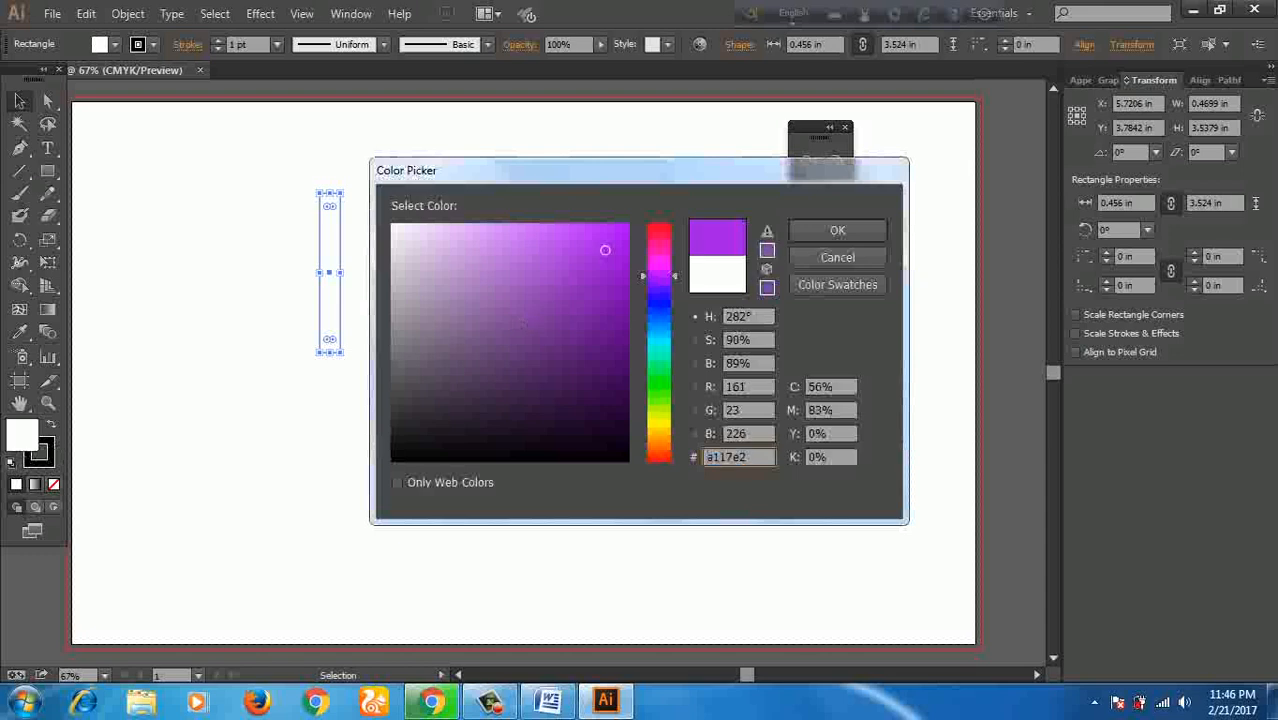
pyautogui.click(838, 231)
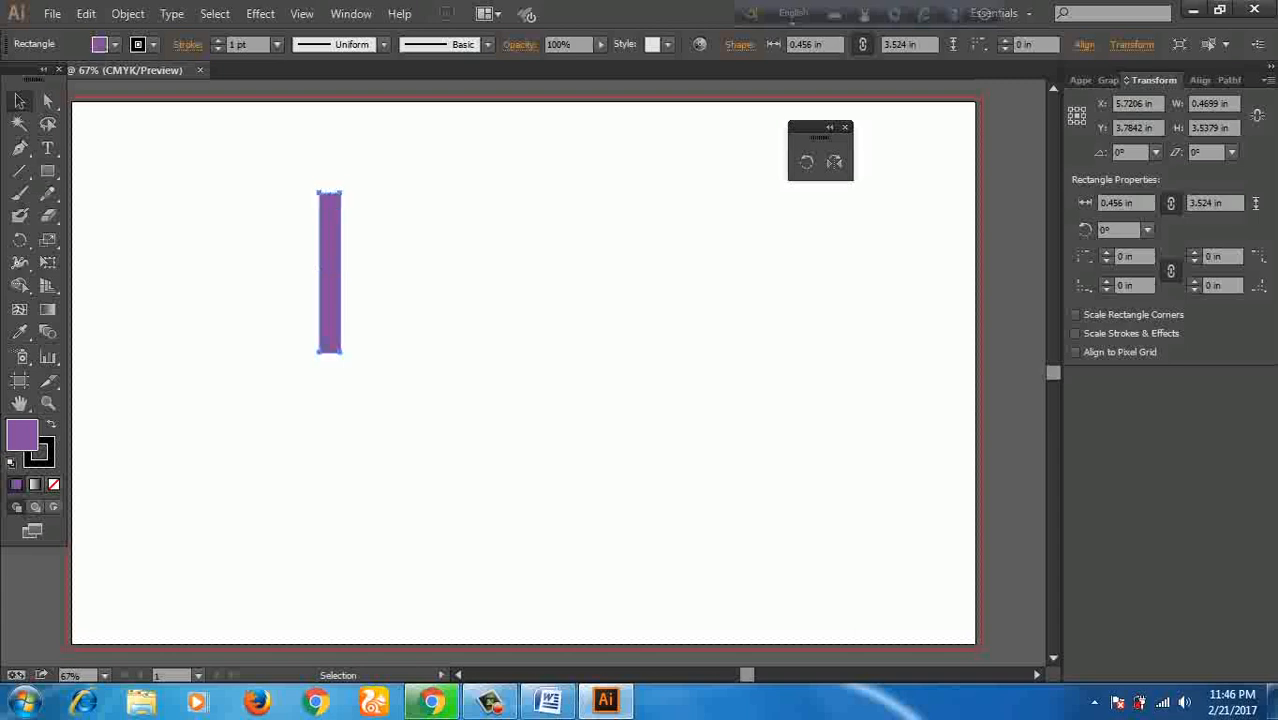
pyautogui.click(420, 290)
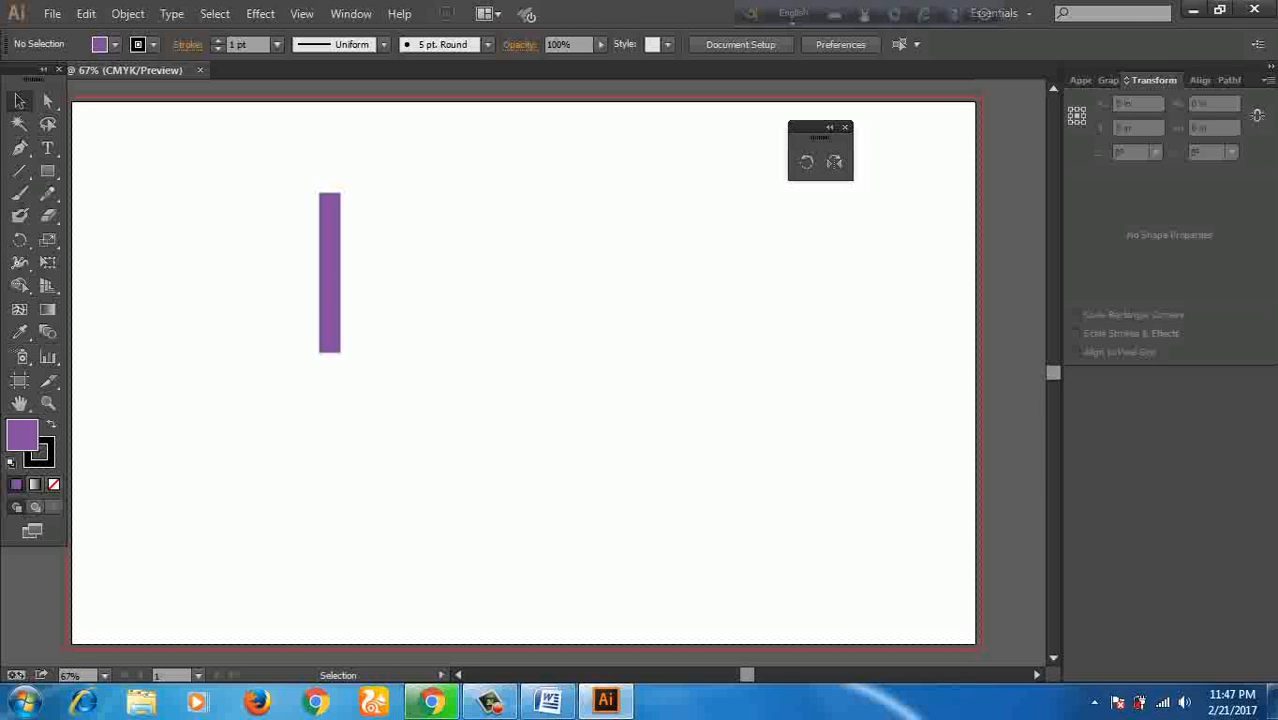
# Step: Set up a 5° rotation of the purple rectangle about its centre and preview it
pyautogui.click(334, 248)
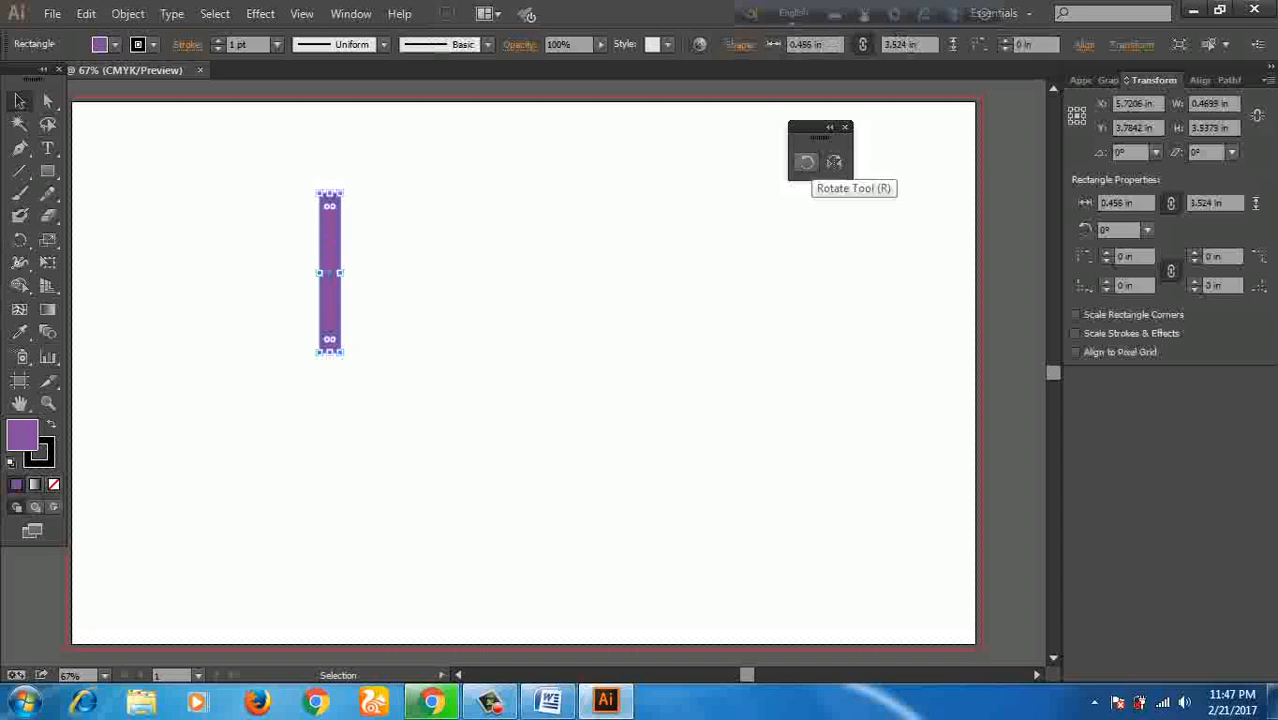
pyautogui.click(806, 162)
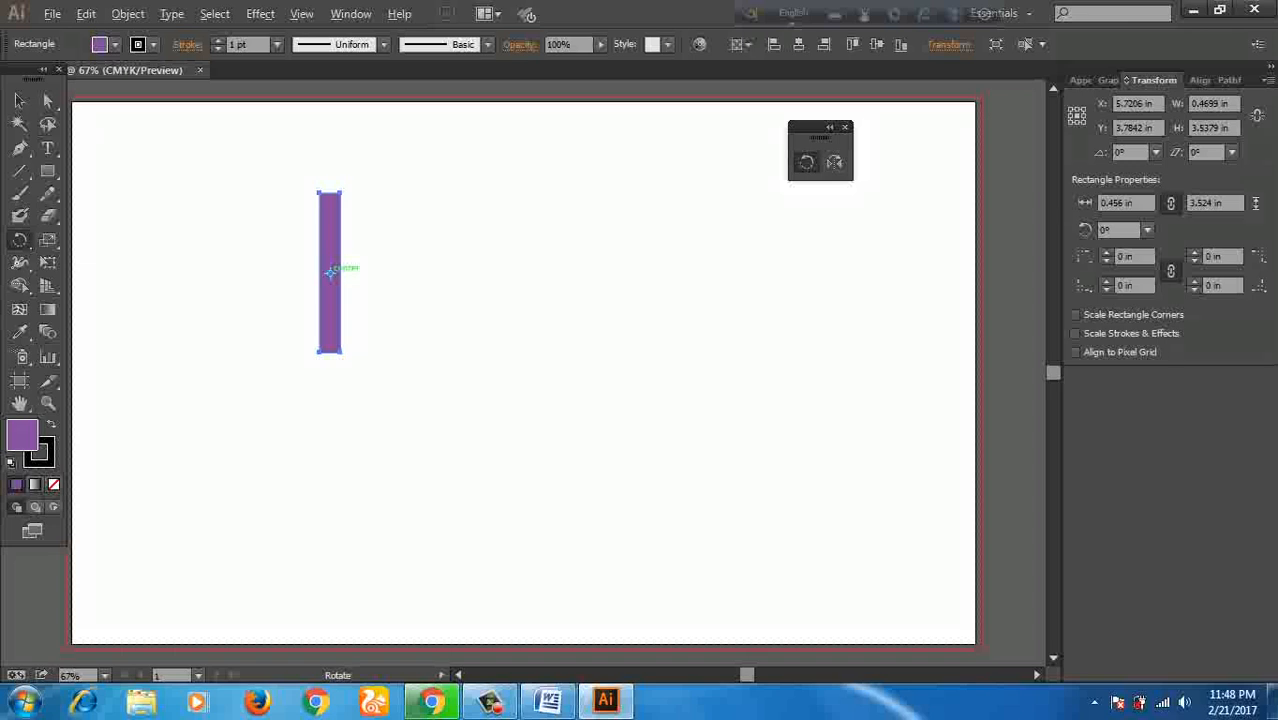
pyautogui.press('alt')
pyautogui.press('alt')
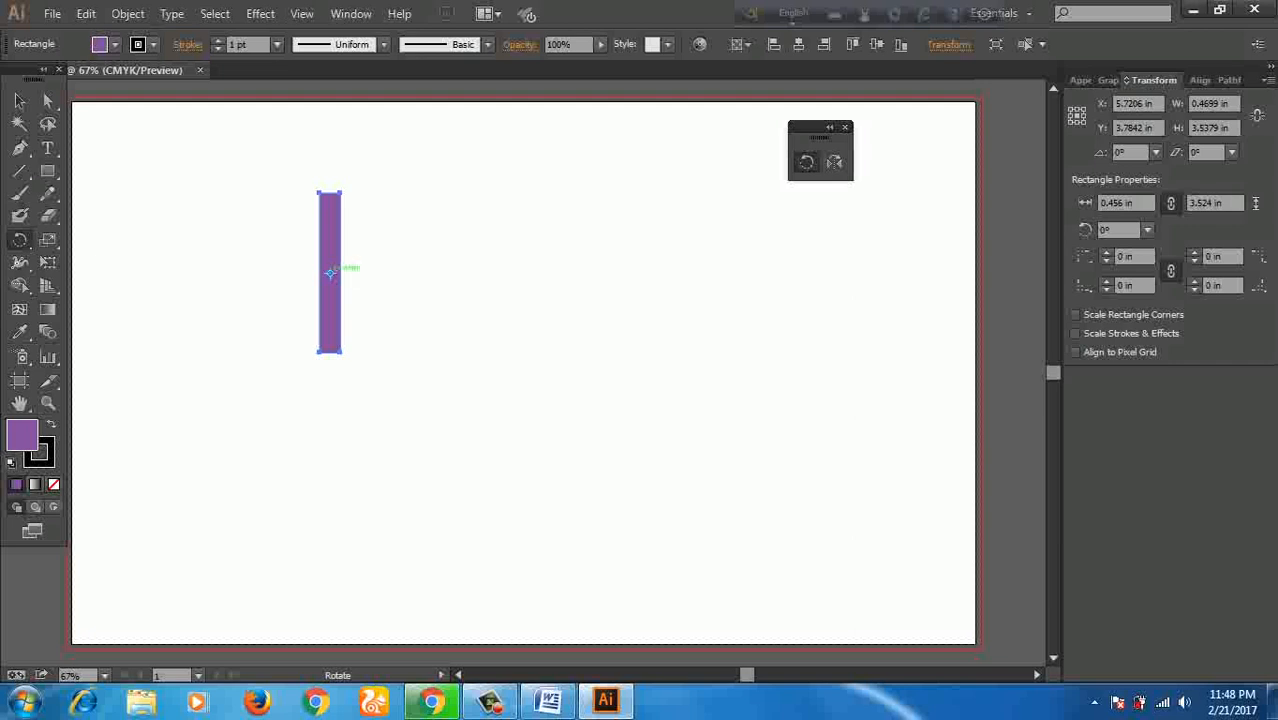
pyautogui.keyDown('alt'); pyautogui.click(330, 272); pyautogui.keyUp('alt')
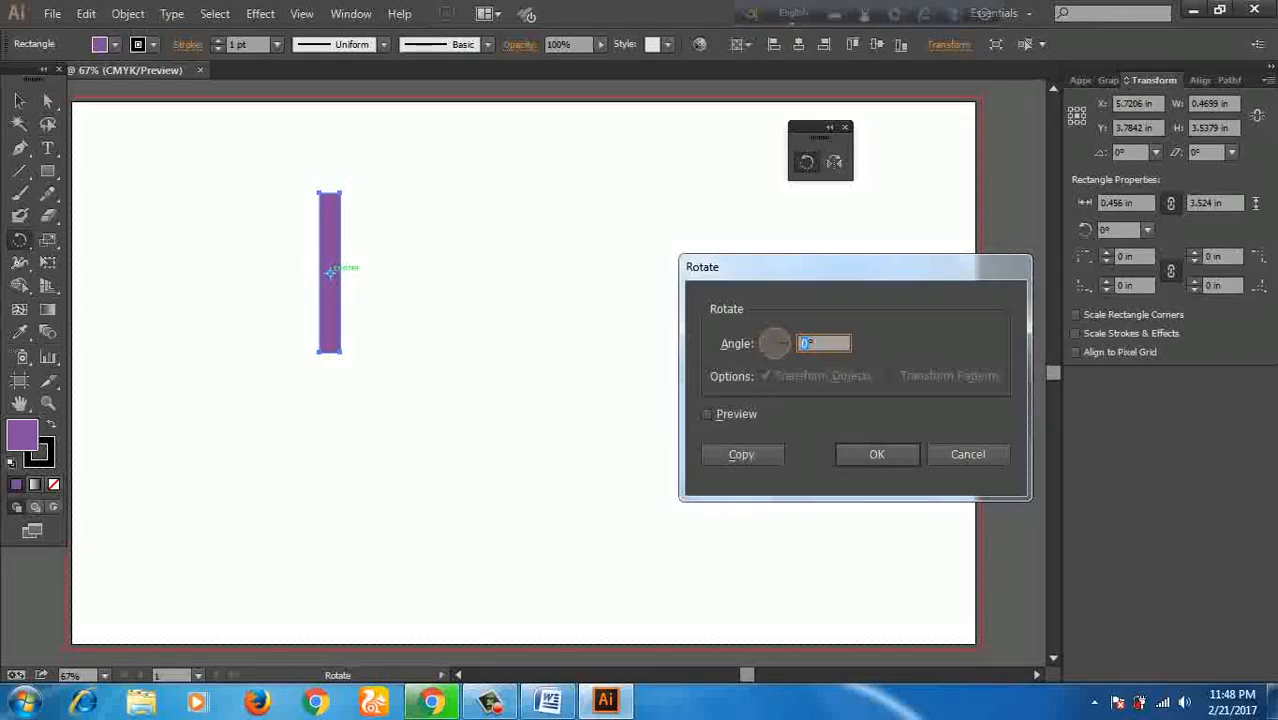
pyautogui.write('4')
pyautogui.press('BackSpace')
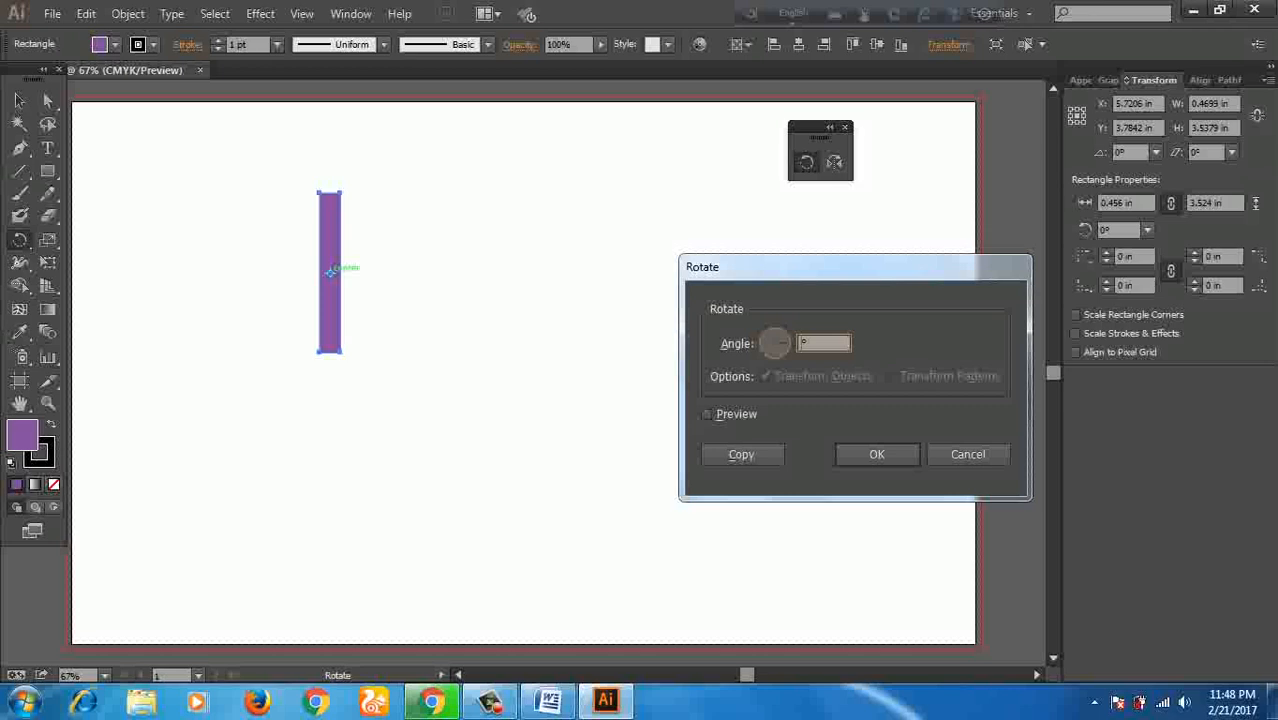
pyautogui.write('5')
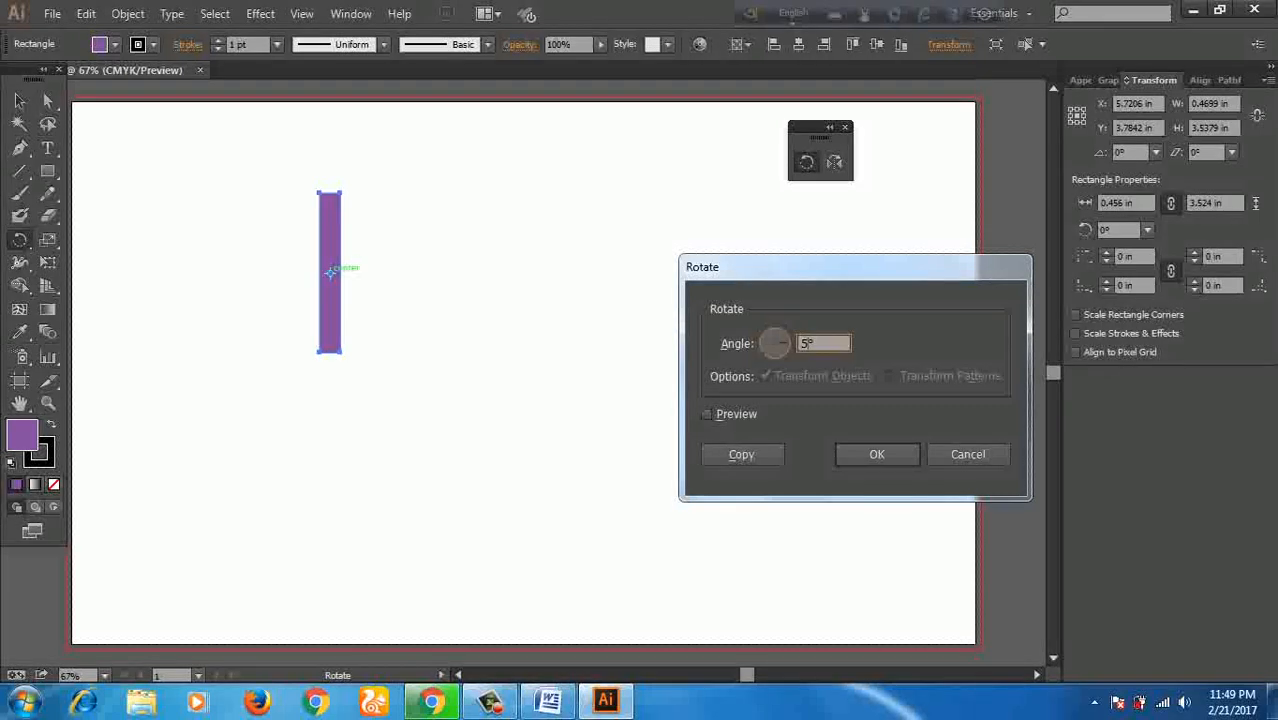
pyautogui.press('Tab')
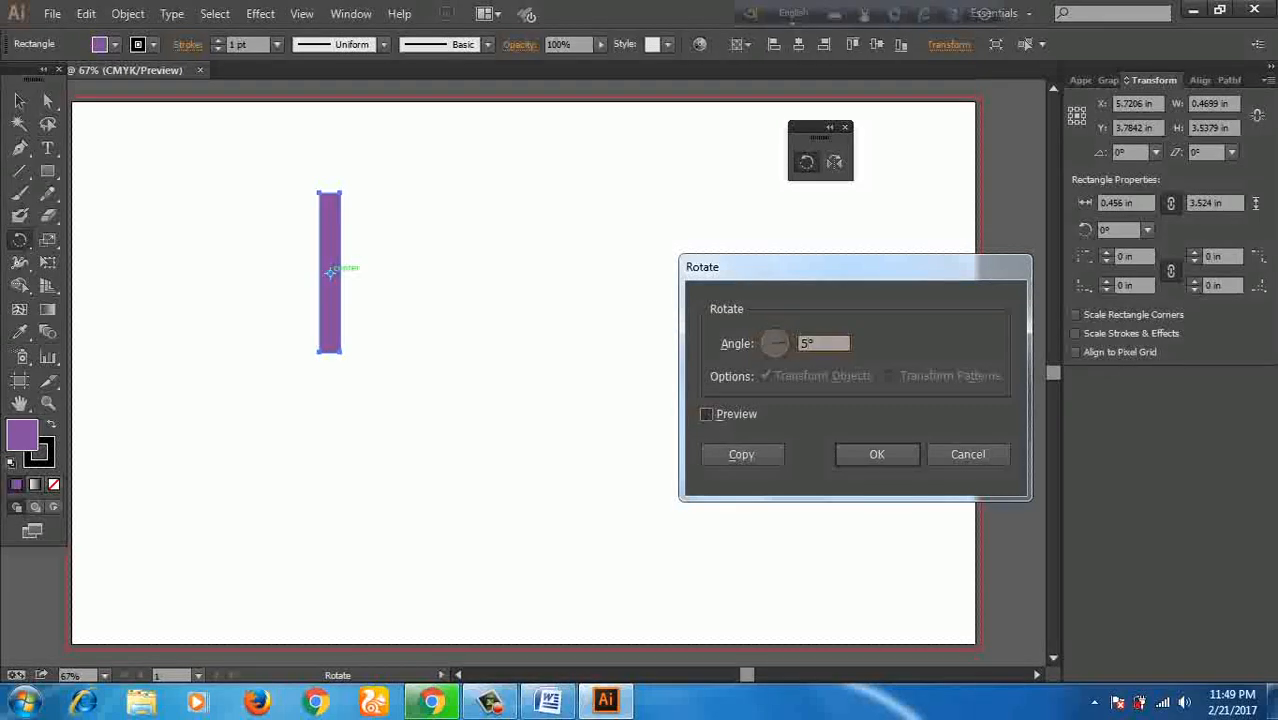
pyautogui.press('space')
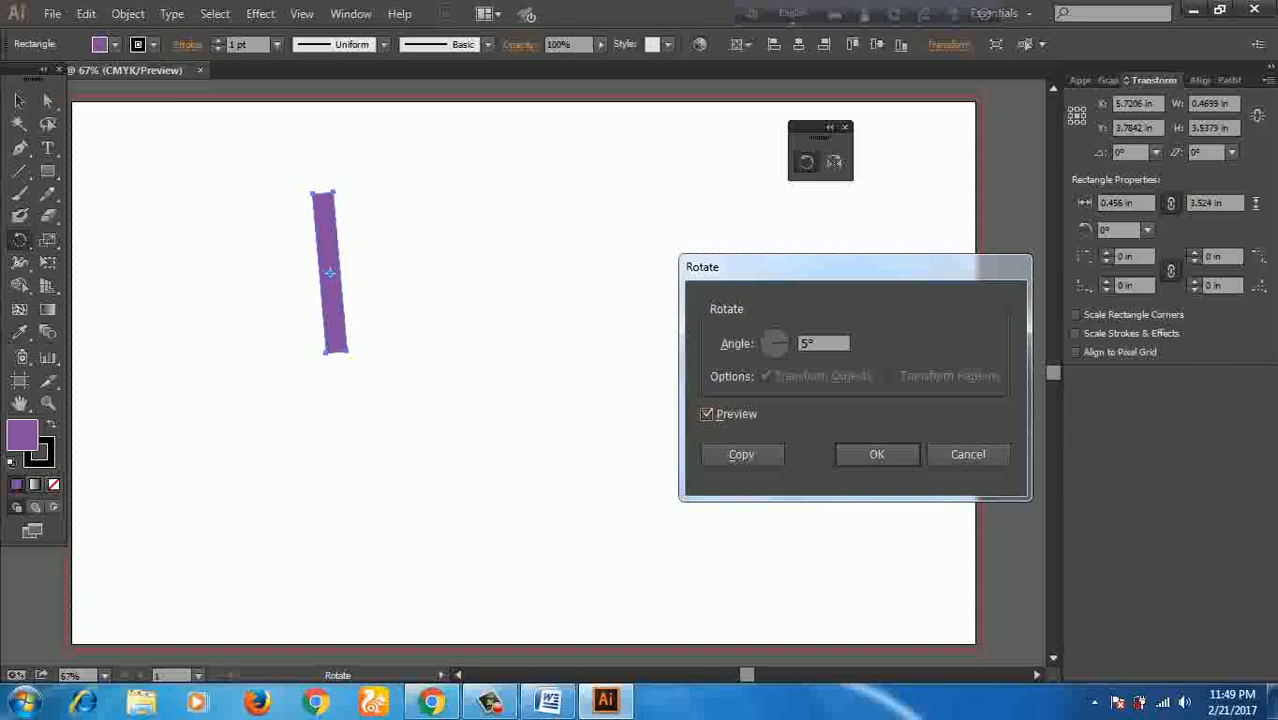
# Step: Change the rotation angle to 10° and create a rotated copy of the rectangle
pyautogui.doubleClick(806, 343)
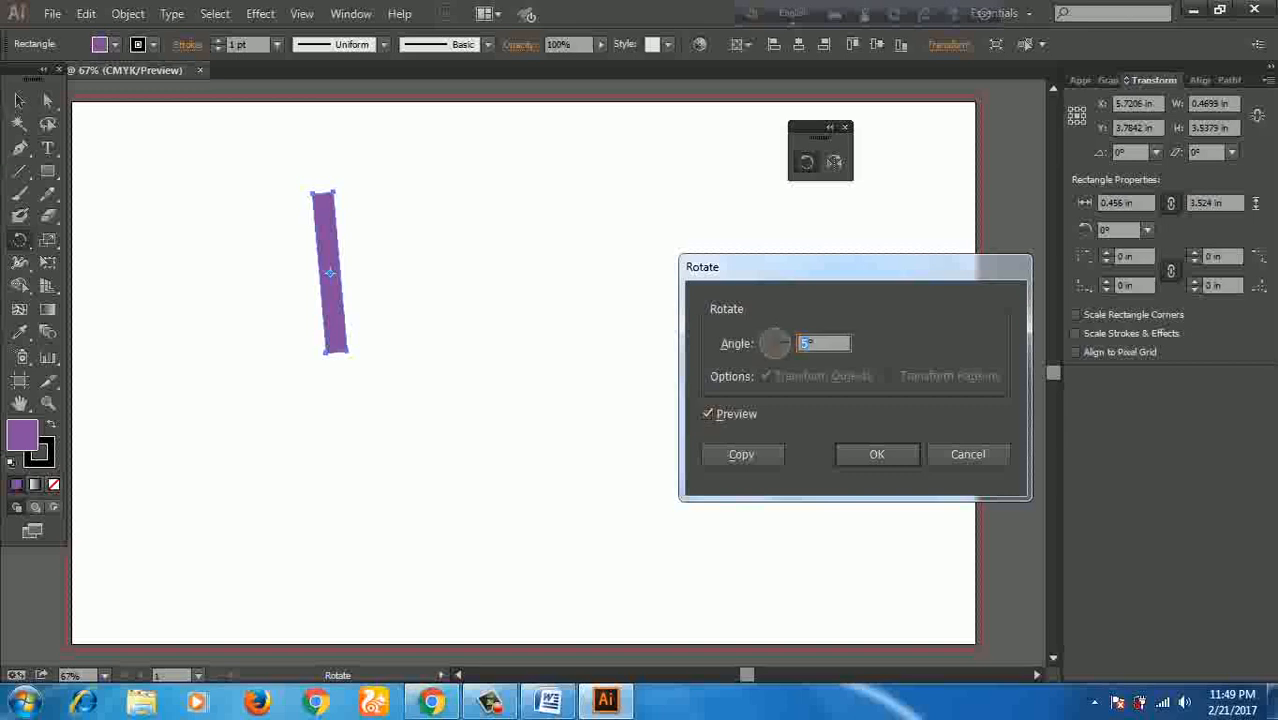
pyautogui.write('10')
pyautogui.click(707, 414)
pyautogui.click(707, 414)
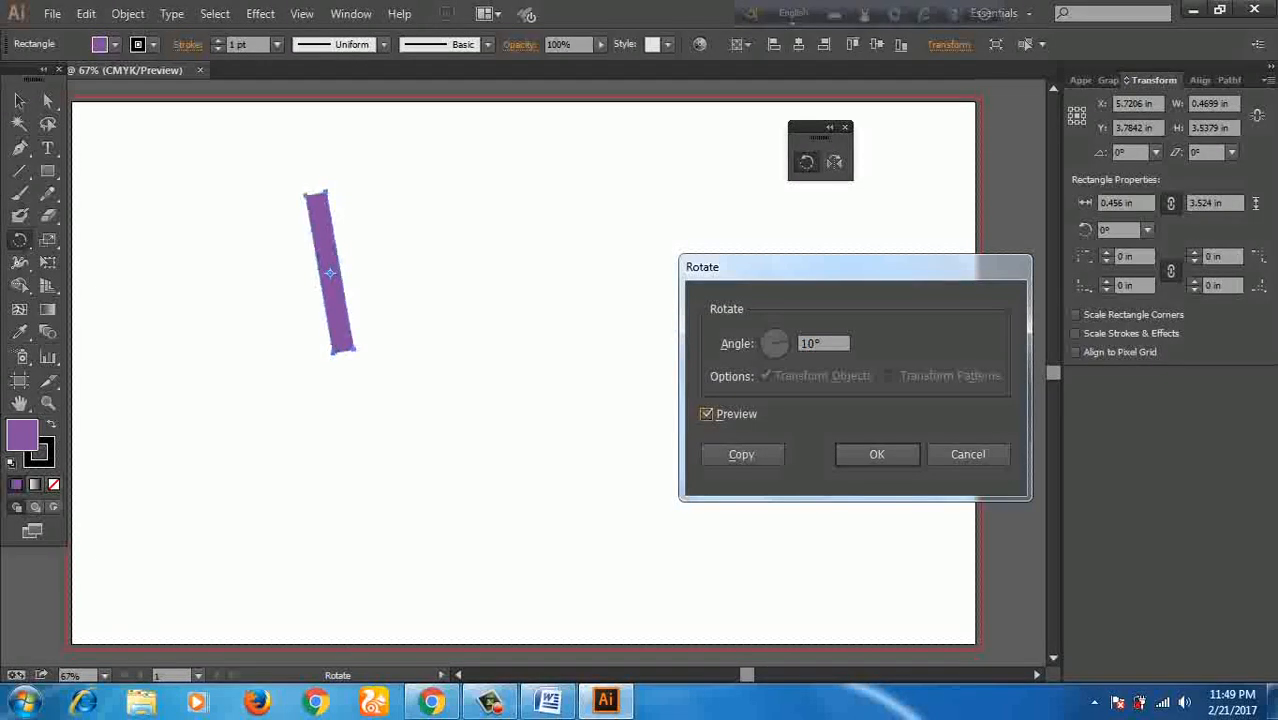
pyautogui.click(742, 454)
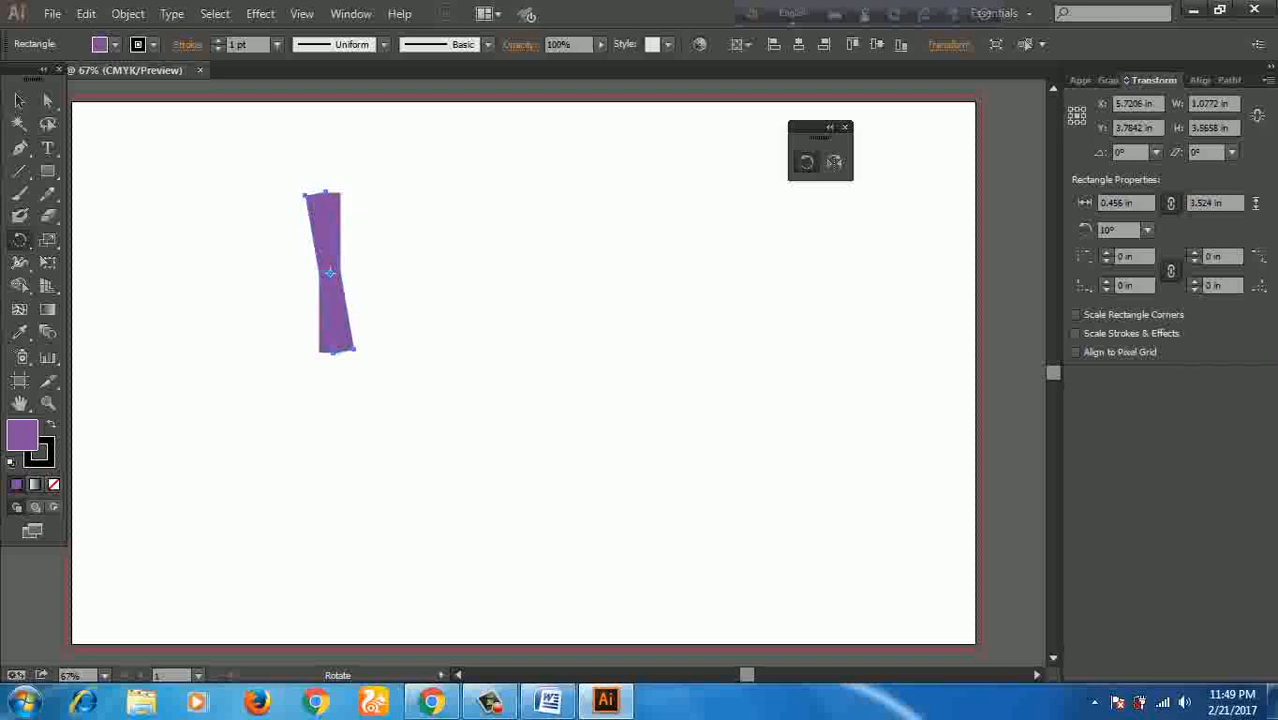
# Step: Repeat the 10° rotated copy until the rectangles fill a complete circle
pyautogui.hotkey('ctrl', 'd')
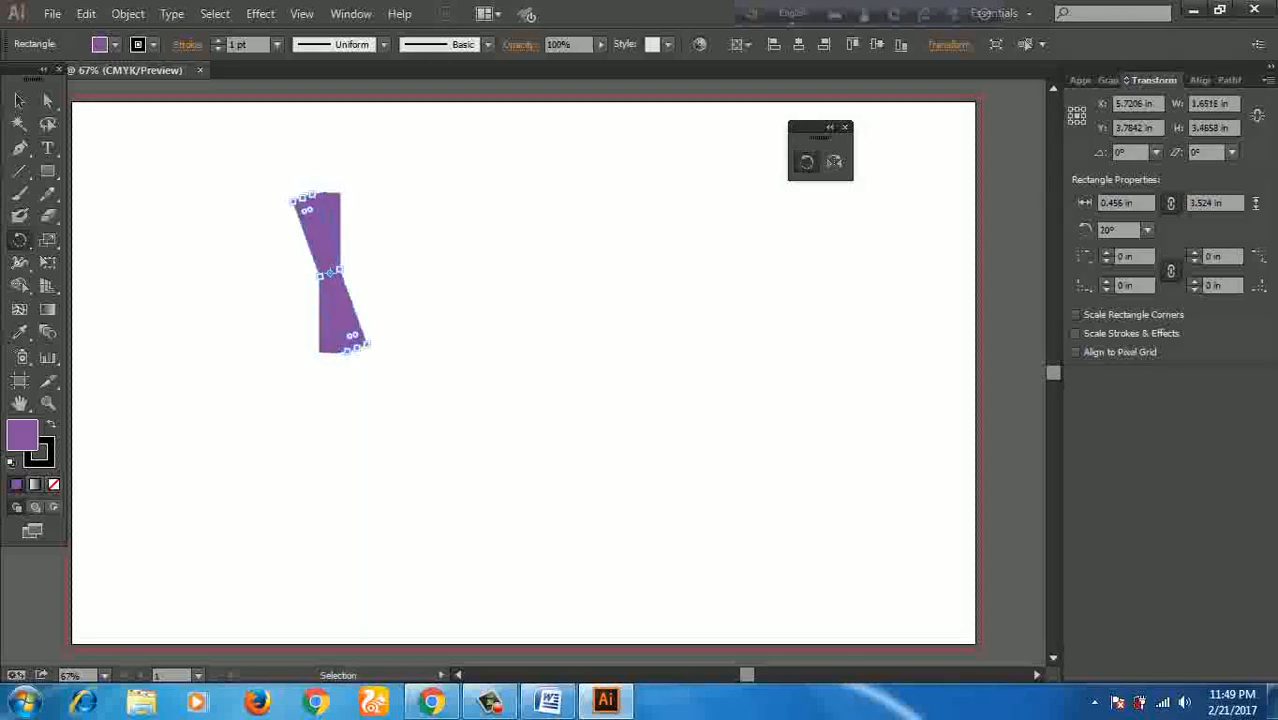
pyautogui.hotkey('ctrl', 'd')
pyautogui.hotkey('ctrl', 'd')
pyautogui.hotkey('ctrl', 'd')
pyautogui.hotkey('ctrl', 'd')
pyautogui.hotkey('ctrl', 'd')
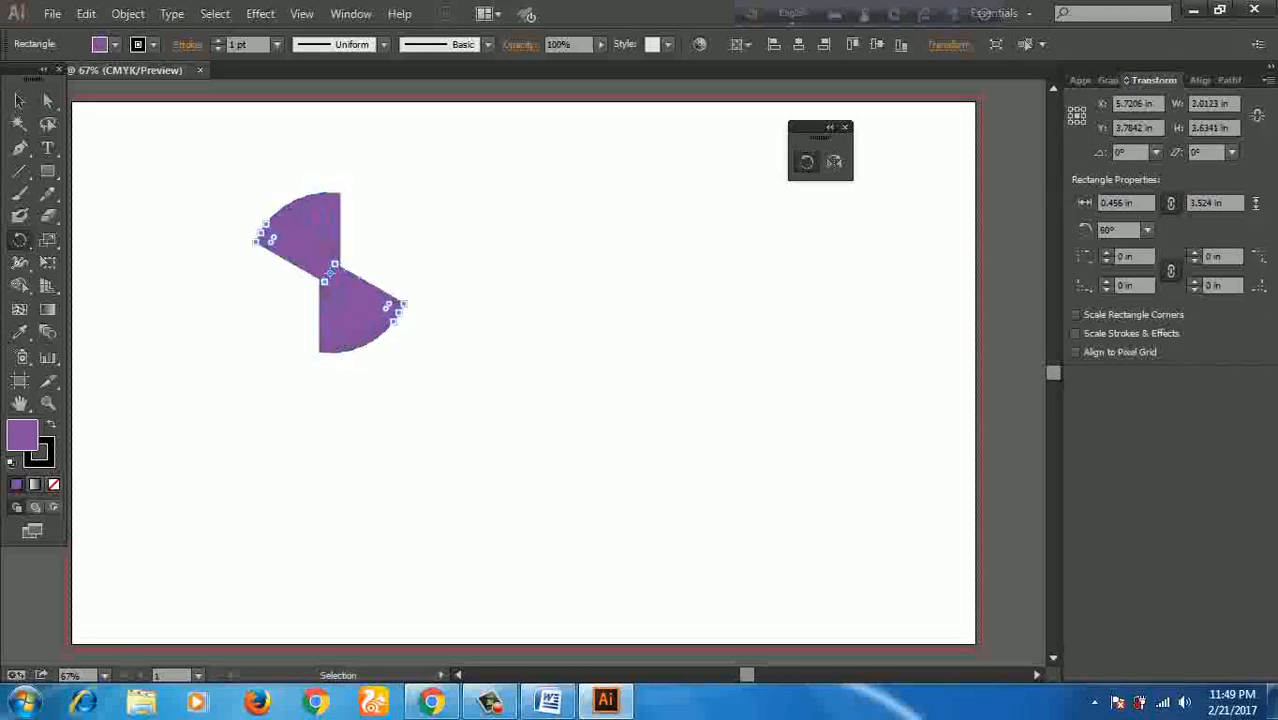
pyautogui.hotkey('ctrl', 'd')
pyautogui.hotkey('ctrl', 'd')
pyautogui.hotkey('ctrl', 'd')
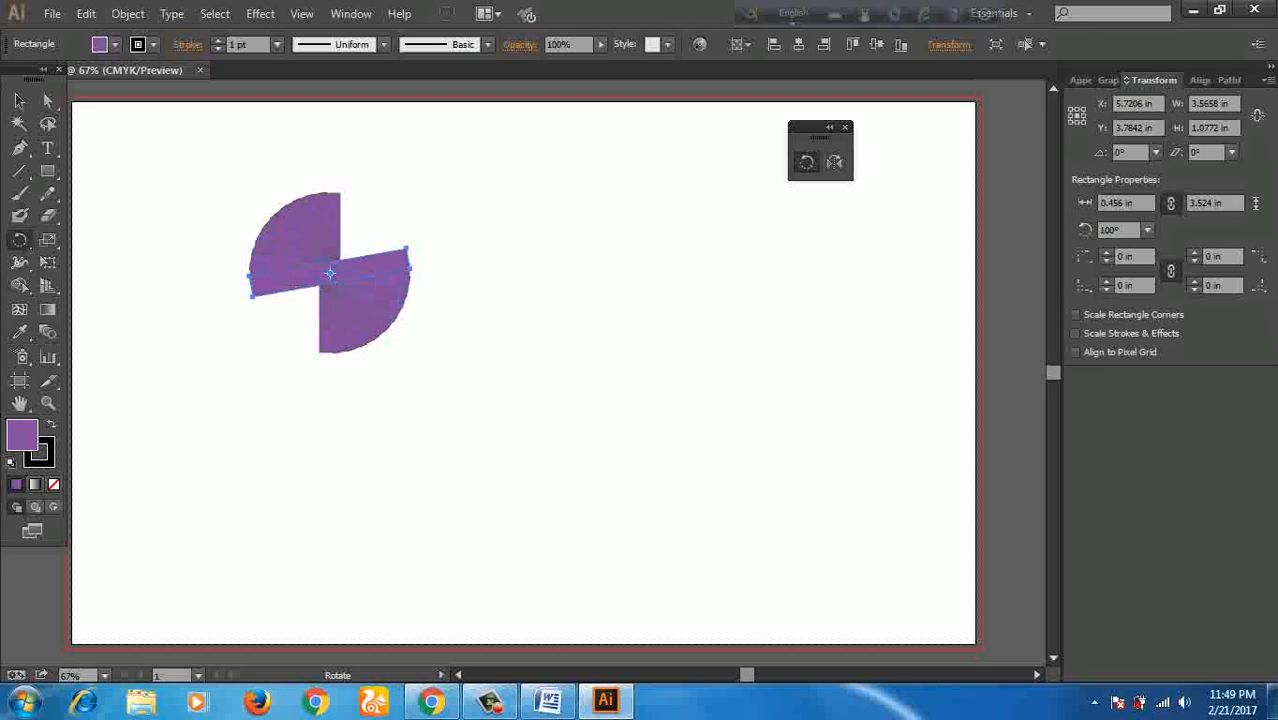
pyautogui.press('v')
pyautogui.moveTo(407, 260); pyautogui.dragTo(332, 196)
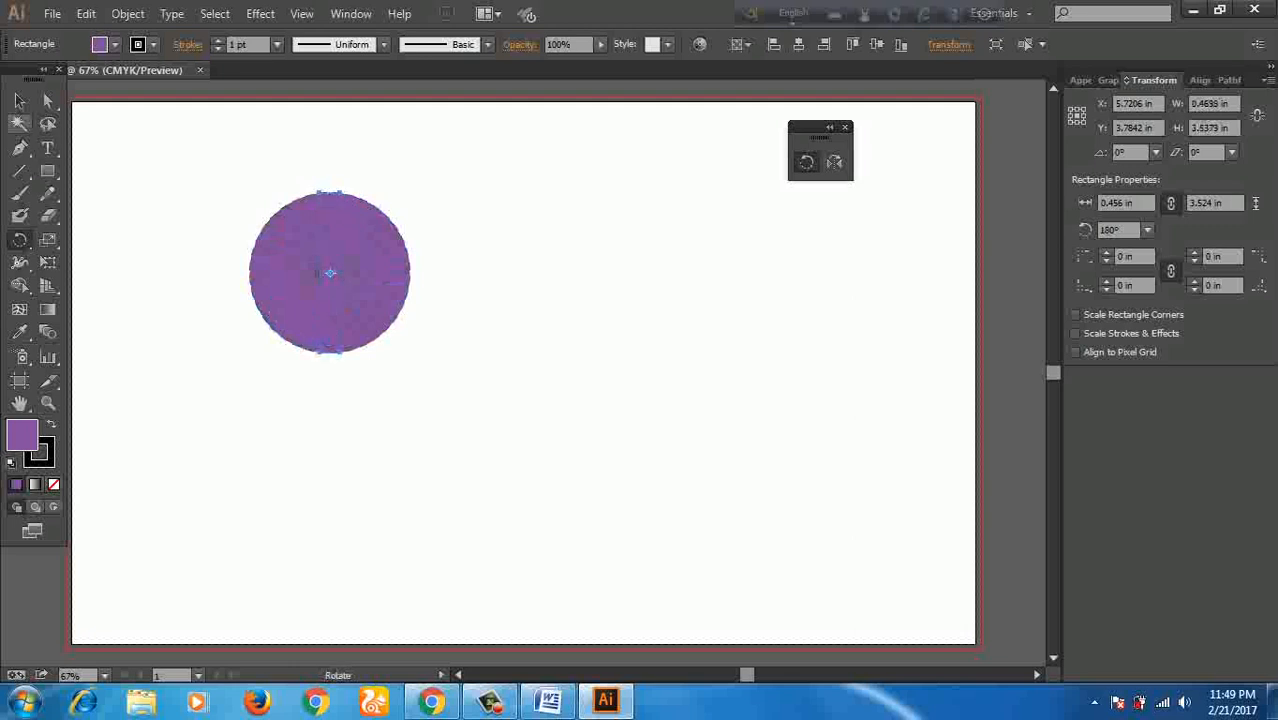
# Step: Delete the topmost vertical rectangle that duplicates the original one in the circle
pyautogui.click(20, 100)
pyautogui.click(480, 290)
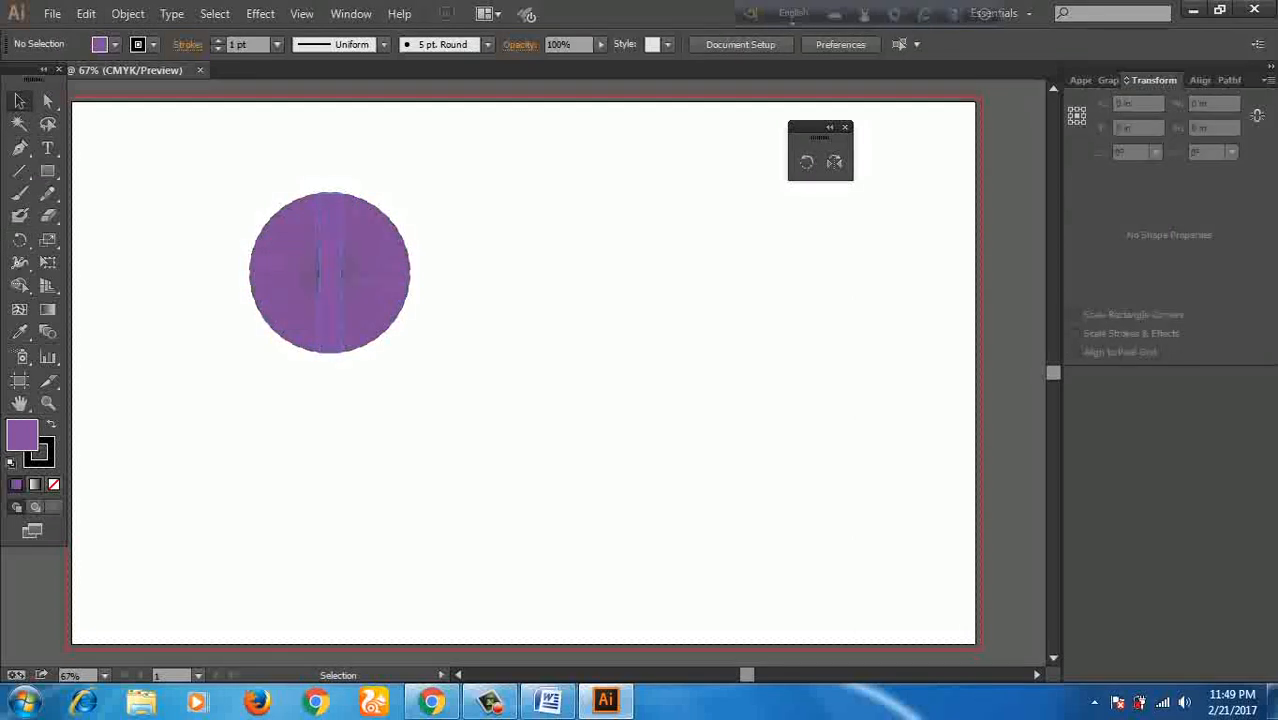
pyautogui.click(330, 260)
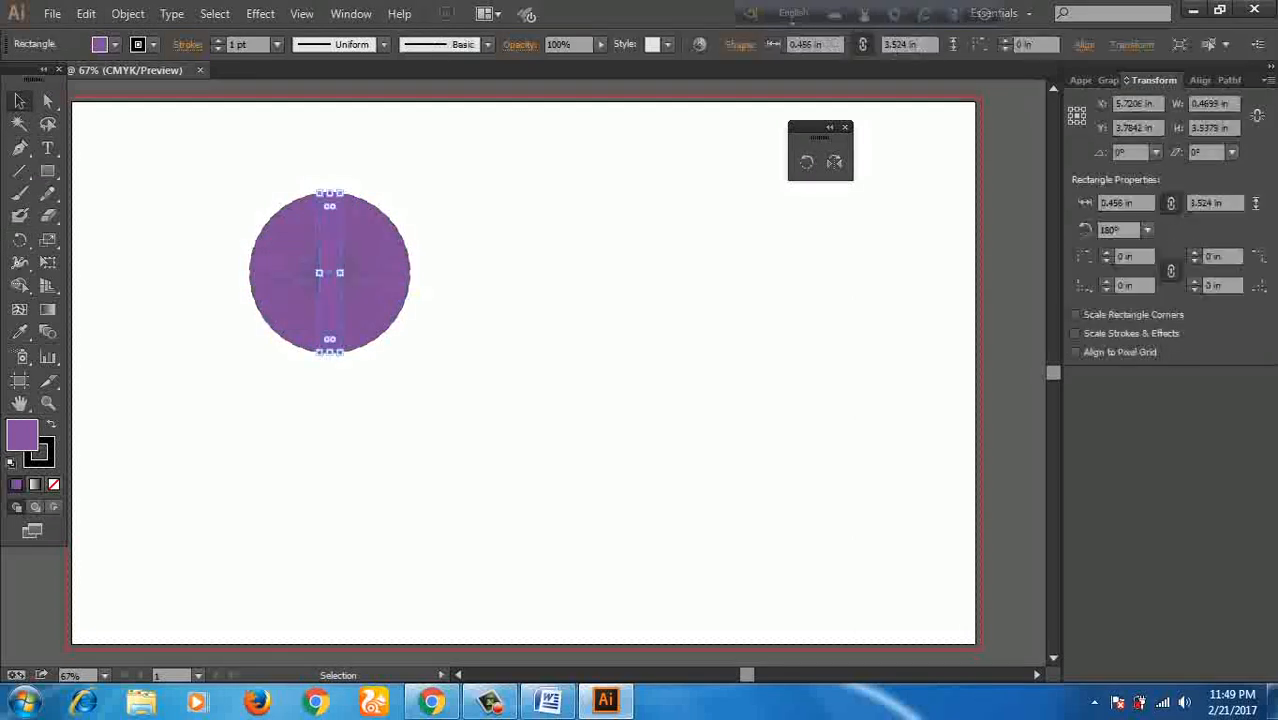
pyautogui.press('Delete')
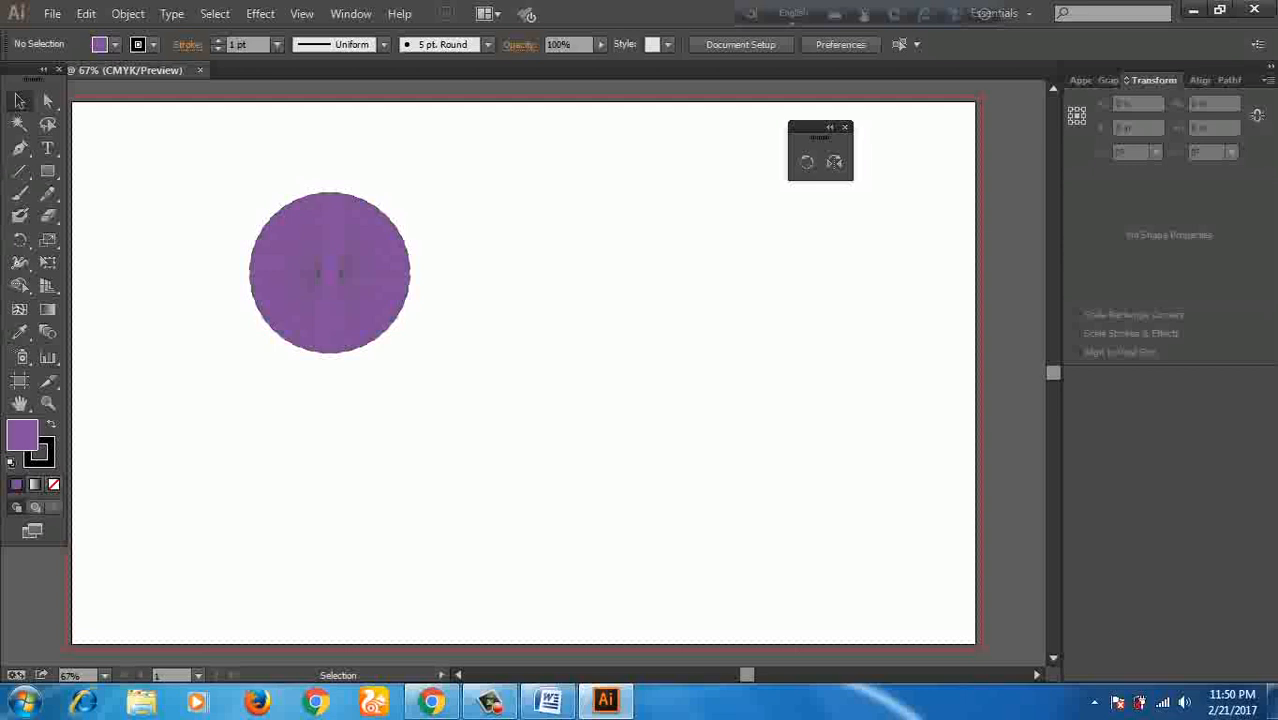
# Step: Delete the whole circle of rectangles and draw a new narrow vertical rectangle about 0.29 in wide and 1.62 in high
pyautogui.moveTo(230, 188); pyautogui.dragTo(491, 404)
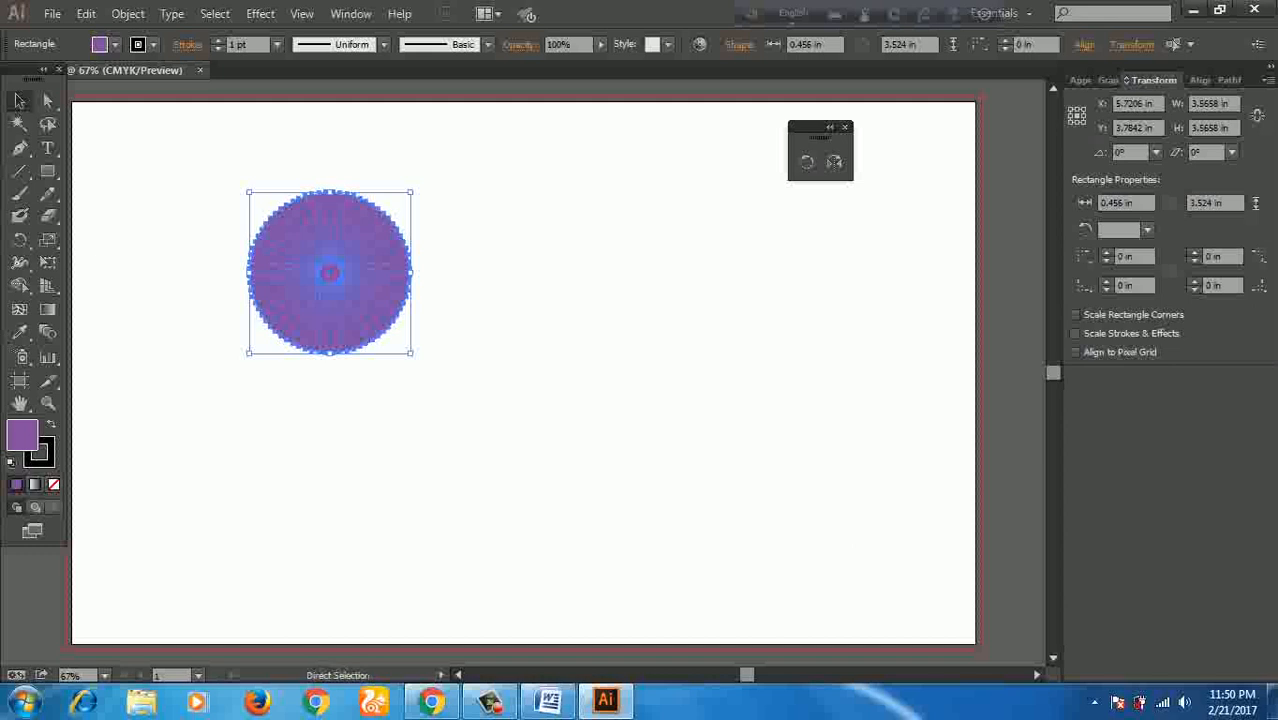
pyautogui.press('Delete')
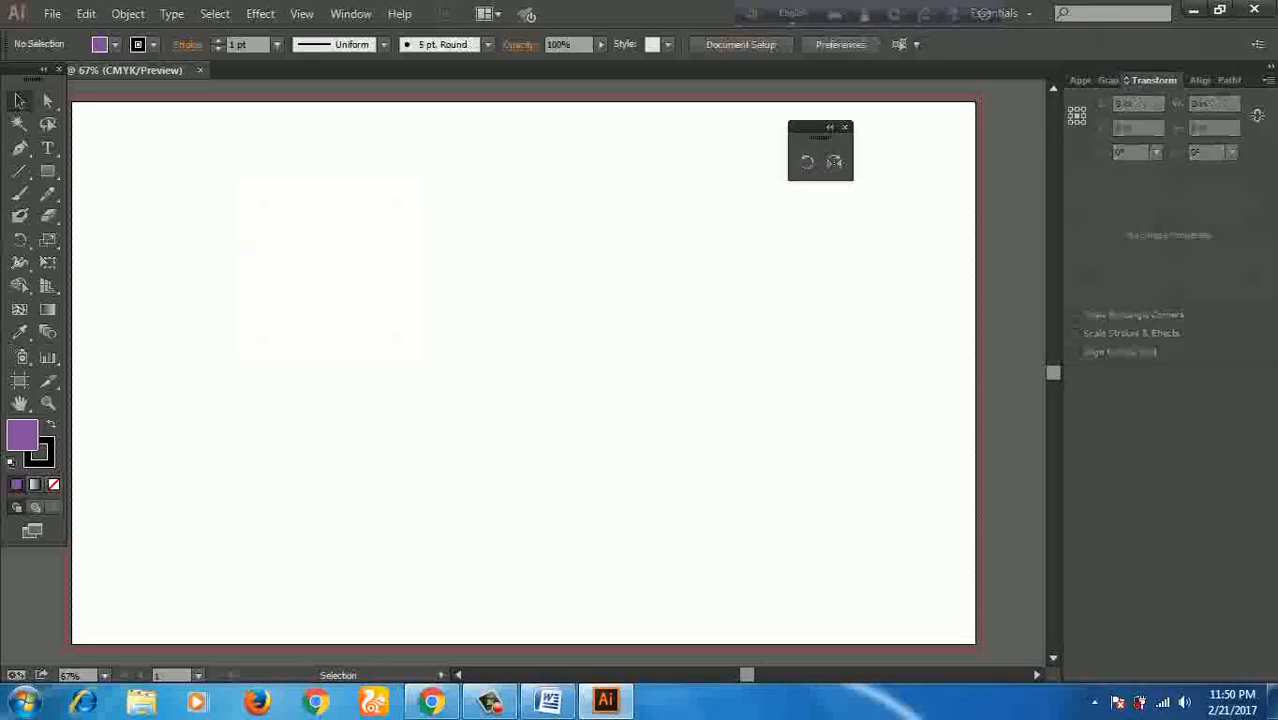
pyautogui.click(47, 171)
pyautogui.moveTo(286, 197); pyautogui.dragTo(299, 269)
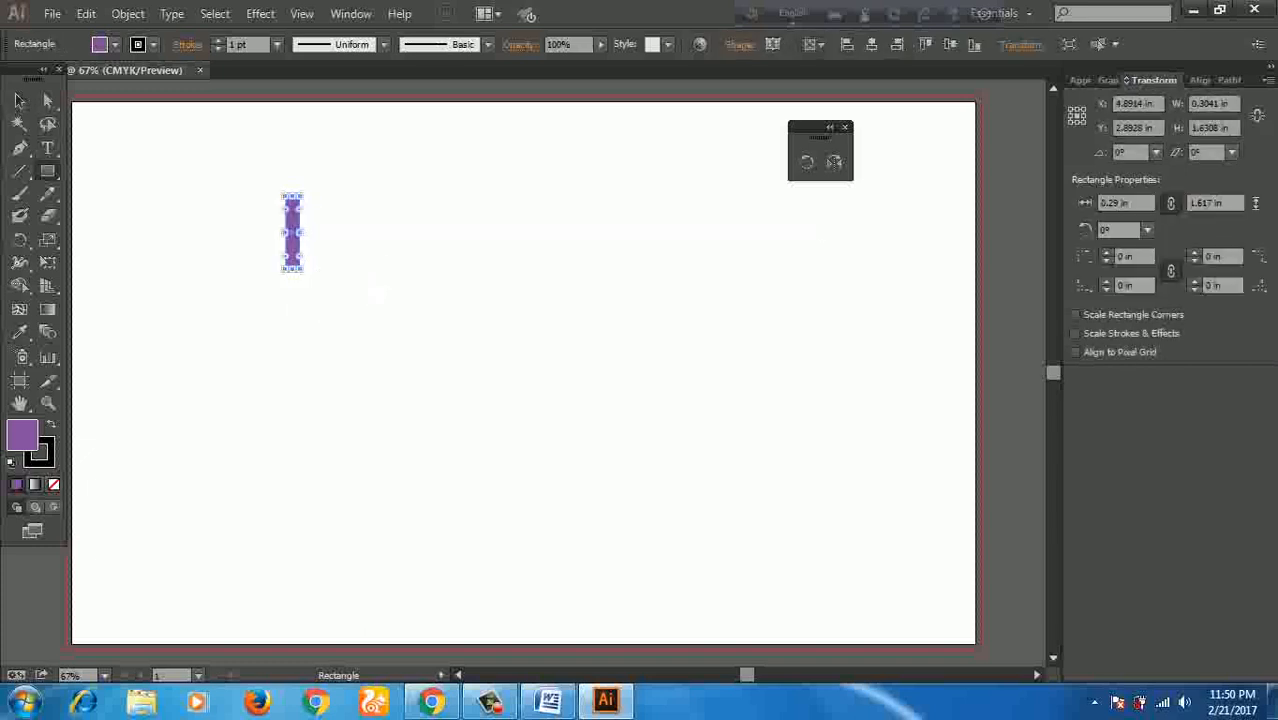
# Step: Create a copy of the new rectangle rotated 6° about a pivot point placed well below it
pyautogui.click(807, 162)
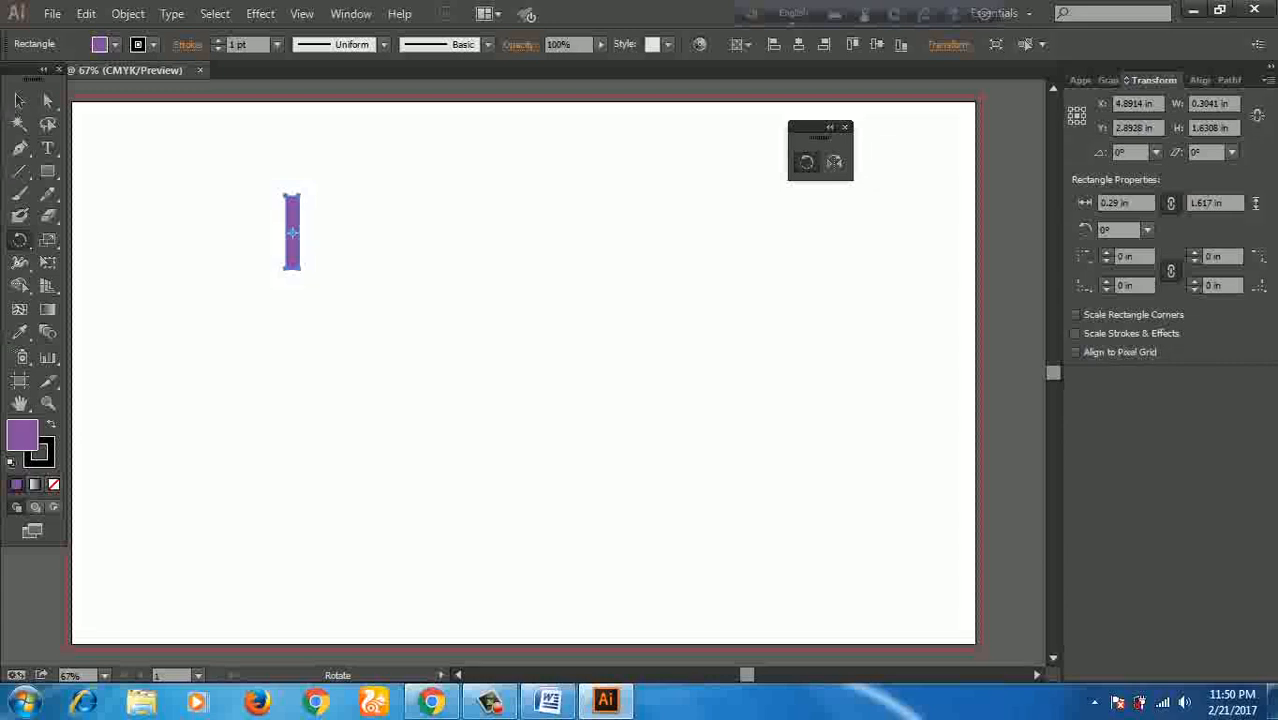
pyautogui.keyDown('alt'); pyautogui.click(292, 386); pyautogui.keyUp('alt')
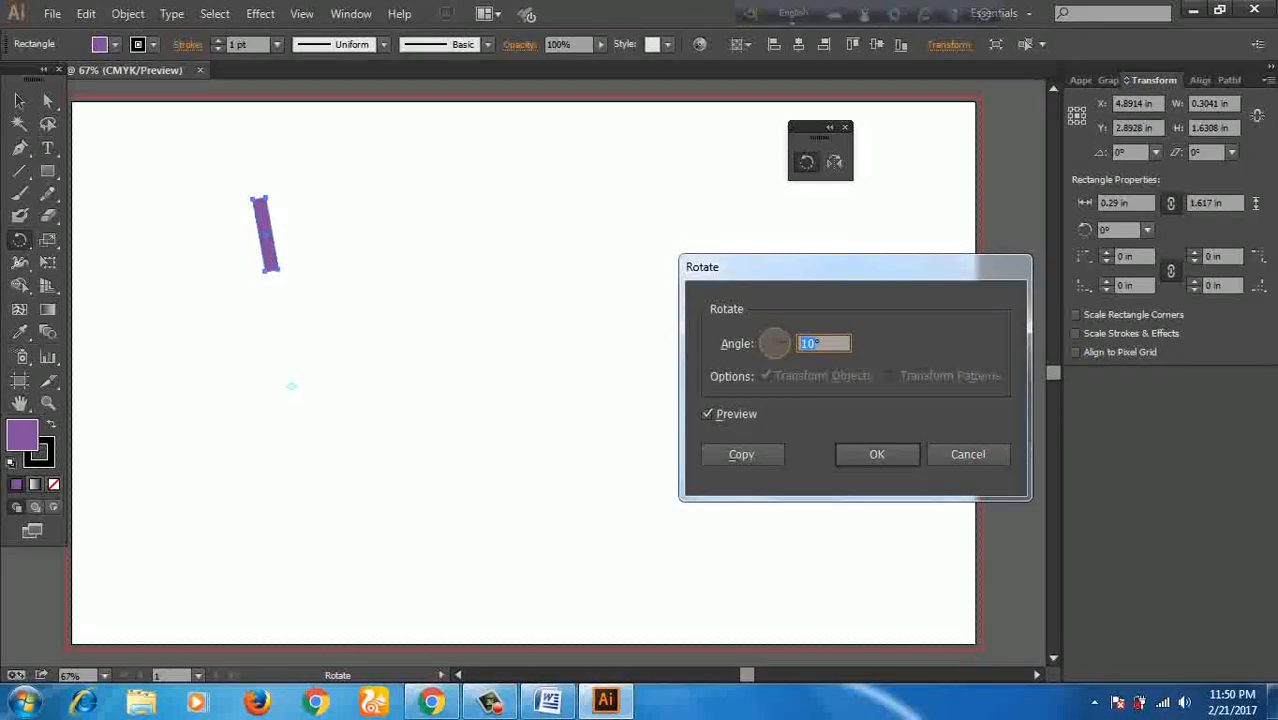
pyautogui.write('6')
pyautogui.click(708, 414)
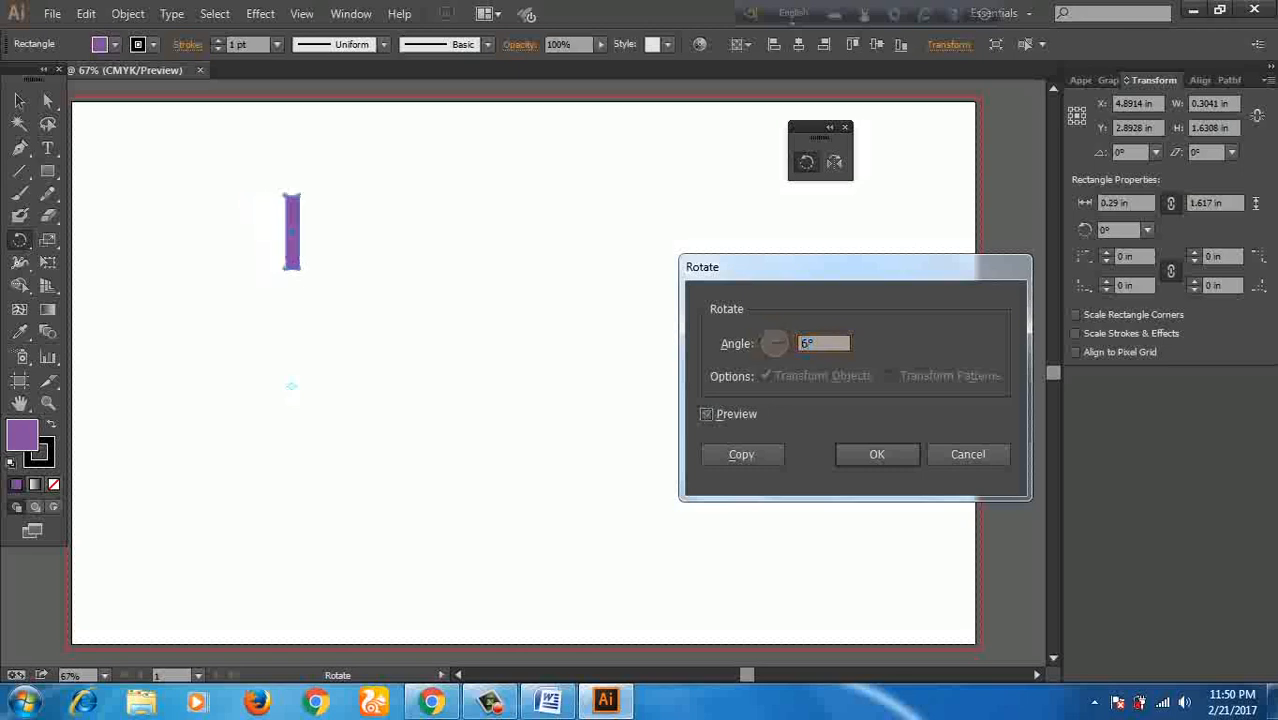
pyautogui.click(708, 414)
pyautogui.click(742, 455)
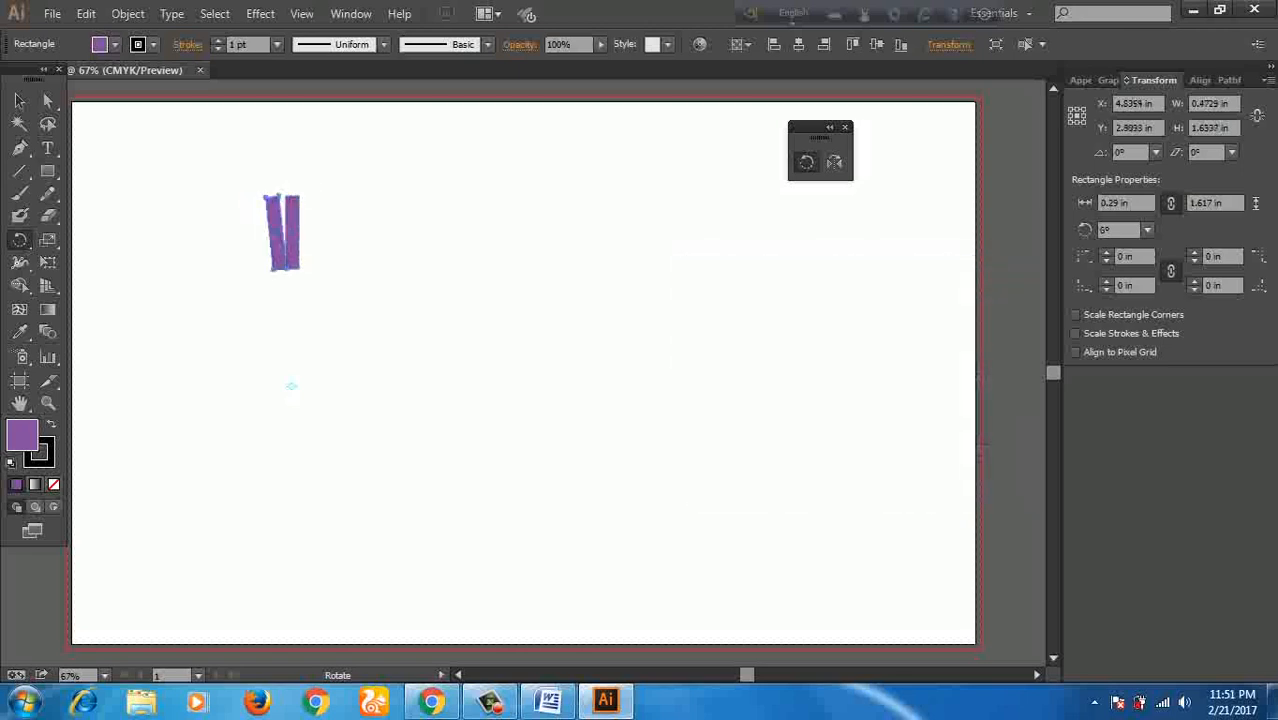
# Step: Repeat the 6° rotated copy about the same pivot point until the narrow rectangles form a complete ring
pyautogui.press('v')
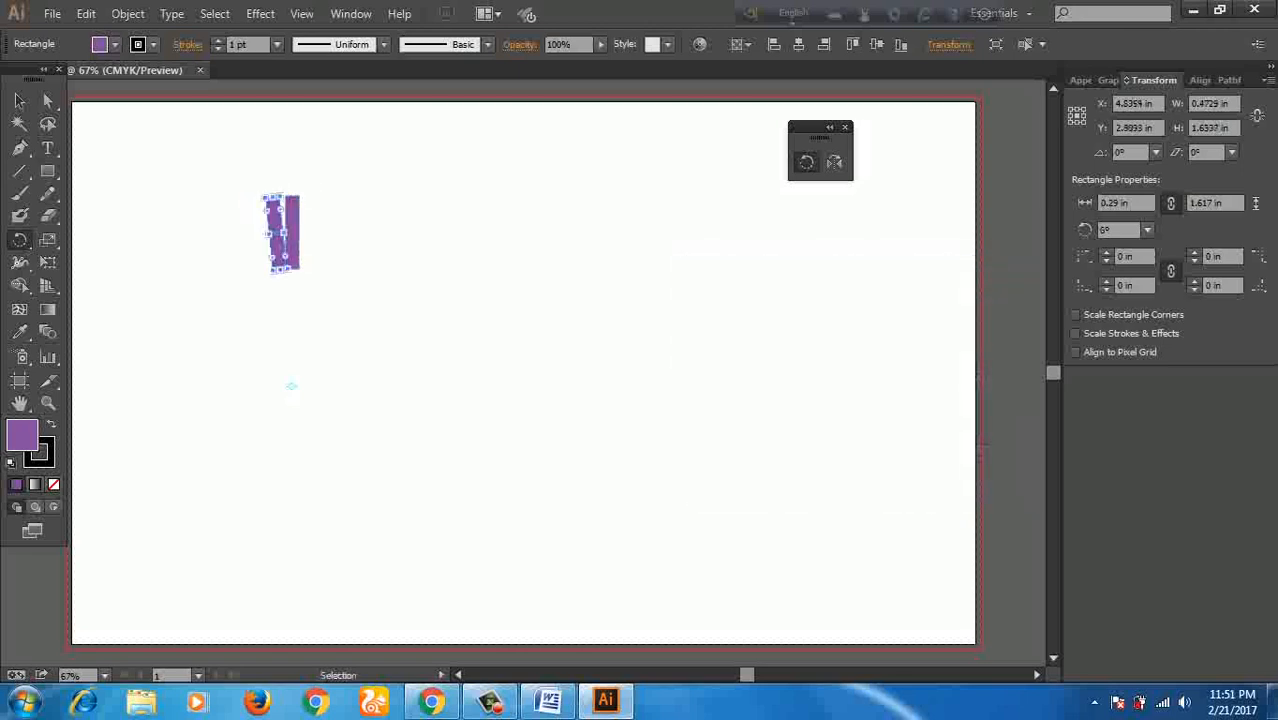
pyautogui.hotkey('ctrl', 'd')
pyautogui.hotkey('ctrl', 'd')
pyautogui.hotkey('ctrl', 'd')
pyautogui.hotkey('ctrl', 'd')
pyautogui.hotkey('ctrl', 'd')
pyautogui.hotkey('ctrl', 'd')
pyautogui.hotkey('ctrl', 'd')
pyautogui.hotkey('ctrl', 'd')
pyautogui.hotkey('ctrl', 'd')
pyautogui.hotkey('ctrl', 'd')
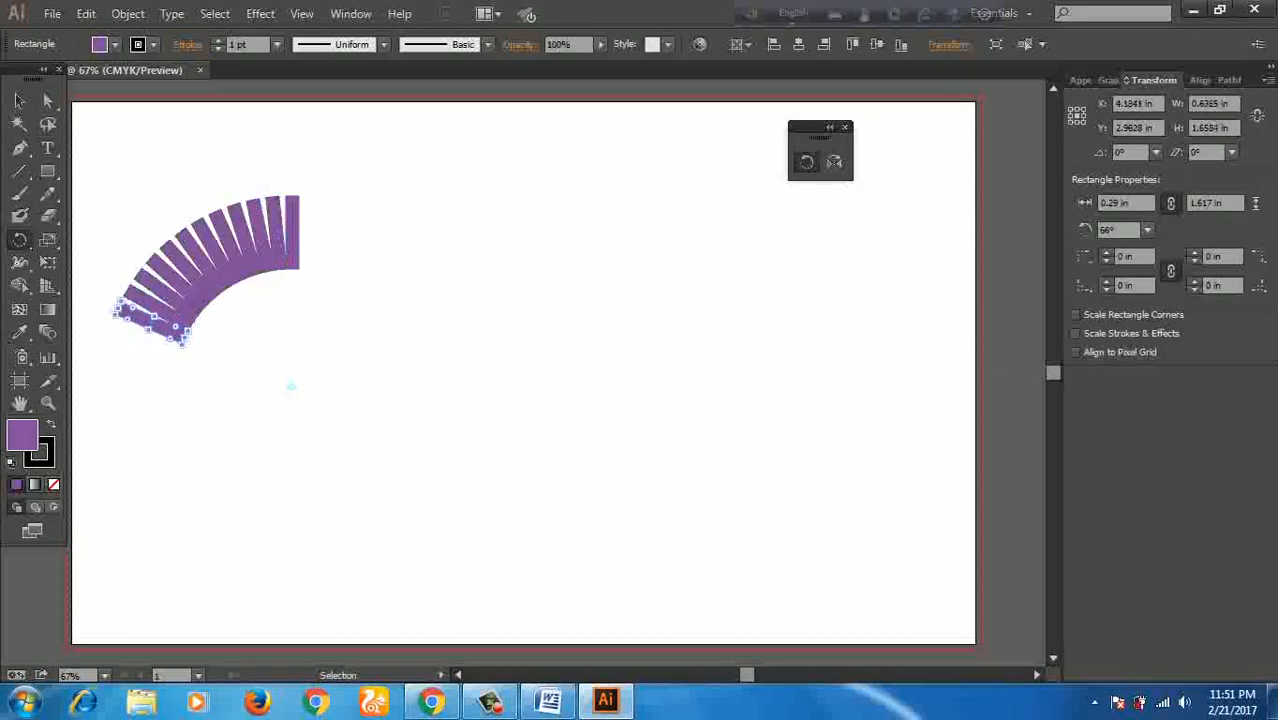
pyautogui.hotkey('ctrl', 'd')
pyautogui.hotkey('ctrl', 'd')
pyautogui.hotkey('ctrl', 'd')
pyautogui.hotkey('ctrl', 'd')
pyautogui.hotkey('ctrl', 'd')
pyautogui.hotkey('ctrl', 'd')
pyautogui.hotkey('ctrl', 'd')
pyautogui.hotkey('ctrl', 'd')
pyautogui.hotkey('ctrl', 'd')
pyautogui.hotkey('ctrl', 'd')
pyautogui.hotkey('ctrl', 'd')
pyautogui.hotkey('ctrl', 'd')
pyautogui.hotkey('ctrl', 'd')
pyautogui.hotkey('ctrl', 'd')
pyautogui.hotkey('ctrl', 'd')
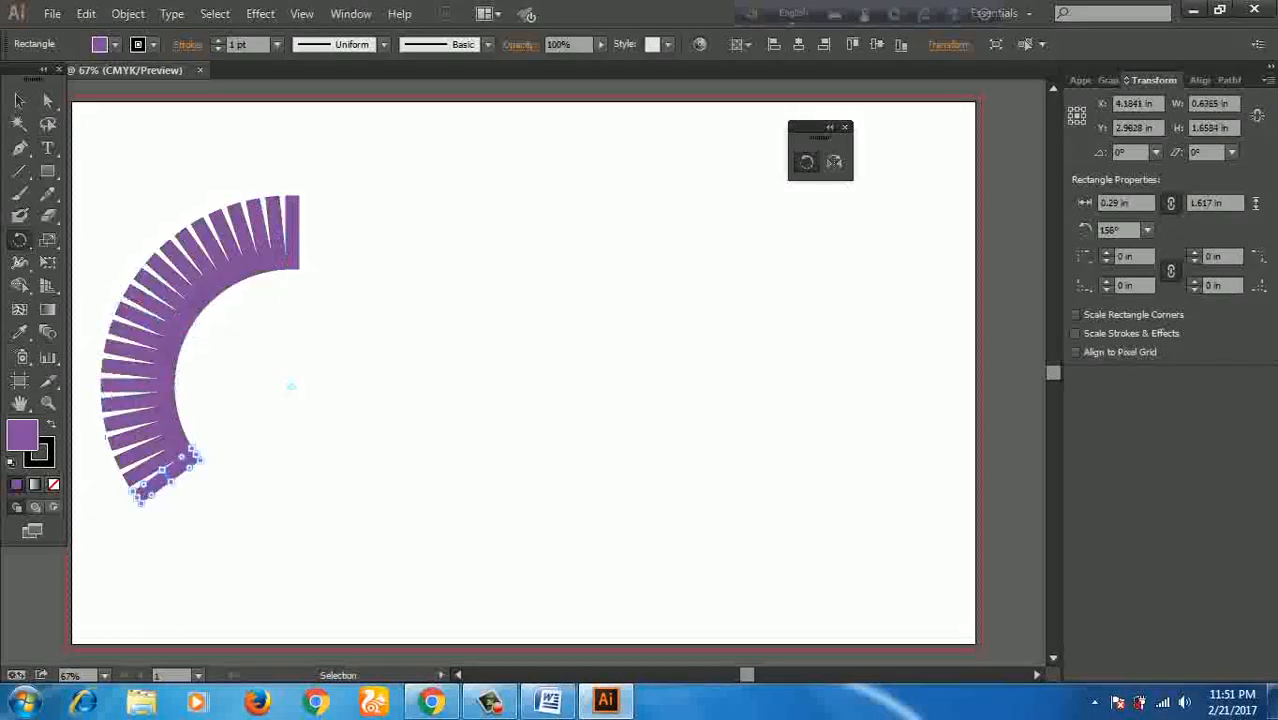
pyautogui.hotkey('ctrl', 'd')
pyautogui.hotkey('ctrl', 'd')
pyautogui.hotkey('ctrl', 'd')
pyautogui.hotkey('ctrl', 'd')
pyautogui.press('r')
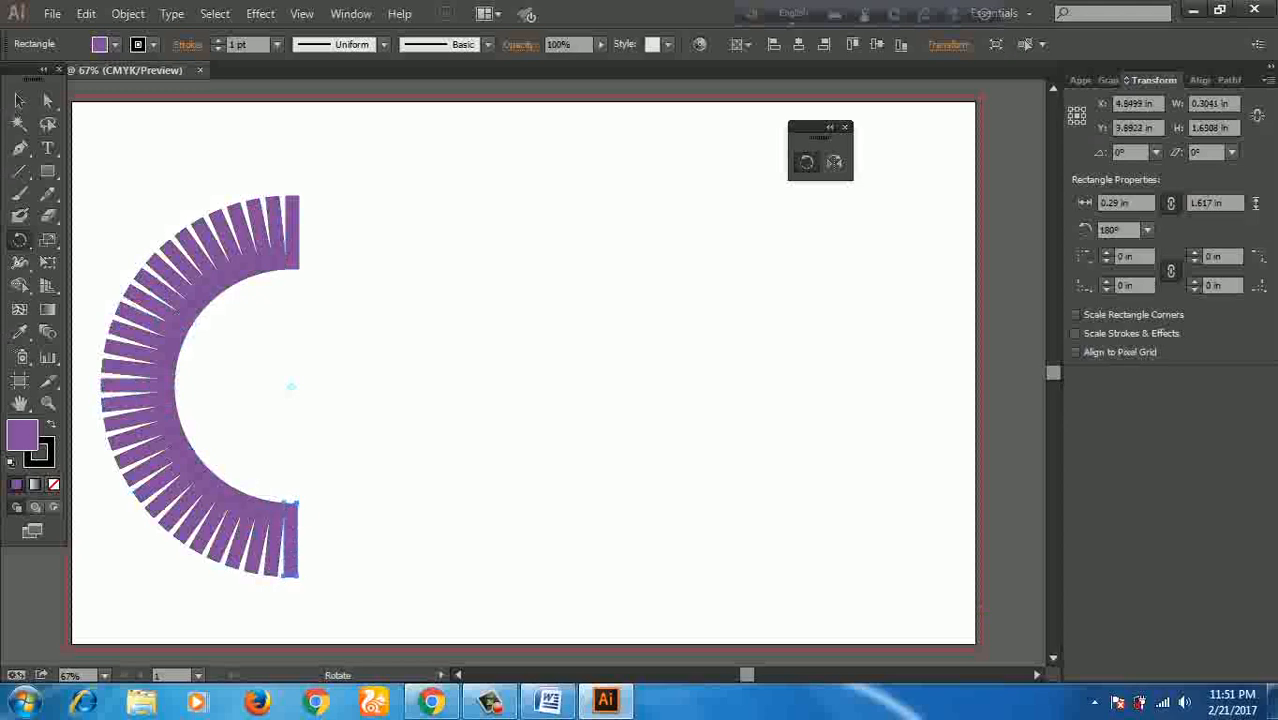
pyautogui.hotkey('ctrl', 'd')
pyautogui.hotkey('ctrl', 'd')
pyautogui.hotkey('ctrl', 'd')
pyautogui.hotkey('ctrl', 'd')
pyautogui.hotkey('ctrl', 'd')
pyautogui.hotkey('ctrl', 'd')
pyautogui.hotkey('ctrl', 'd')
pyautogui.hotkey('ctrl', 'd')
pyautogui.hotkey('ctrl', 'd')
pyautogui.hotkey('ctrl', 'd')
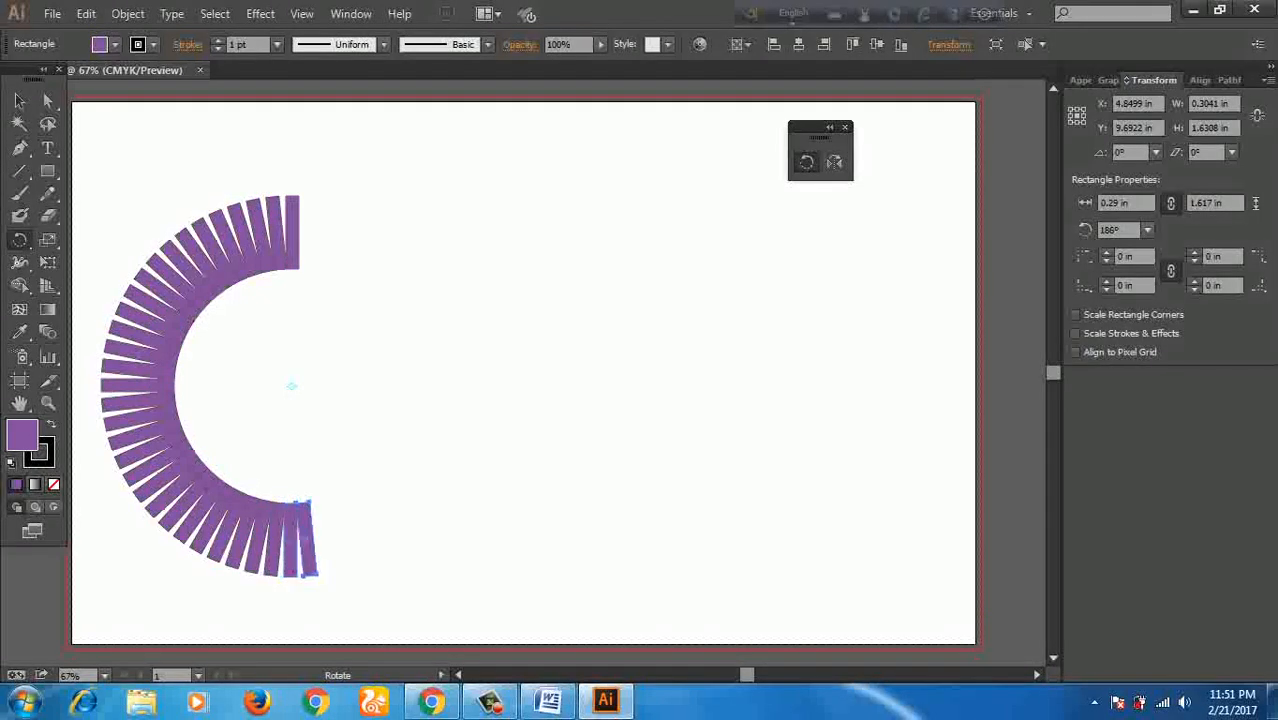
pyautogui.hotkey('ctrl', 'd')
pyautogui.hotkey('ctrl', 'd')
pyautogui.hotkey('ctrl', 'd')
pyautogui.hotkey('ctrl', 'd')
pyautogui.hotkey('ctrl', 'd')
pyautogui.hotkey('ctrl', 'd')
pyautogui.hotkey('ctrl', 'd')
pyautogui.hotkey('ctrl', 'd')
pyautogui.hotkey('ctrl', 'd')
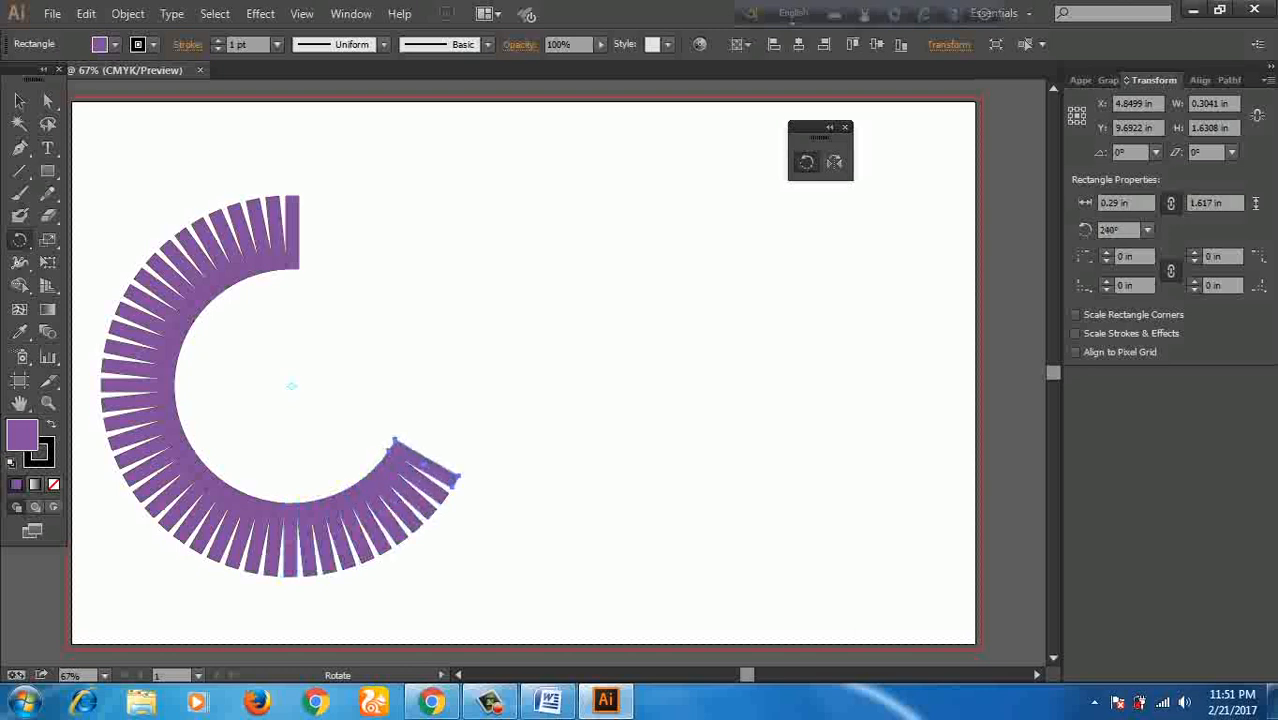
pyautogui.hotkey('ctrl', 'd')
pyautogui.hotkey('ctrl', 'd')
pyautogui.hotkey('ctrl', 'd')
pyautogui.hotkey('ctrl', 'd')
pyautogui.hotkey('ctrl', 'd')
pyautogui.hotkey('ctrl', 'd')
pyautogui.hotkey('ctrl', 'd')
pyautogui.hotkey('ctrl', 'd')
pyautogui.hotkey('ctrl', 'd')
pyautogui.hotkey('ctrl', 'd')
pyautogui.hotkey('ctrl', 'd')
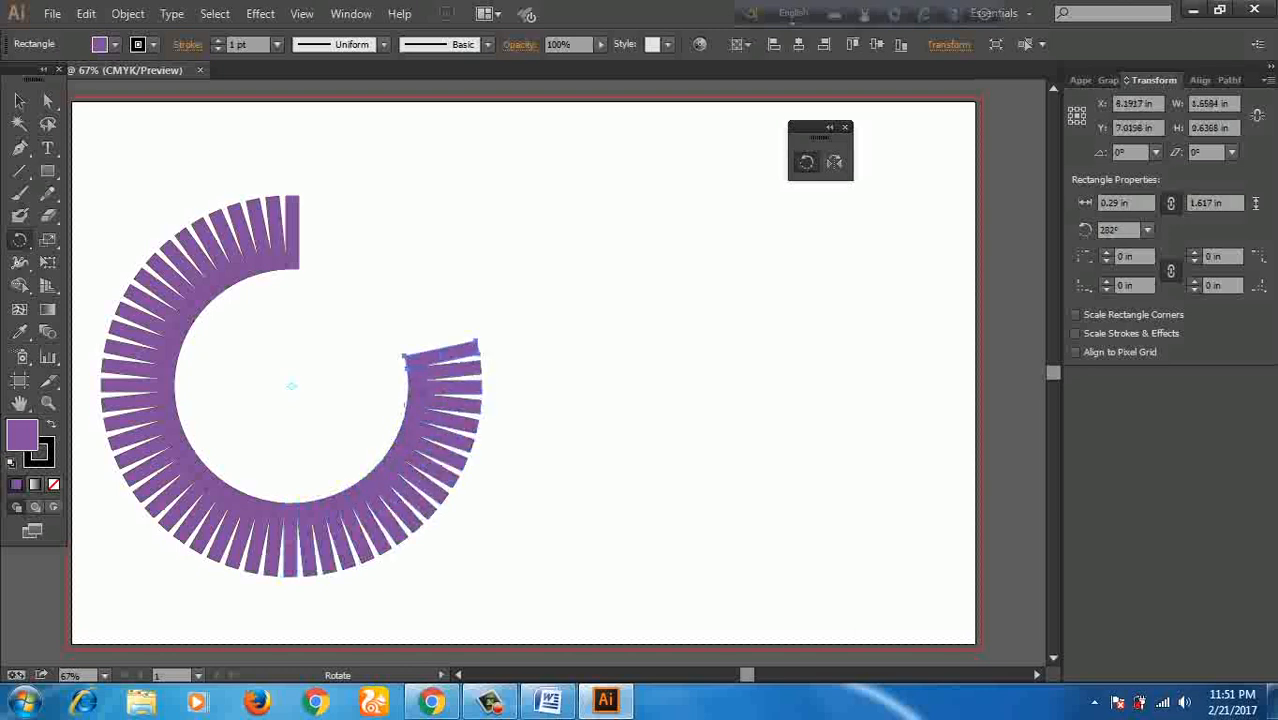
pyautogui.hotkey('ctrl', 'd')
pyautogui.hotkey('ctrl', 'd')
pyautogui.hotkey('ctrl', 'd')
pyautogui.hotkey('ctrl', 'd')
pyautogui.hotkey('ctrl', 'd')
pyautogui.hotkey('ctrl', 'd')
pyautogui.hotkey('ctrl', 'd')
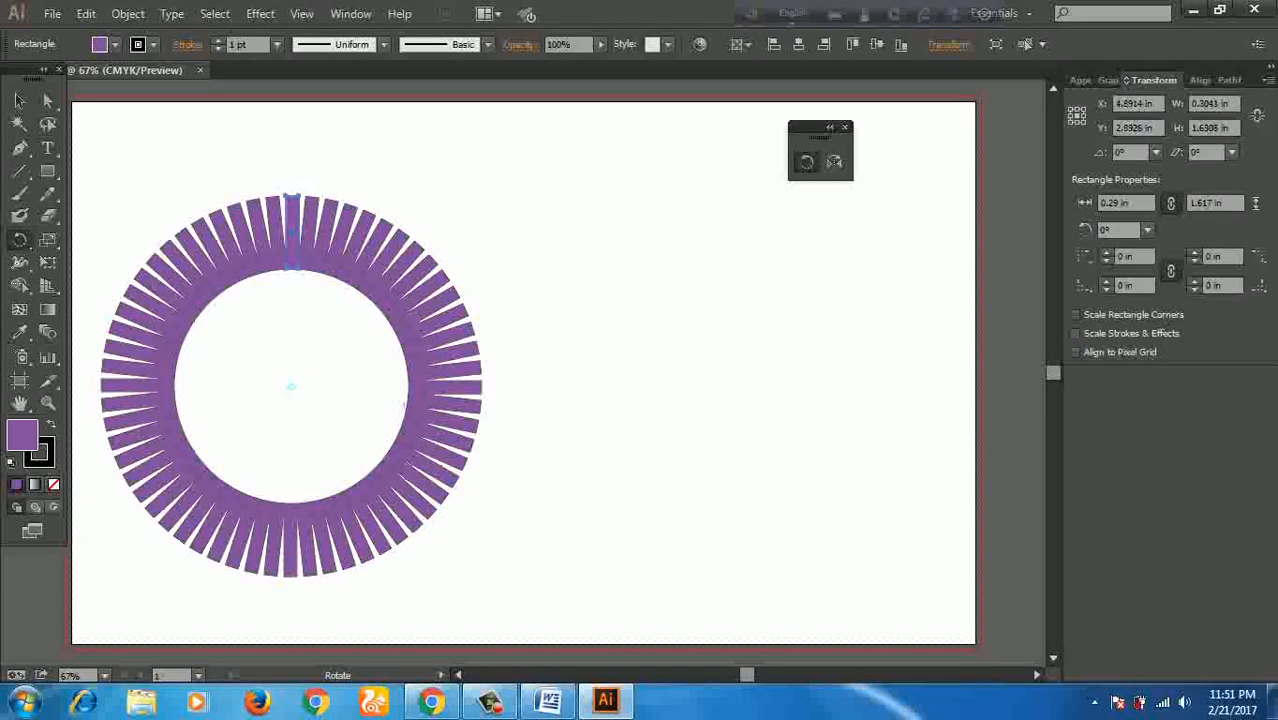
# Step: Delete the whole ring of narrow rectangles from the artboard
pyautogui.click(20, 101)
pyautogui.moveTo(112, 176); pyautogui.dragTo(534, 562)
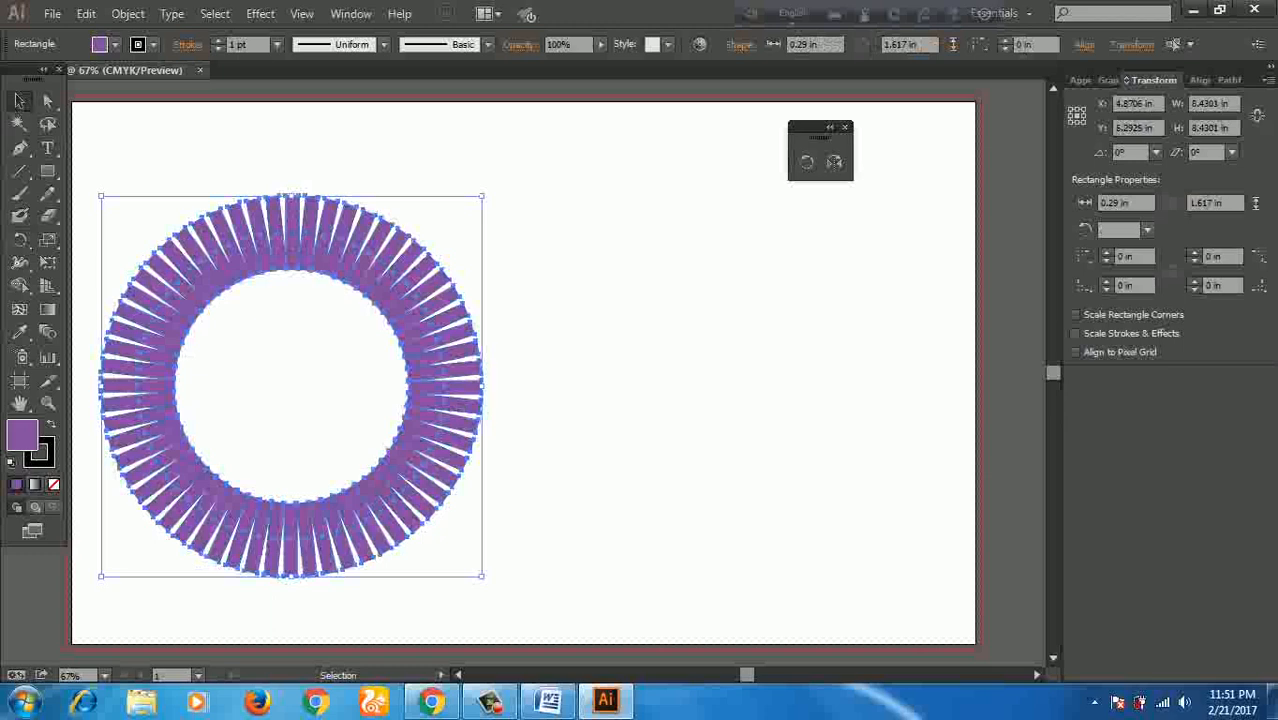
pyautogui.press('Delete')
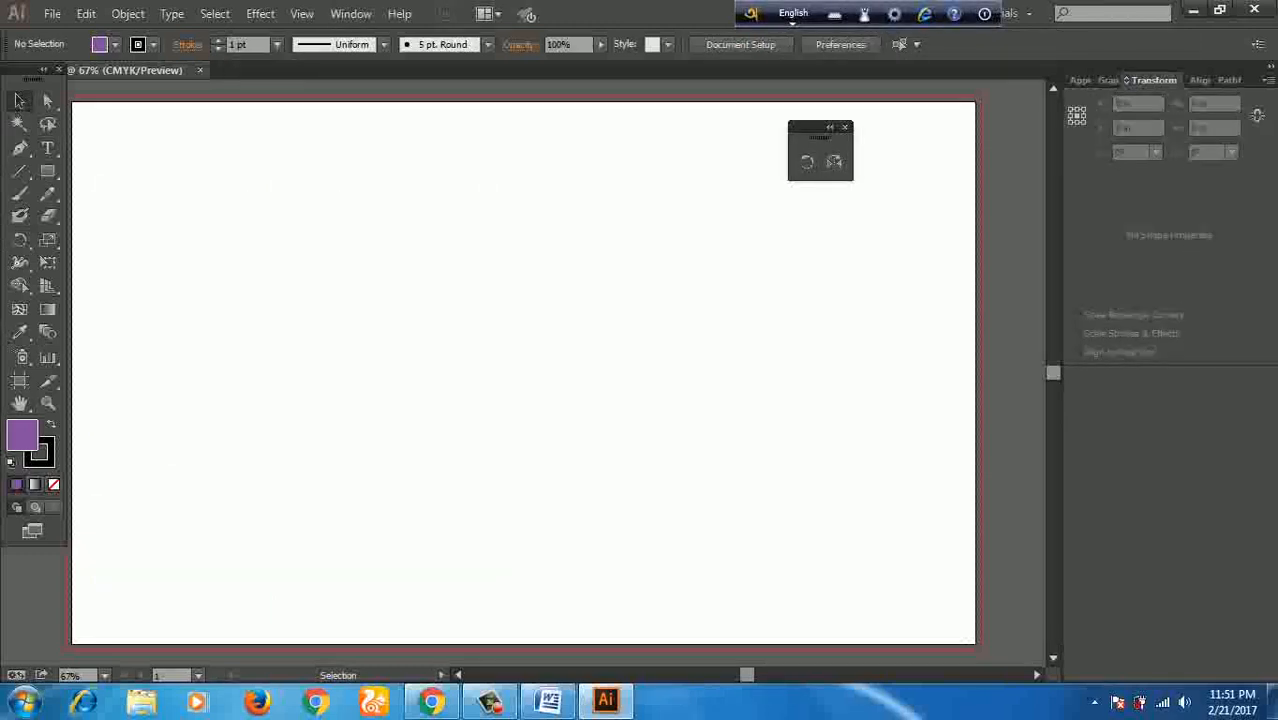
# Step: Draw an upright purple rectangle about 2.43 in wide and 3.59 in high in the upper middle of the artboard
pyautogui.click(47, 171)
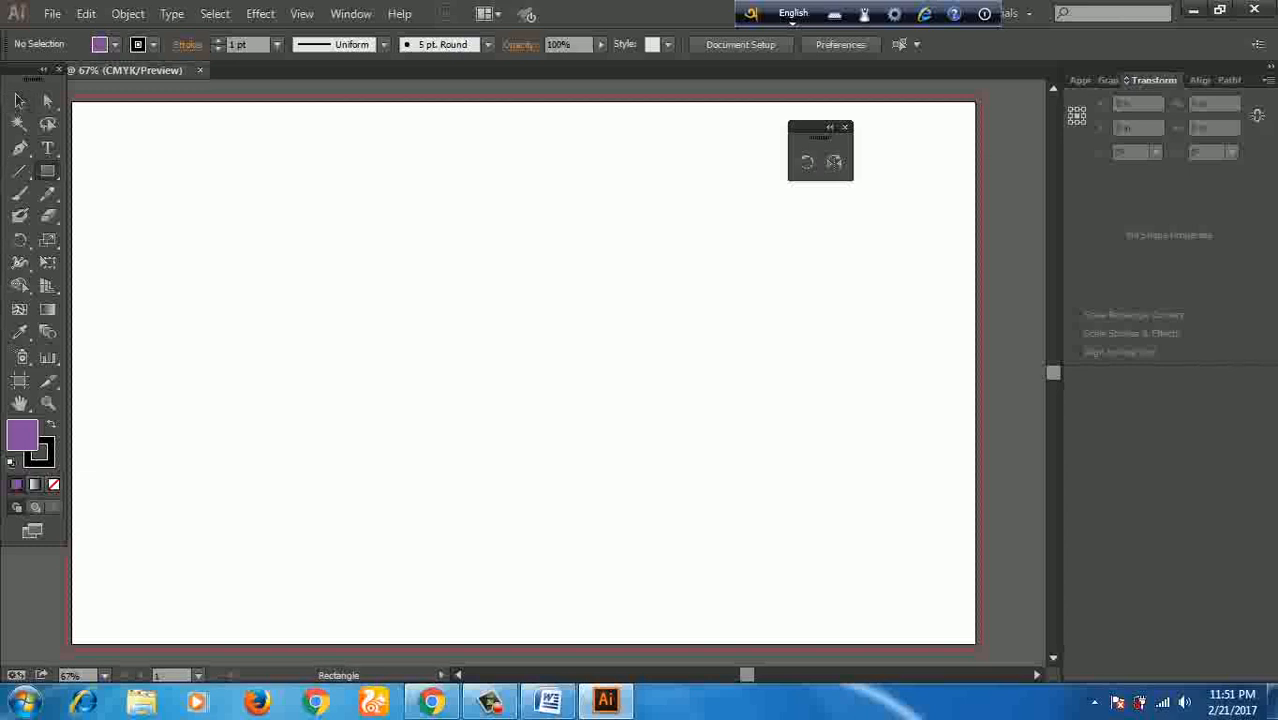
pyautogui.moveTo(352, 206); pyautogui.dragTo(462, 368)
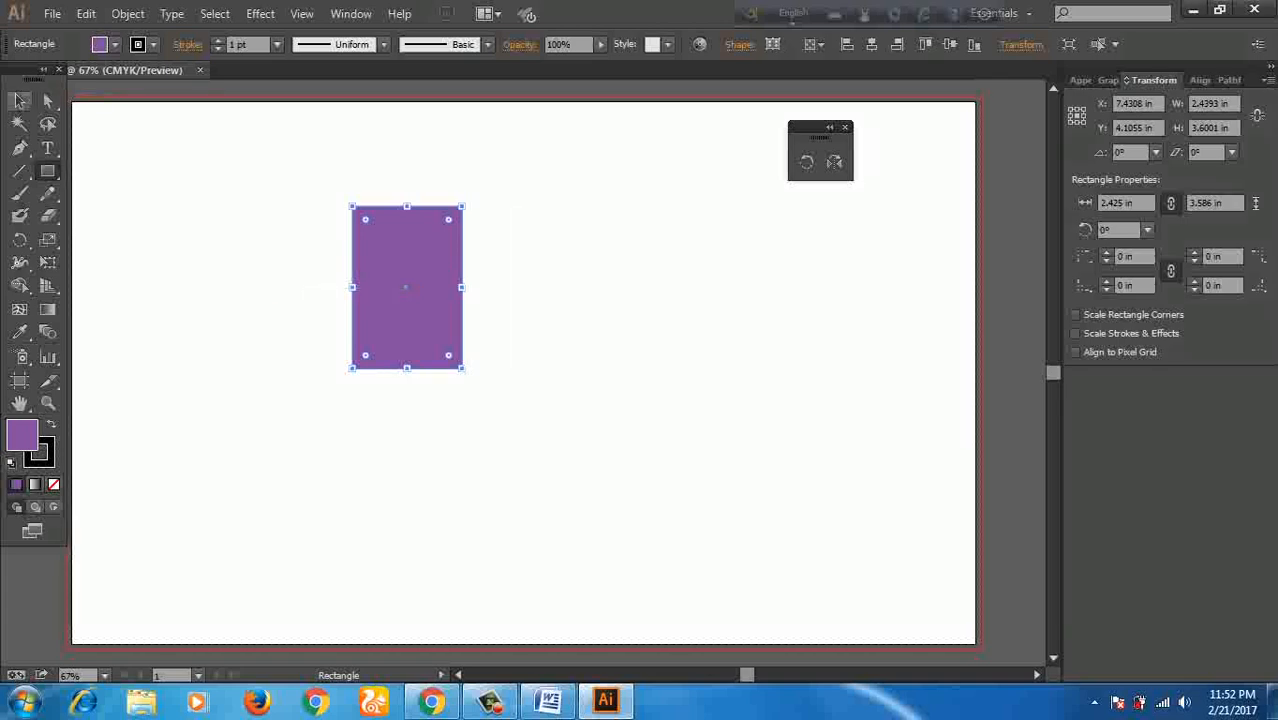
pyautogui.press('v')
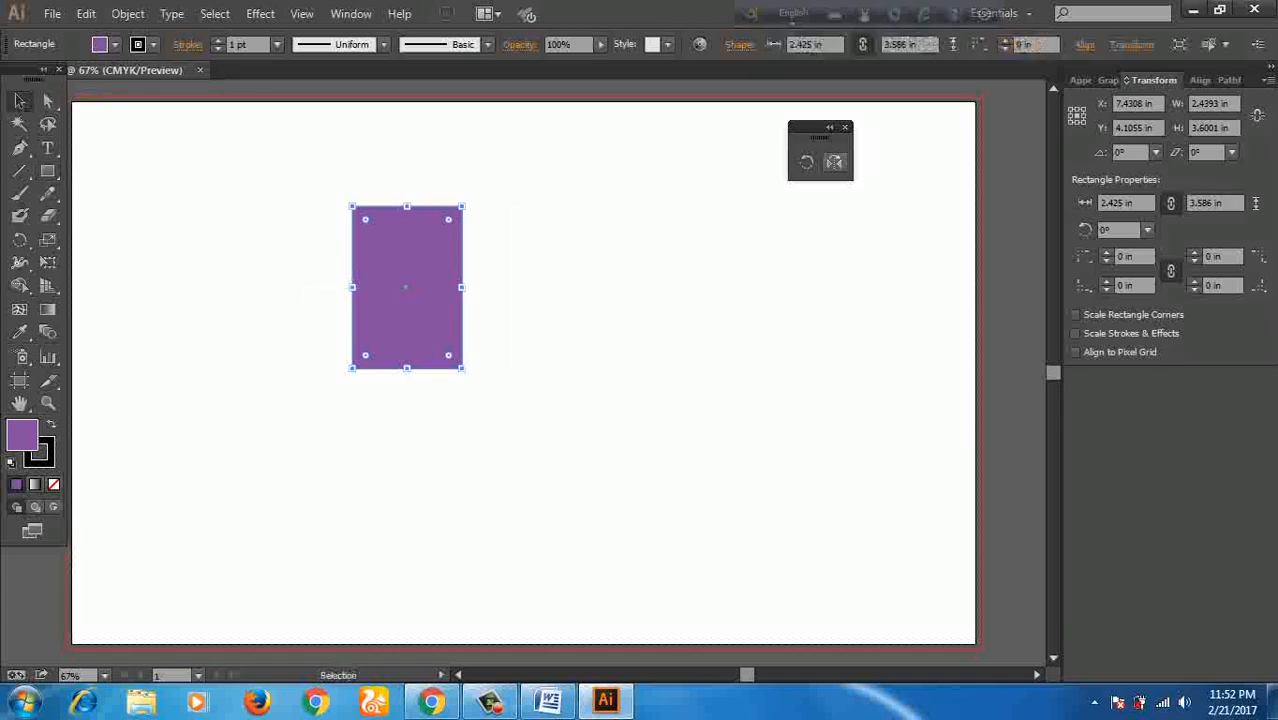
# Step: Try the Reflect tool by mirroring a copy of the rectangle across its right edge, and delete that copy
pyautogui.click(834, 162)
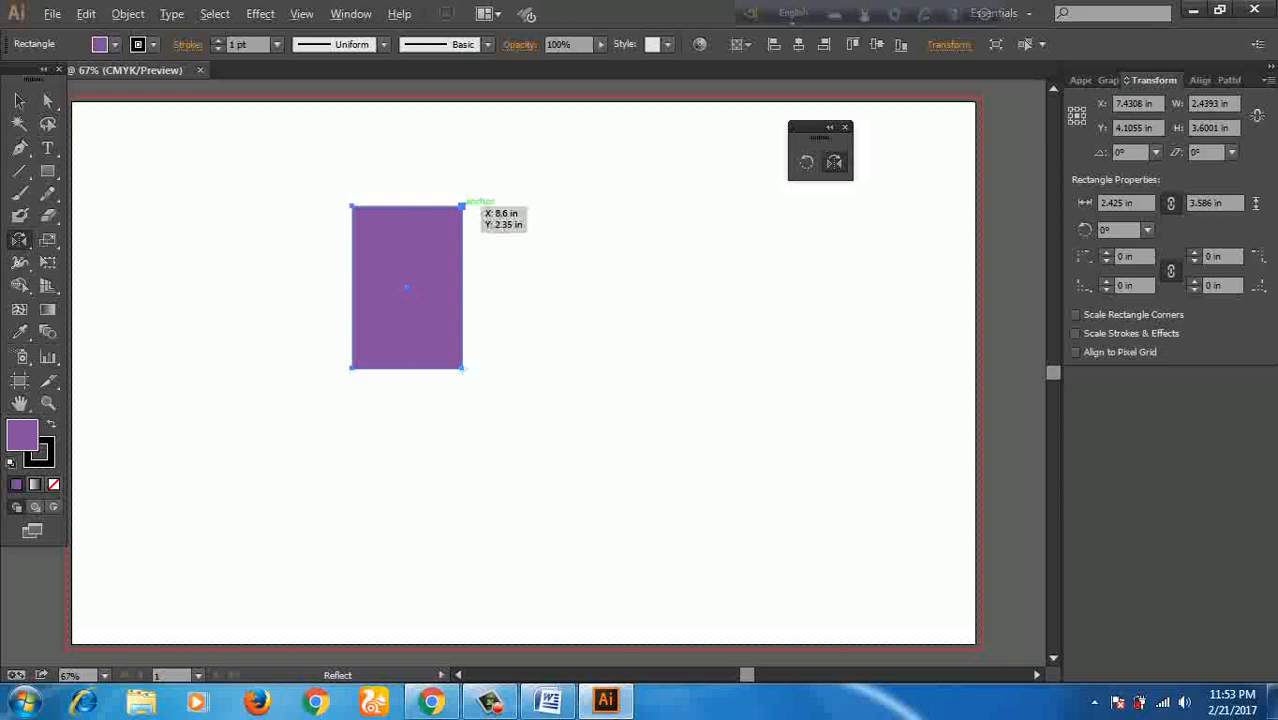
pyautogui.keyDown('alt'); pyautogui.click(462, 206); pyautogui.keyUp('alt')
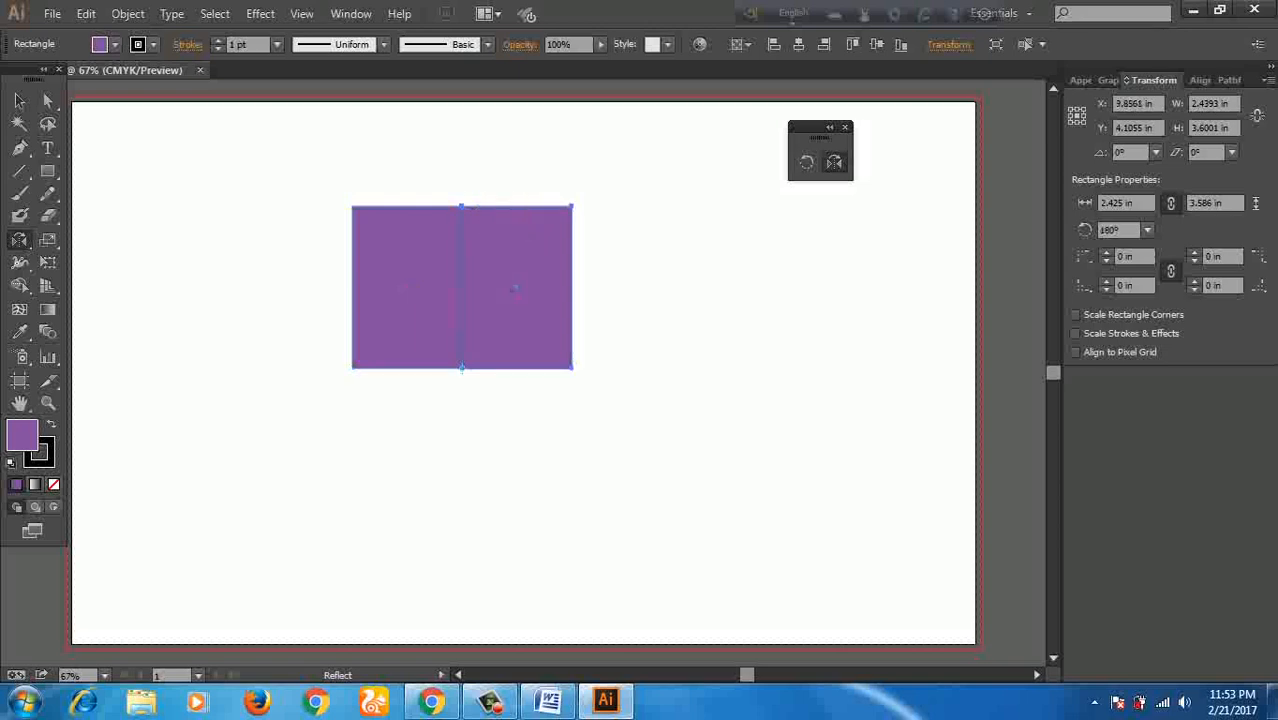
pyautogui.click(20, 101)
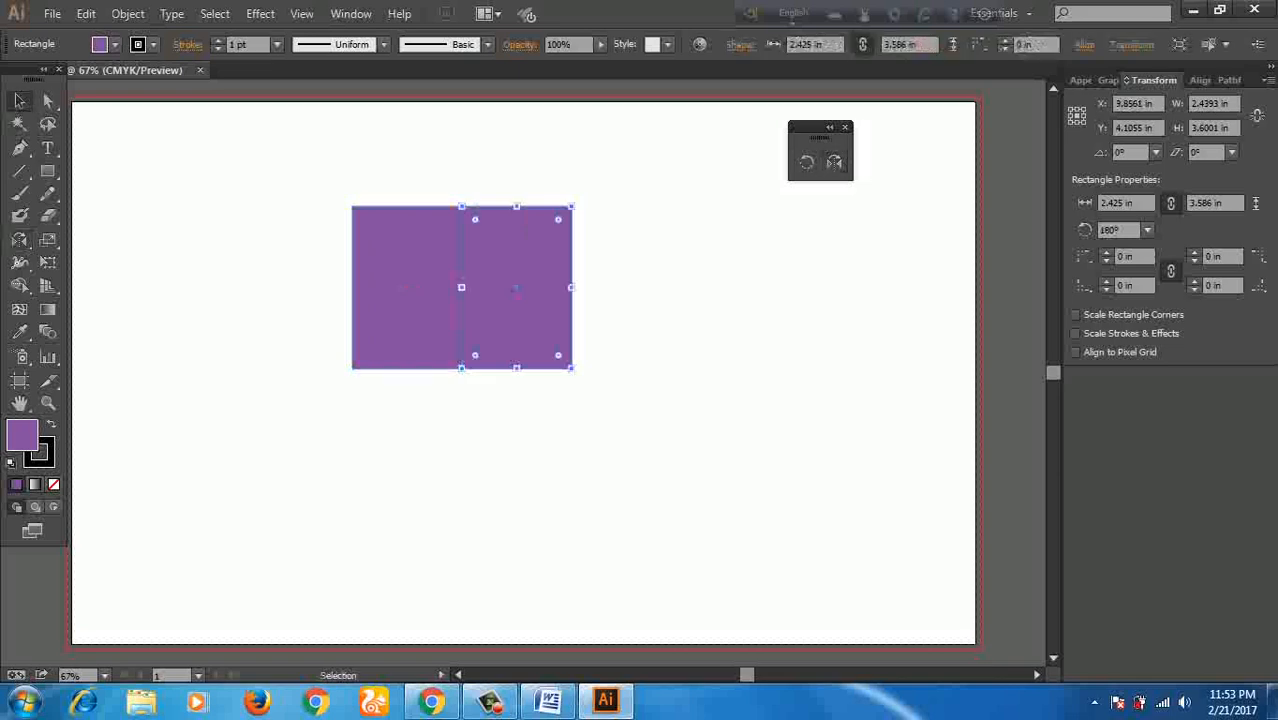
pyautogui.press('Delete')
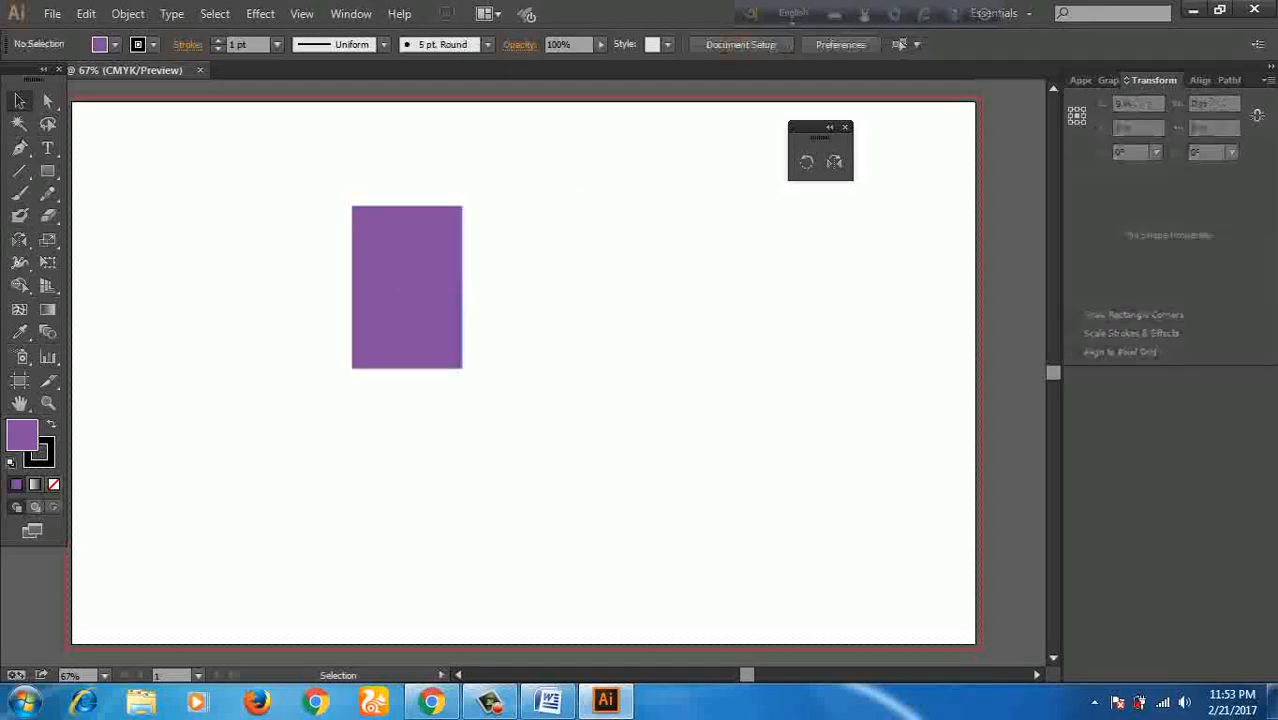
# Step: Show the rulers and add a vertical guide a short distance to the right of the rectangle
pyautogui.press('ctrl')
pyautogui.hotkey('ctrl', 'r')
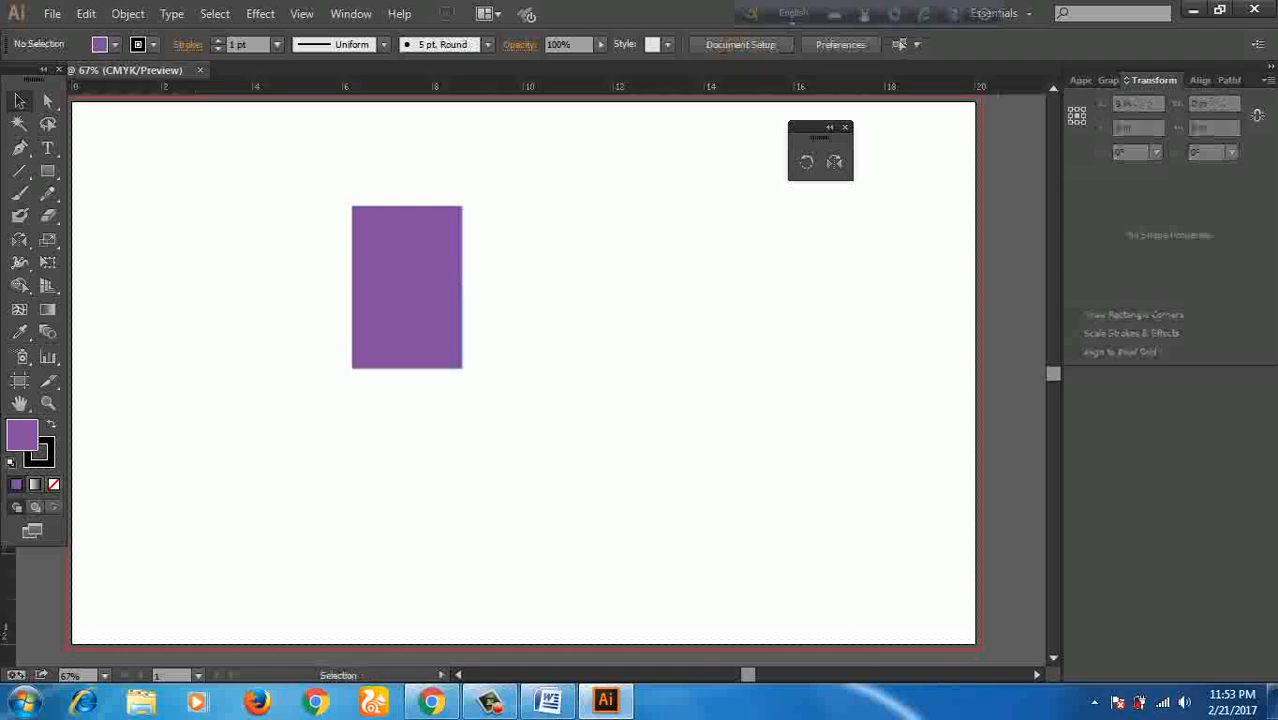
pyautogui.moveTo(71, 505); pyautogui.dragTo(498, 505)
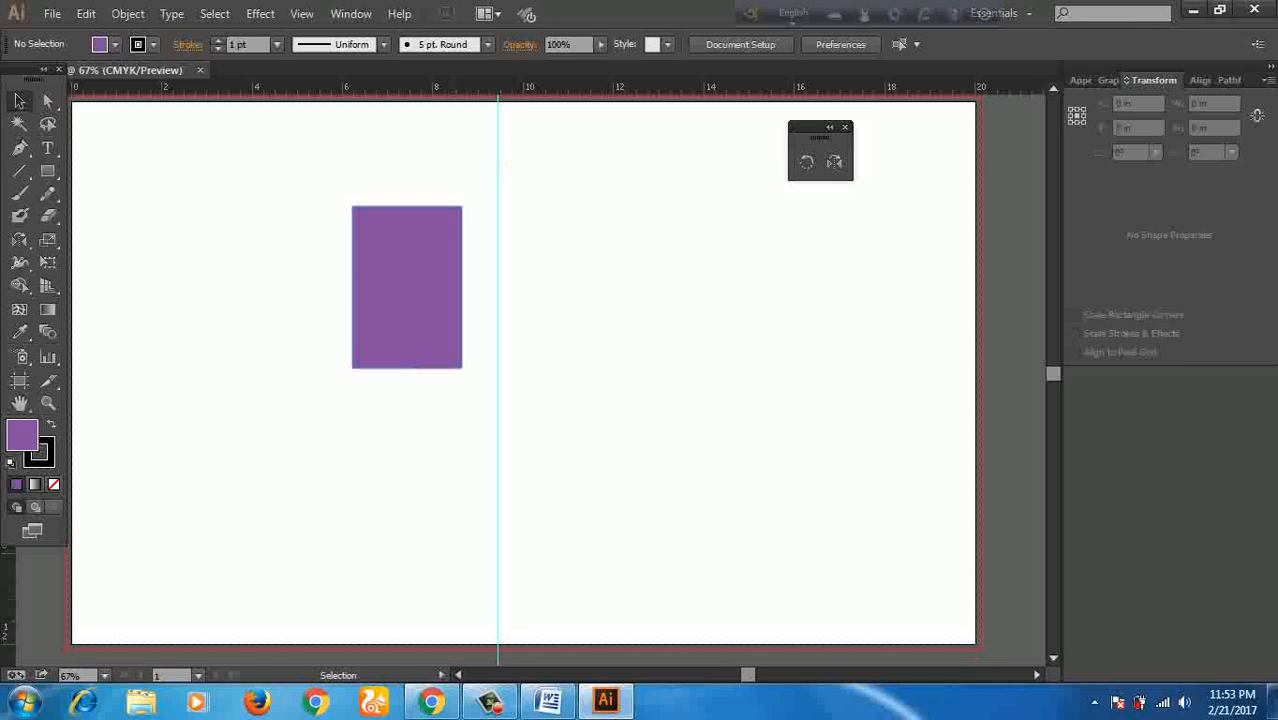
# Step: Unlock the guide and move it closer to the rectangle, to a horizontal position of about 9.14 in
pyautogui.rightClick(501, 170)
pyautogui.click(565, 346)
pyautogui.moveTo(498, 170)
pyautogui.mouseDown()
pyautogui.moveTo(474, 170)
pyautogui.moveTo(485, 170)
pyautogui.mouseUp()
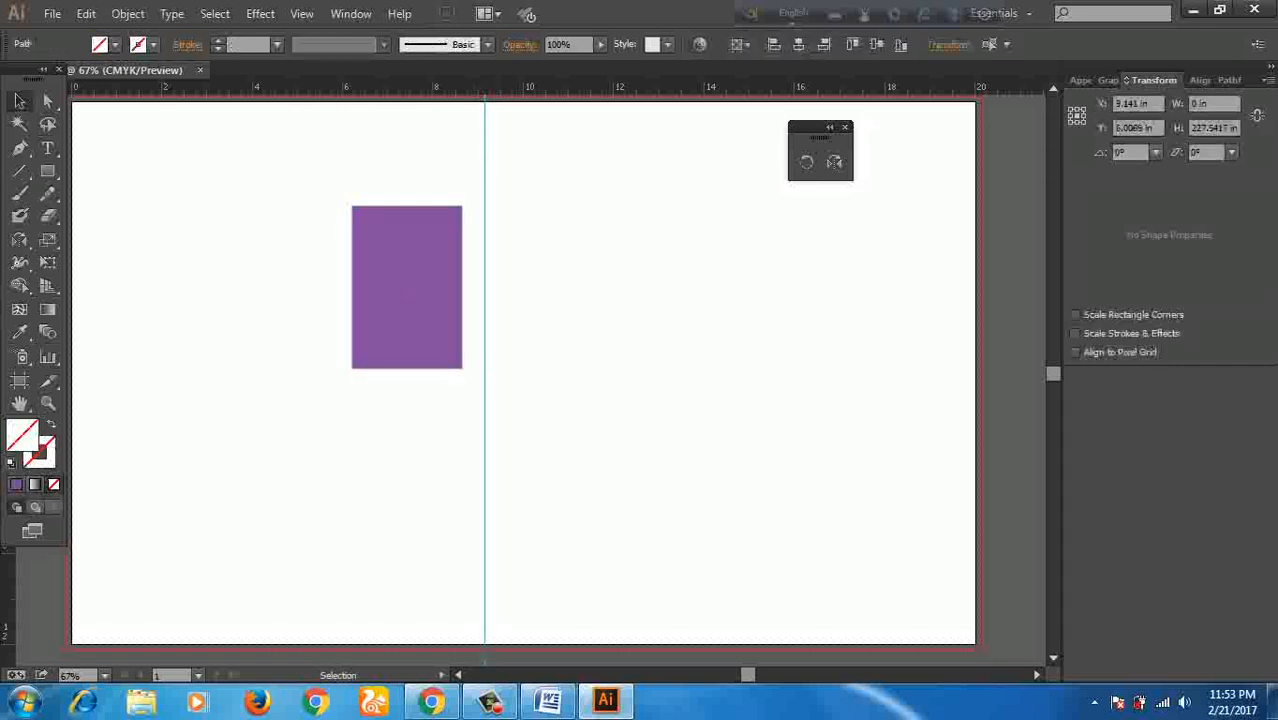
pyautogui.click(540, 330)
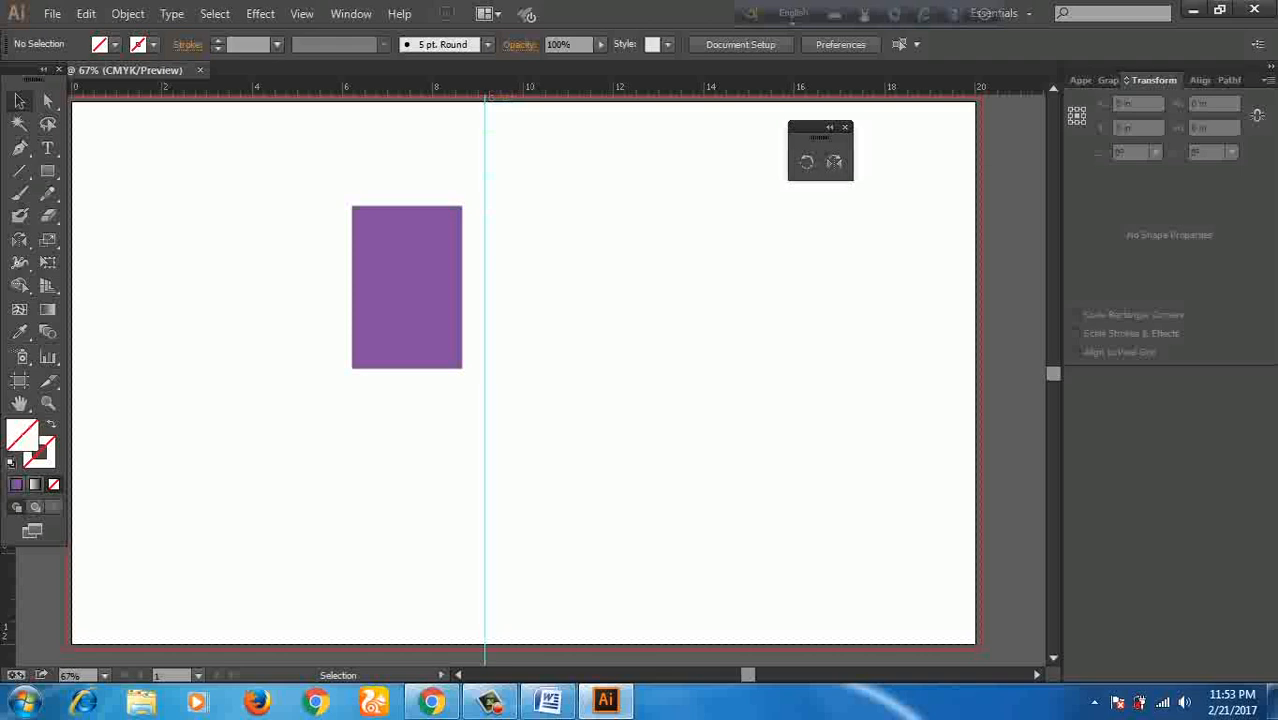
# Step: Create a reflected copy of the rectangle across the vertical guide, and clear the selection
pyautogui.click(445, 207)
pyautogui.press('o')
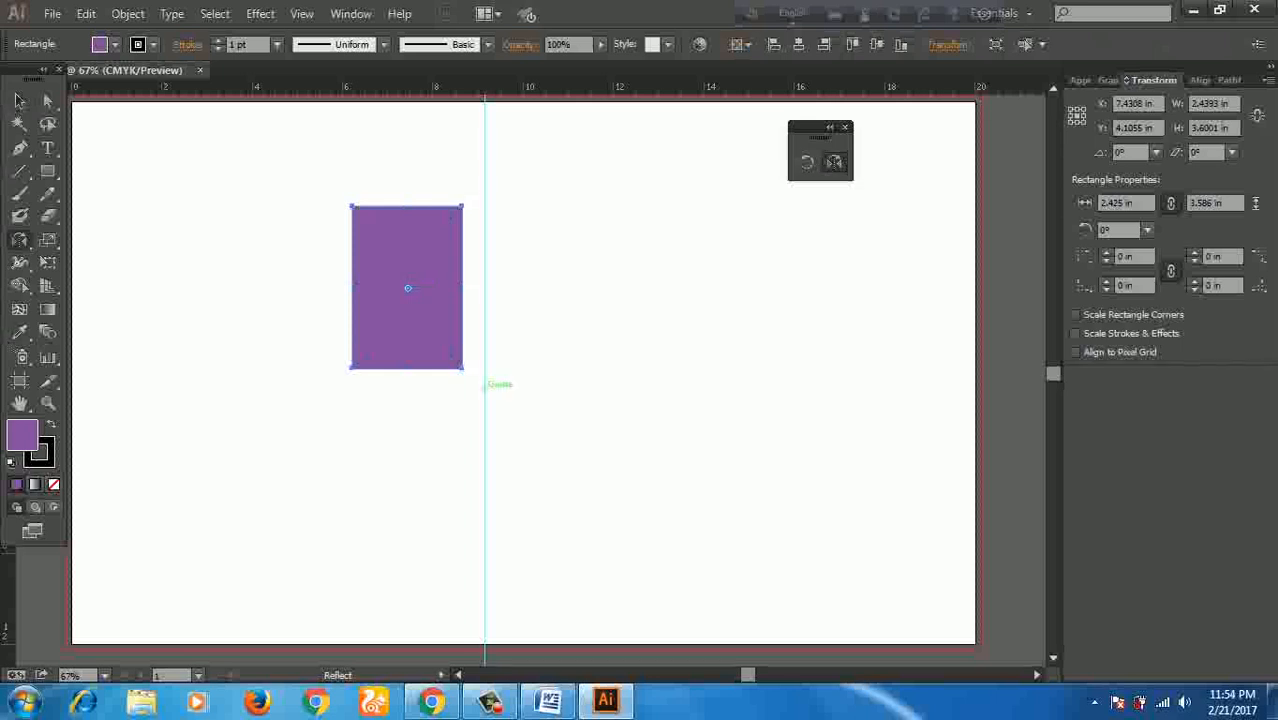
pyautogui.click(485, 386)
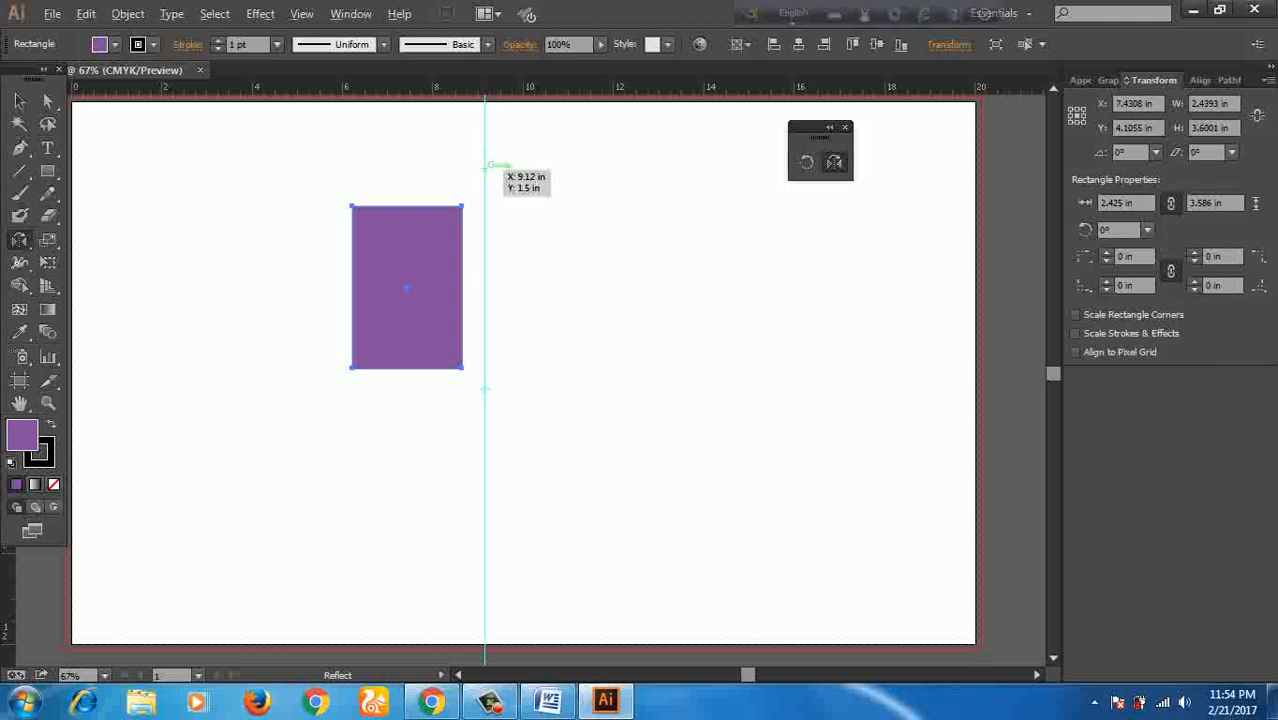
pyautogui.moveTo(487, 165); pyautogui.dragTo(487, 166)
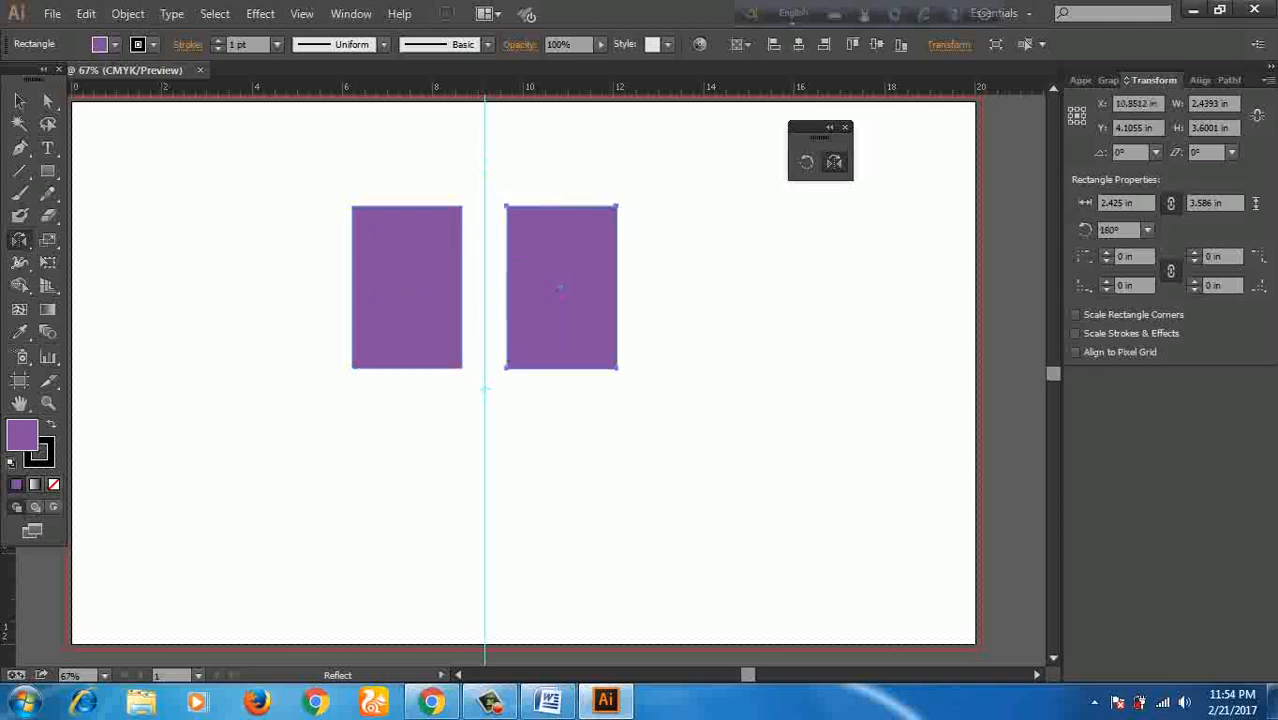
pyautogui.click(19, 101)
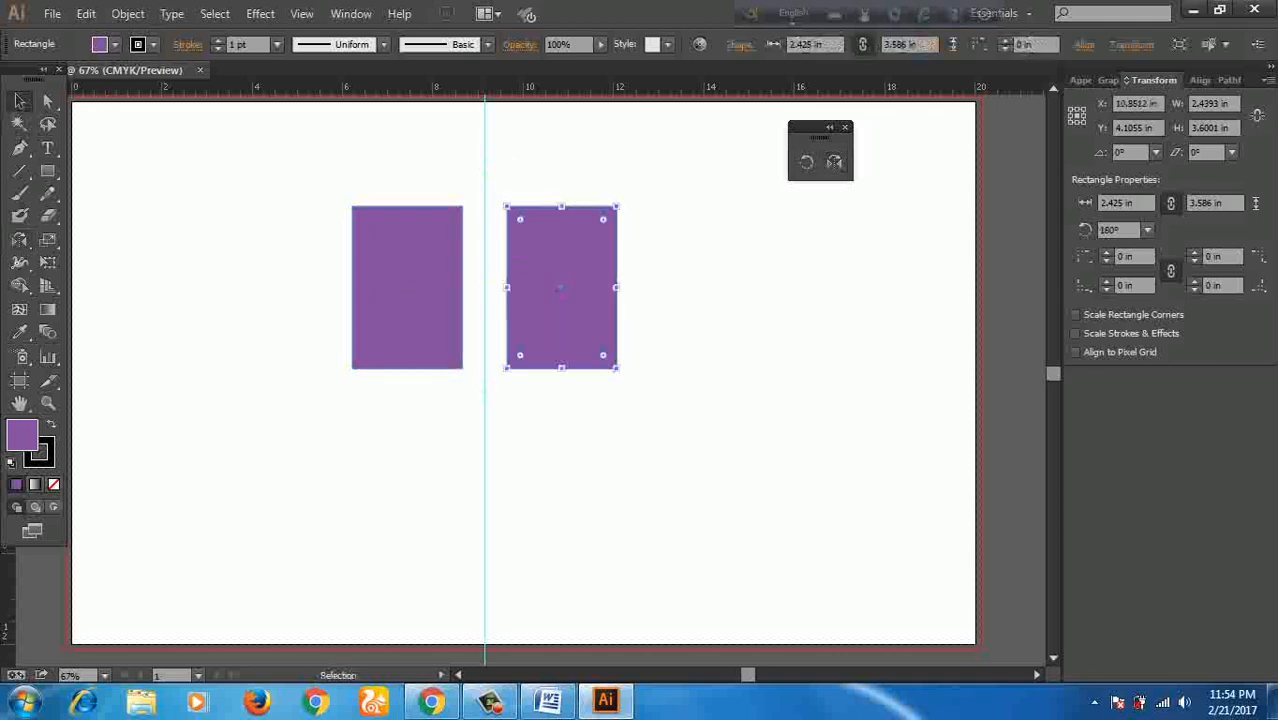
pyautogui.hotkey('ctrl', 'shift', 'a')
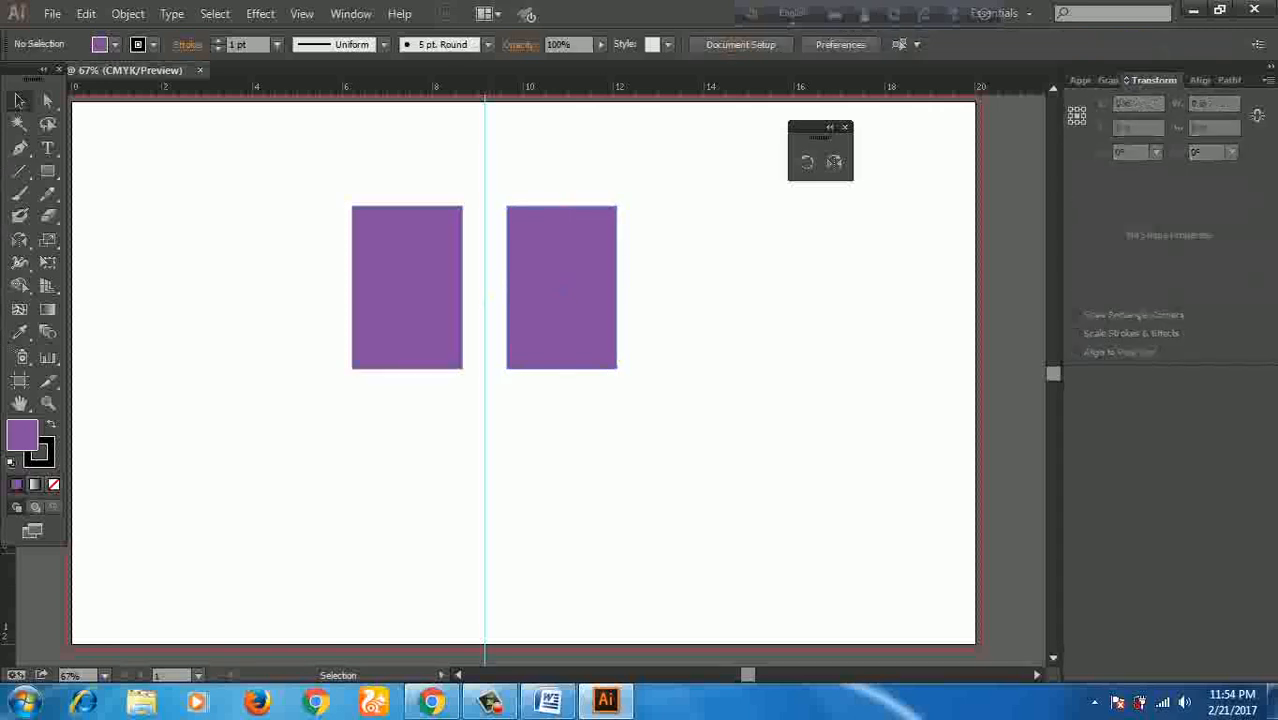
# Step: Delete both rectangles together with the vertical guide to empty the artboard
pyautogui.click(561, 288)
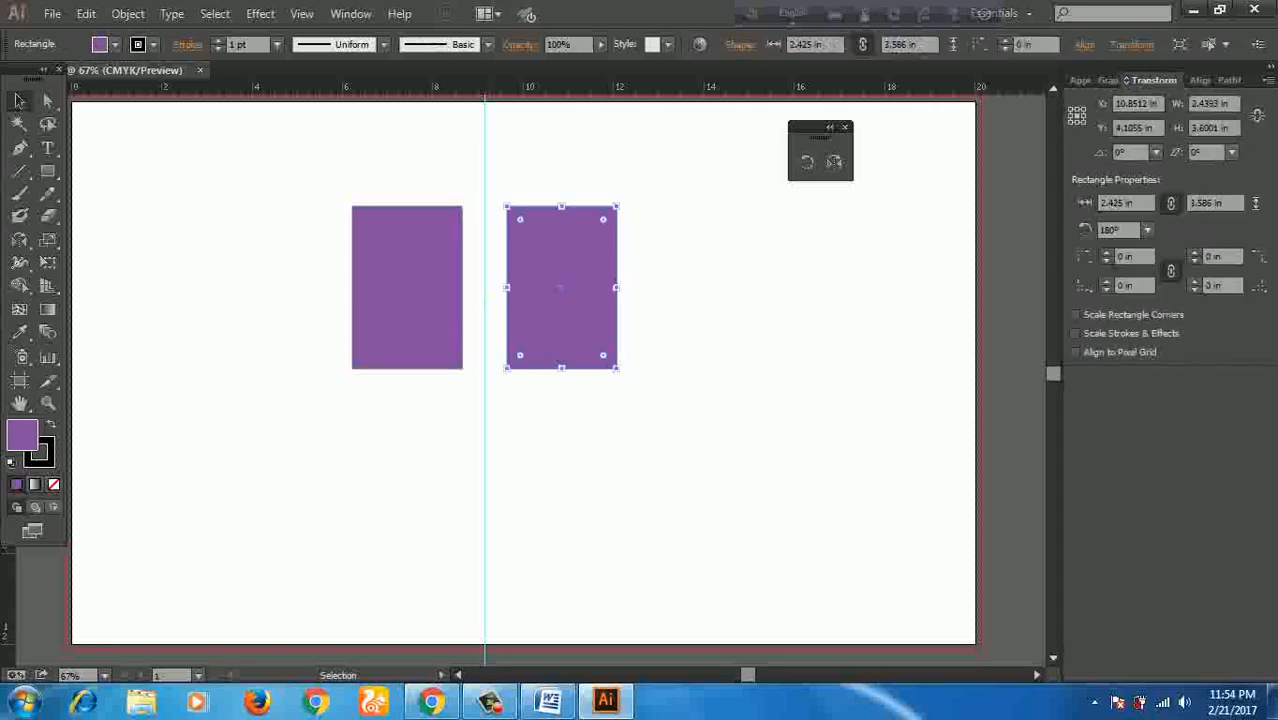
pyautogui.click(407, 288)
pyautogui.moveTo(178, 302); pyautogui.dragTo(707, 369)
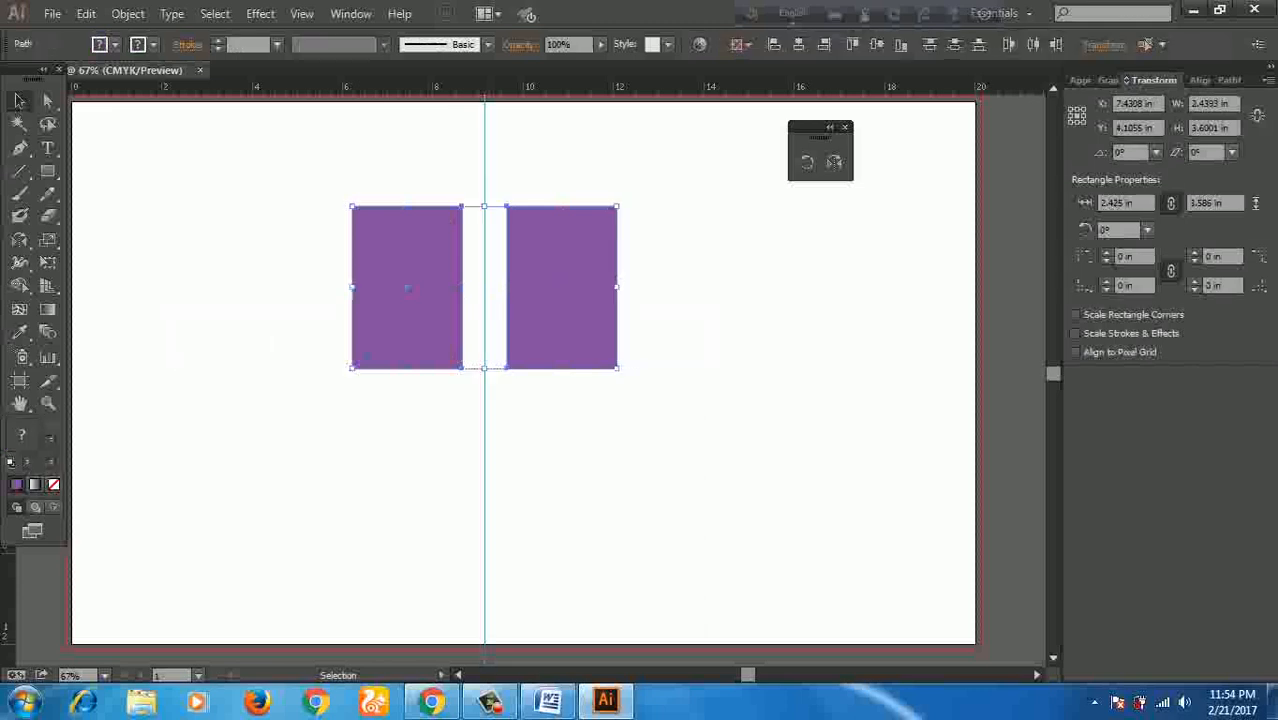
pyautogui.press('Delete')
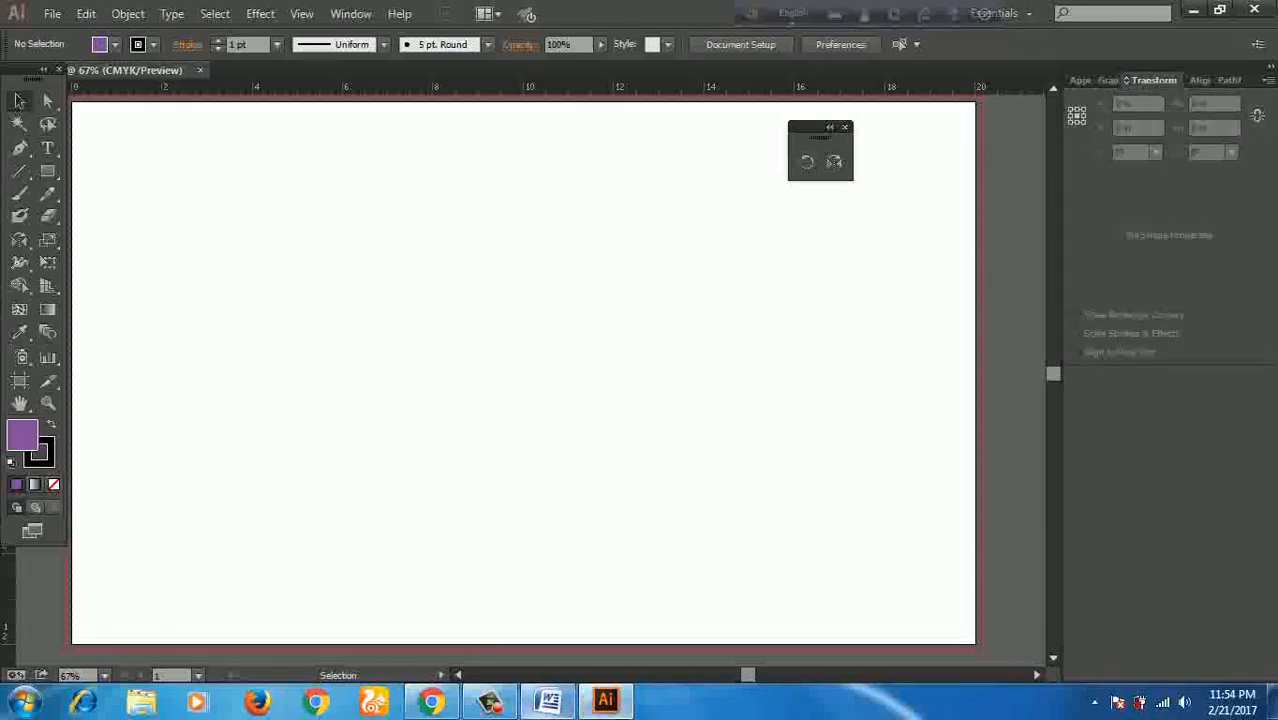
# Step: Switch to the SEIP-class-schedule document in Word to check the Class 5 topics, and return to Illustrator
pyautogui.click(548, 702)
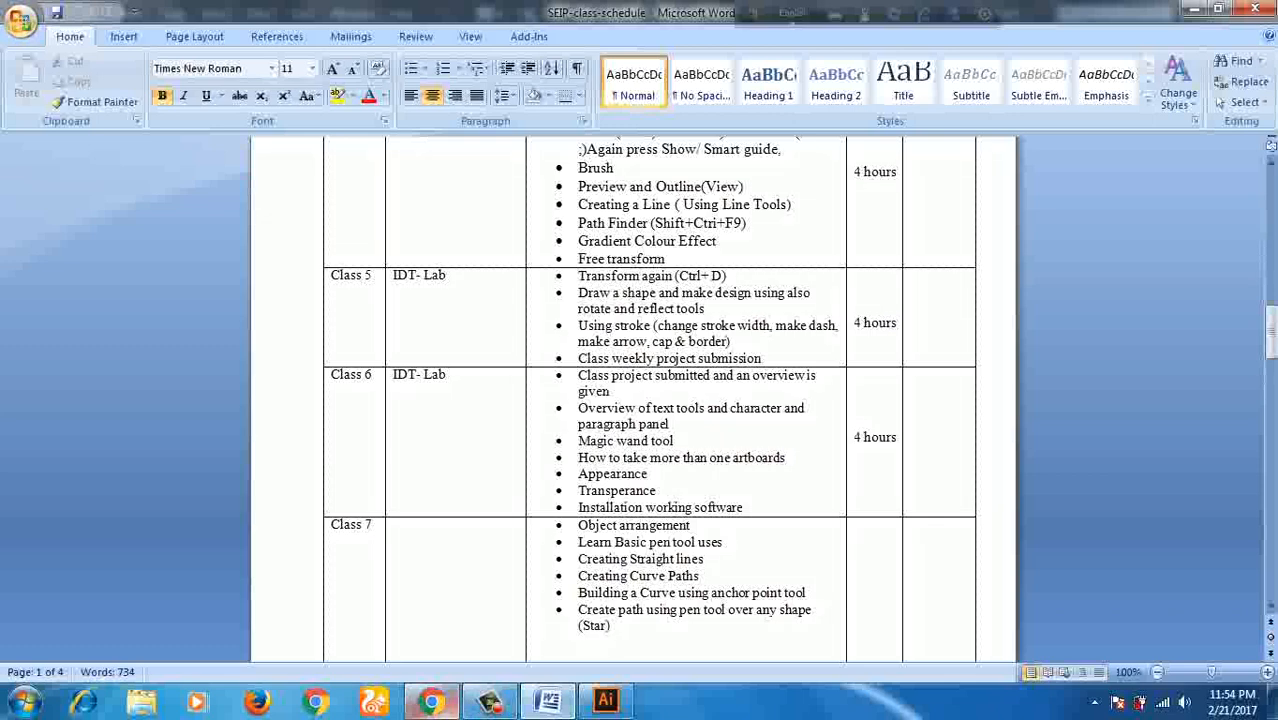
pyautogui.moveTo(489, 702)
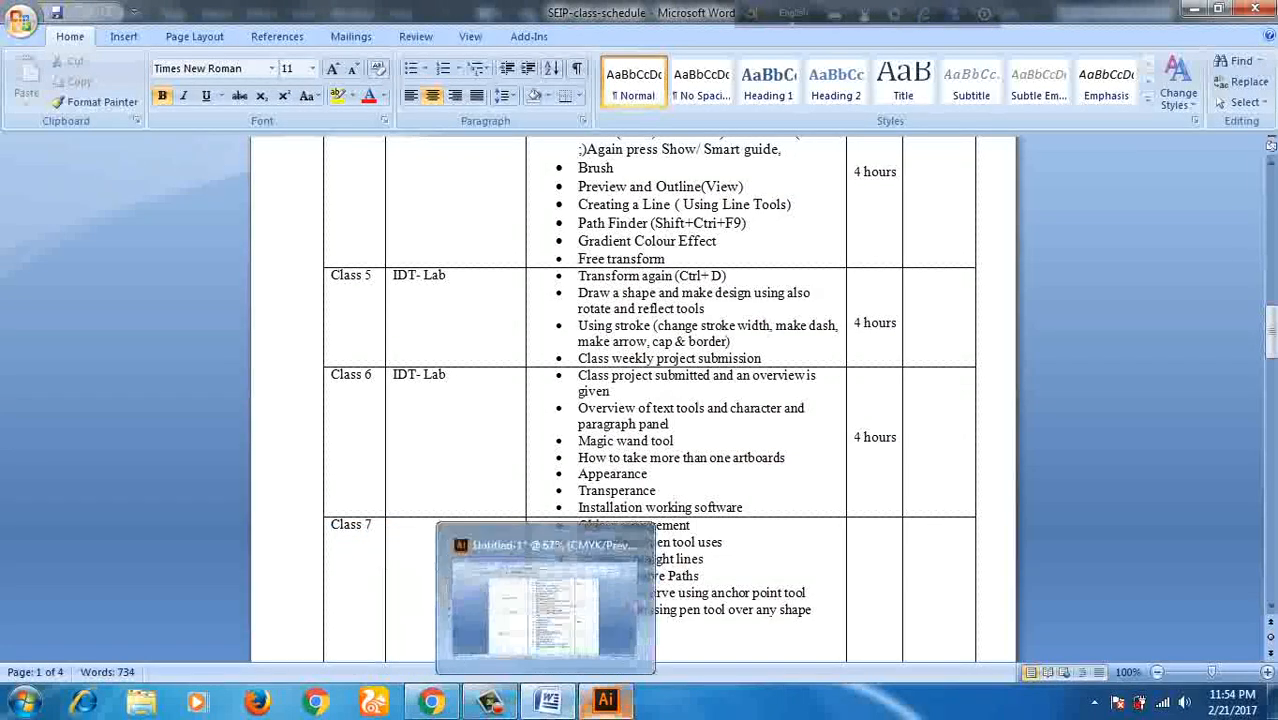
pyautogui.click(605, 700)
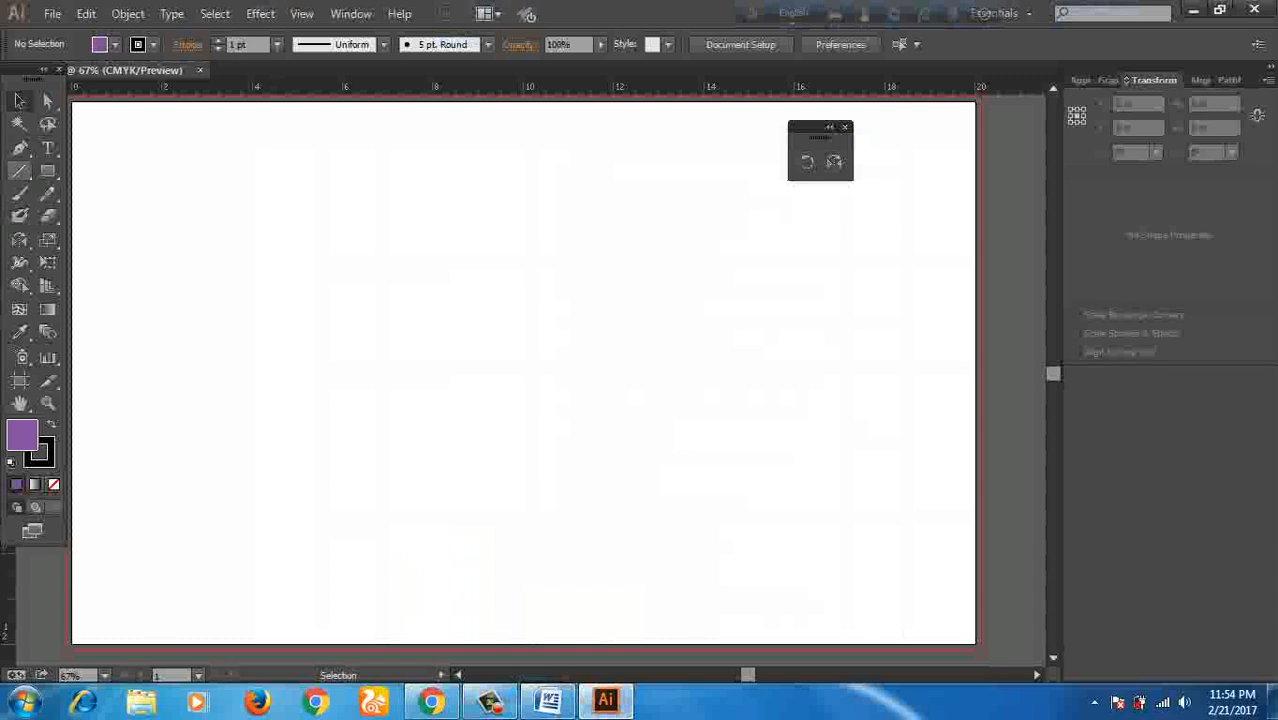
# Step: Draw a horizontal line about 6.94 in long across the upper artboard and set its stroke weight to 7 pt
pyautogui.click(20, 171)
pyautogui.moveTo(300, 217); pyautogui.dragTo(611, 216)
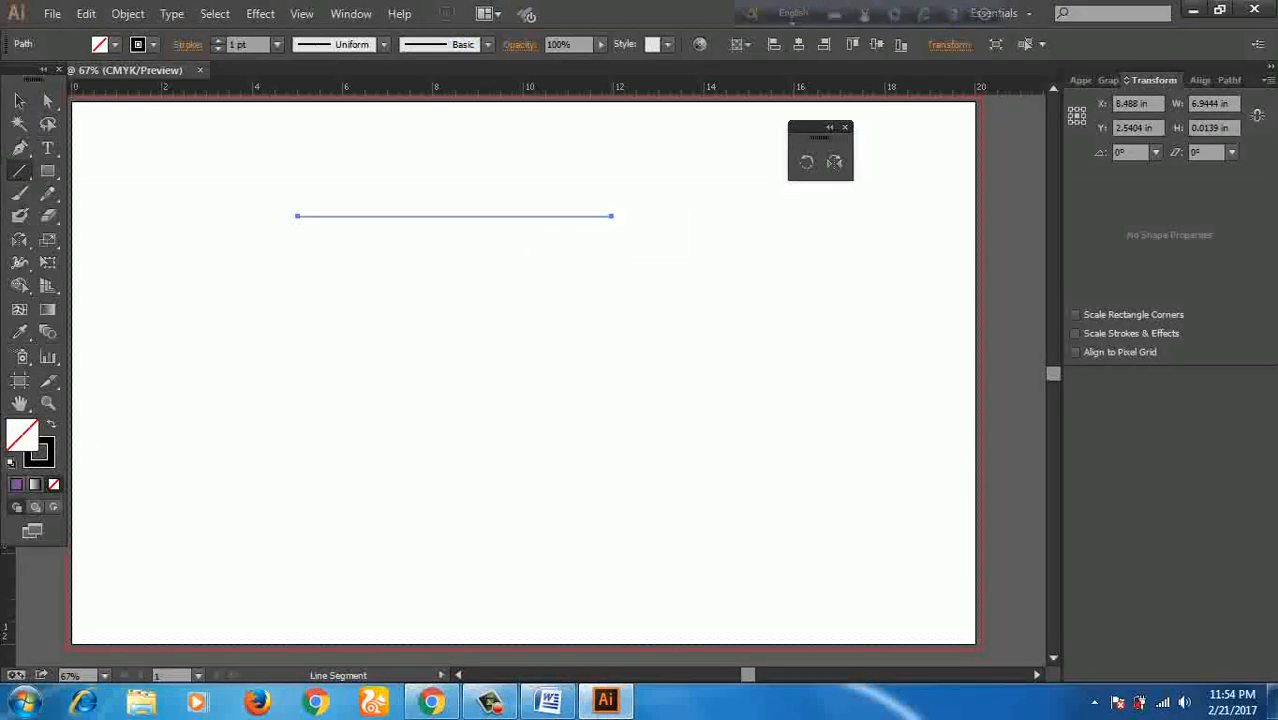
pyautogui.press('v')
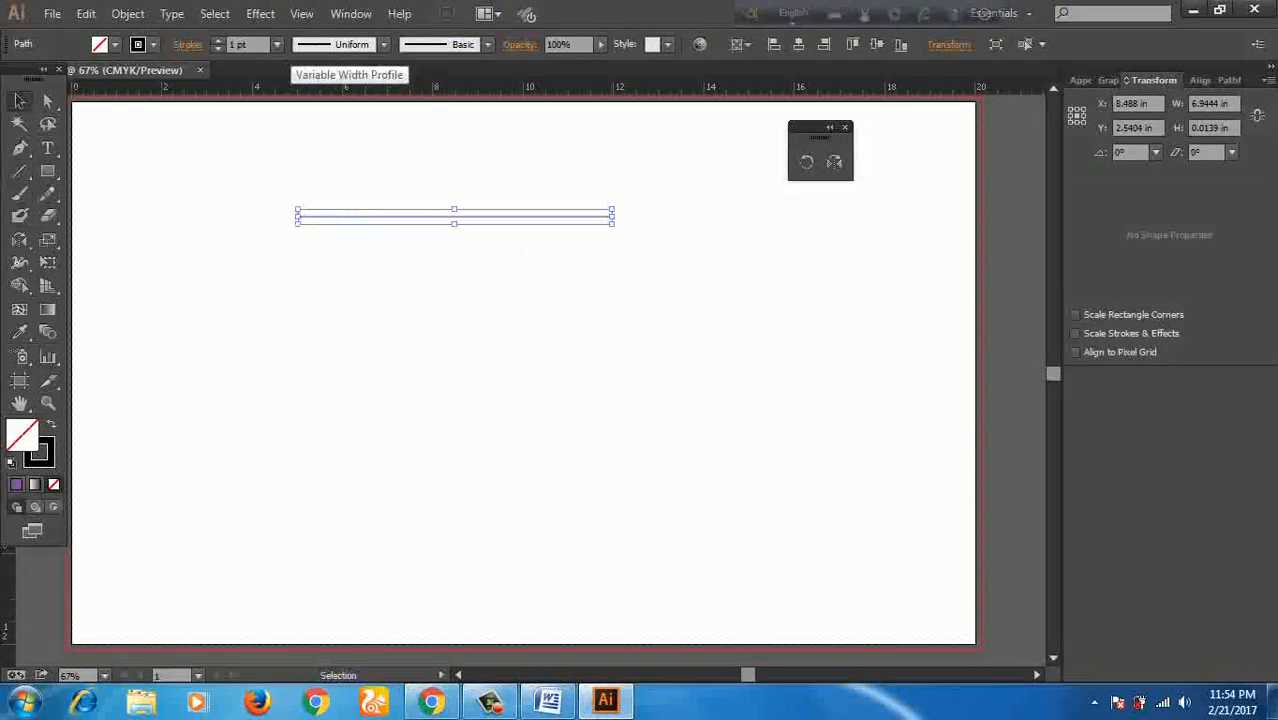
pyautogui.click(277, 44)
pyautogui.click(297, 147)
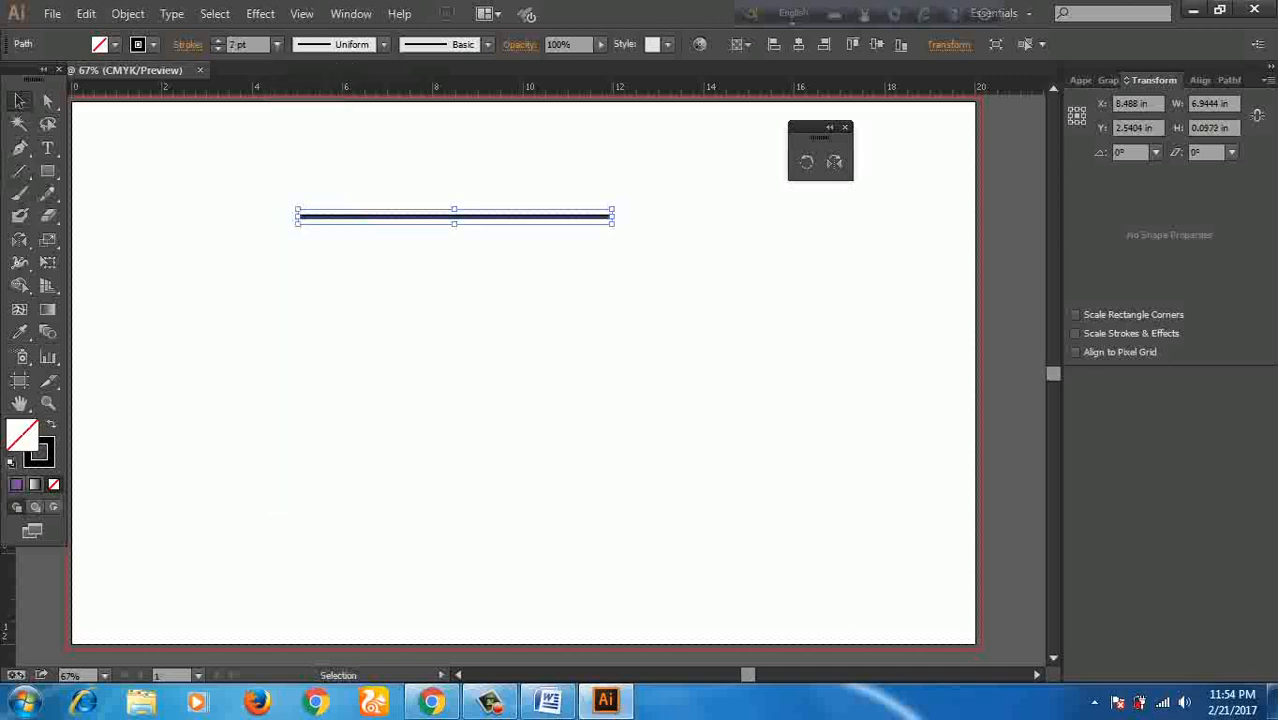
# Step: Draw a rectangle about 6.94 in wide and 3.44 in high below the horizontal line, matching its width, and deselect it
pyautogui.click(330, 370)
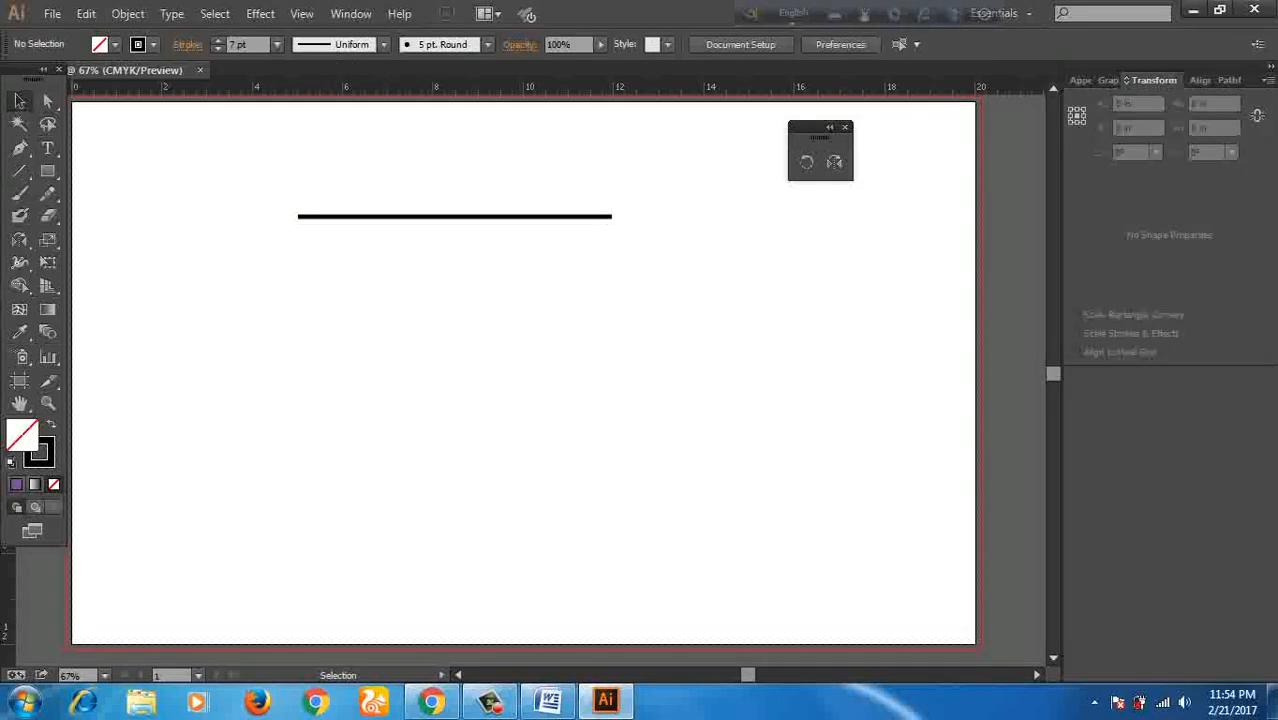
pyautogui.click(47, 171)
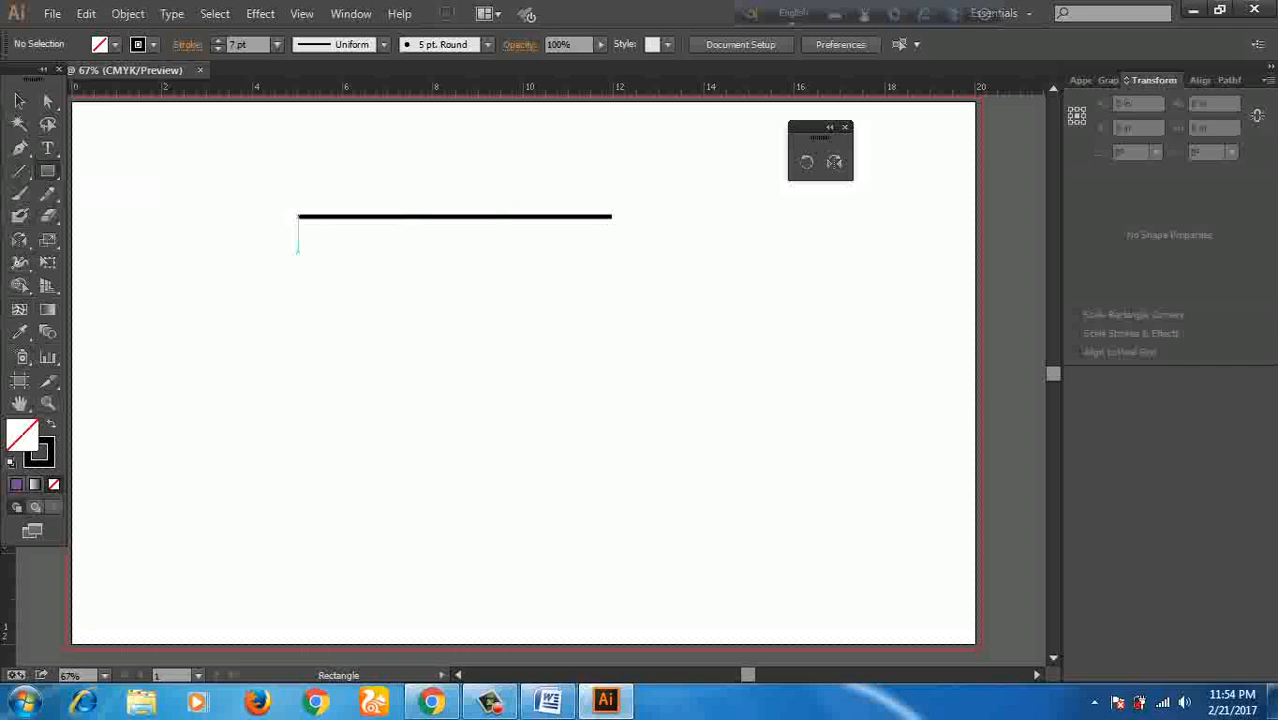
pyautogui.moveTo(298, 252); pyautogui.dragTo(612, 408)
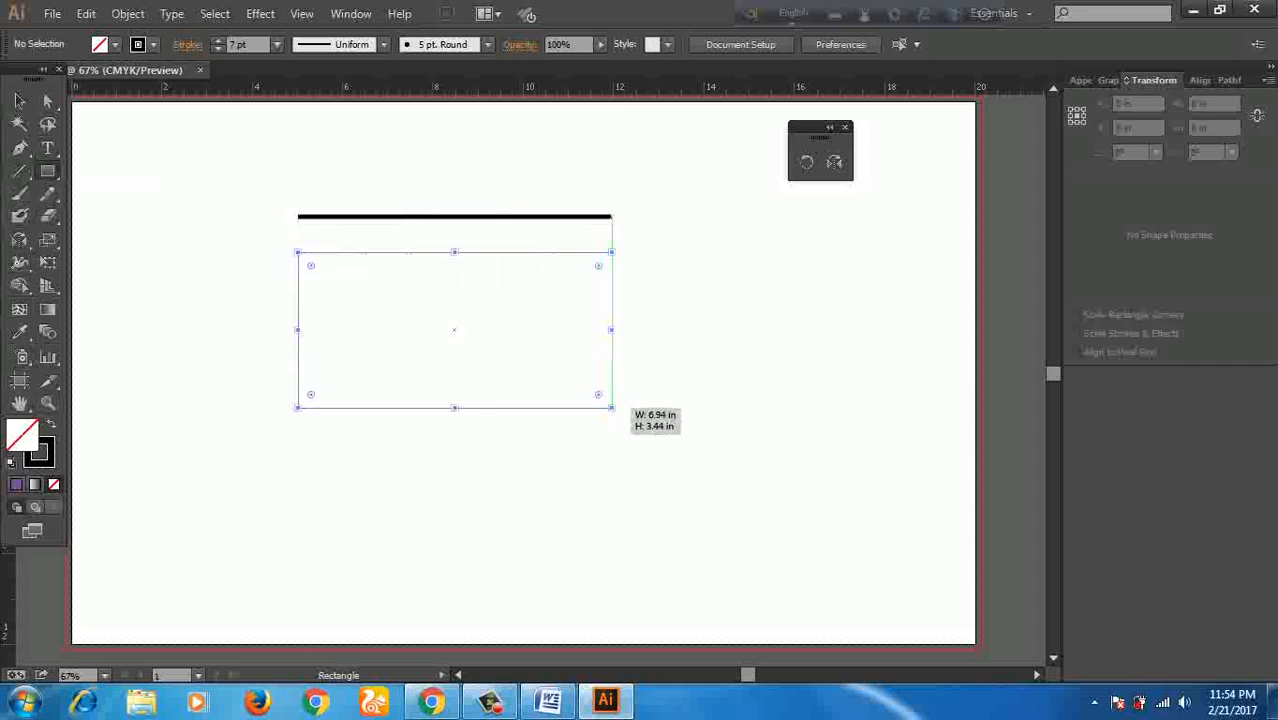
pyautogui.click(19, 101)
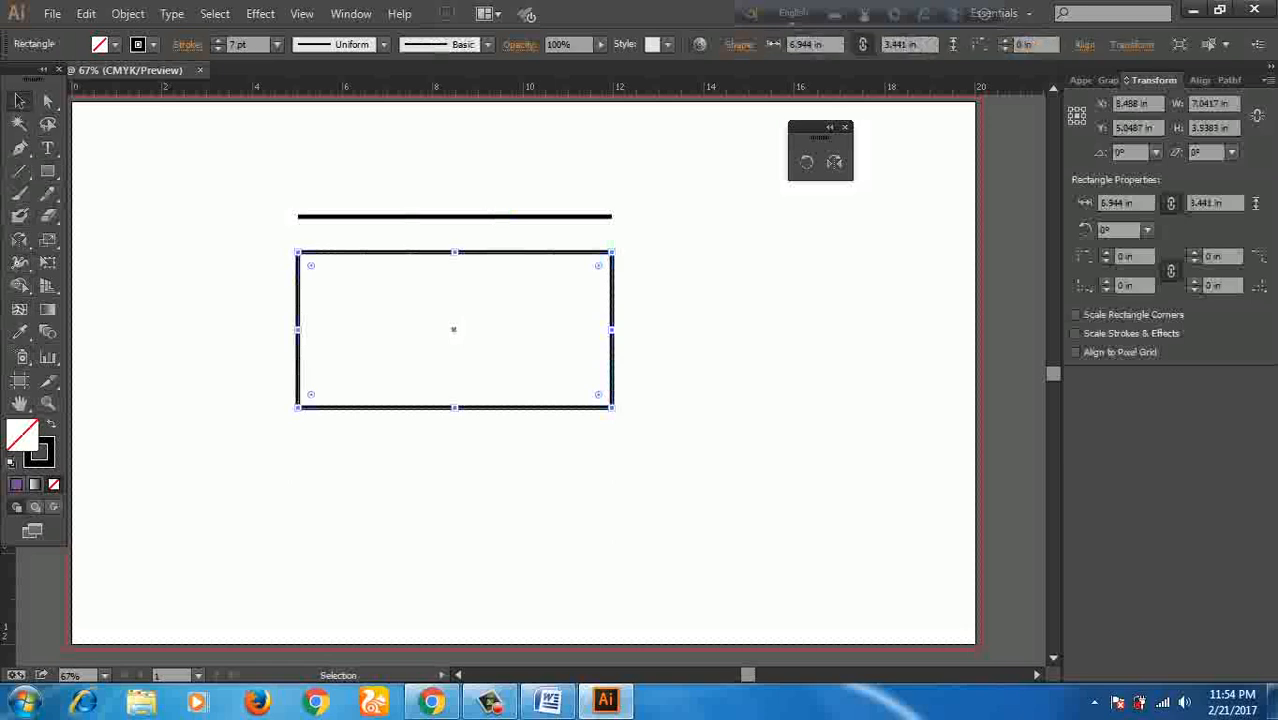
pyautogui.click(190, 300)
pyautogui.click(47, 403)
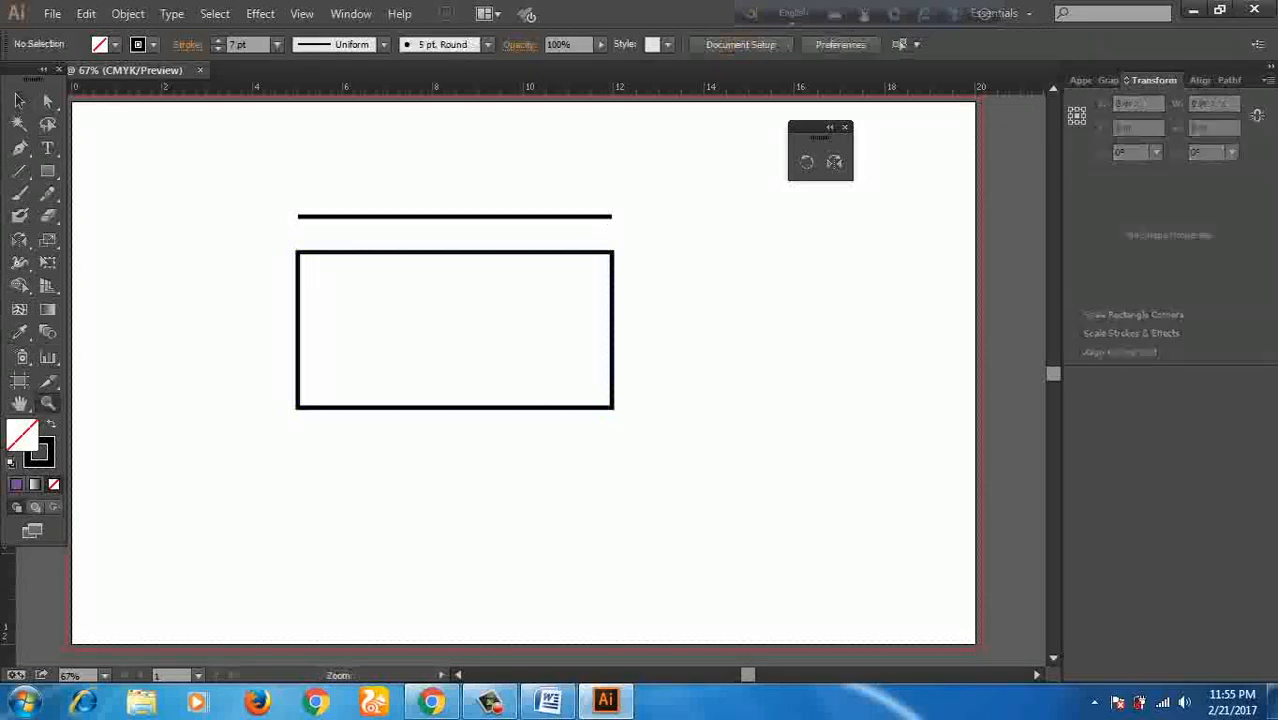
pyautogui.click(327, 225)
pyautogui.moveTo(447, 350); pyautogui.dragTo(454, 354)
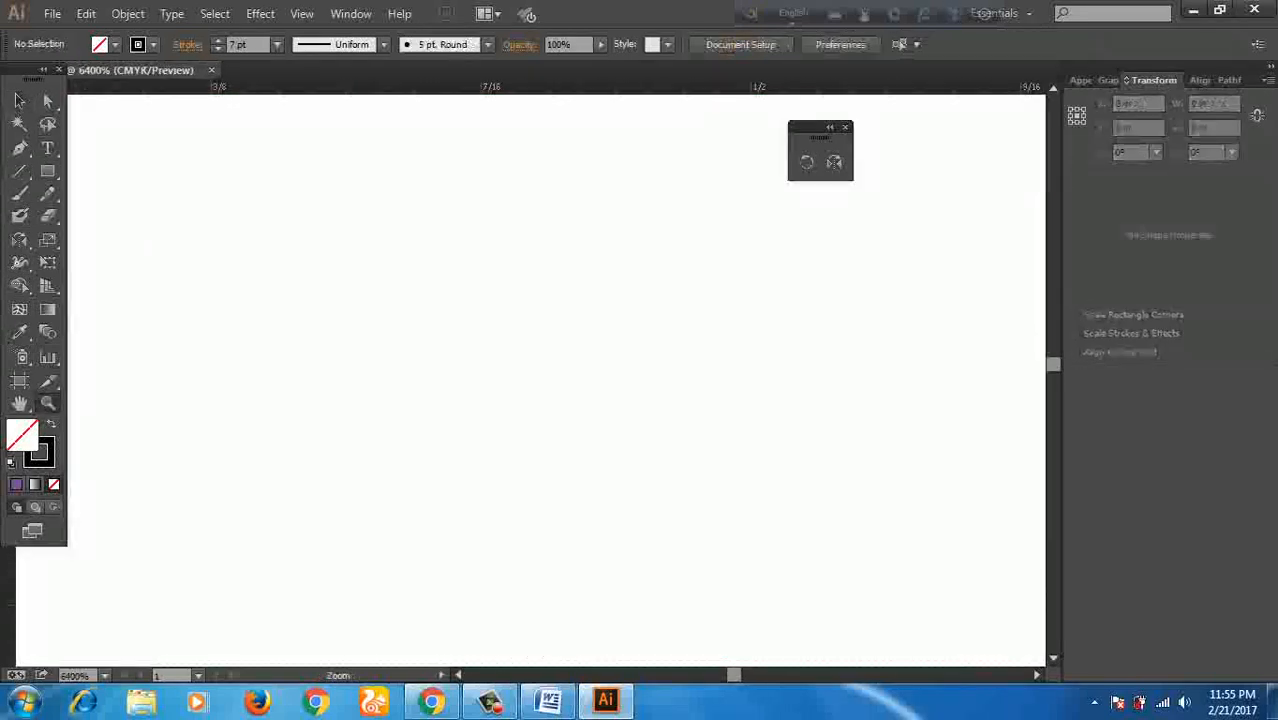
pyautogui.press('ctrl')
pyautogui.hotkey('ctrl', '0')
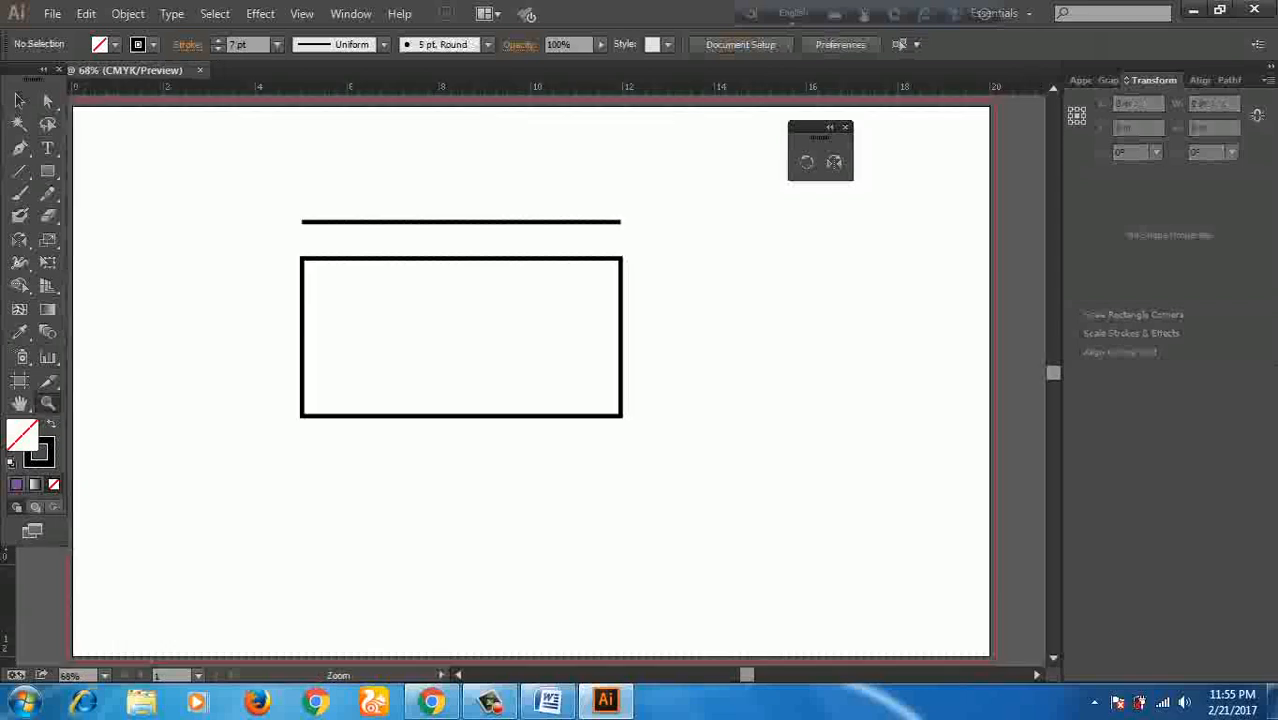
# Step: Select the horizontal line and show the Stroke settings with all options, placed clear of the artwork
pyautogui.click(349, 271)
pyautogui.click(481, 360)
pyautogui.click(544, 367)
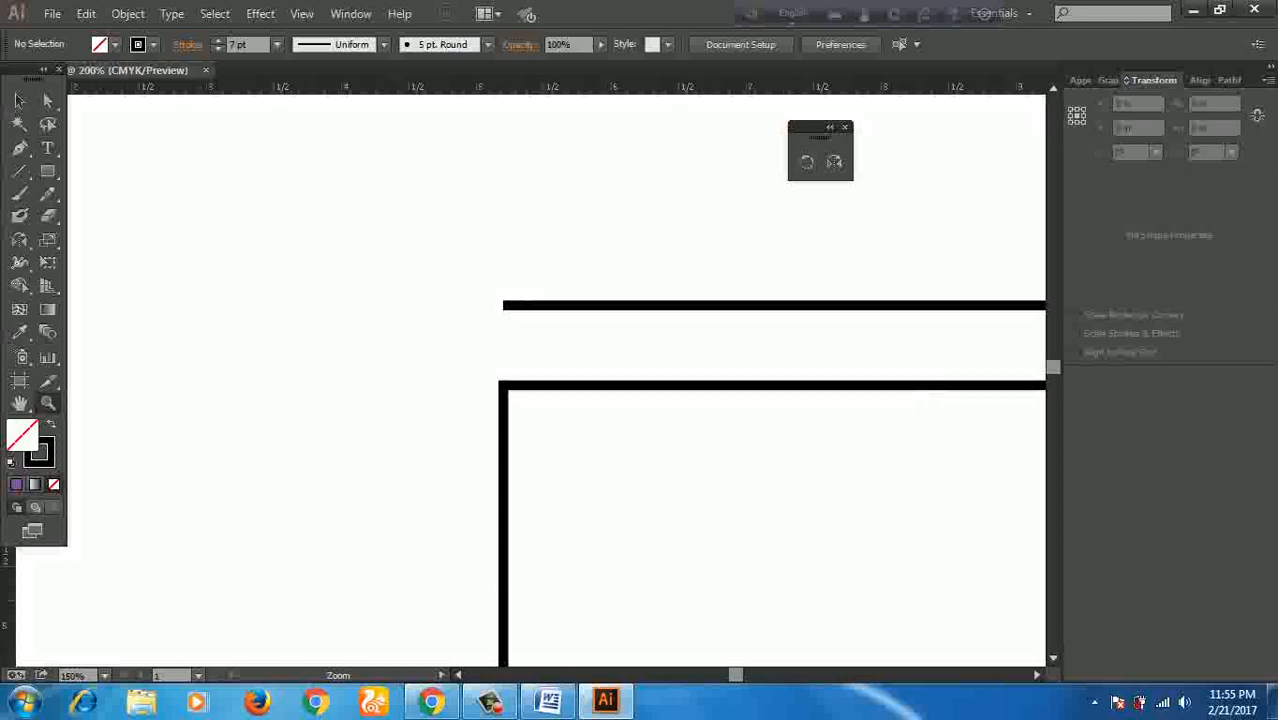
pyautogui.click(552, 325)
pyautogui.click(497, 359)
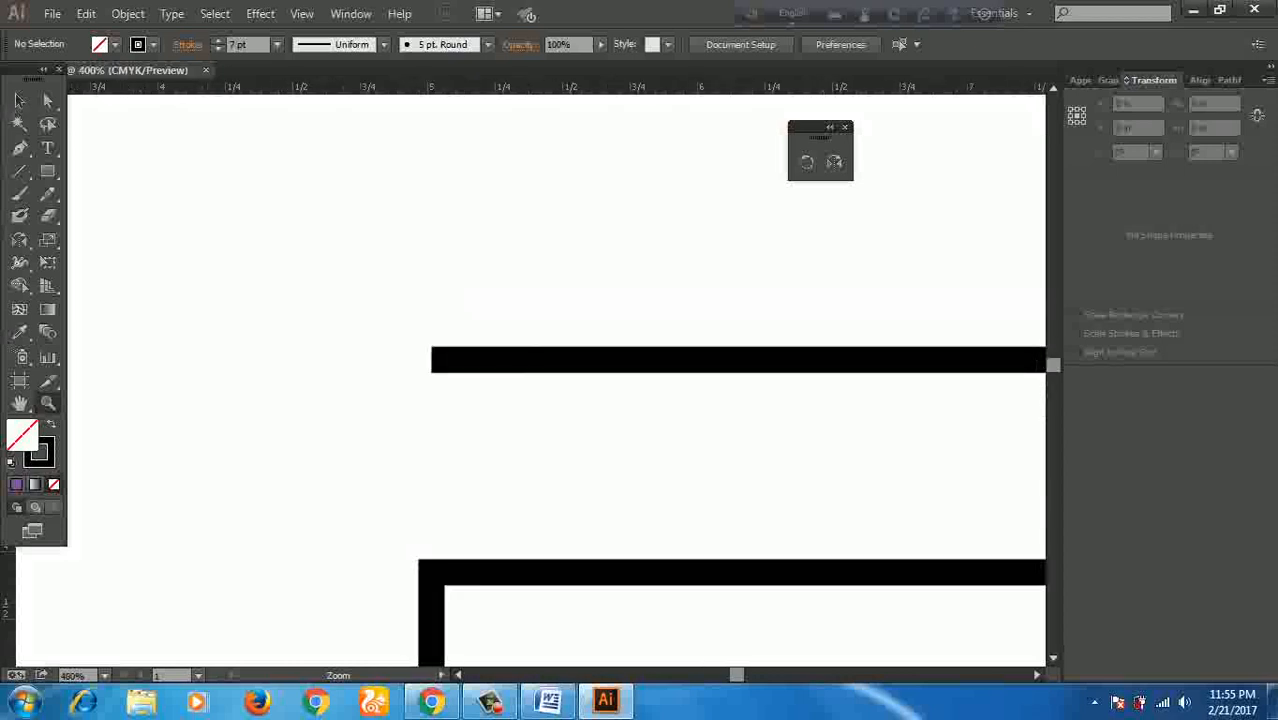
pyautogui.press('v')
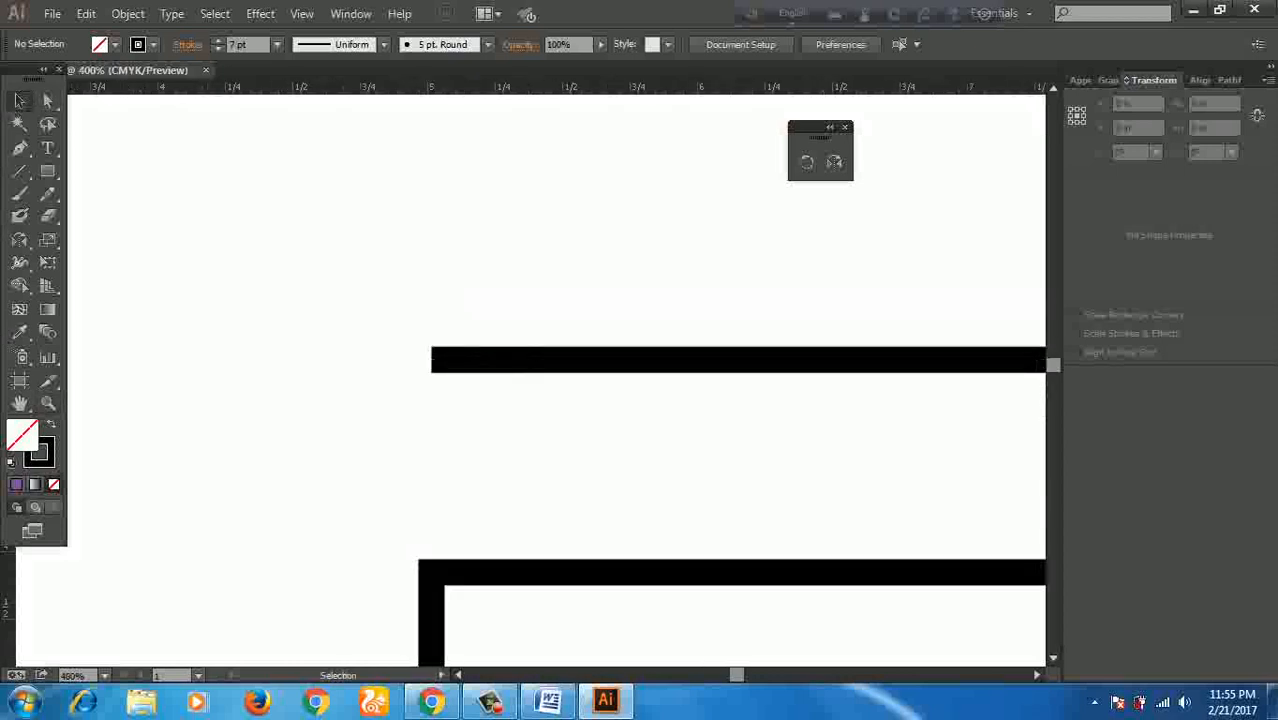
pyautogui.moveTo(514, 249); pyautogui.dragTo(512, 434)
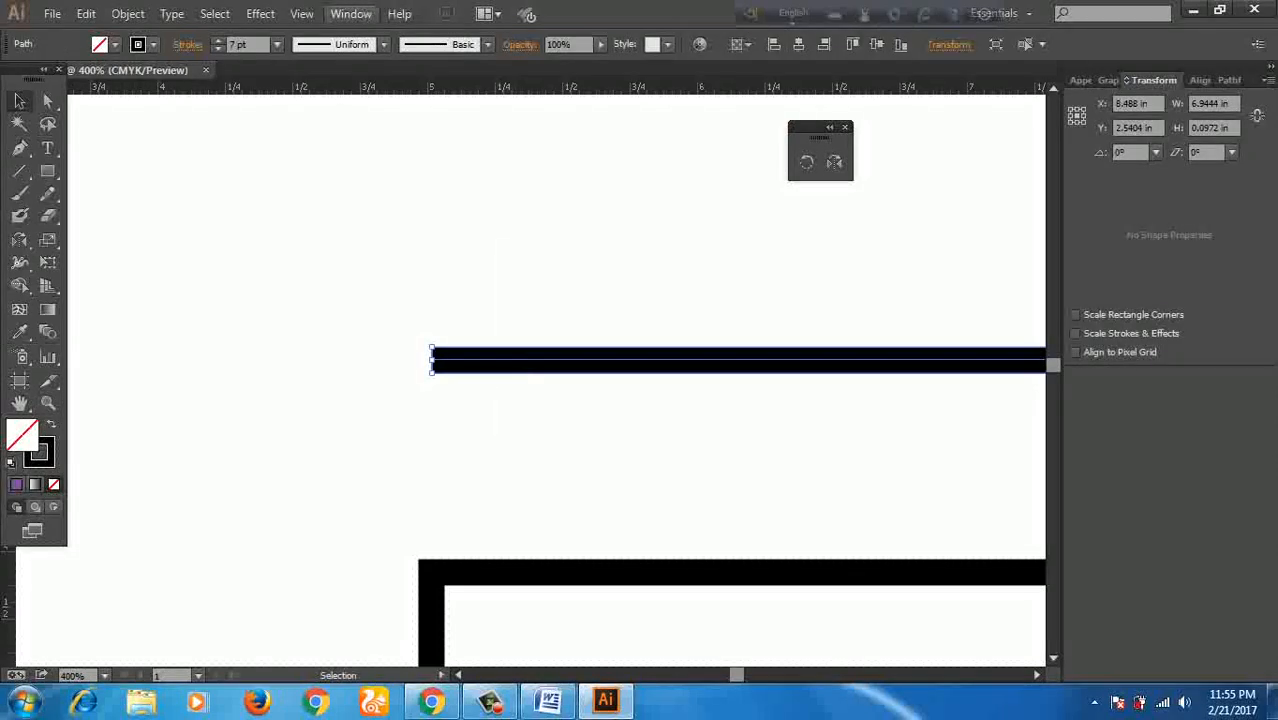
pyautogui.click(351, 14)
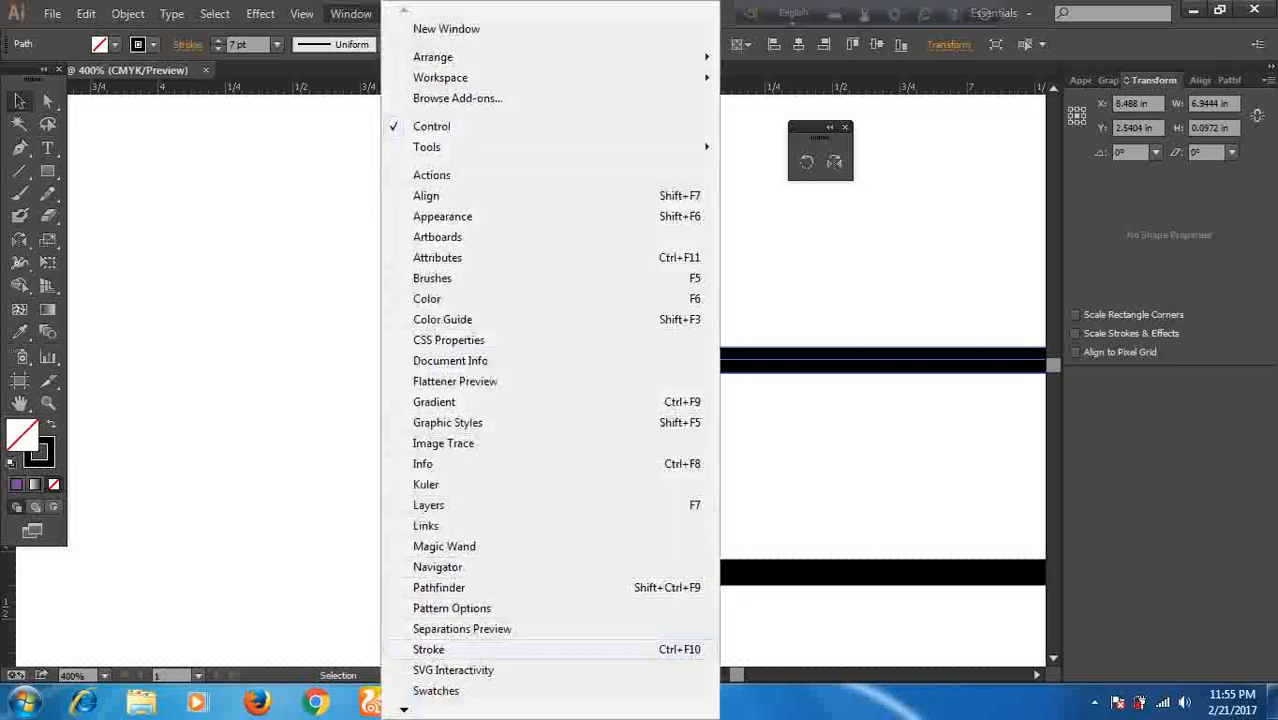
pyautogui.click(429, 649)
pyautogui.moveTo(900, 542)
pyautogui.mouseDown()
pyautogui.moveTo(1040, 208)
pyautogui.moveTo(1007, 194)
pyautogui.mouseUp()
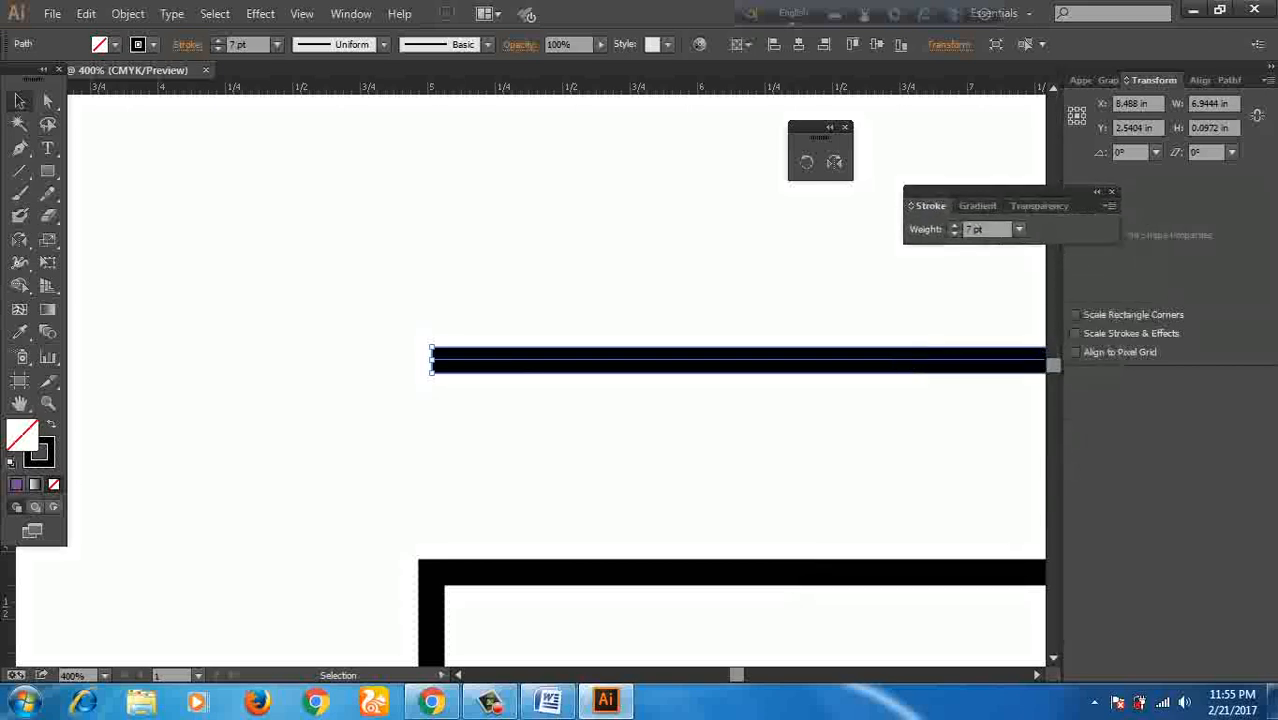
pyautogui.click(1109, 206)
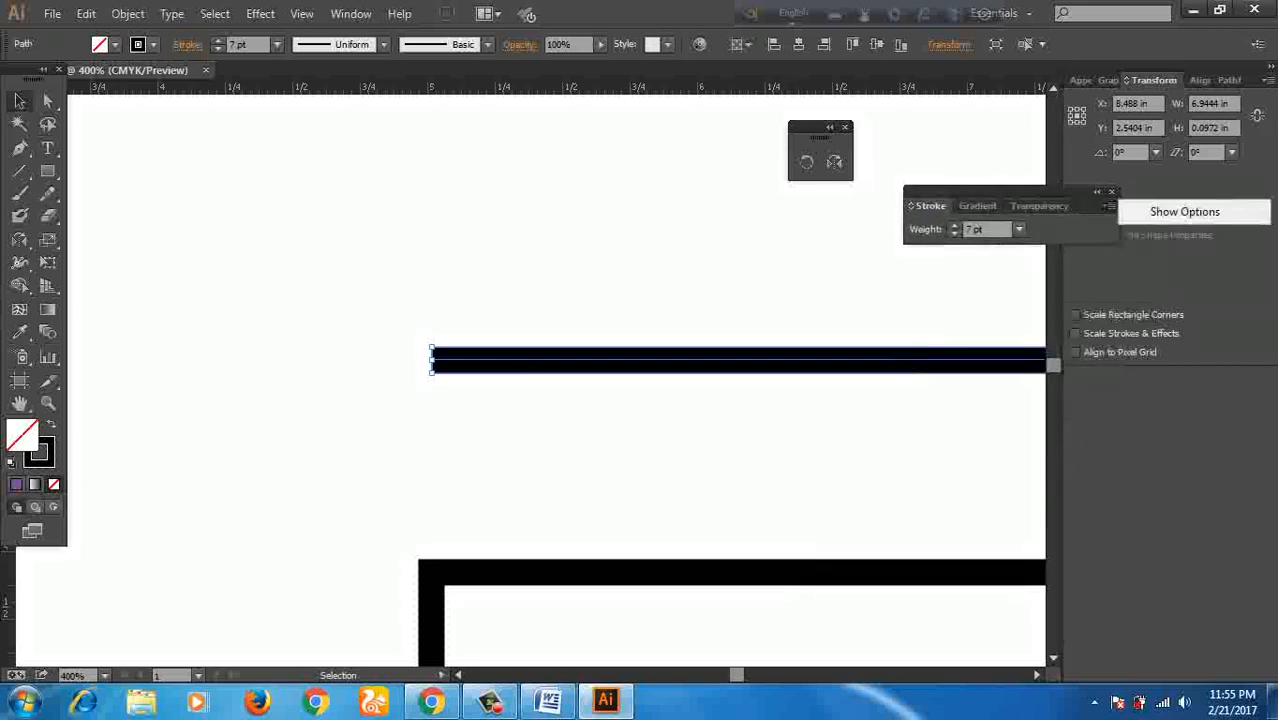
pyautogui.click(1184, 211)
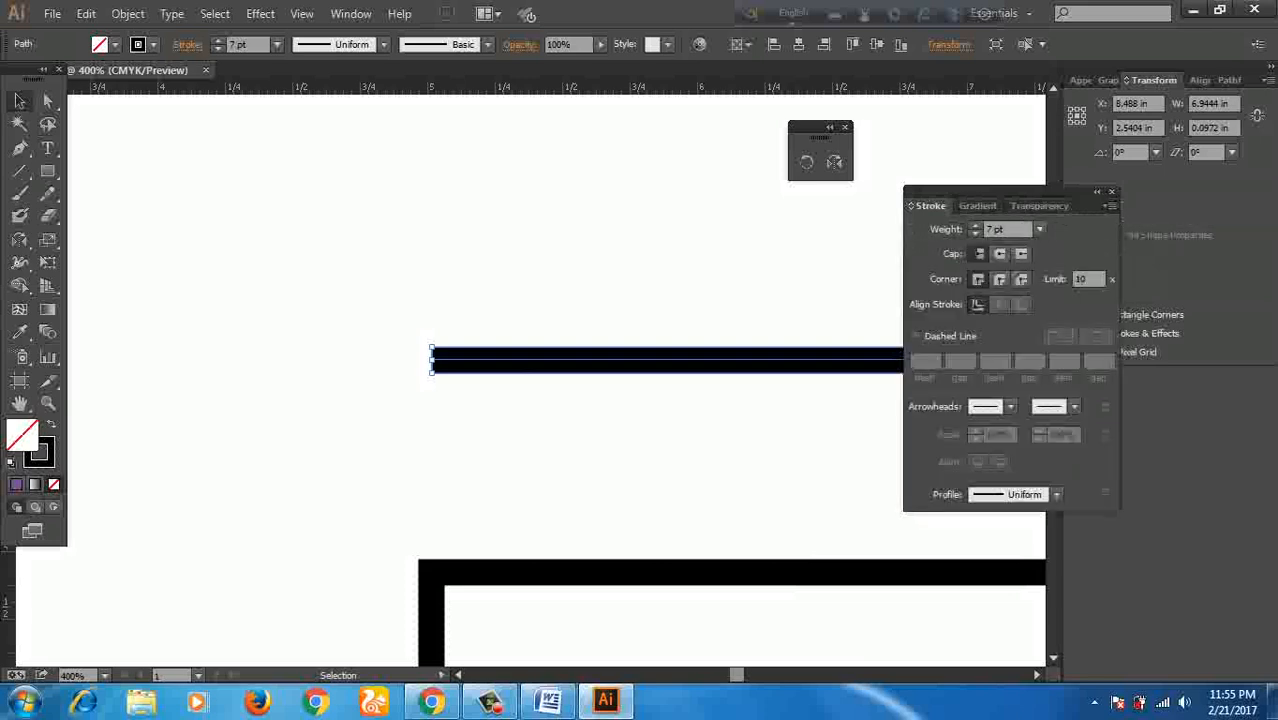
pyautogui.moveTo(1115, 227)
pyautogui.mouseDown()
pyautogui.moveTo(1165, 249)
pyautogui.moveTo(1158, 260)
pyautogui.mouseUp()
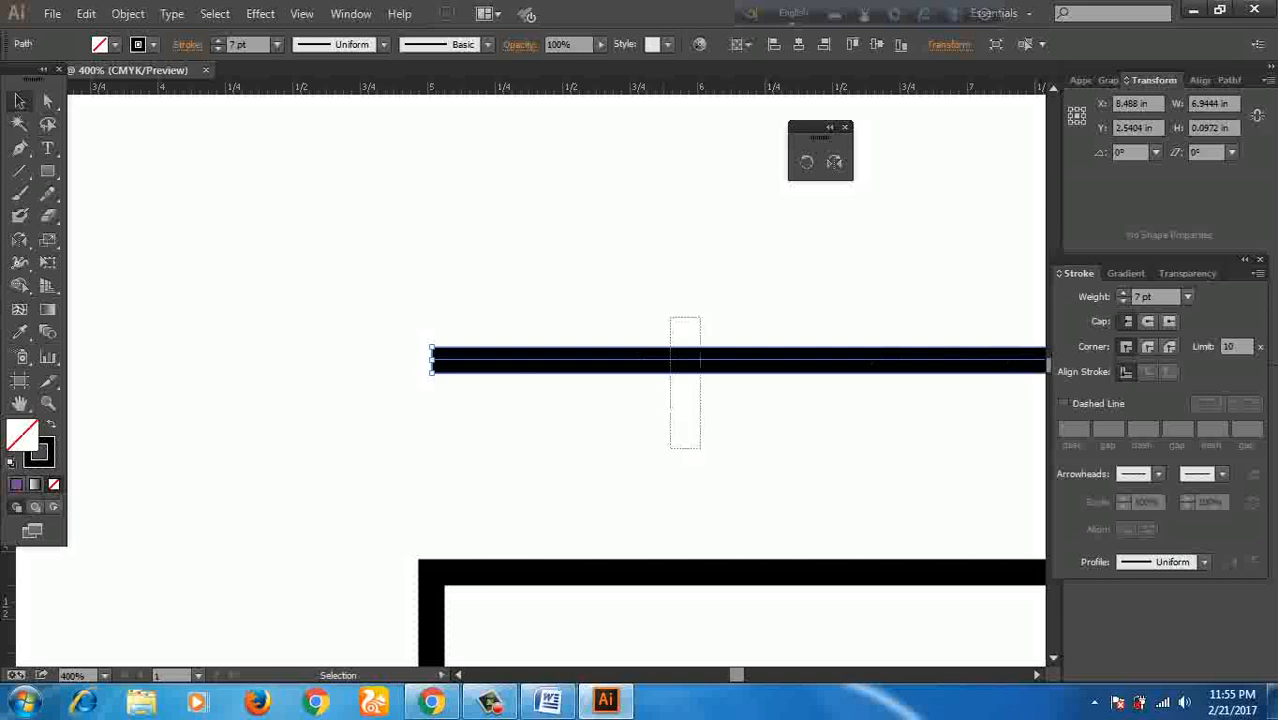
# Step: Set the horizontal line's stroke weight to 12 pt and clear the selection
pyautogui.click(1187, 296)
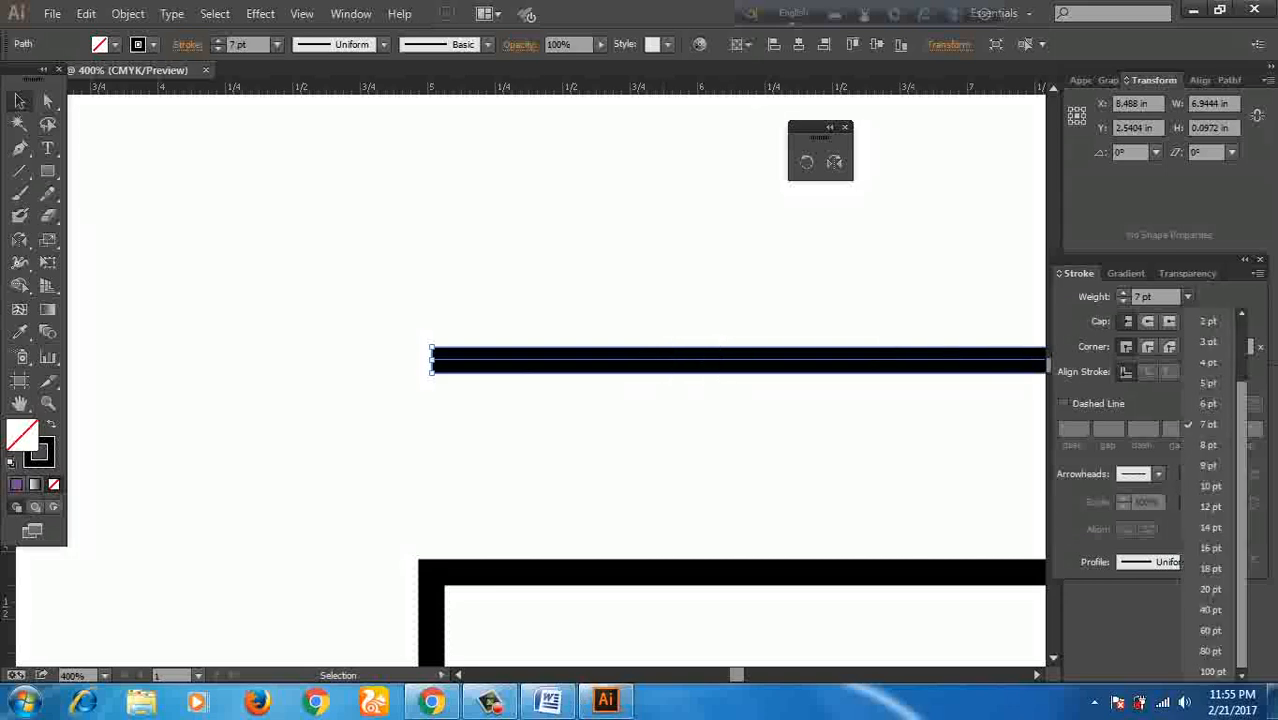
pyautogui.click(1210, 506)
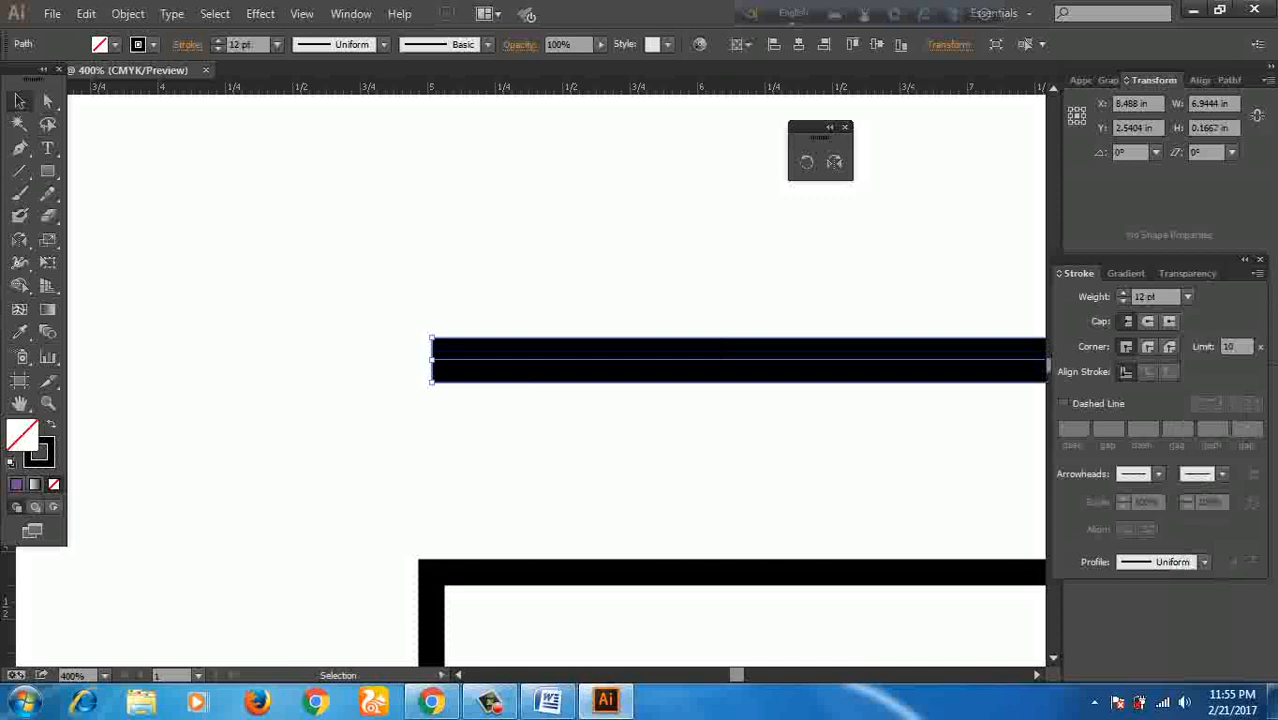
pyautogui.moveTo(387, 305); pyautogui.dragTo(507, 429)
pyautogui.moveTo(377, 316); pyautogui.dragTo(476, 408)
pyautogui.hotkey('ctrl', 'shift', 'a')
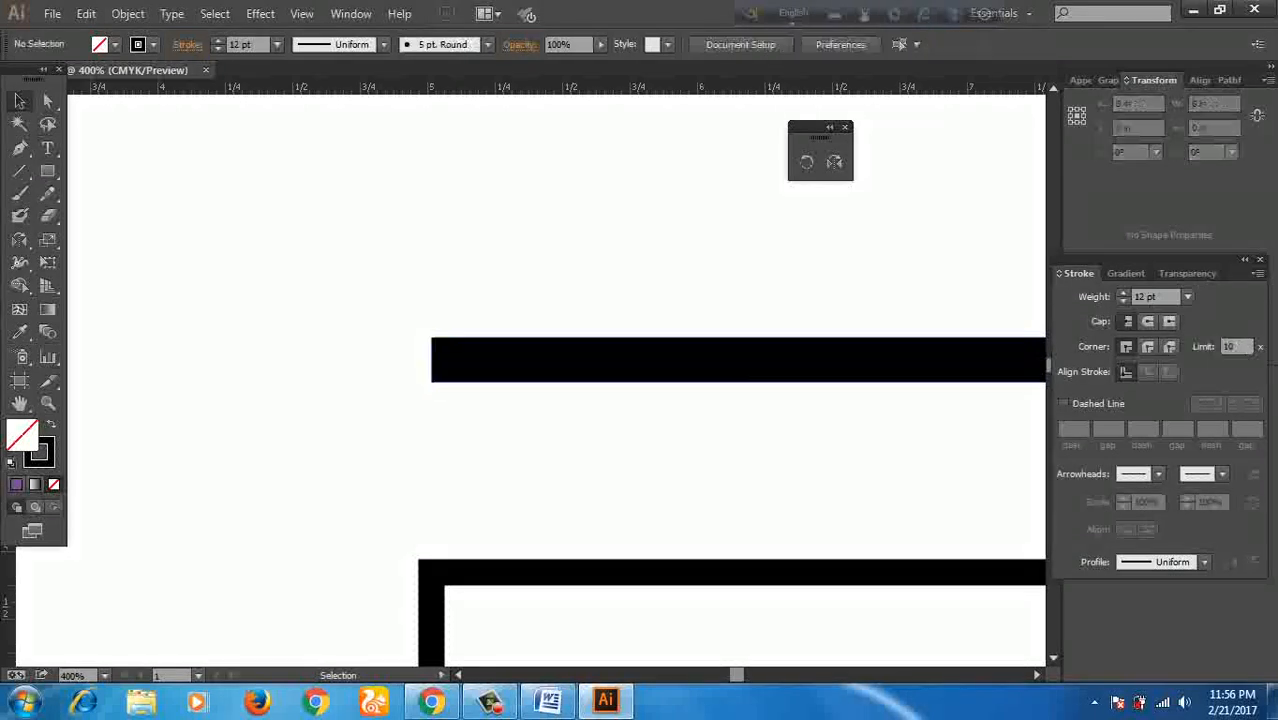
# Step: Try the round cap and the projecting cap on the horizontal line's ends, and return to the butt cap
pyautogui.click(432, 358)
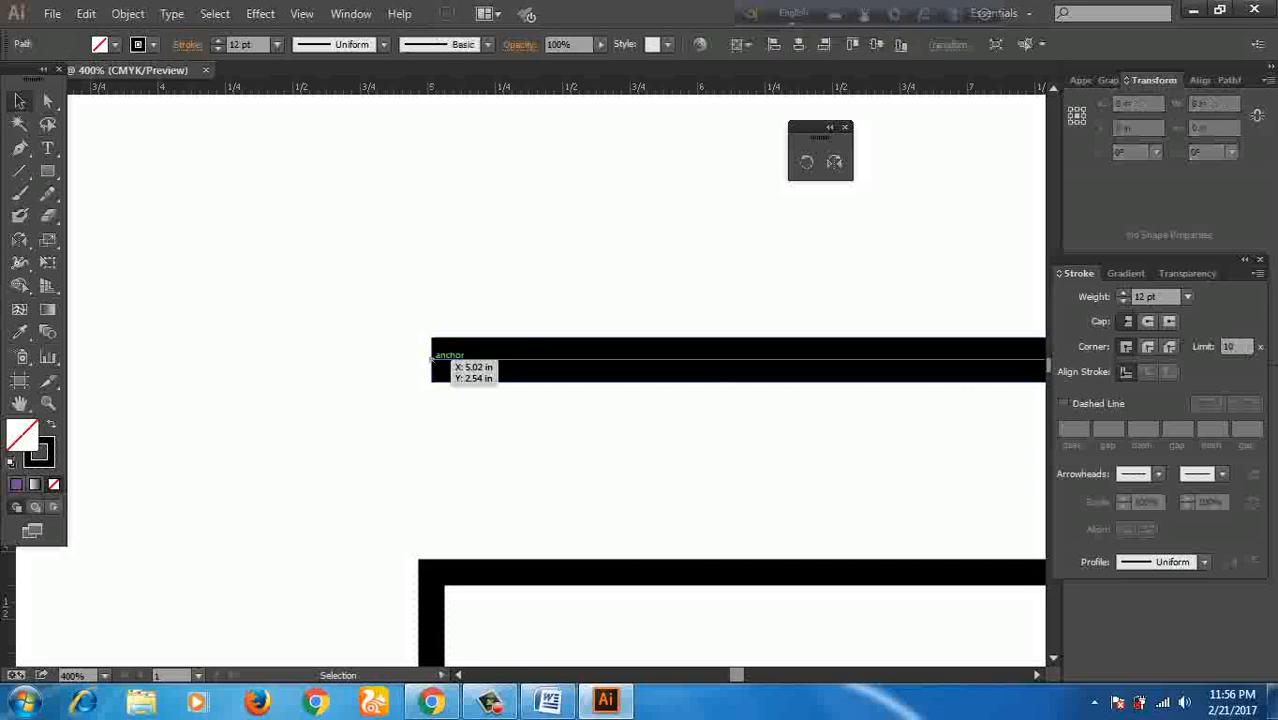
pyautogui.hotkey('ctrl', 'shift', 'a')
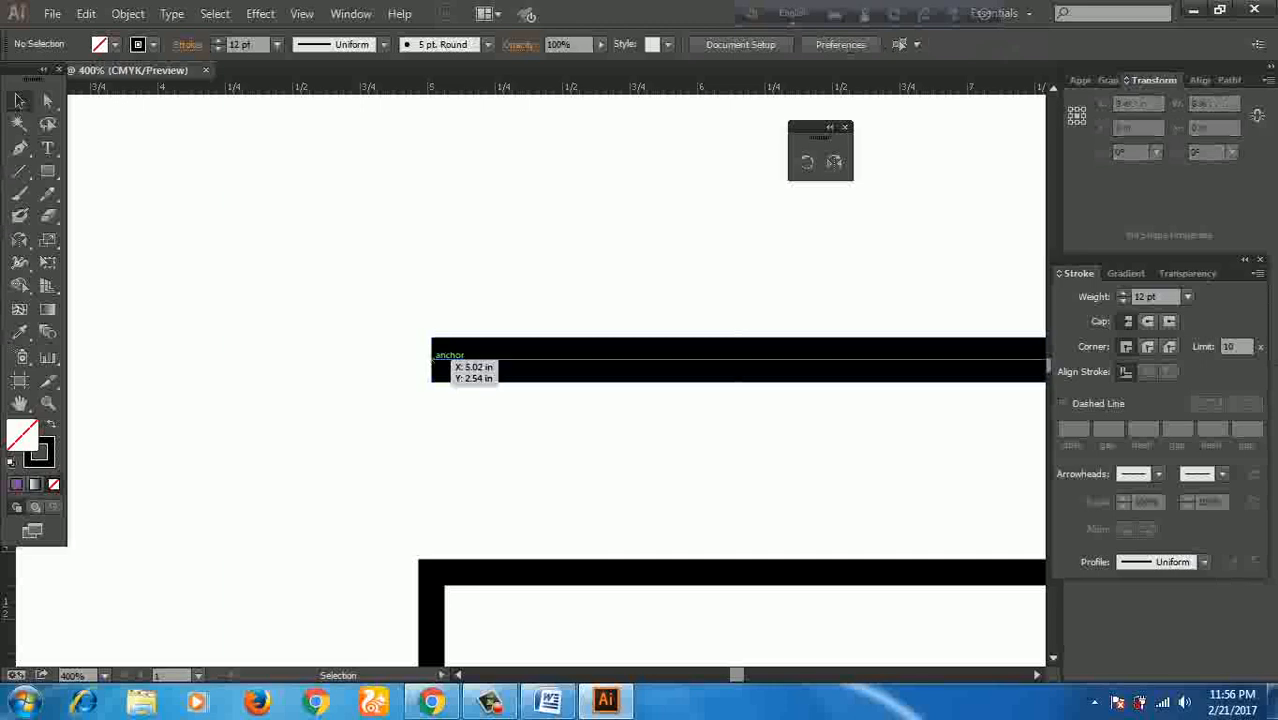
pyautogui.moveTo(390, 318); pyautogui.dragTo(540, 418)
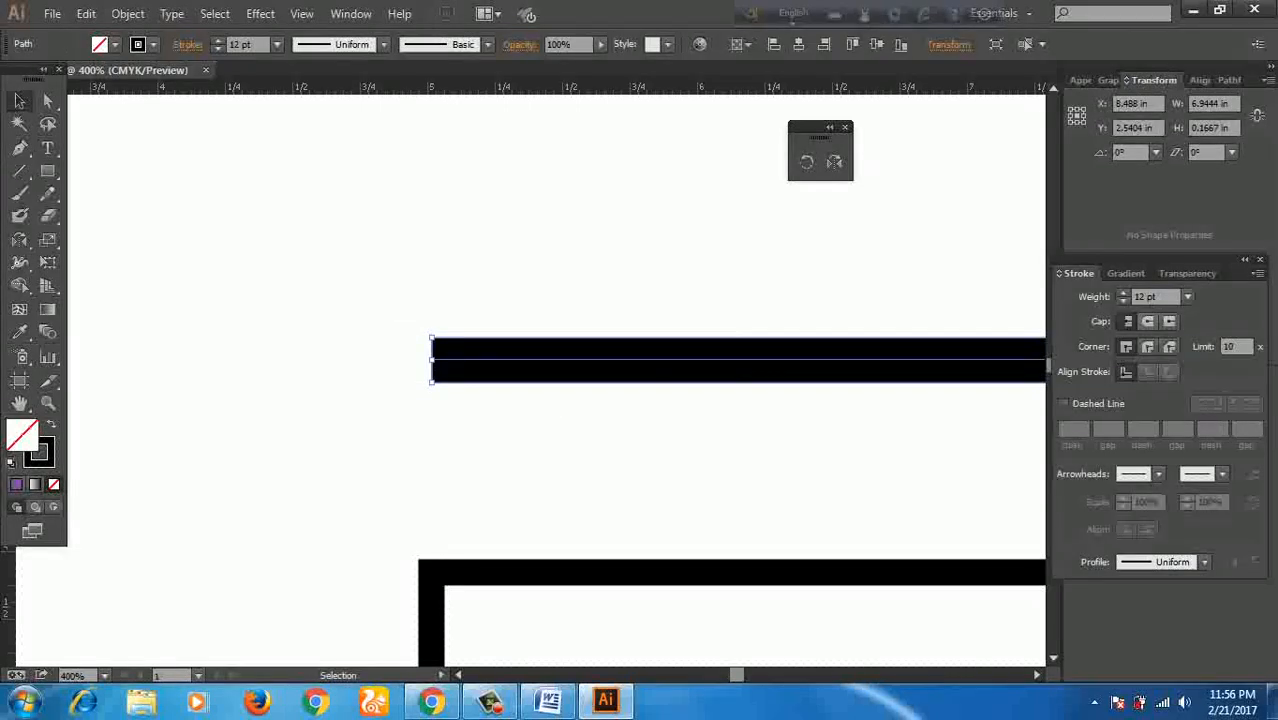
pyautogui.click(1148, 321)
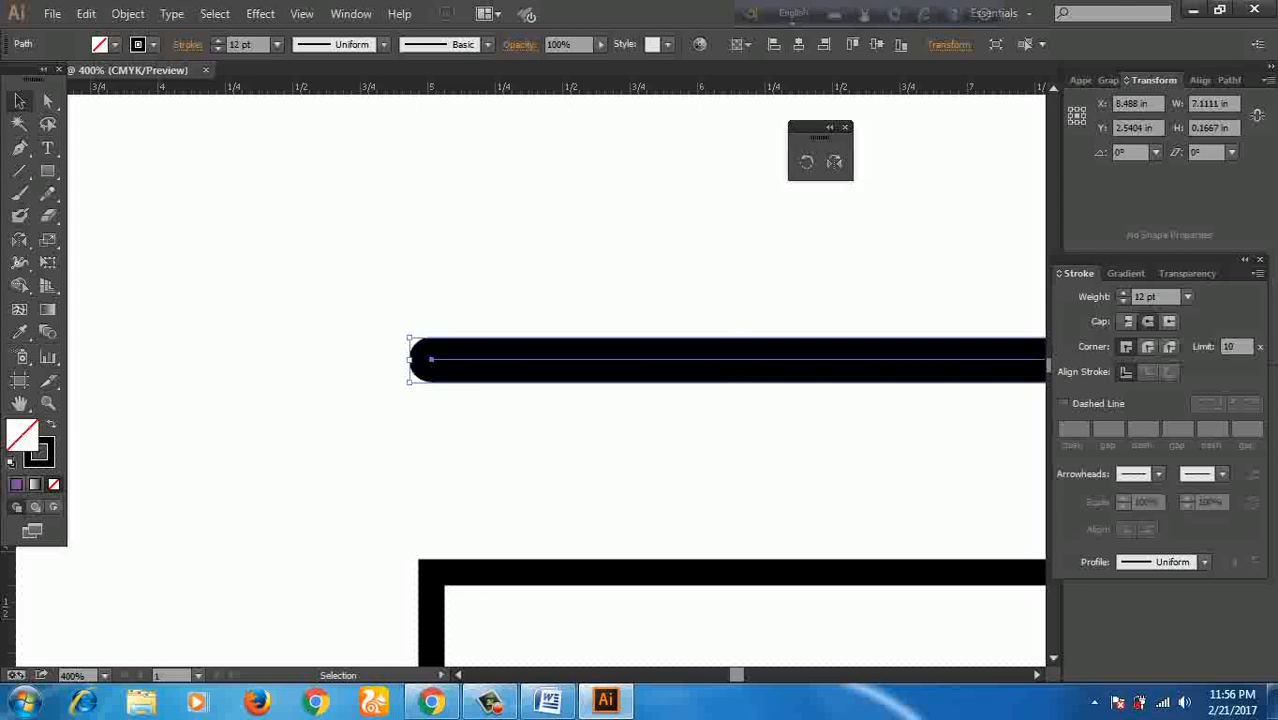
pyautogui.click(1128, 321)
pyautogui.hotkey('ctrl', 'shift', 'a')
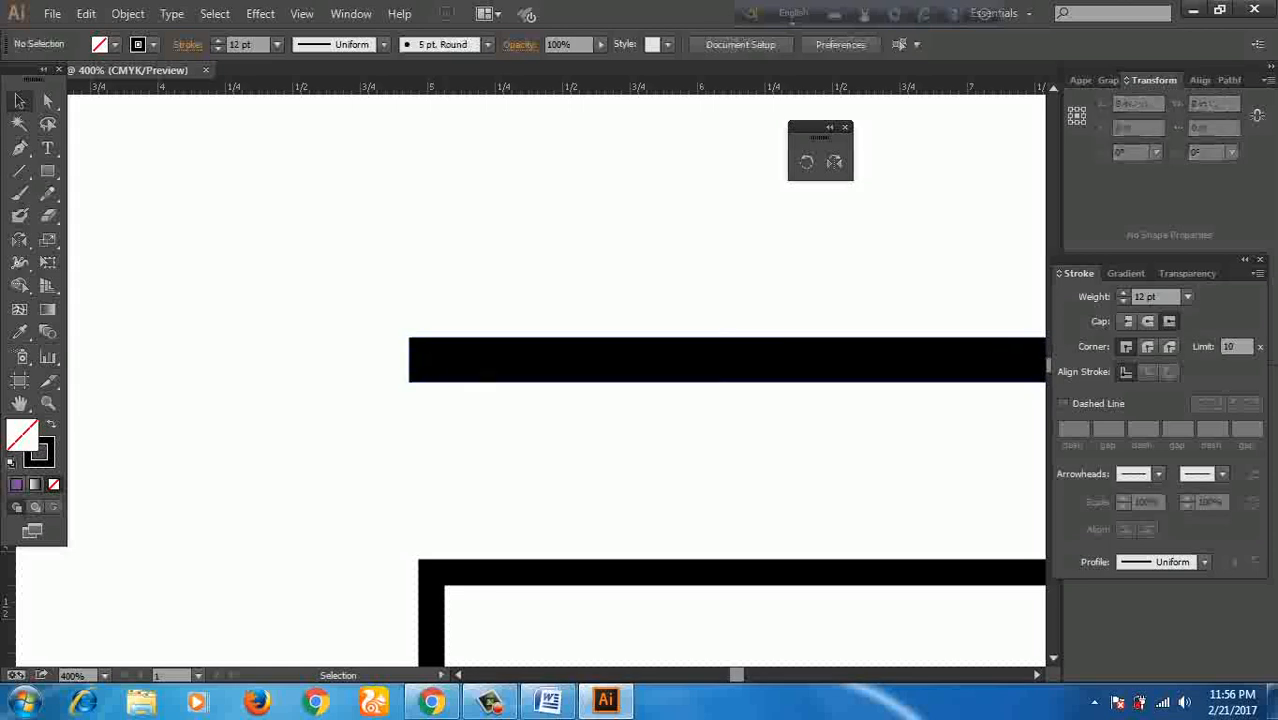
pyautogui.click(428, 360)
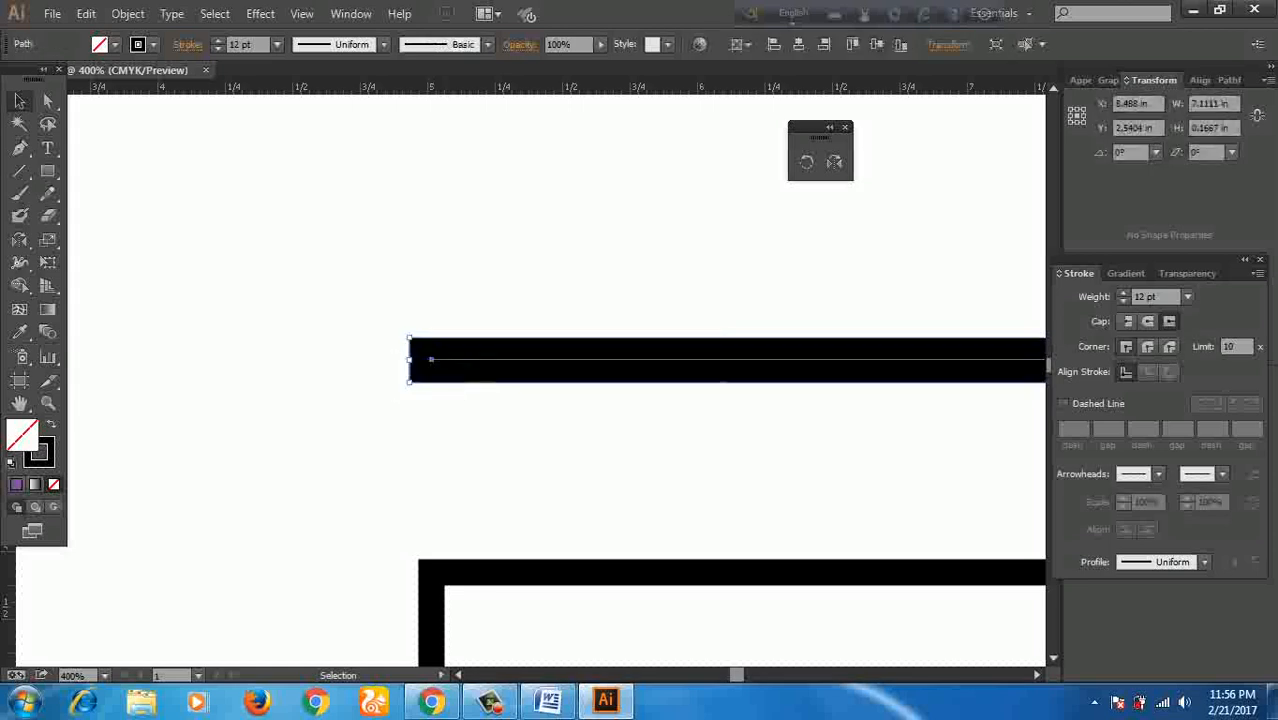
pyautogui.click(1128, 321)
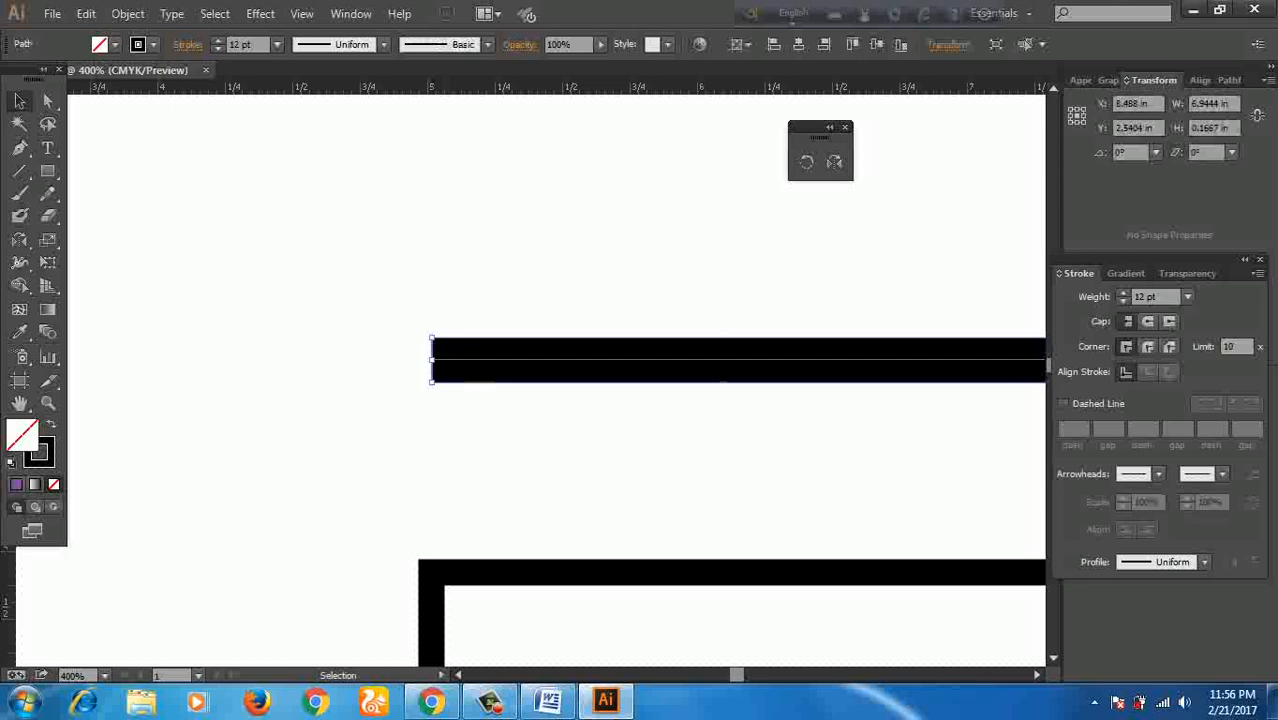
# Step: Try the round and bevel corner joins on the rectangle's stroke, and return to the miter join
pyautogui.scroll(-2, 730, 380)
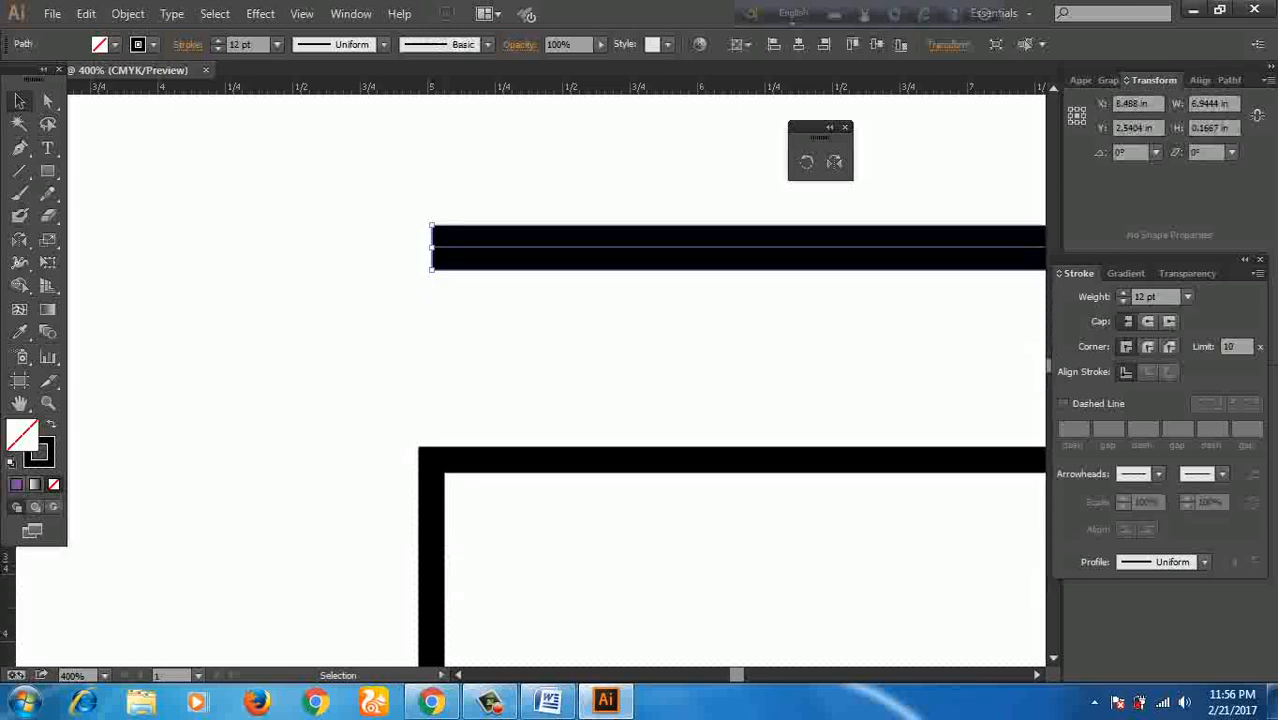
pyautogui.moveTo(470, 380); pyautogui.dragTo(520, 549)
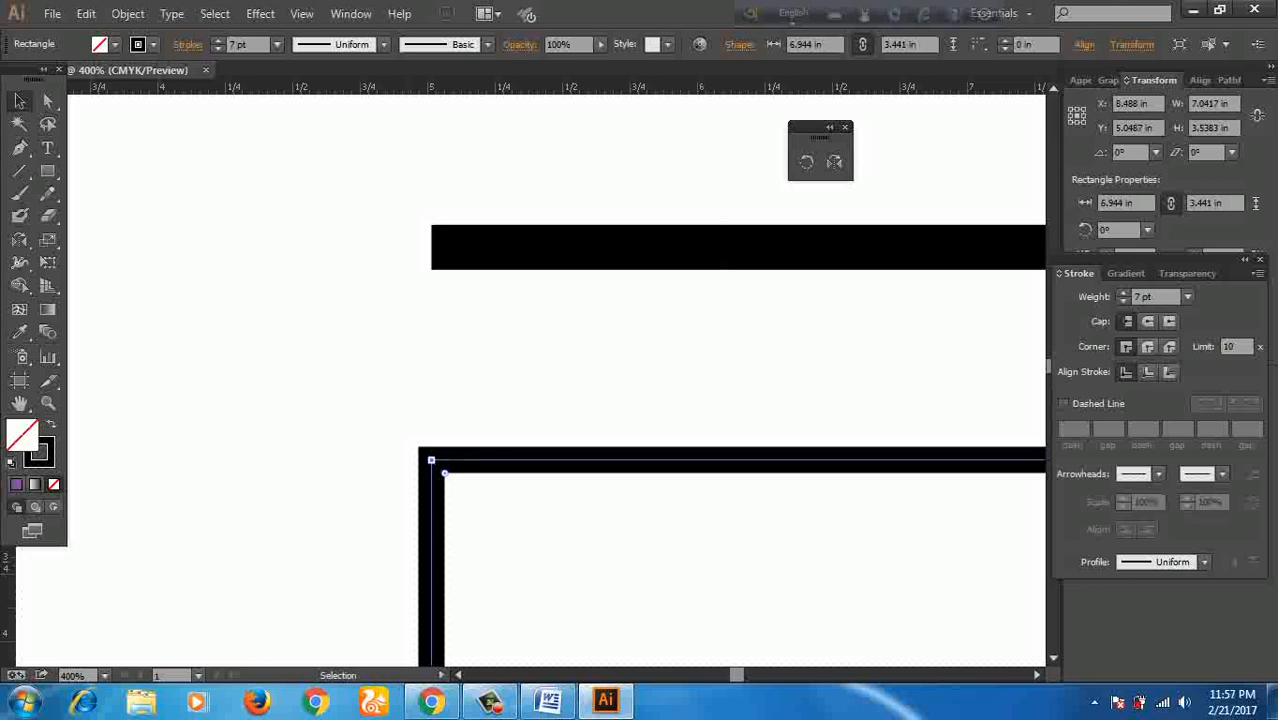
pyautogui.click(1147, 346)
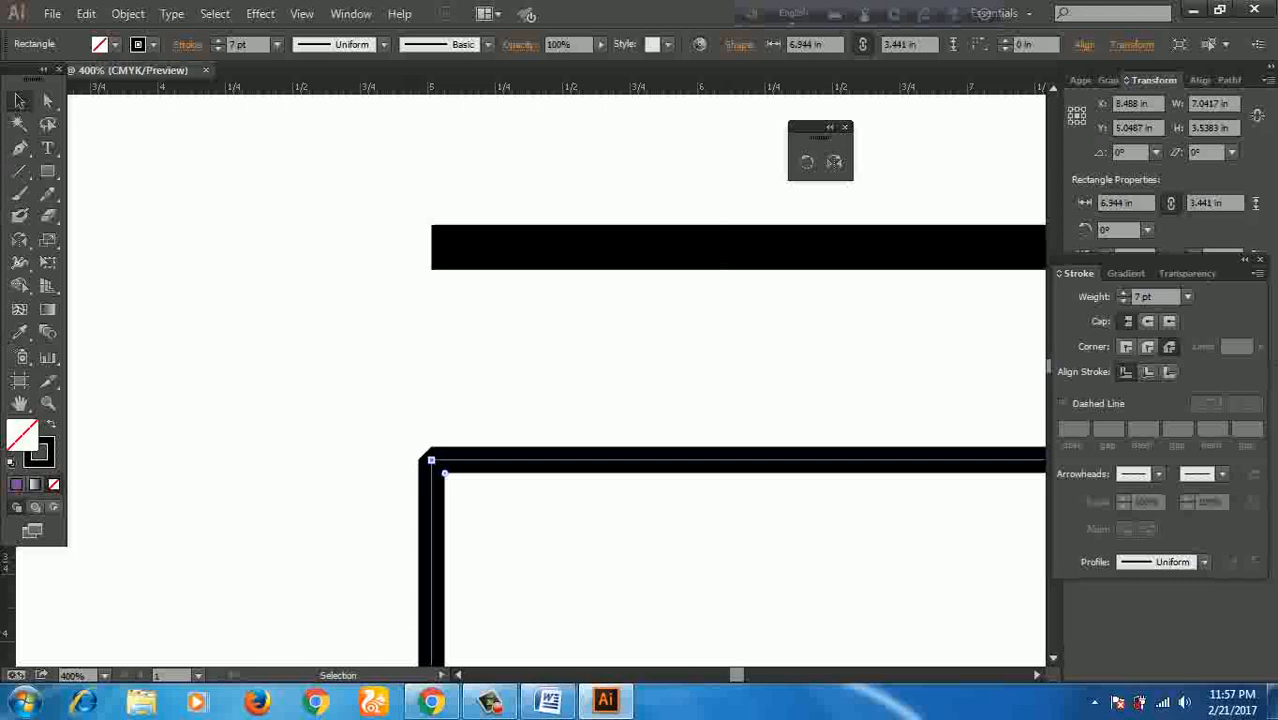
pyautogui.click(1126, 346)
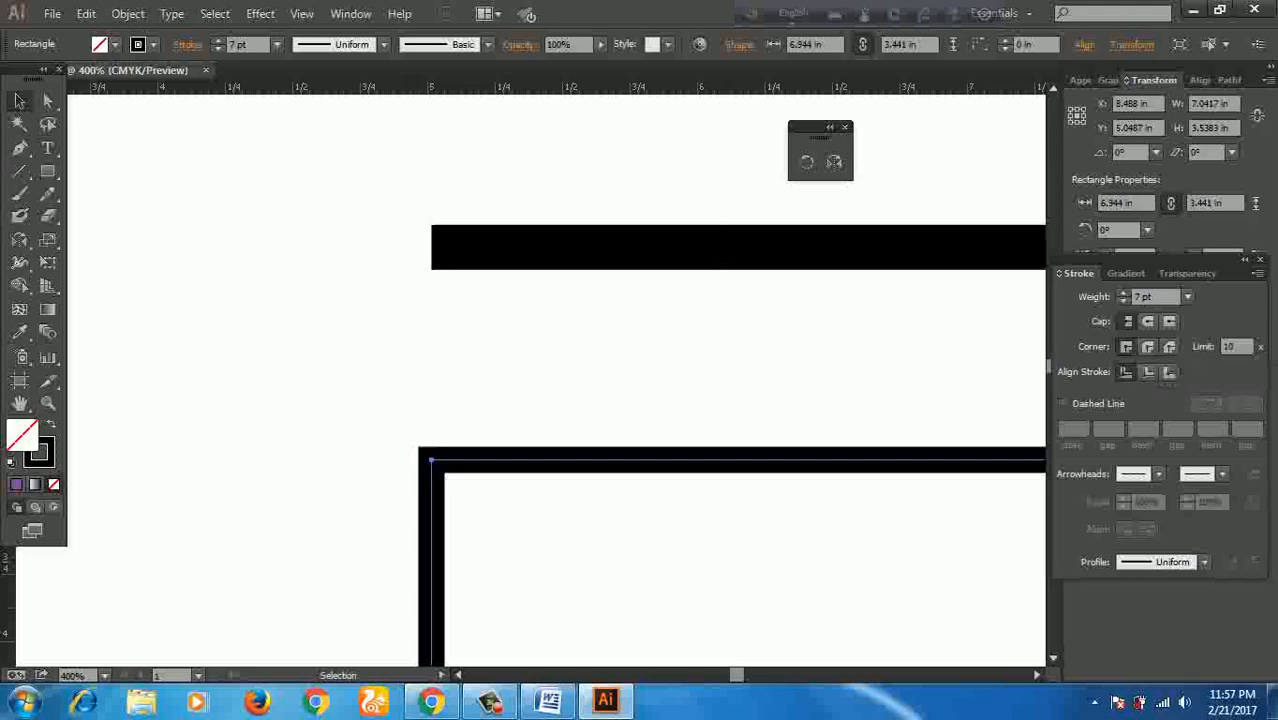
# Step: Compare the stroke alignments on the rectangle and set its stroke to align inside the path
pyautogui.click(638, 376)
pyautogui.moveTo(638, 376); pyautogui.dragTo(675, 519)
pyautogui.scroll(-1, 675, 519)
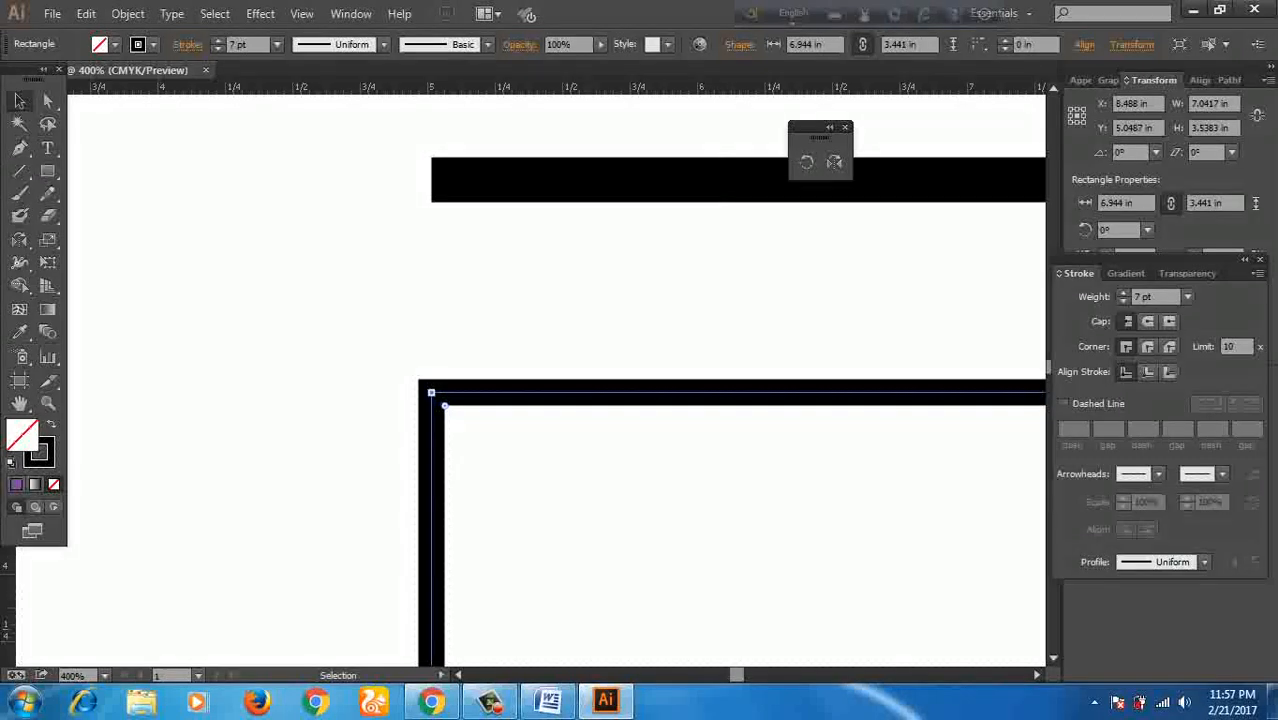
pyautogui.moveTo(590, 326); pyautogui.dragTo(672, 489)
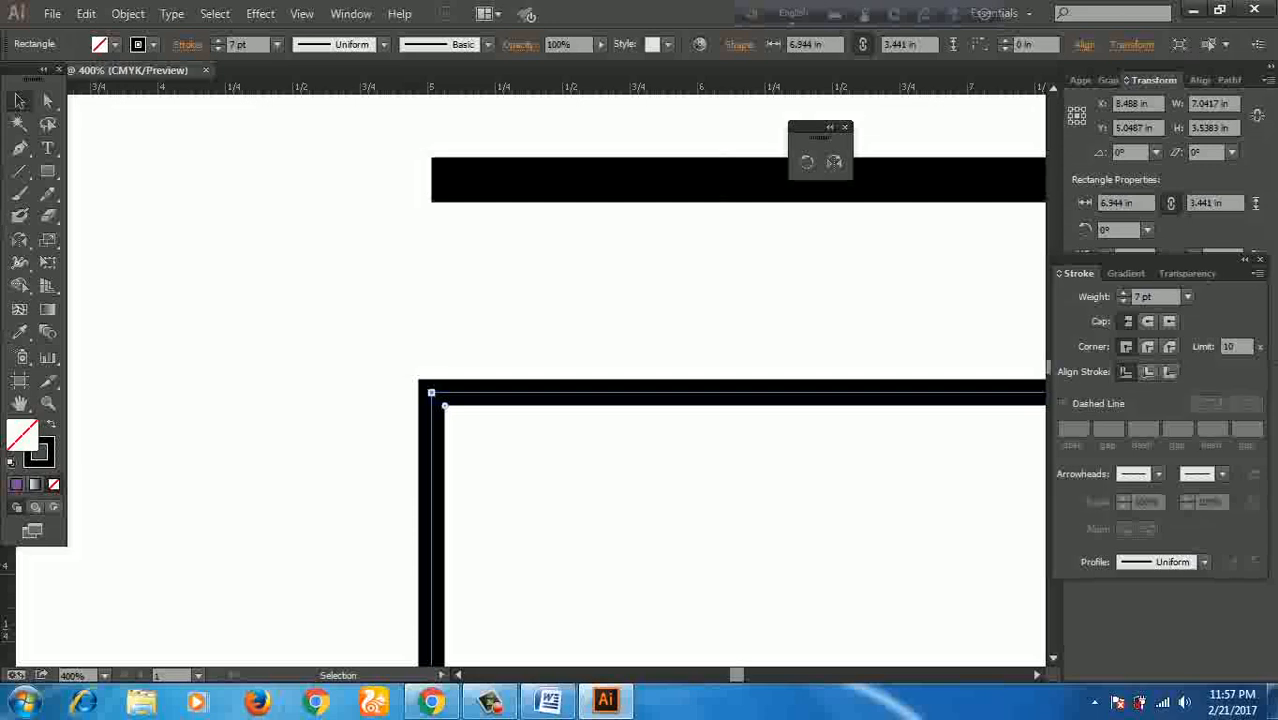
pyautogui.click(1148, 373)
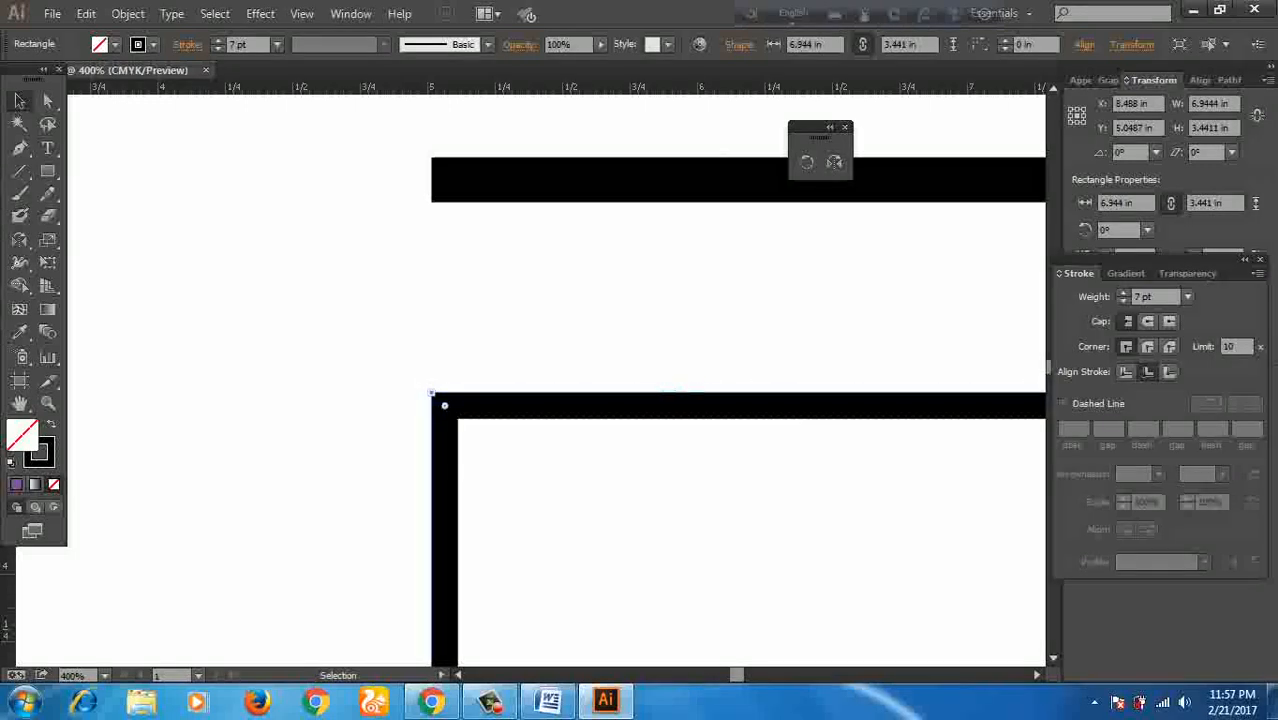
pyautogui.click(1169, 371)
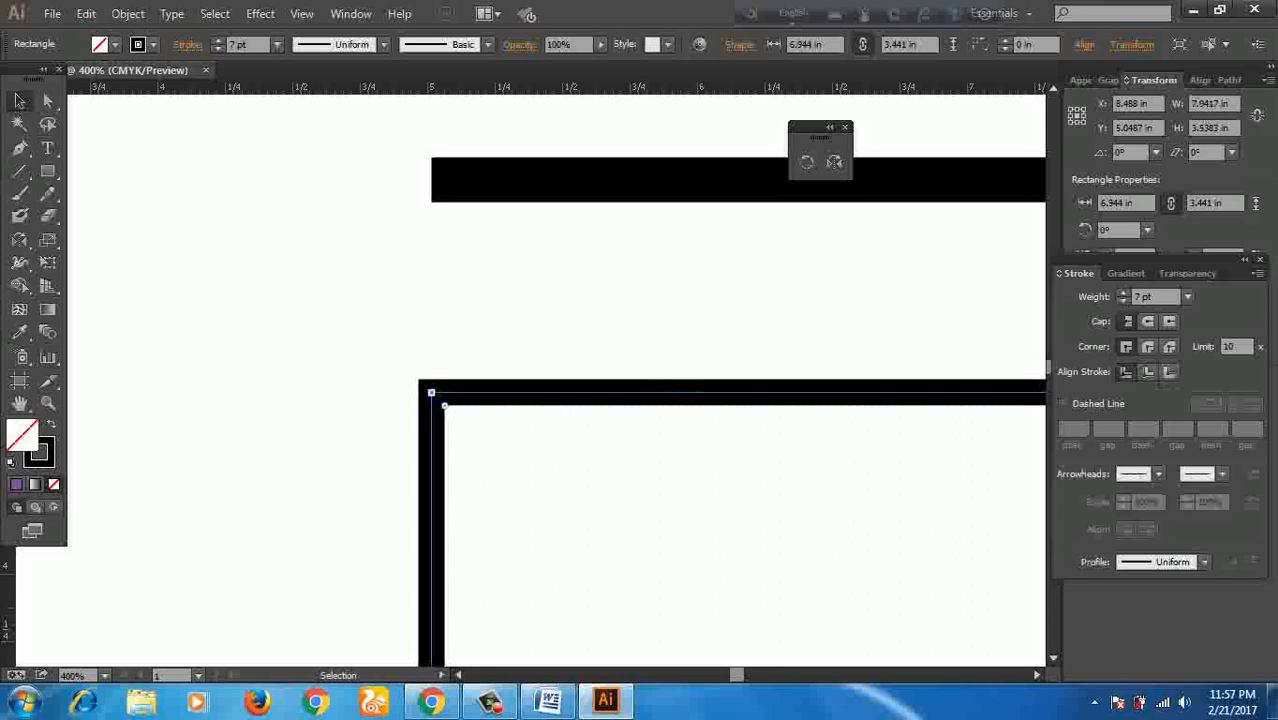
pyautogui.click(1147, 371)
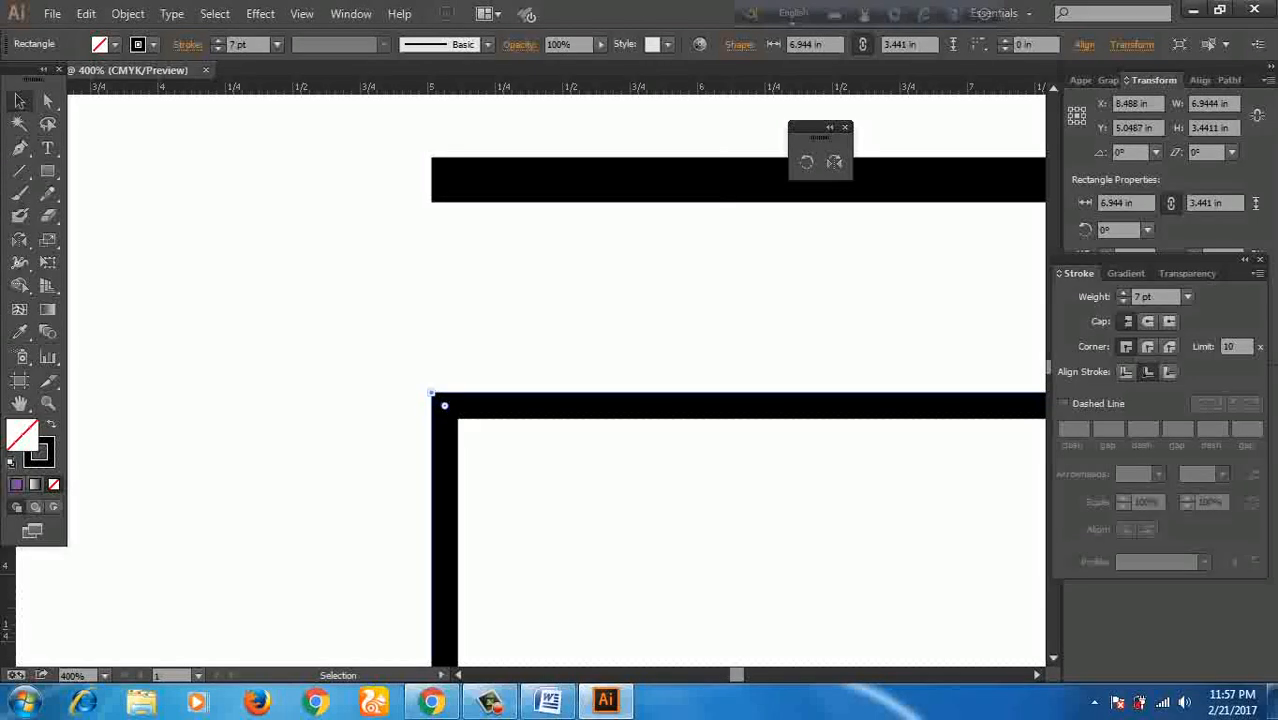
# Step: Try aligning the rectangle's stroke to the outside of the path, and set it to align to the center
pyautogui.click(1169, 371)
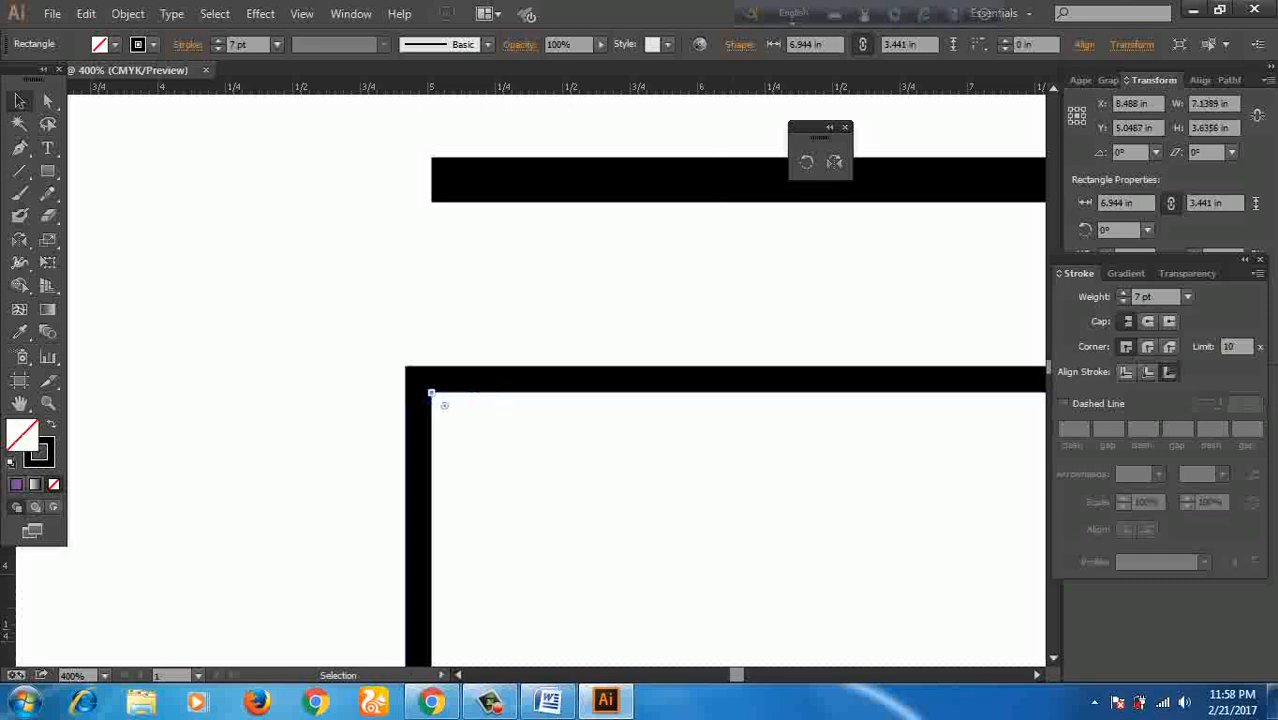
pyautogui.click(1126, 371)
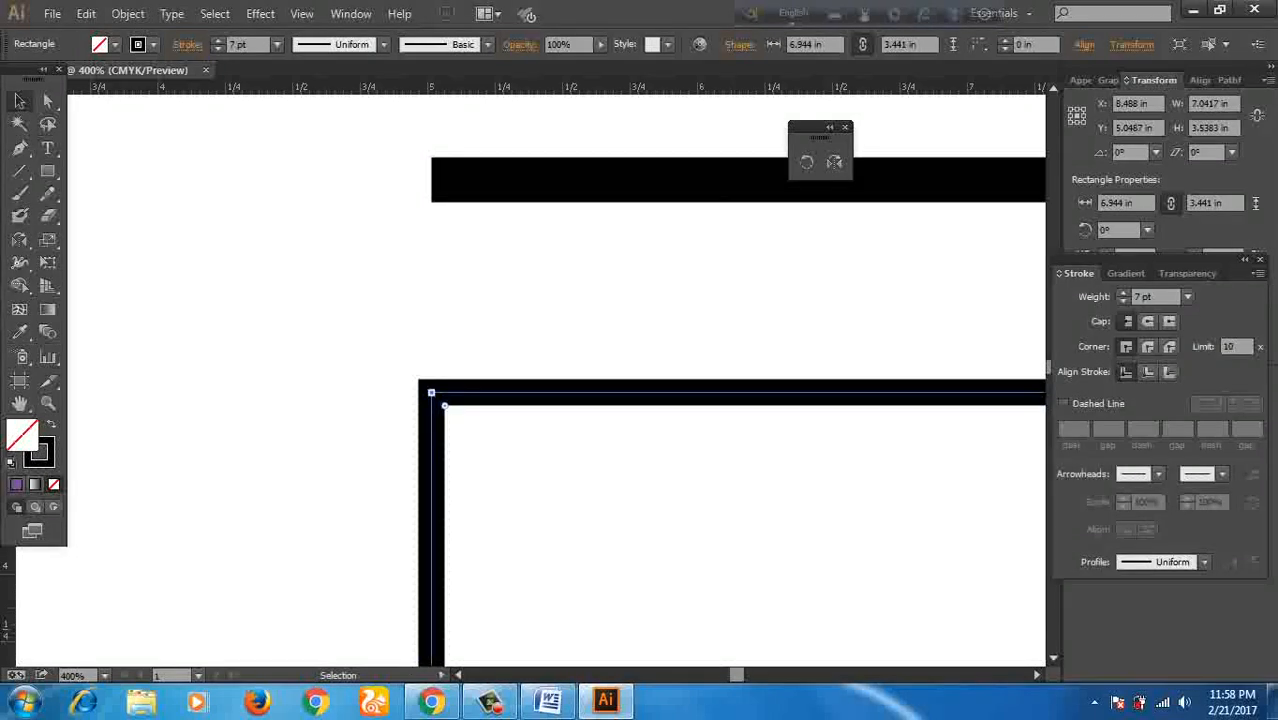
pyautogui.moveTo(548, 702)
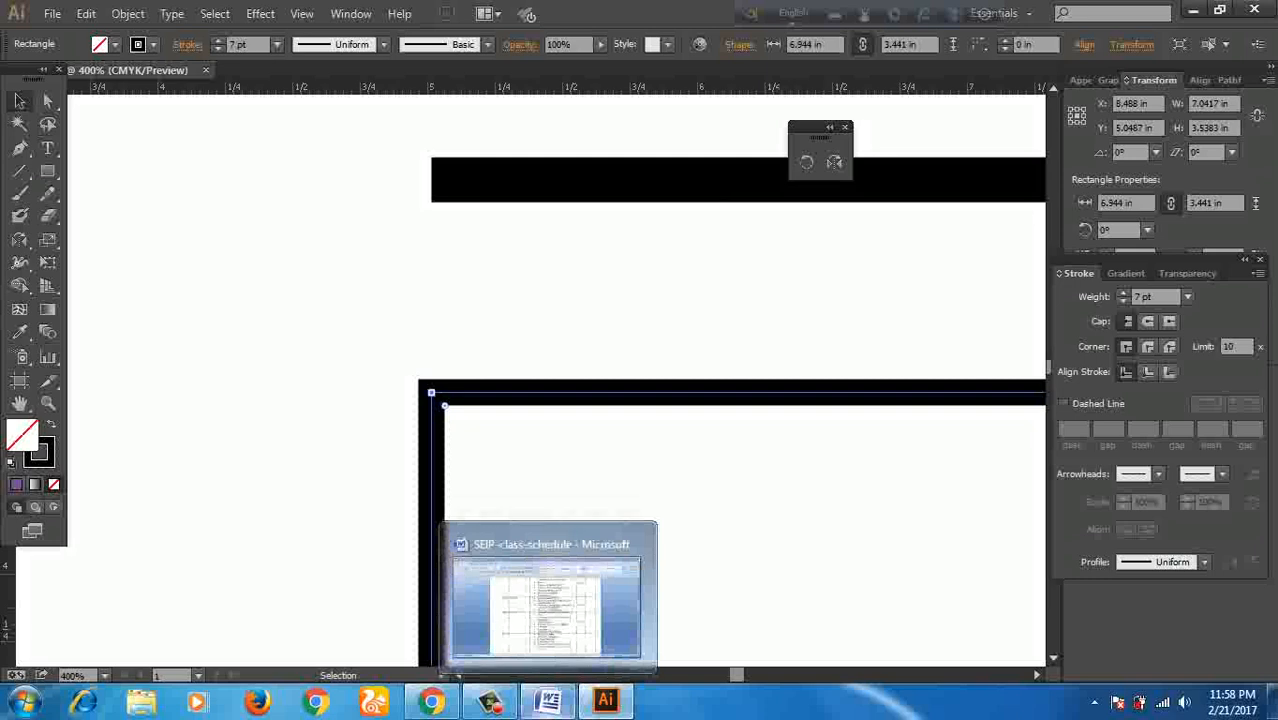
# Step: Try a dashed line with 20 pt dashes on the rectangle's stroke, and return to the solid stroke
pyautogui.scroll(4, 556, 381)
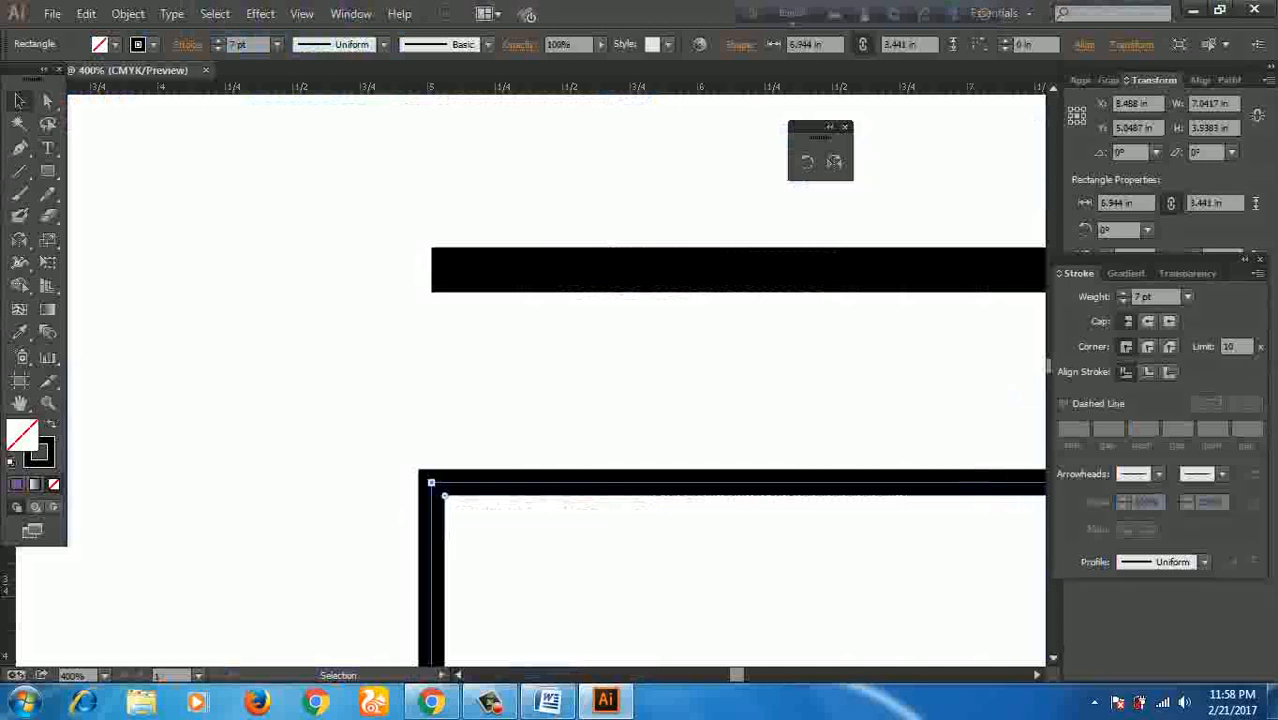
pyautogui.click(1064, 404)
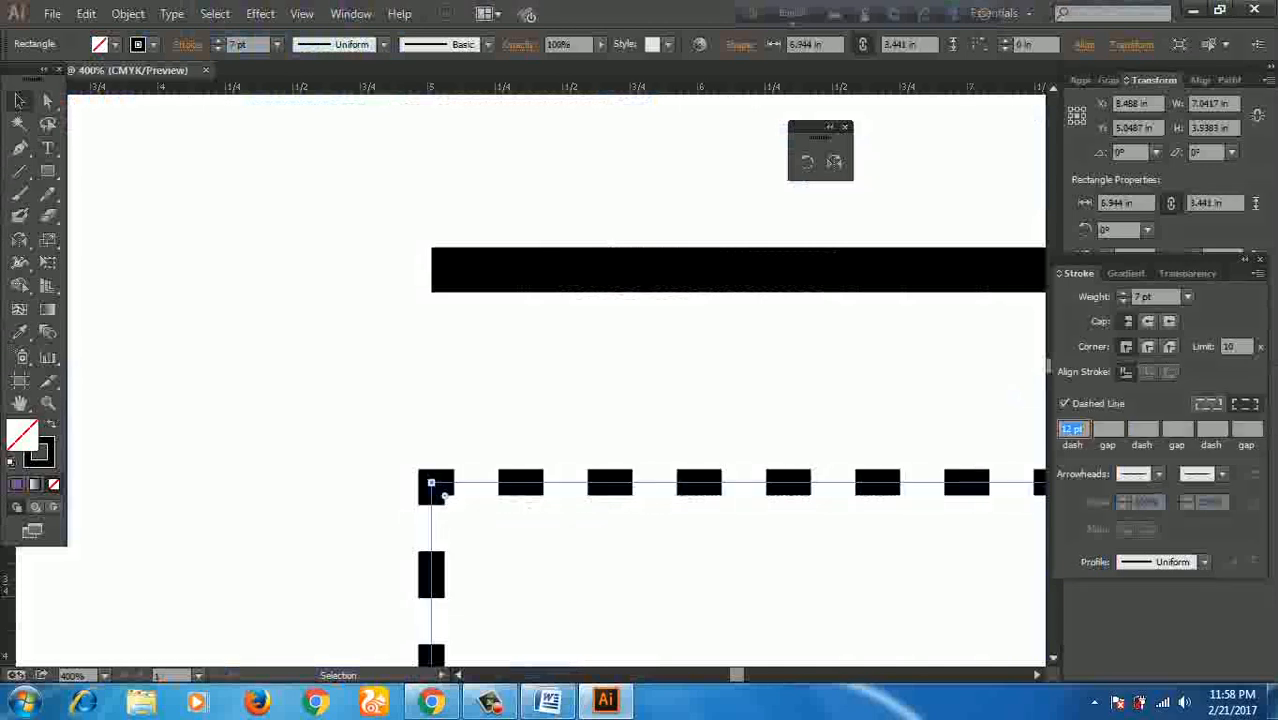
pyautogui.scroll(-1, 730, 400)
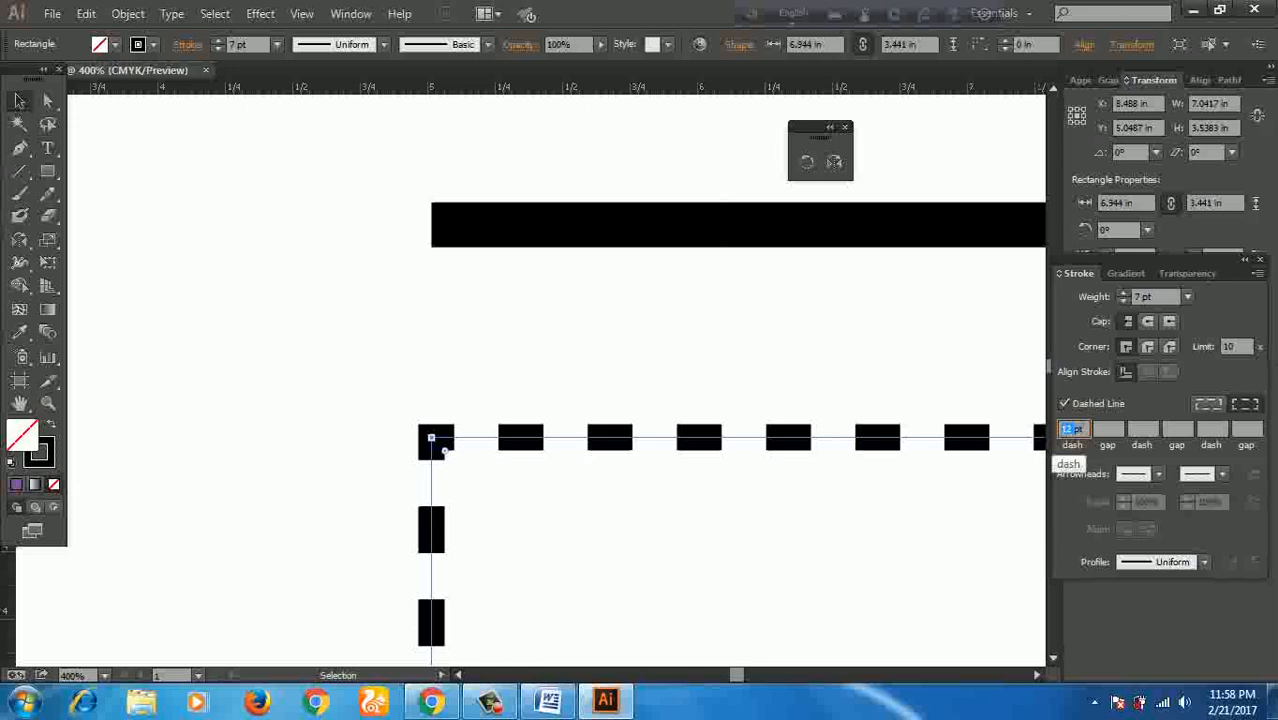
pyautogui.write('20pt')
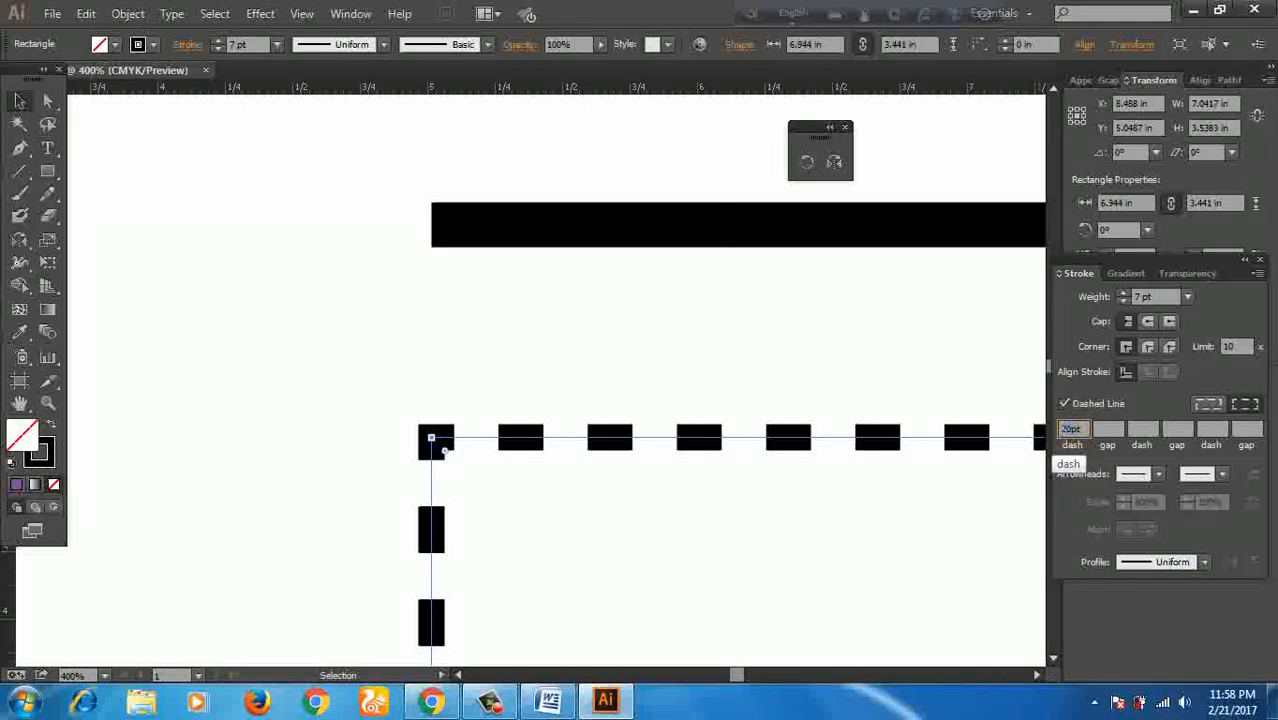
pyautogui.click(820, 340)
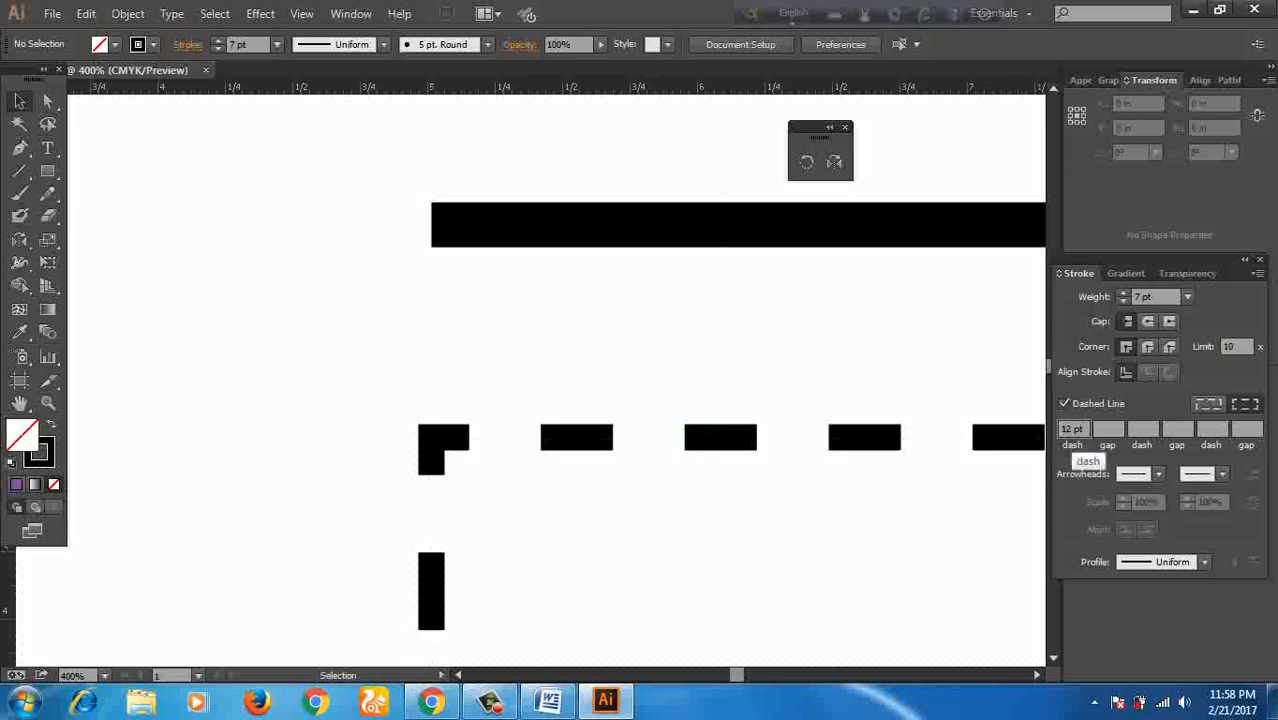
pyautogui.click(1072, 429)
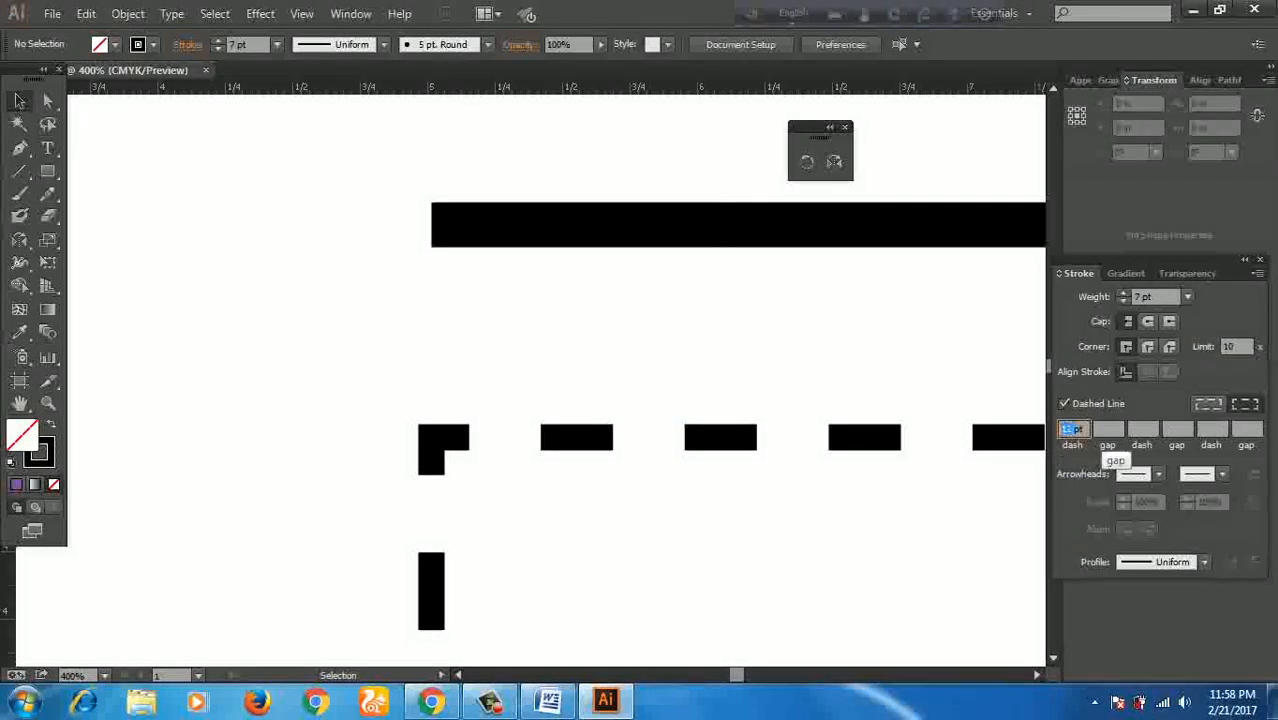
pyautogui.click(1104, 431)
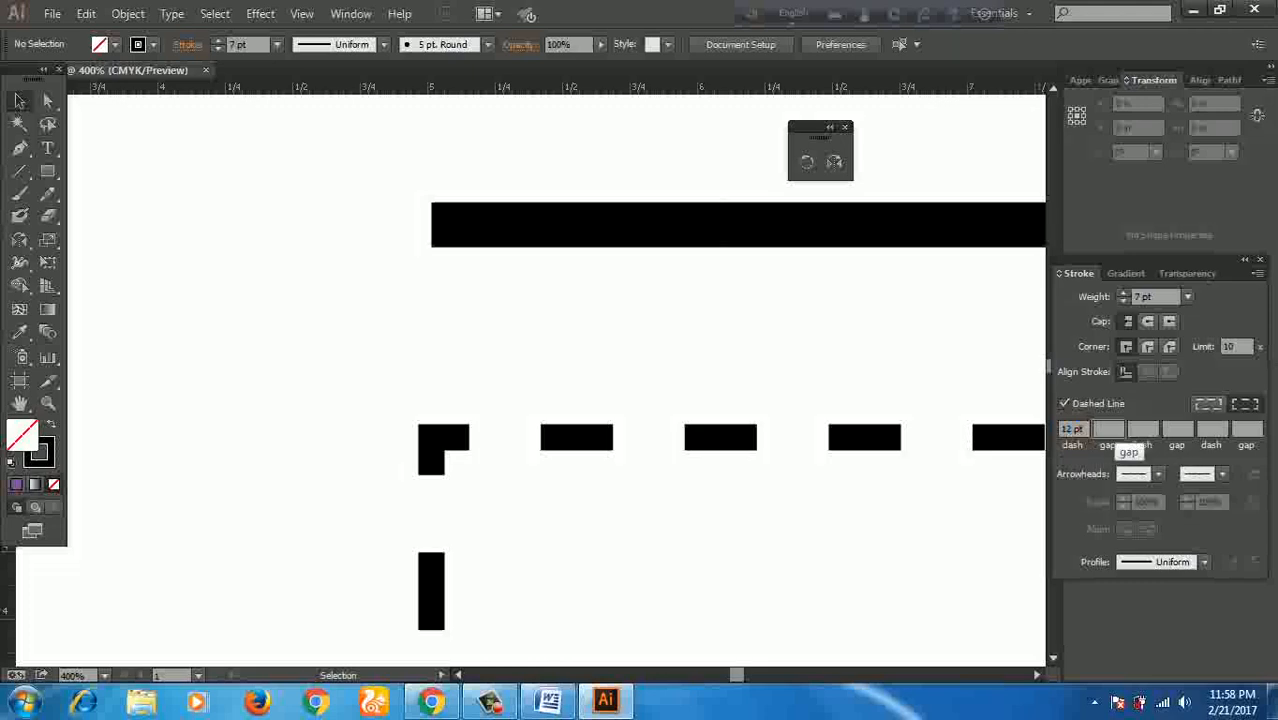
pyautogui.scroll(-3, 443, 300)
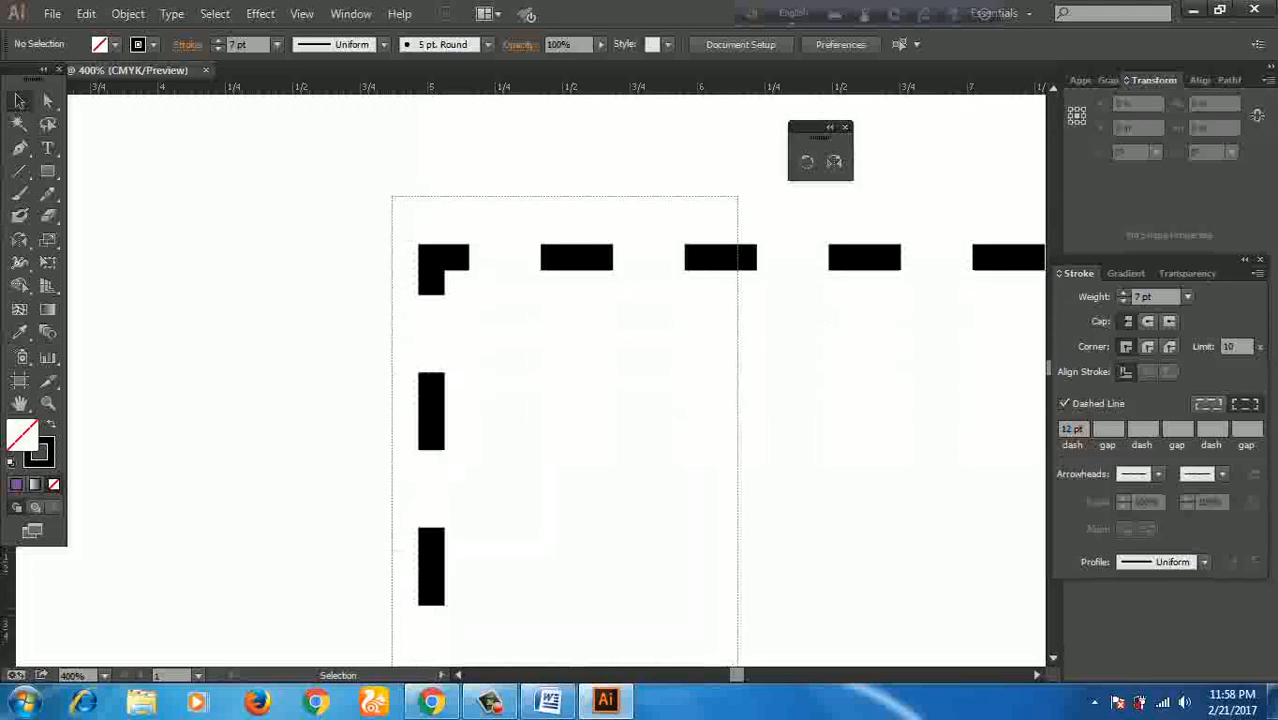
pyautogui.click(443, 268)
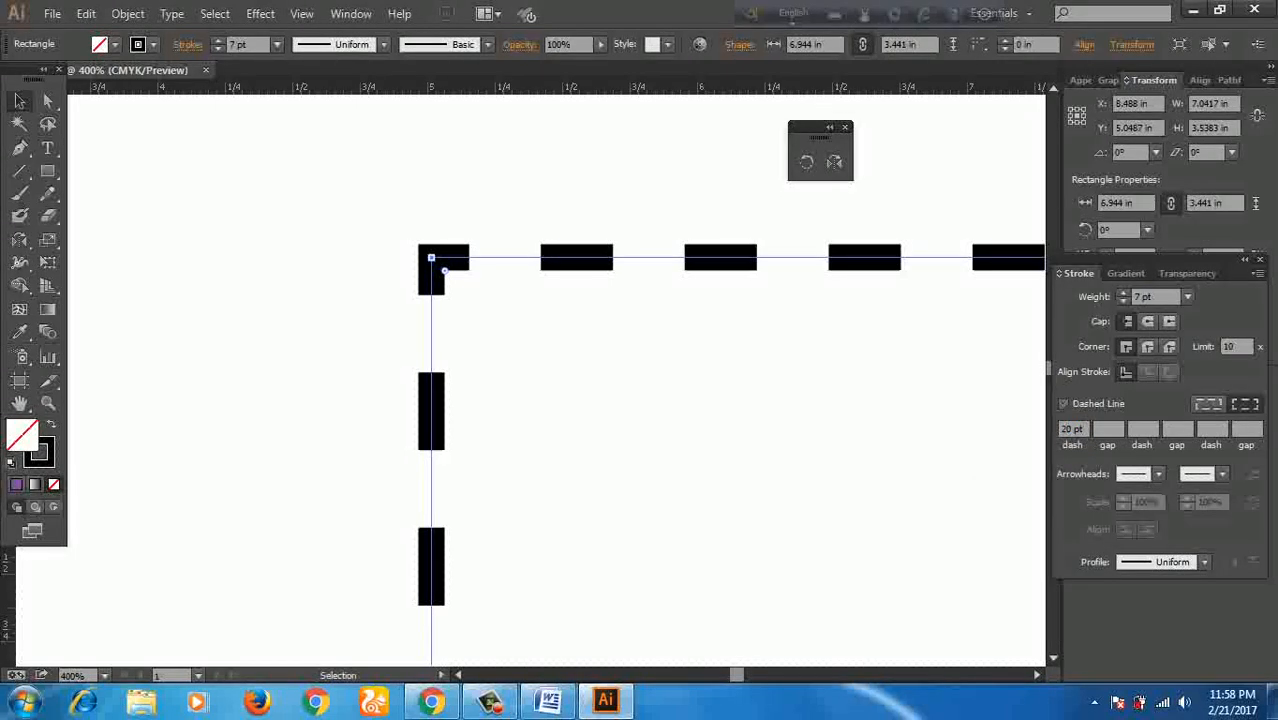
pyautogui.click(1064, 403)
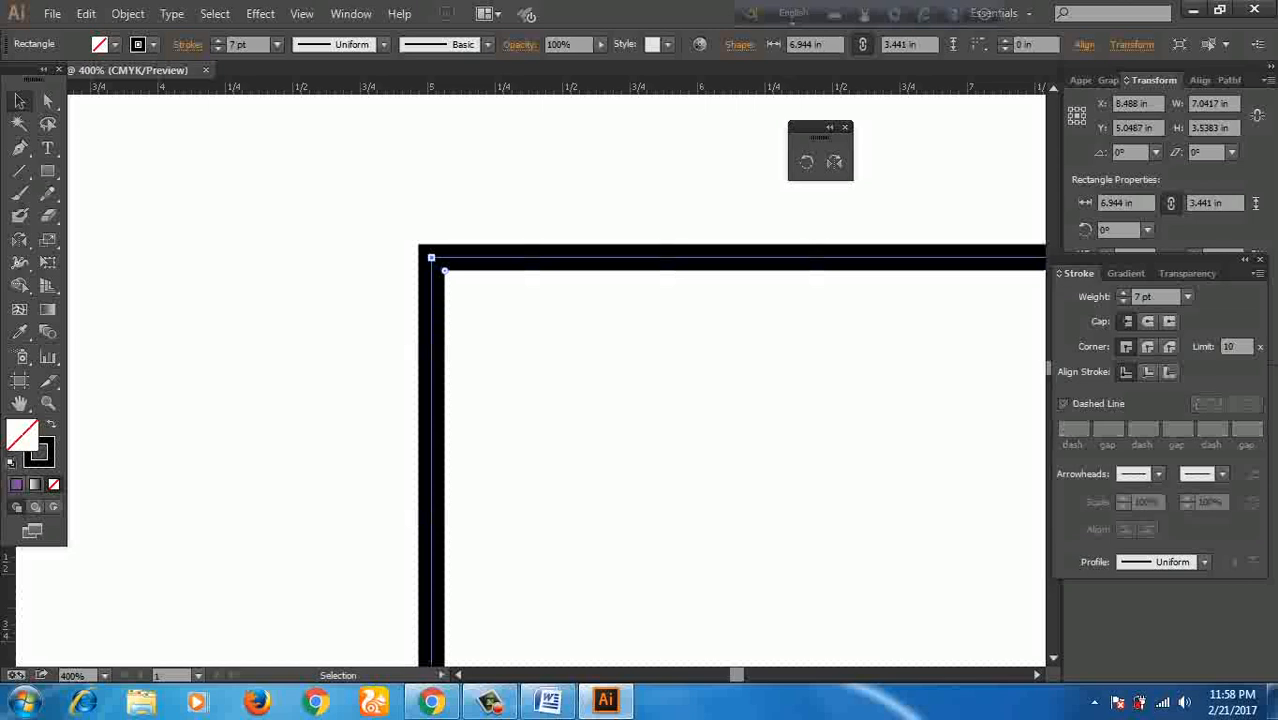
# Step: Apply a half-filled, half-outlined arrowhead to the start of the 12 pt horizontal line and clear the selection
pyautogui.scroll(4, 730, 380)
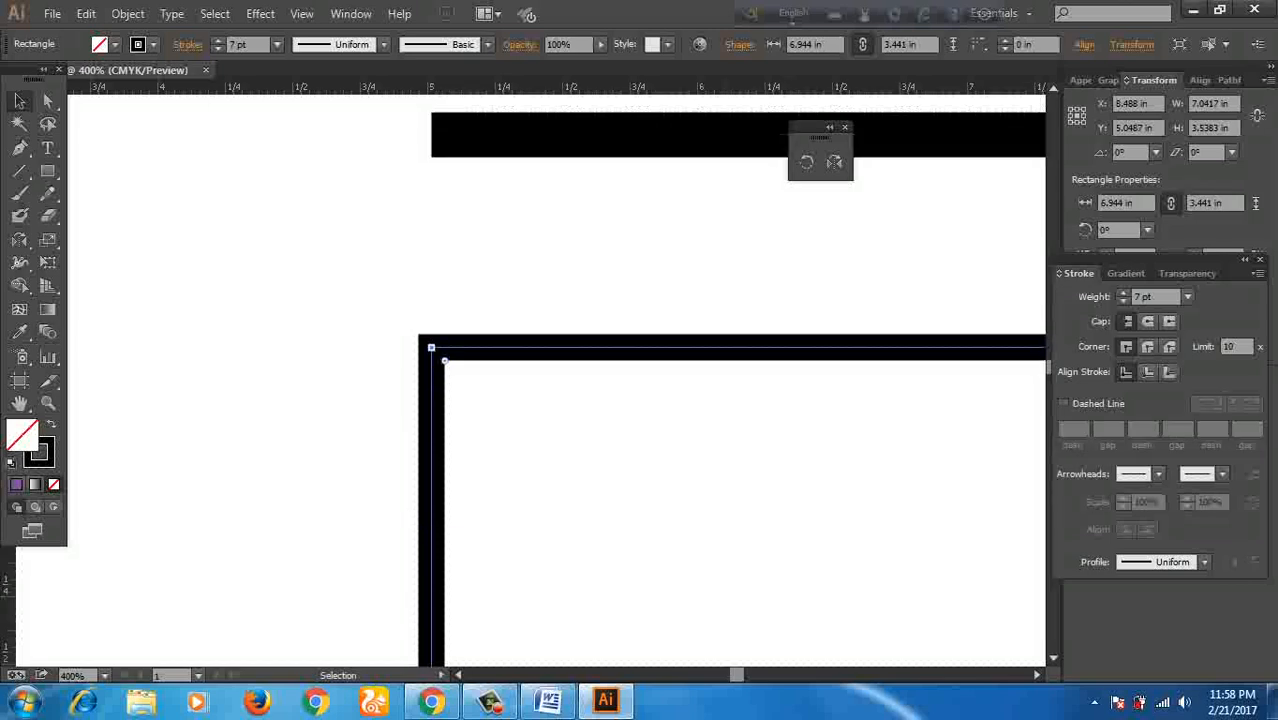
pyautogui.moveTo(594, 171); pyautogui.dragTo(644, 286)
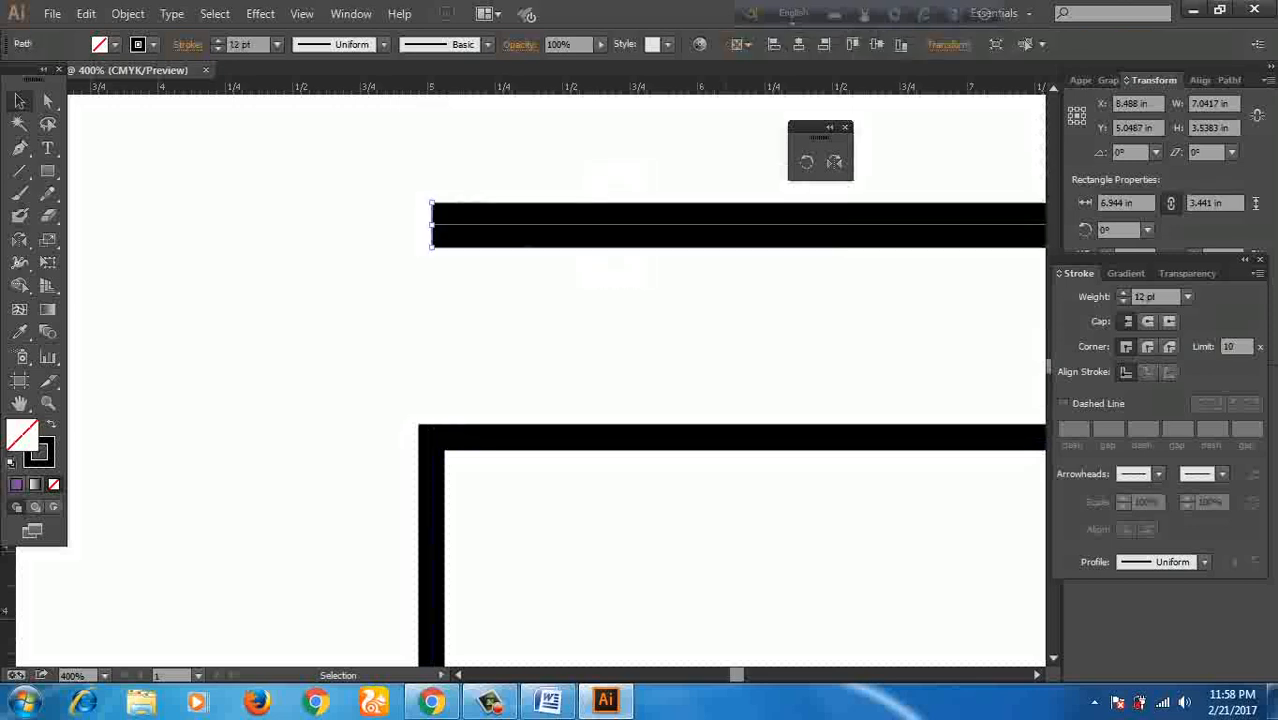
pyautogui.press('z')
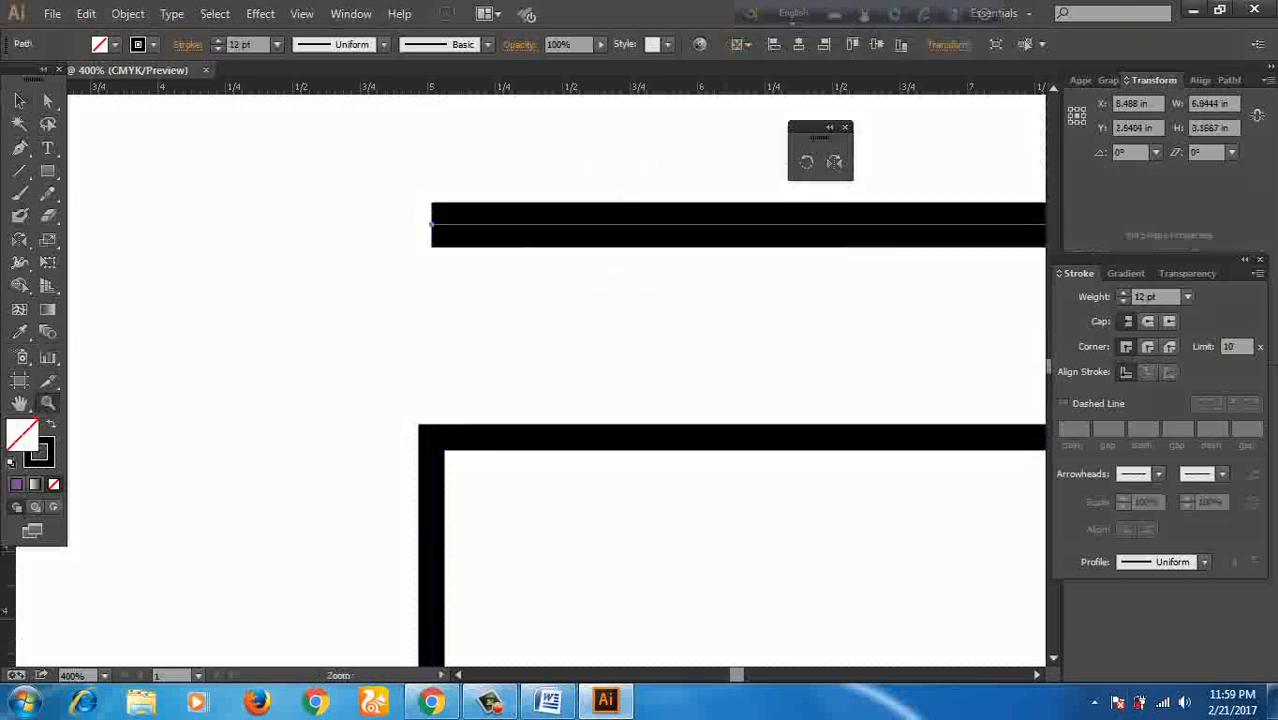
pyautogui.keyDown('alt'); pyautogui.click(599, 291); pyautogui.keyUp('alt')
pyautogui.keyDown('alt'); pyautogui.click(688, 298); pyautogui.keyUp('alt')
pyautogui.keyDown('alt'); pyautogui.click(703, 399); pyautogui.keyUp('alt')
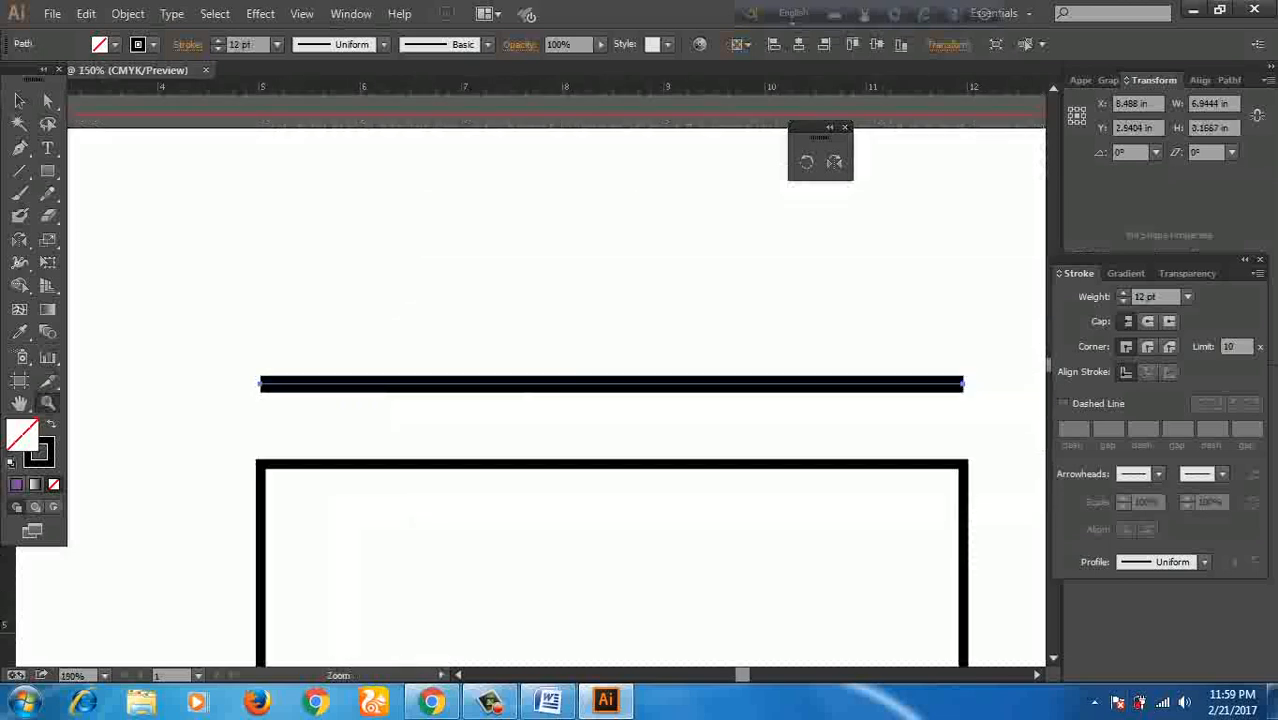
pyautogui.click(20, 101)
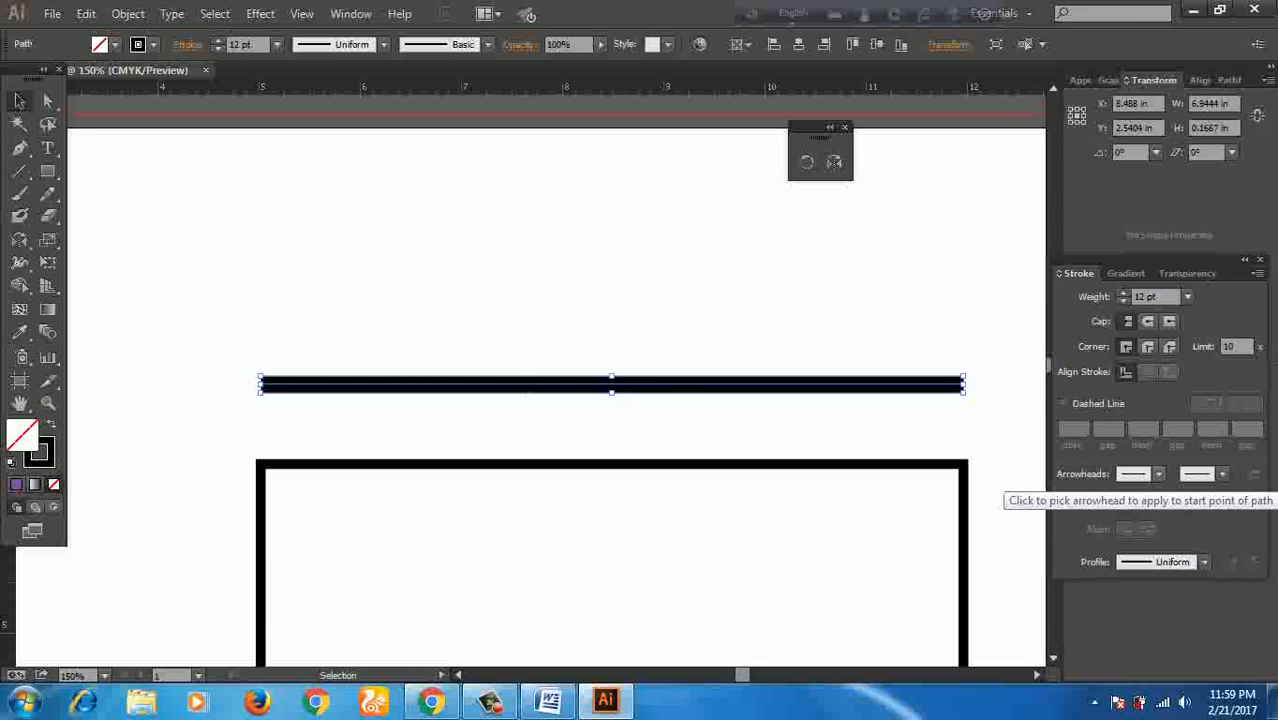
pyautogui.click(1140, 475)
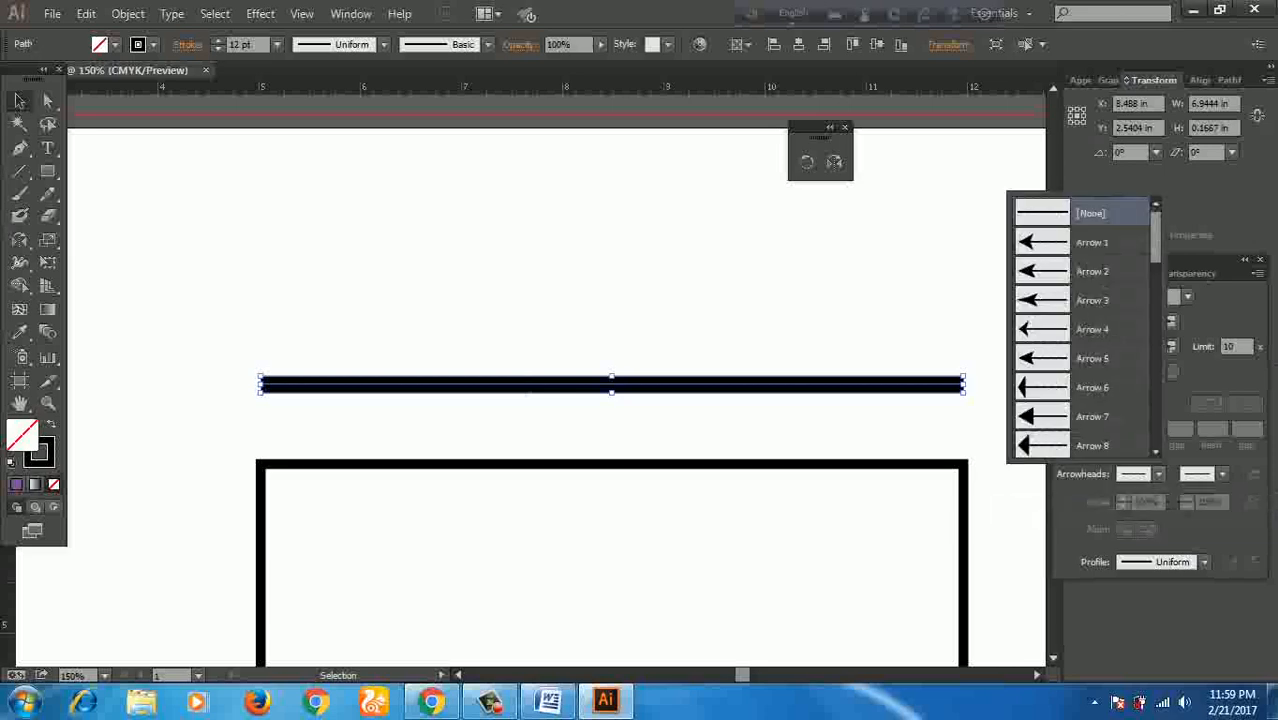
pyautogui.scroll(-5, 1085, 325)
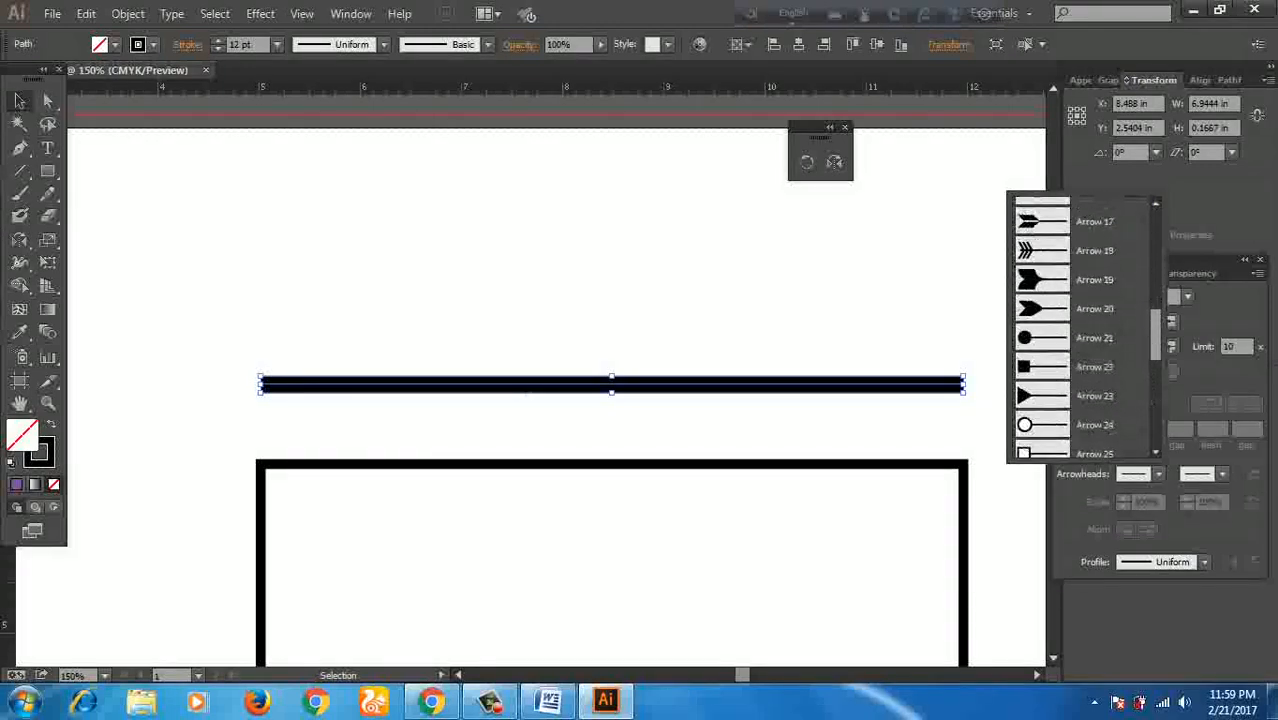
pyautogui.click(1092, 291)
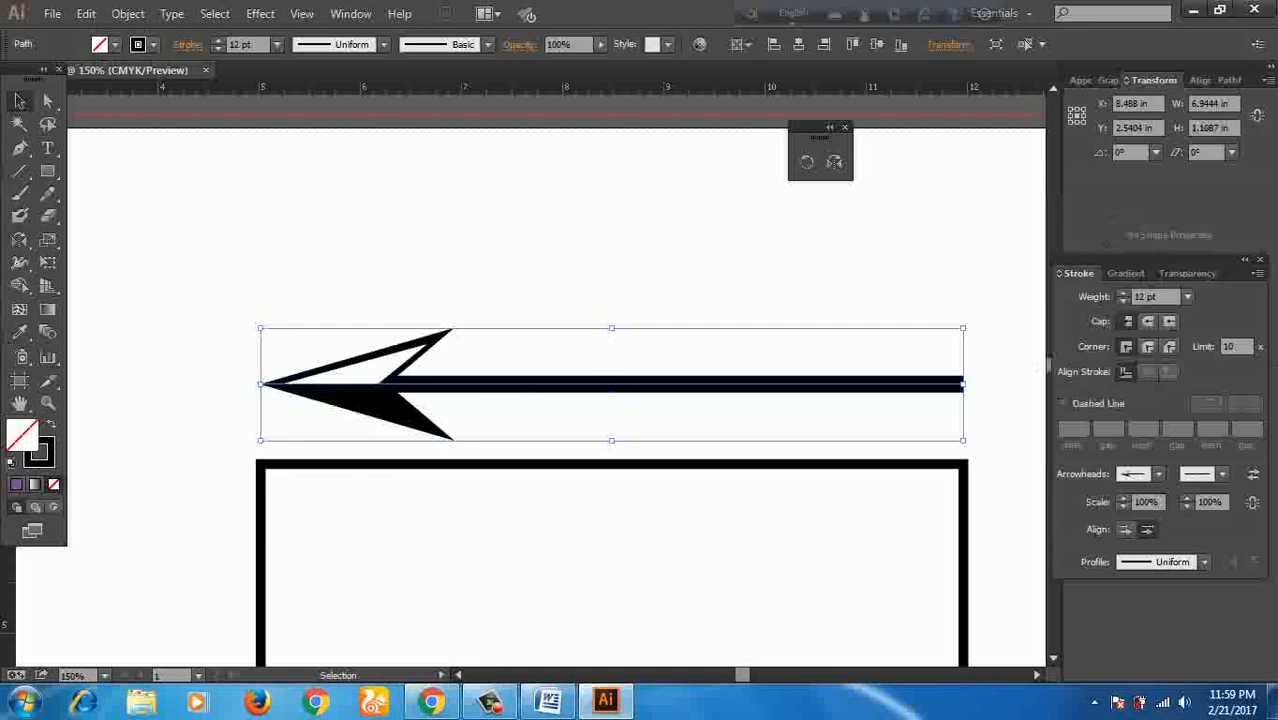
pyautogui.click(690, 267)
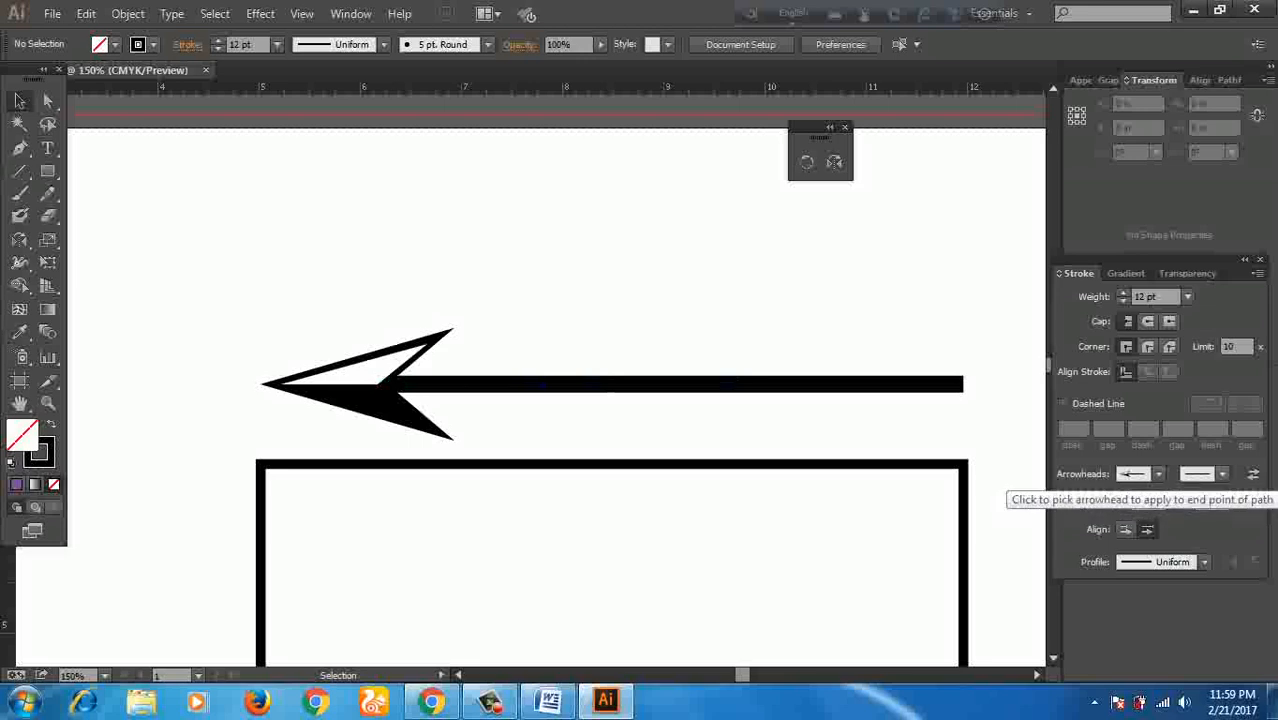
# Step: Reselect the horizontal line and apply the Arrow 3 arrowhead to its end point
pyautogui.click(1220, 474)
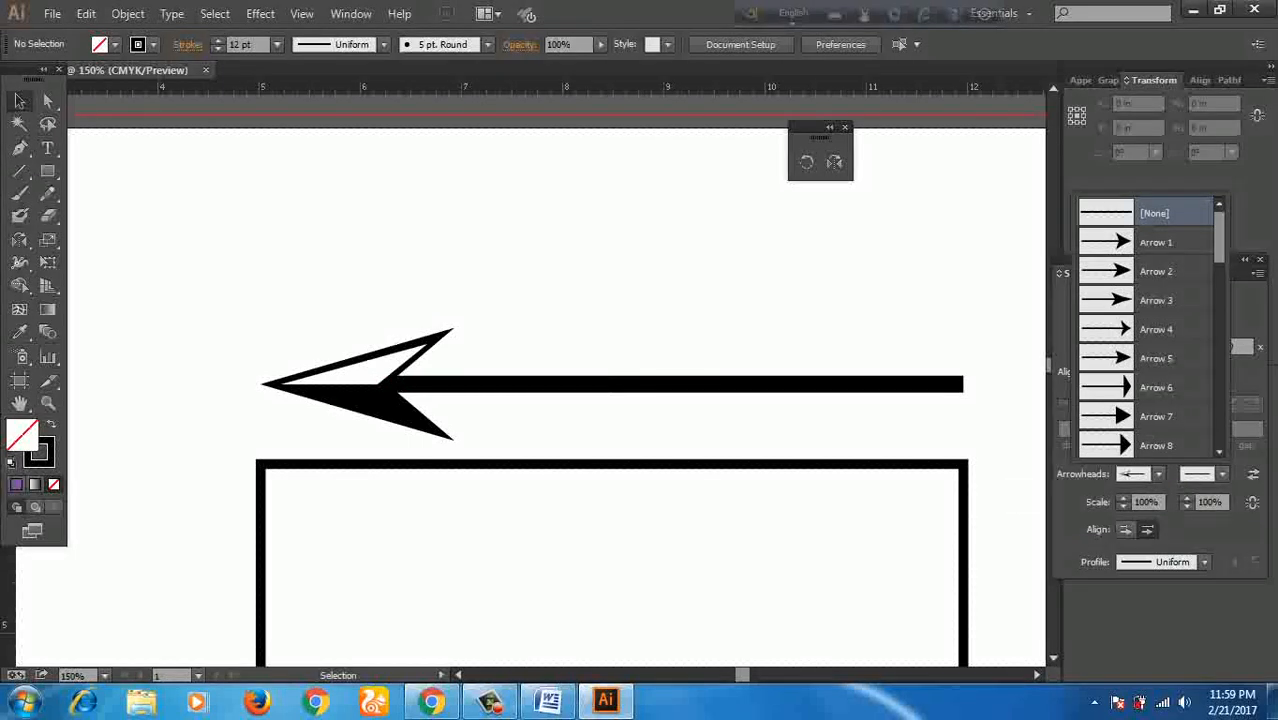
pyautogui.click(1156, 271)
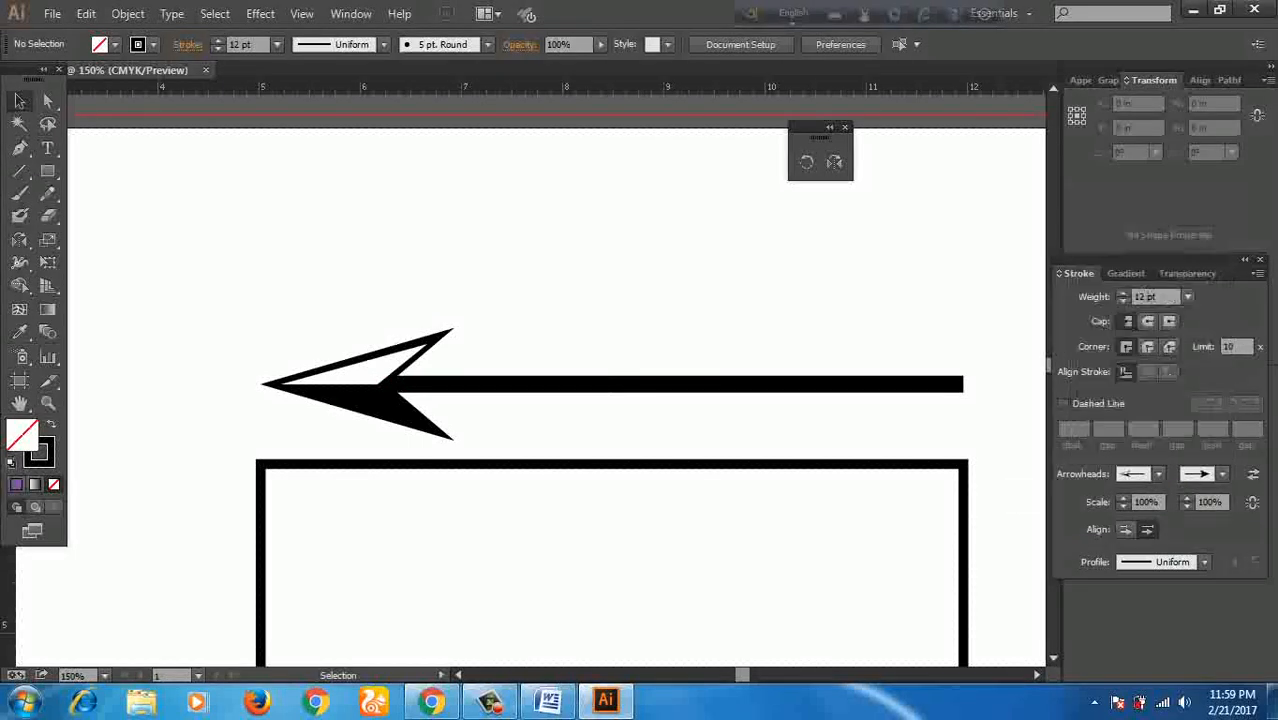
pyautogui.moveTo(770, 333); pyautogui.dragTo(858, 434)
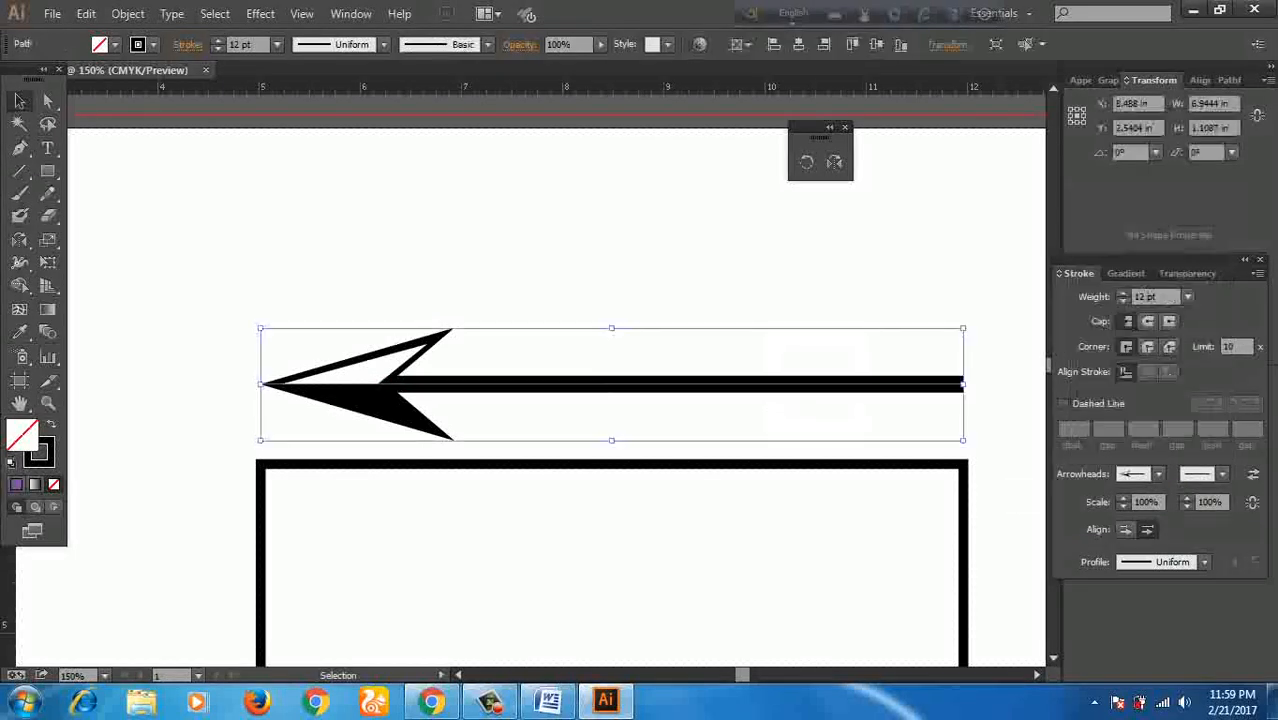
pyautogui.click(1222, 474)
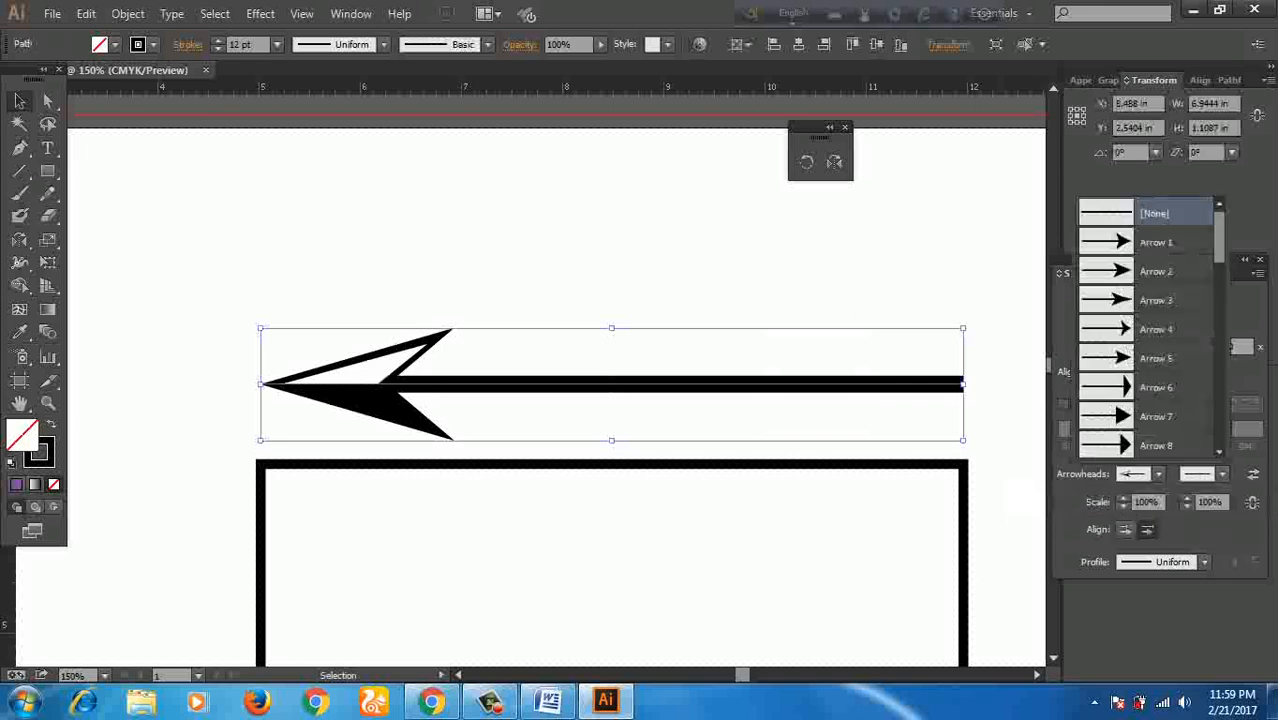
pyautogui.click(1222, 474)
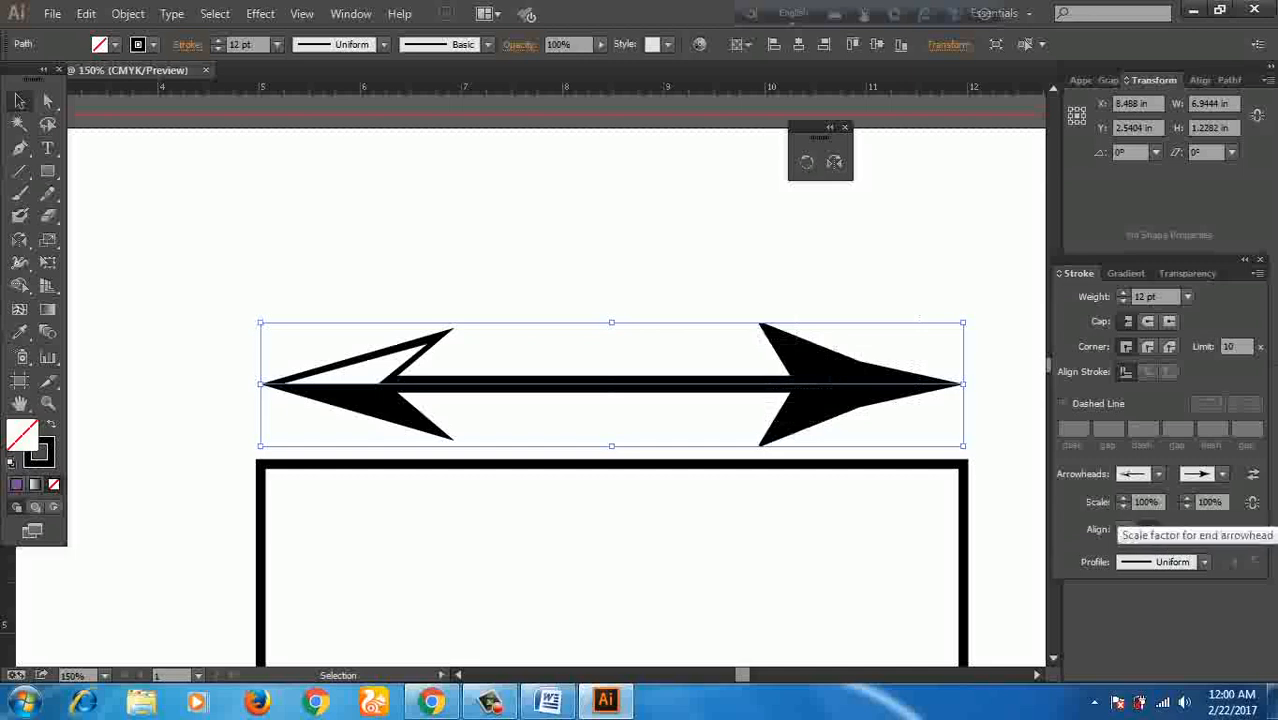
# Step: Reduce the end arrowhead's scale to 65%, and try larger and smaller scales on the start arrowhead before setting it to 100%
pyautogui.click(1187, 507)
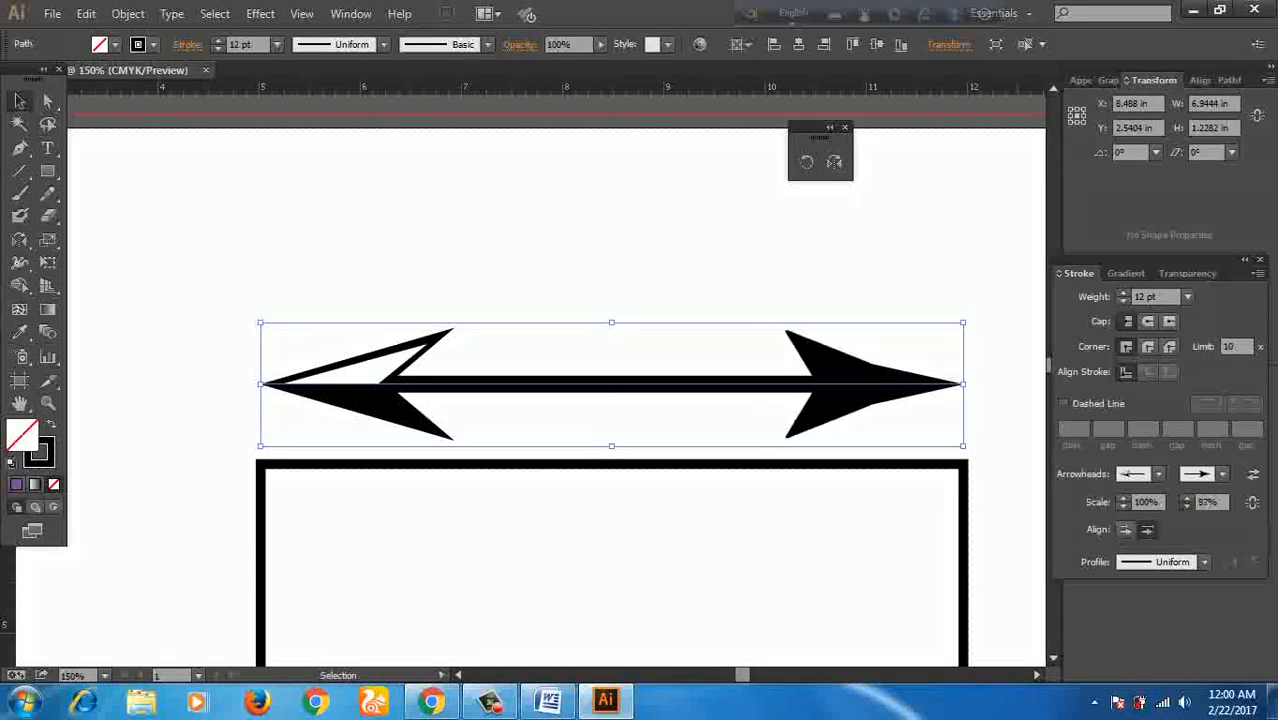
pyautogui.moveTo(1187, 507); pyautogui.dragTo(1187, 507)
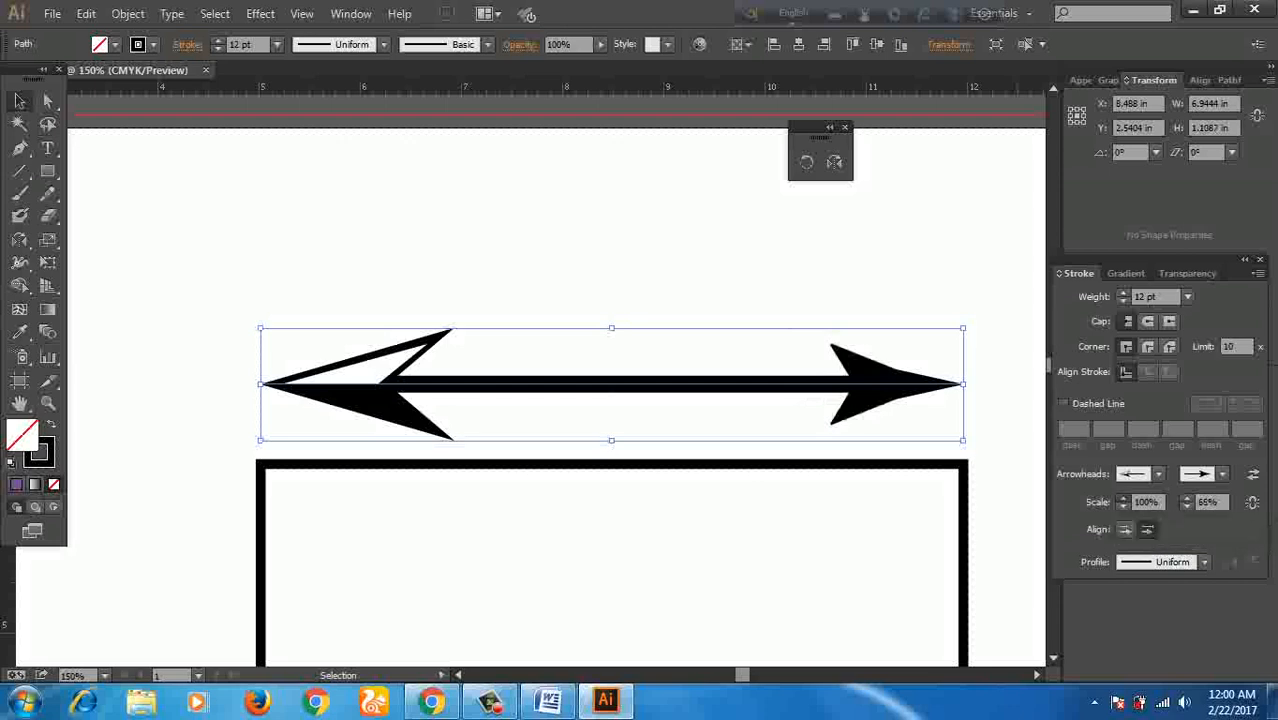
pyautogui.click(1123, 498)
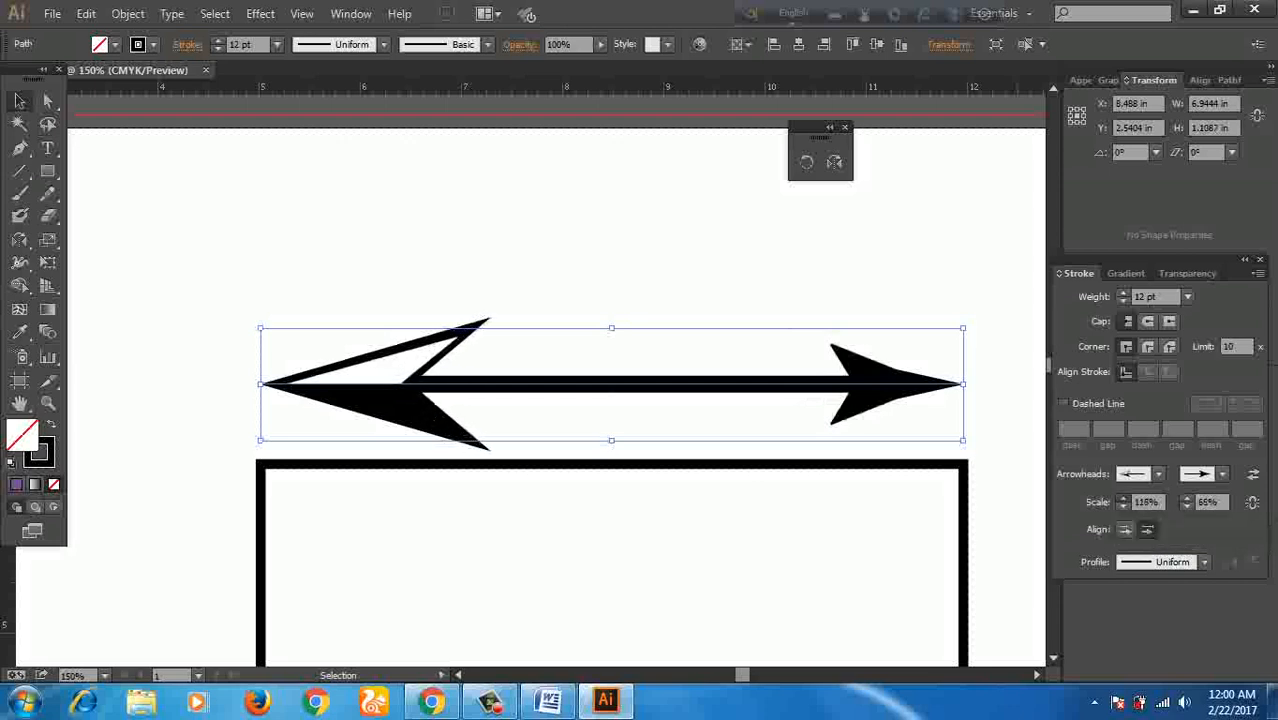
pyautogui.moveTo(1123, 506); pyautogui.dragTo(1123, 506)
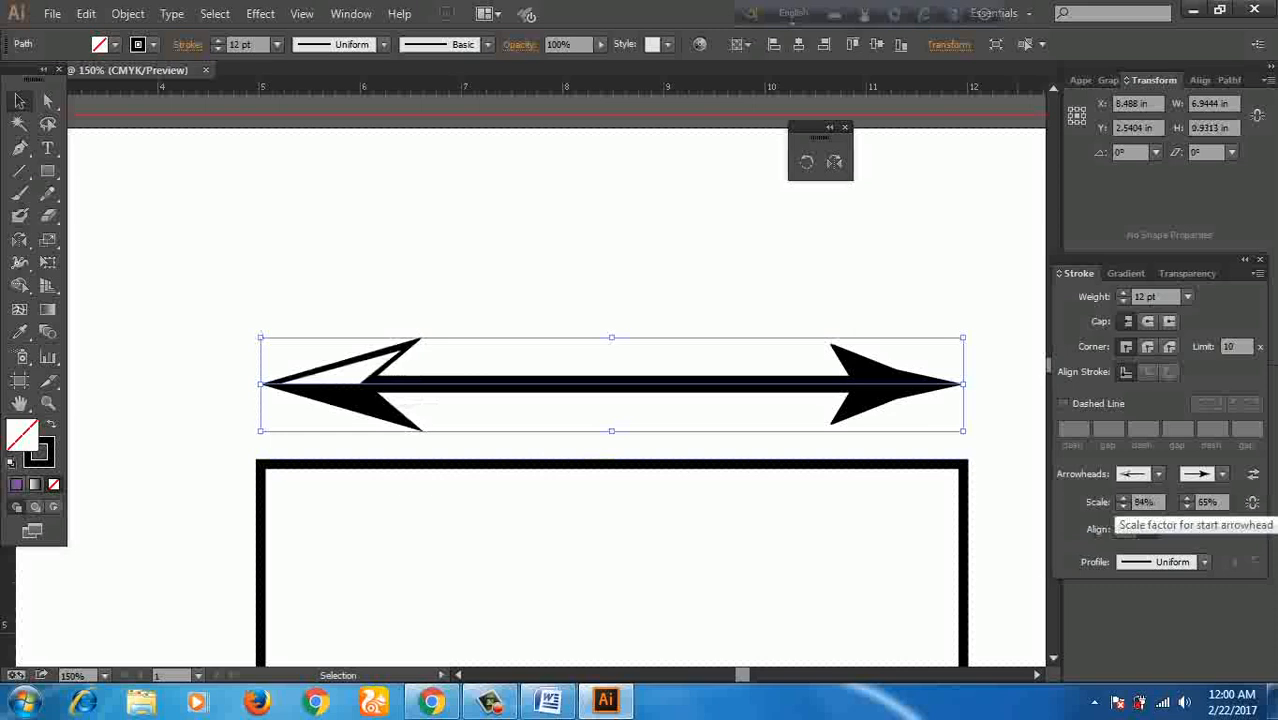
pyautogui.click(1142, 502)
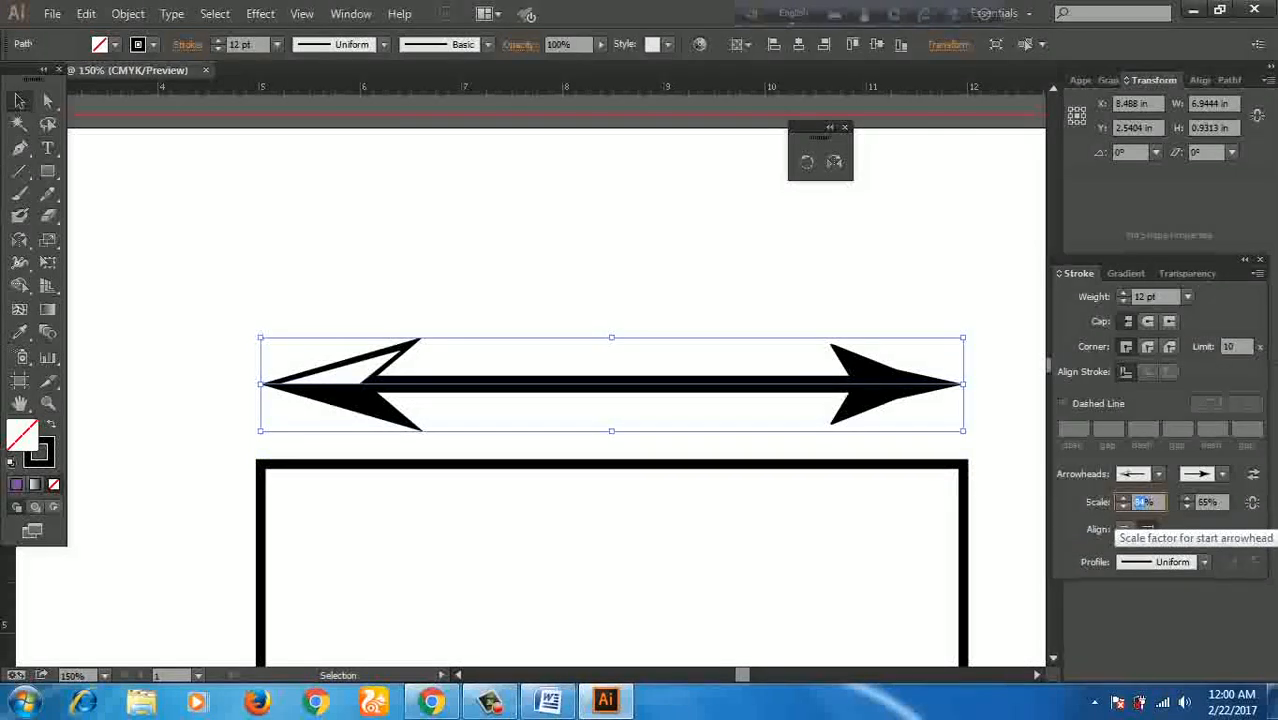
pyautogui.write('100')
# Step: Change the line's end arrowhead to the feathered Arrow 18 style
pyautogui.click(1215, 474)
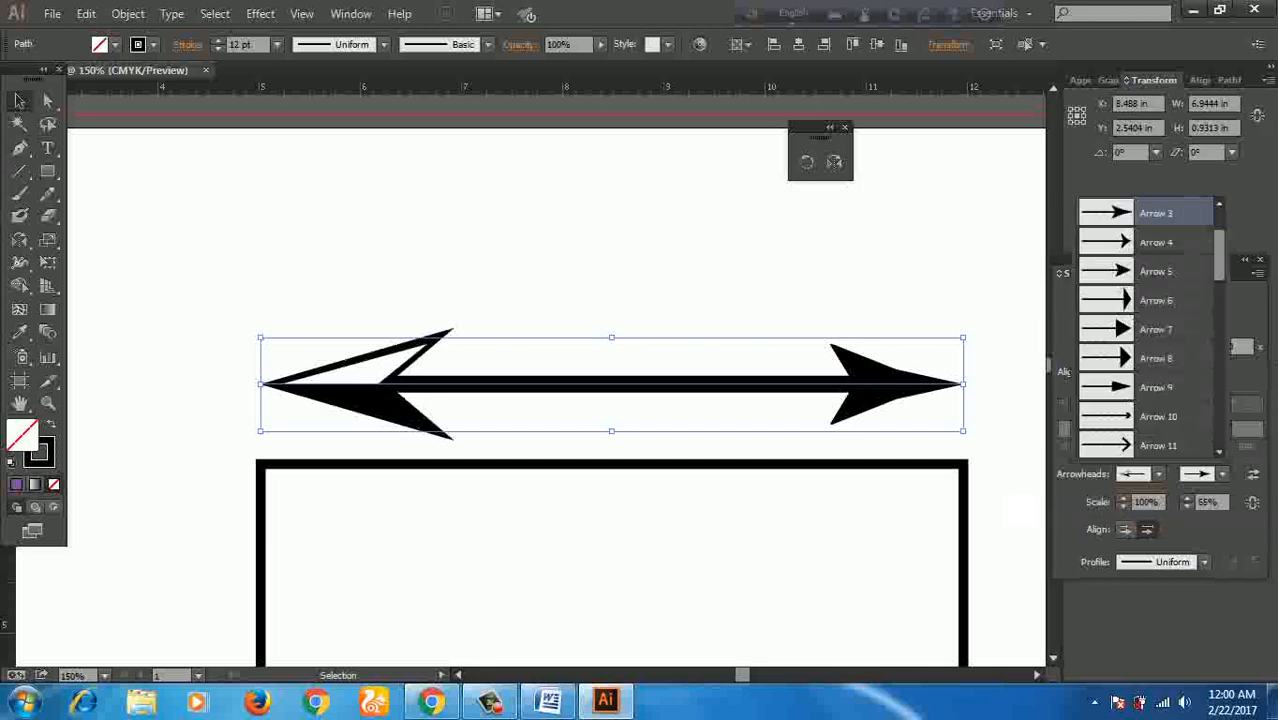
pyautogui.scroll(-4, 1150, 330)
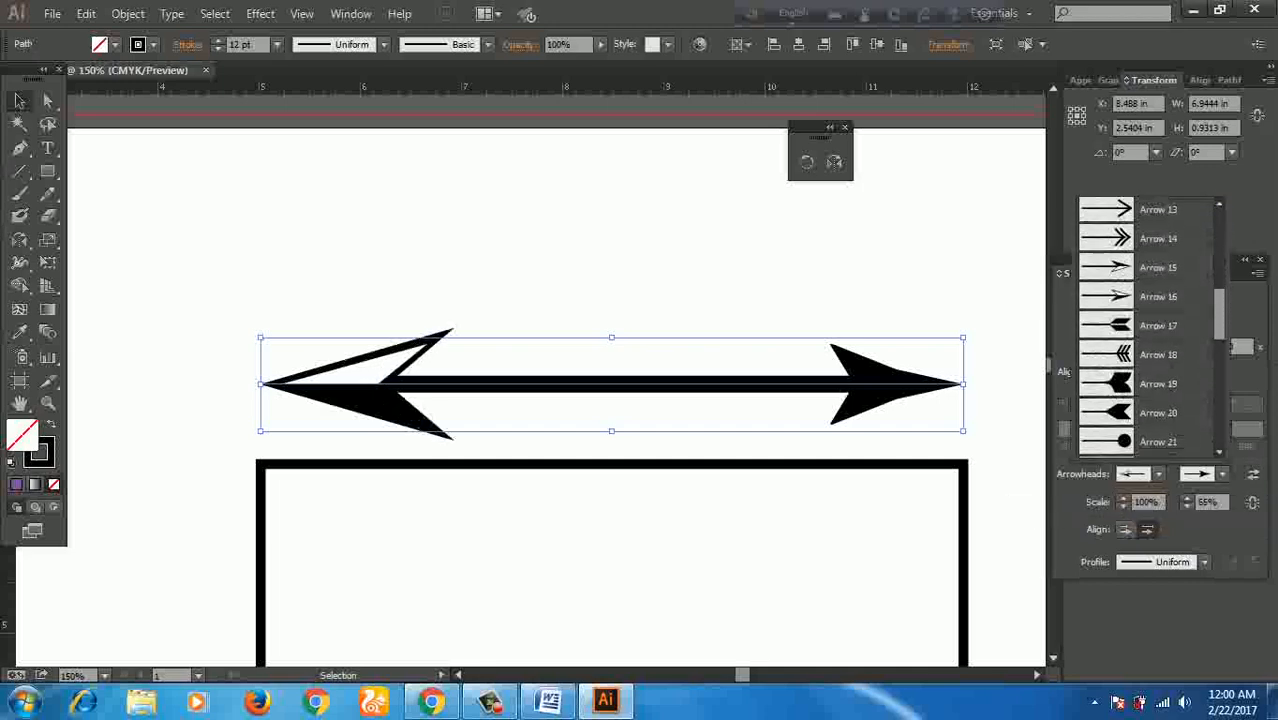
pyautogui.click(1150, 309)
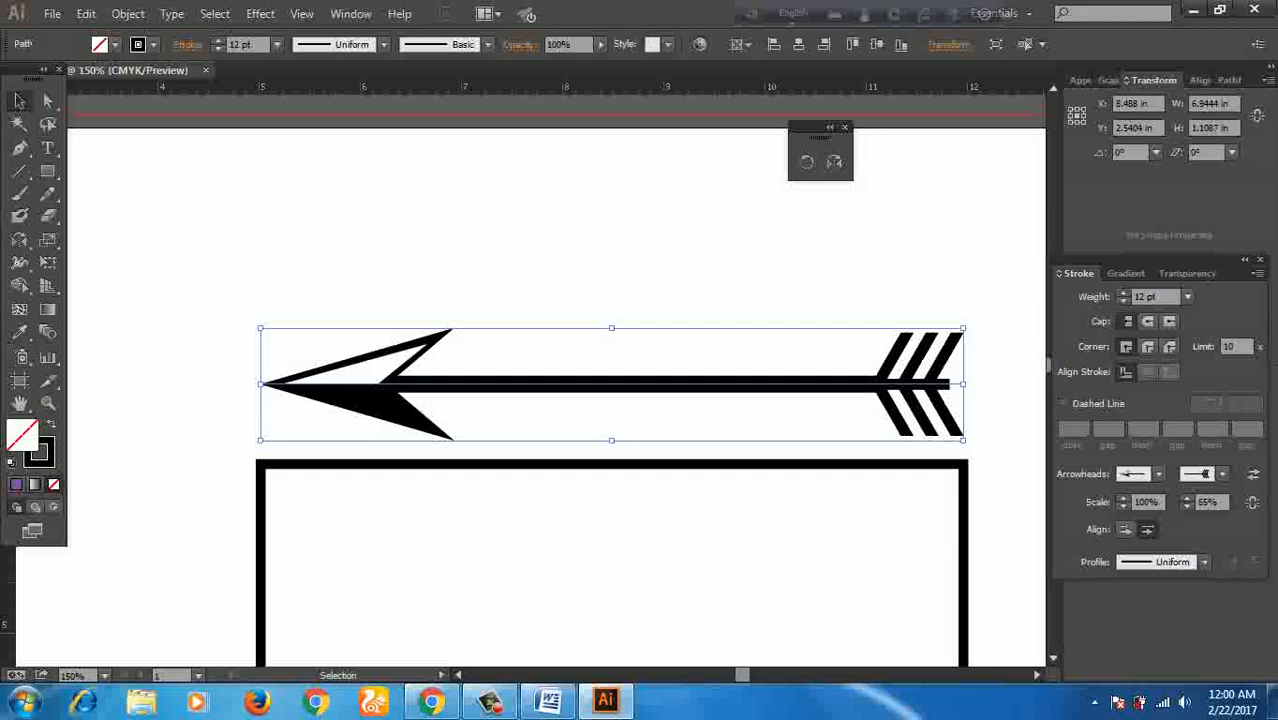
# Step: Select the large 7 pt rectangle below the arrow line and apply the Arrow 8 arrowhead to its start point
pyautogui.hotkey('ctrl', 'shift', 'a')
pyautogui.scroll(-2, 611, 380)
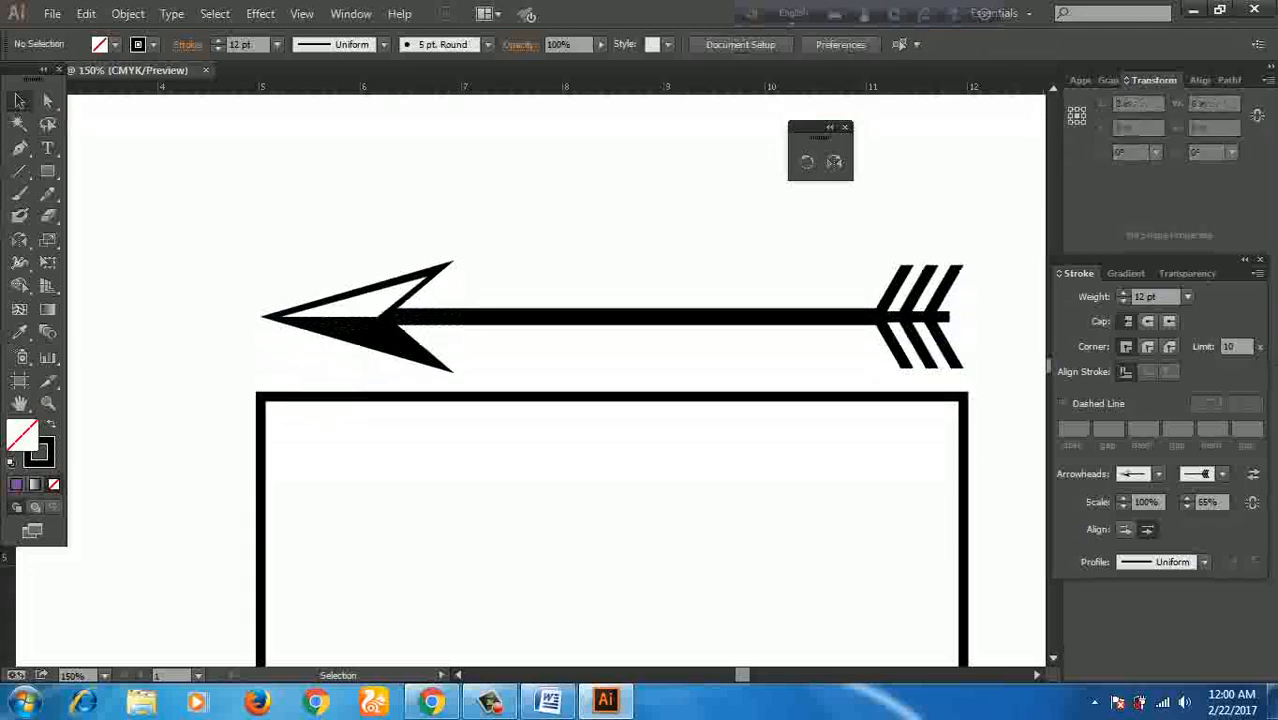
pyautogui.scroll(-2, 611, 380)
pyautogui.moveTo(184, 351); pyautogui.dragTo(470, 488)
pyautogui.scroll(-2, 611, 380)
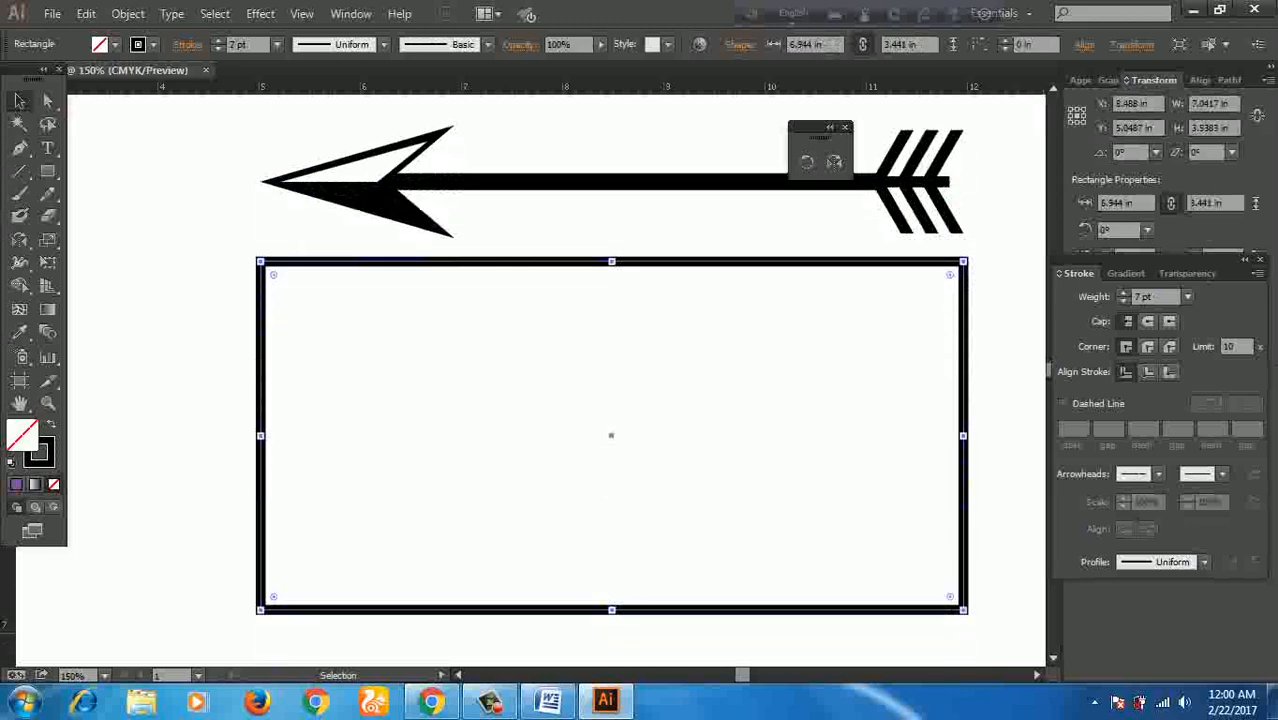
pyautogui.click(1140, 474)
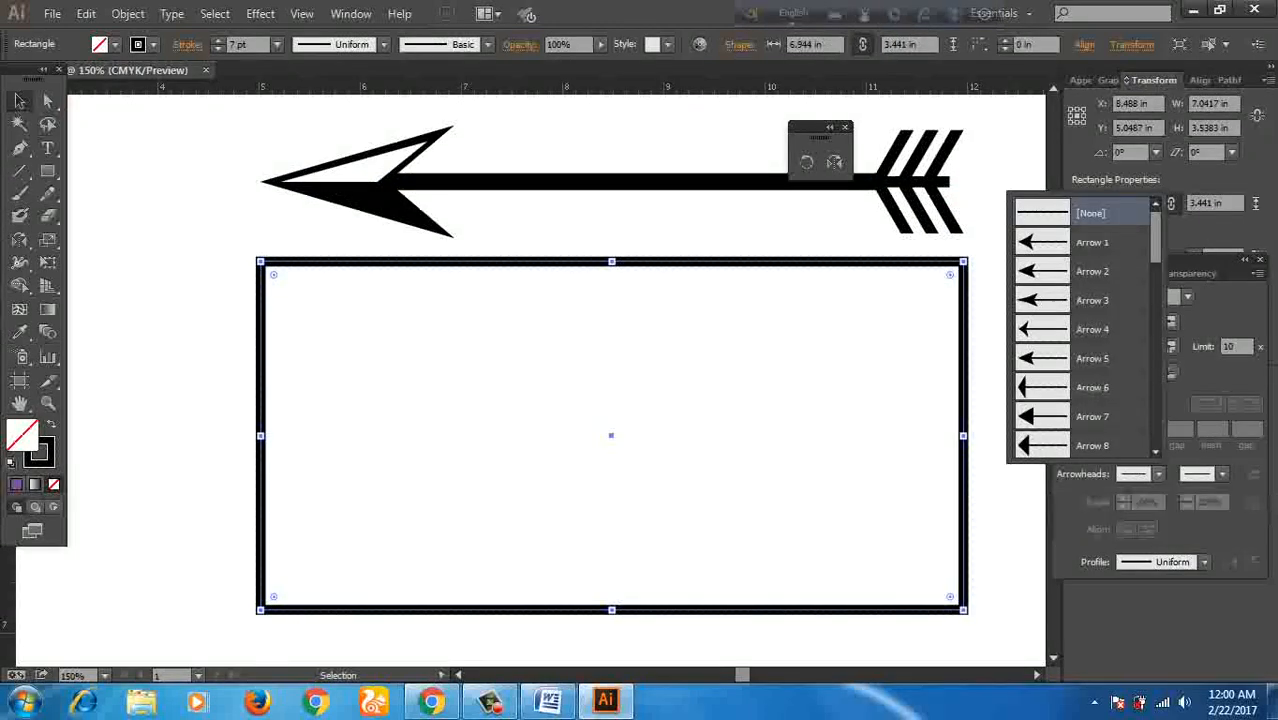
pyautogui.click(1091, 445)
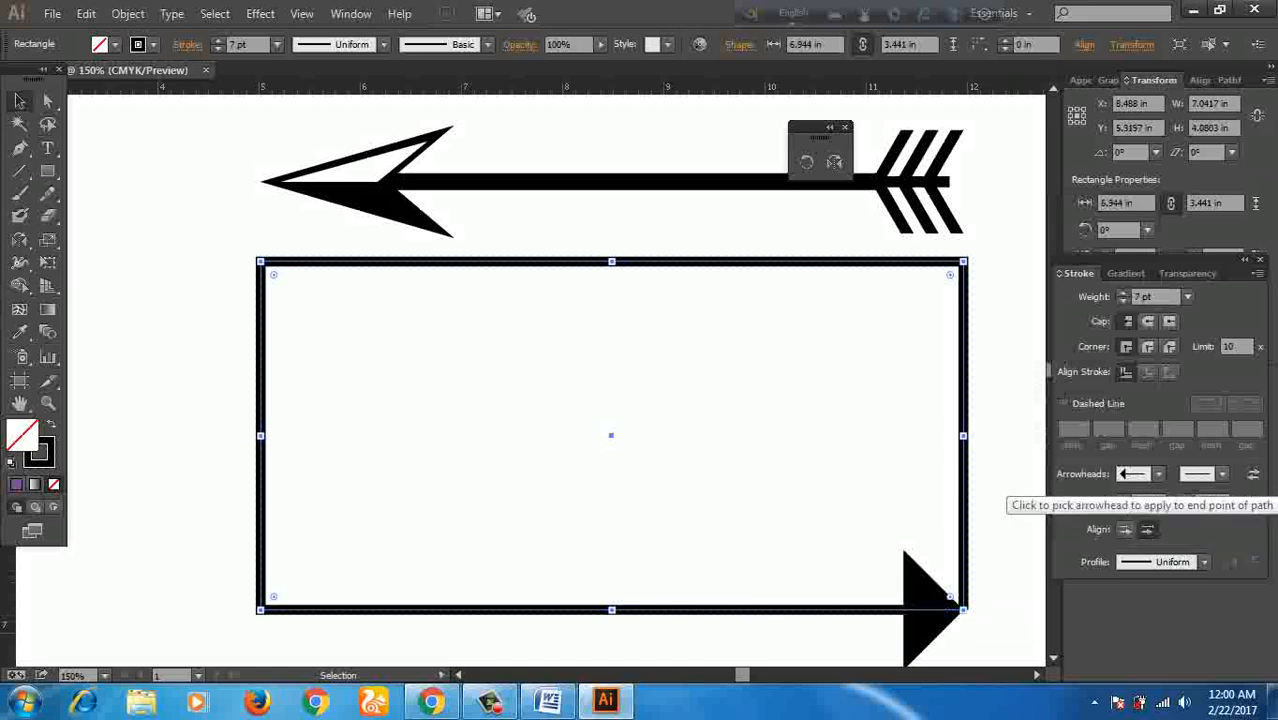
# Step: Apply a solid feathered-tail arrowhead to the end point of the rectangle's path
pyautogui.click(1221, 474)
pyautogui.scroll(-1, 1150, 325)
pyautogui.scroll(-5, 1150, 325)
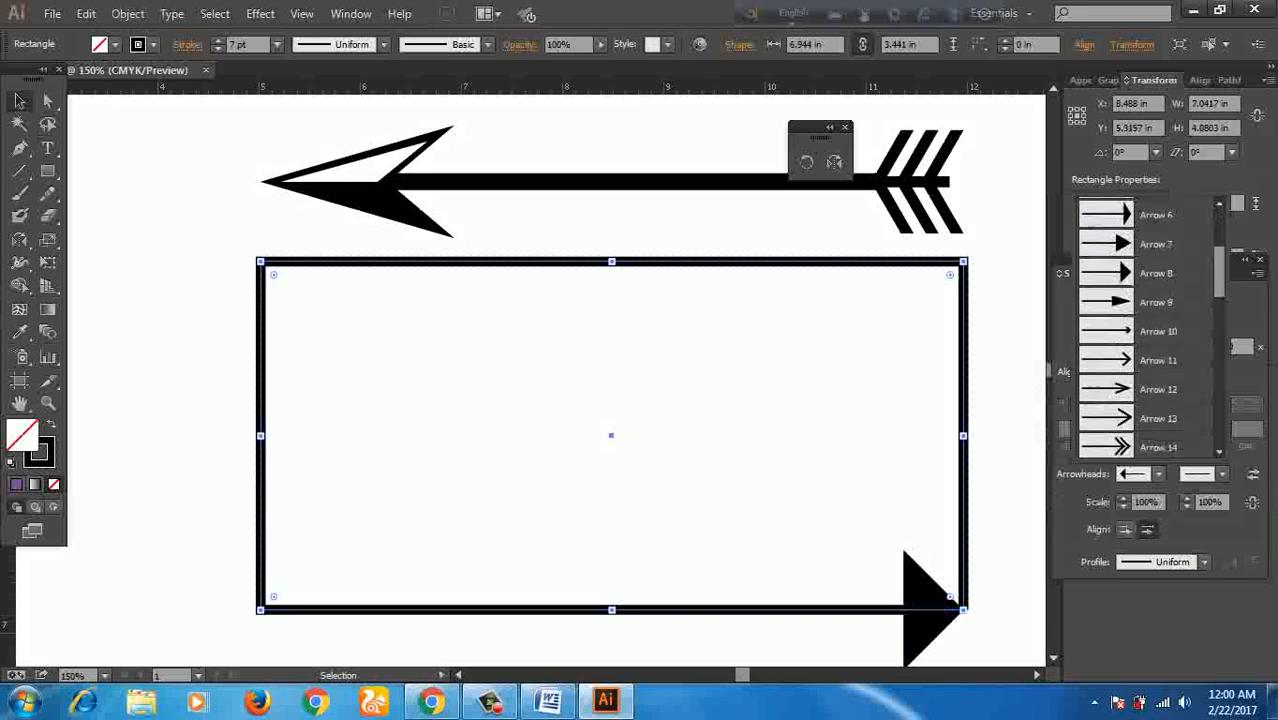
pyautogui.click(1158, 331)
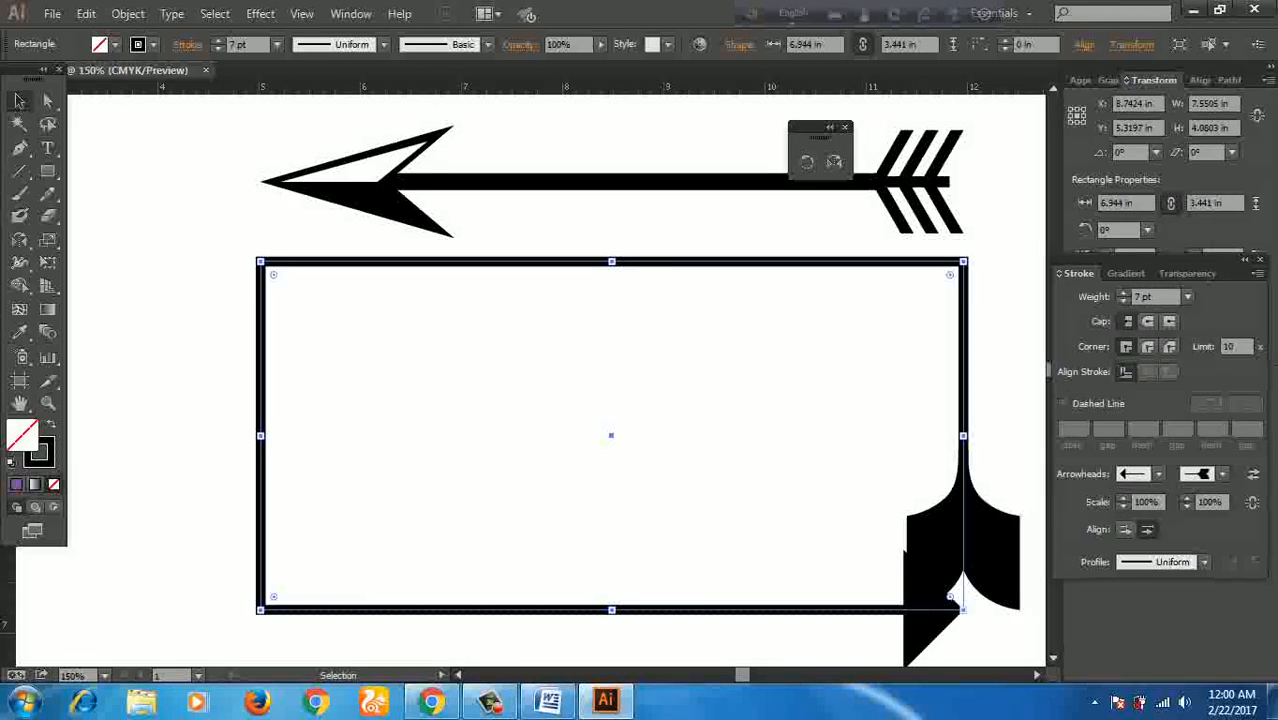
# Step: Try several end arrowhead scales and a dashed stroke on the rectangle, ending with a solid stroke and the scale at 100%
pyautogui.click(1186, 497)
pyautogui.click(1186, 507)
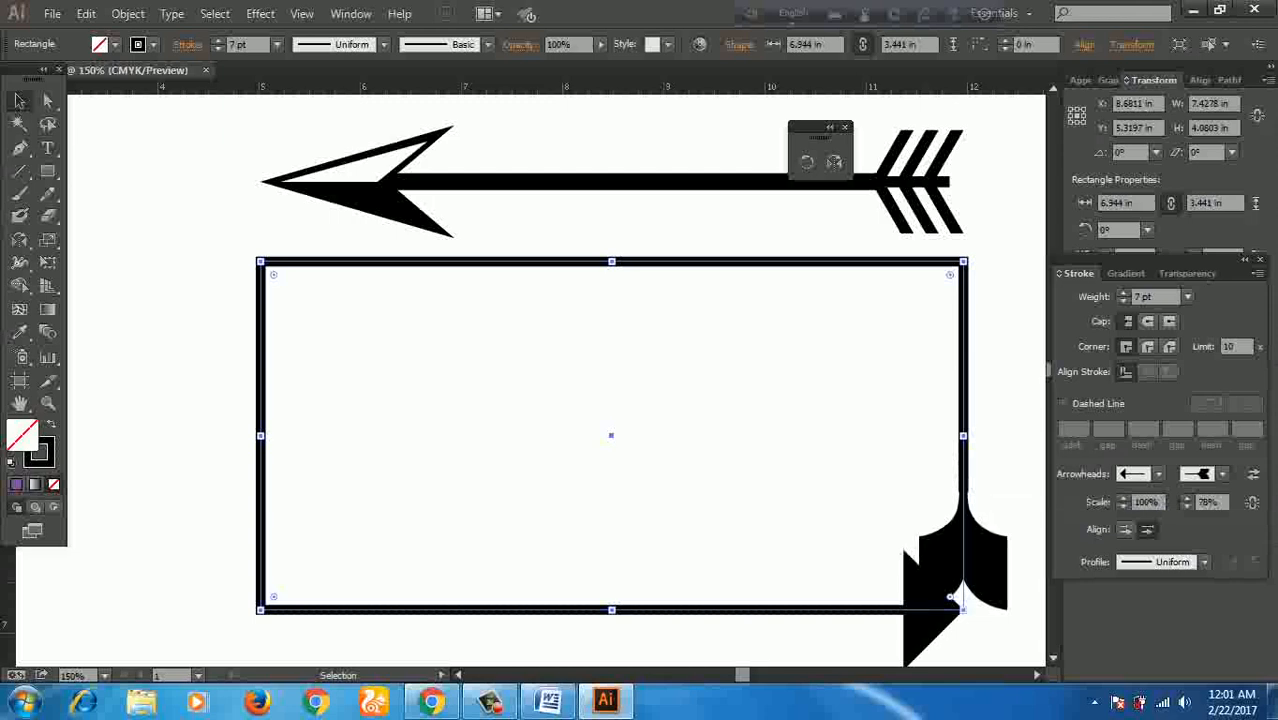
pyautogui.click(1064, 403)
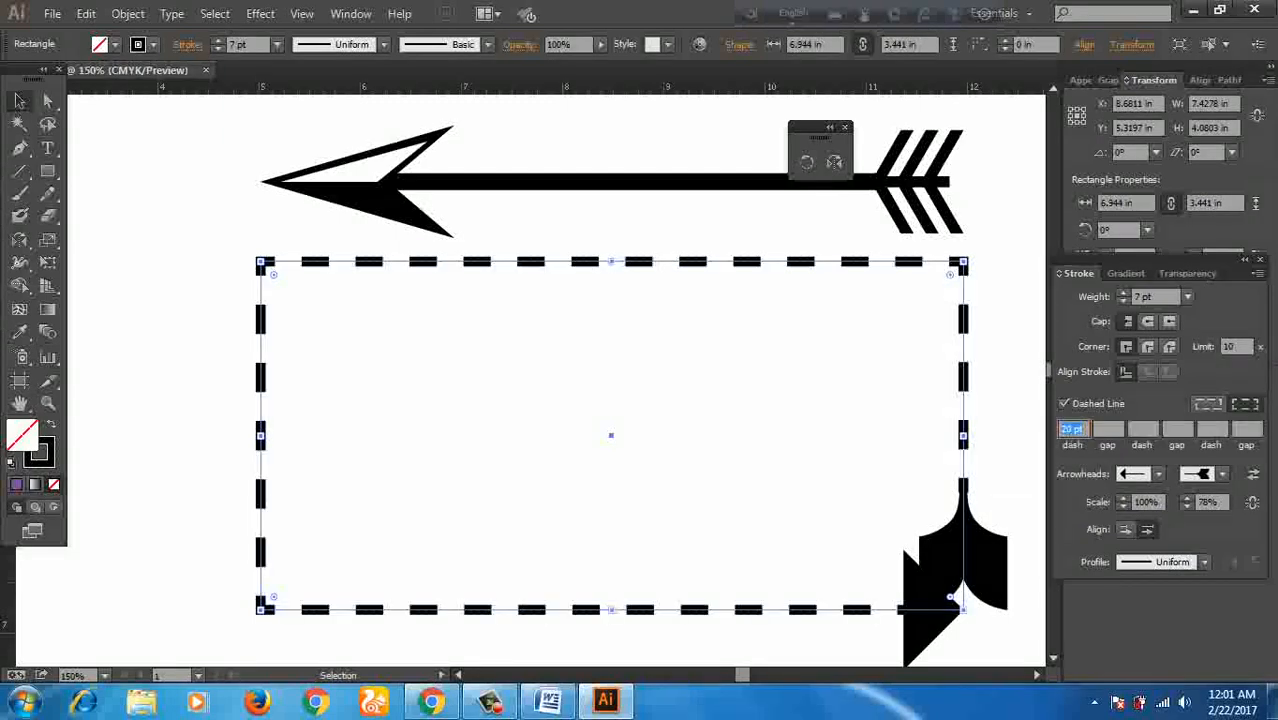
pyautogui.click(1064, 403)
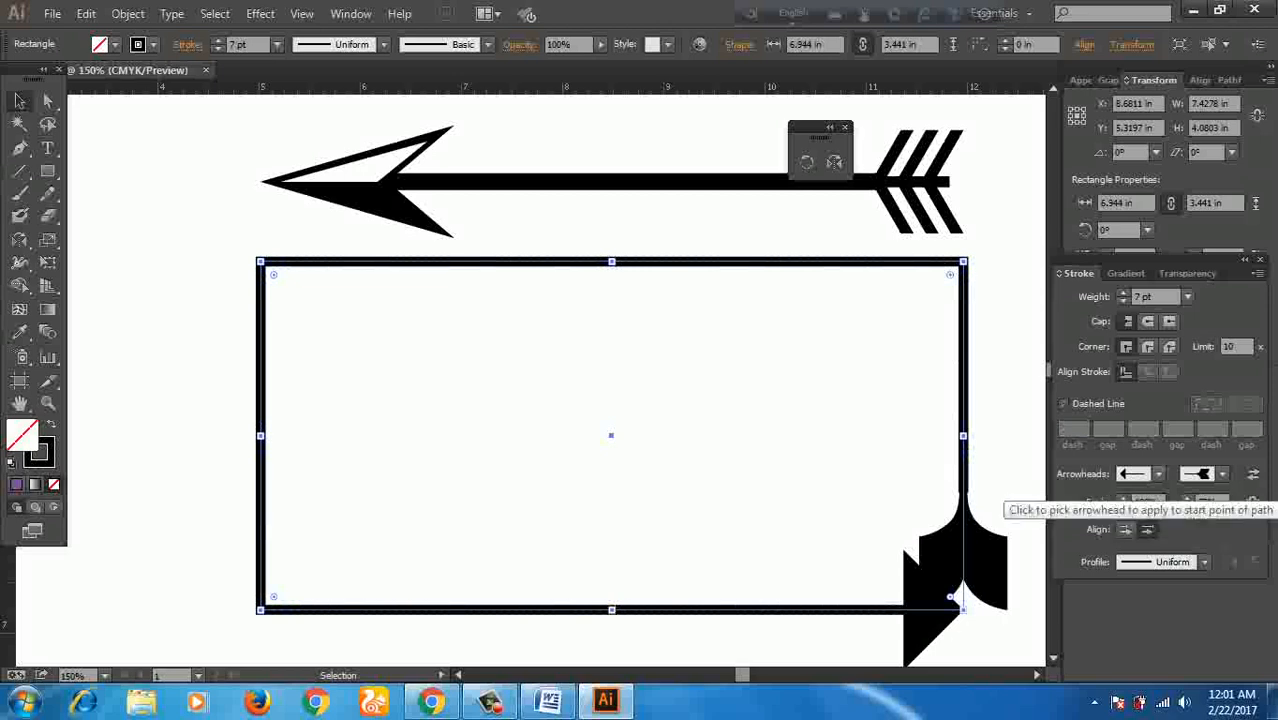
pyautogui.click(1187, 498)
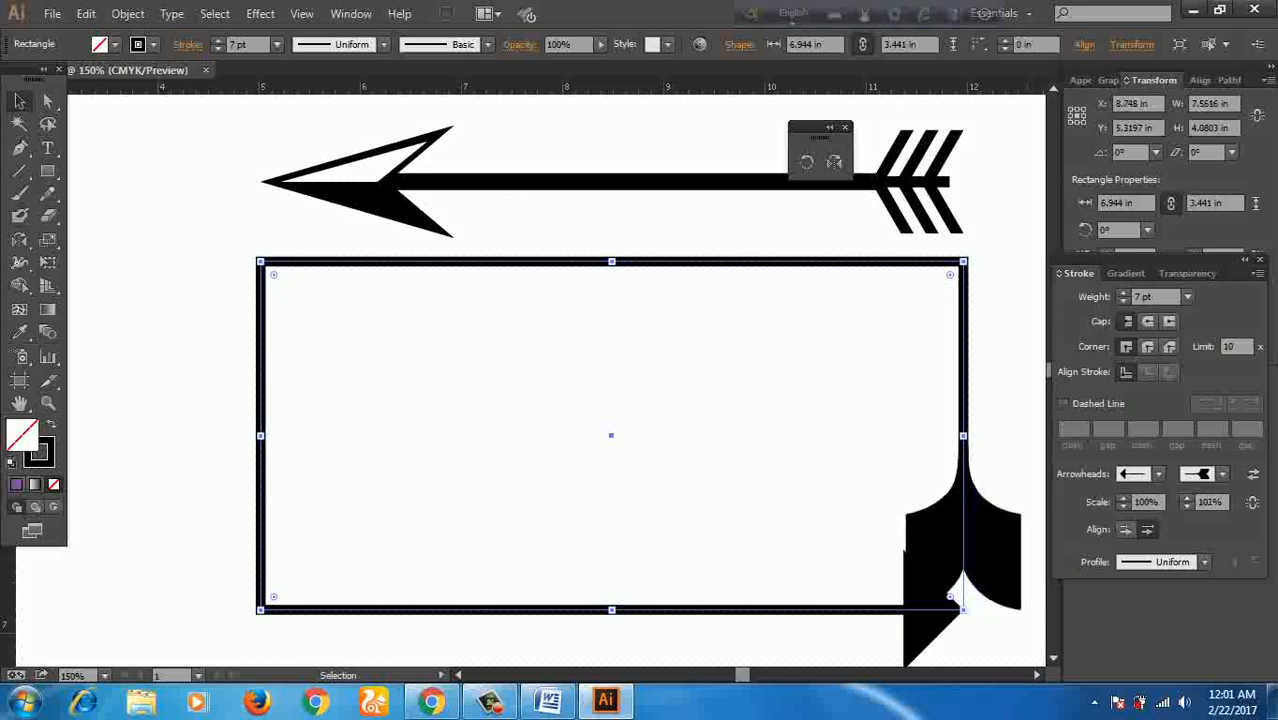
pyautogui.click(1187, 507)
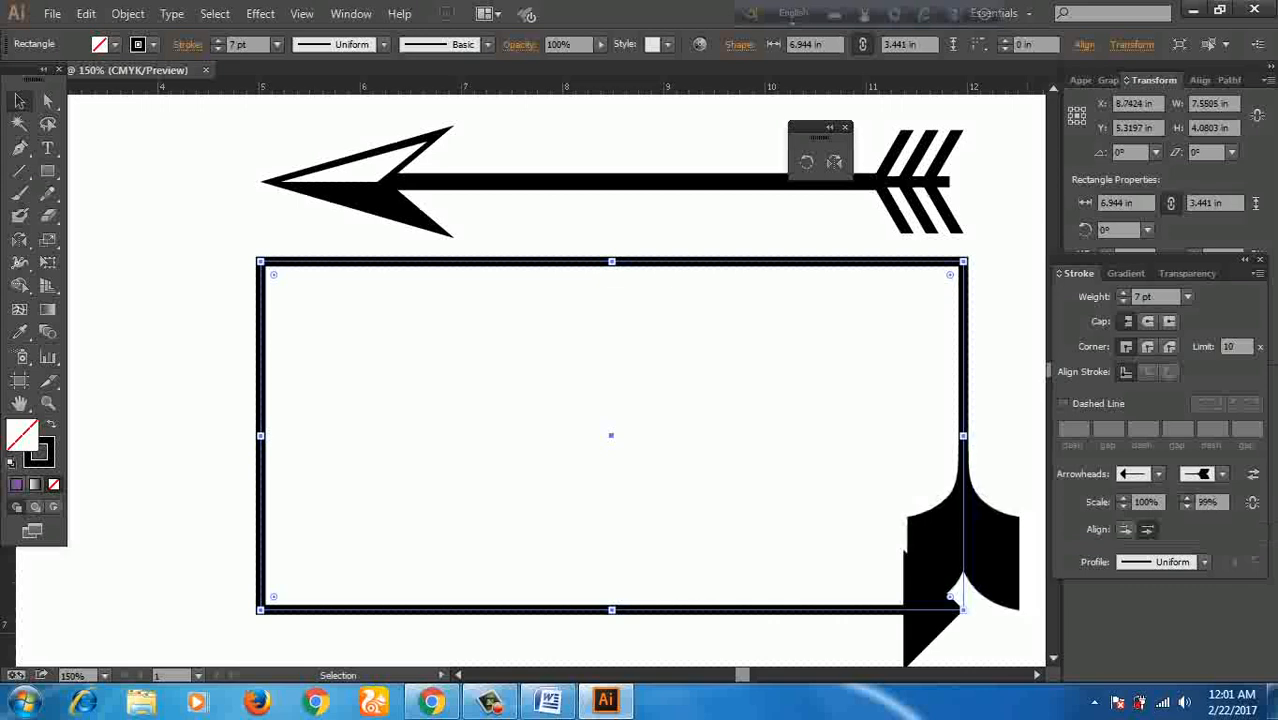
pyautogui.click(1187, 498)
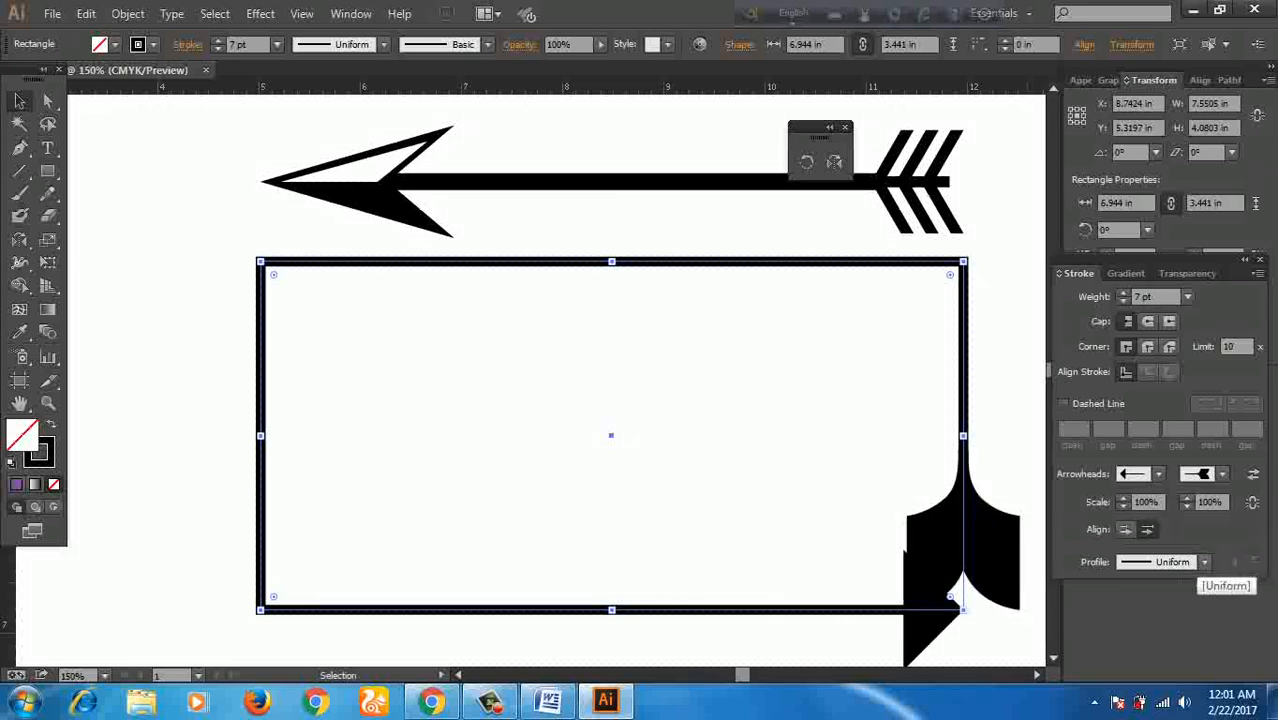
# Step: Select the horizontal arrow line and try the elliptical width profile followed by Width Profile 2
pyautogui.click(1204, 562)
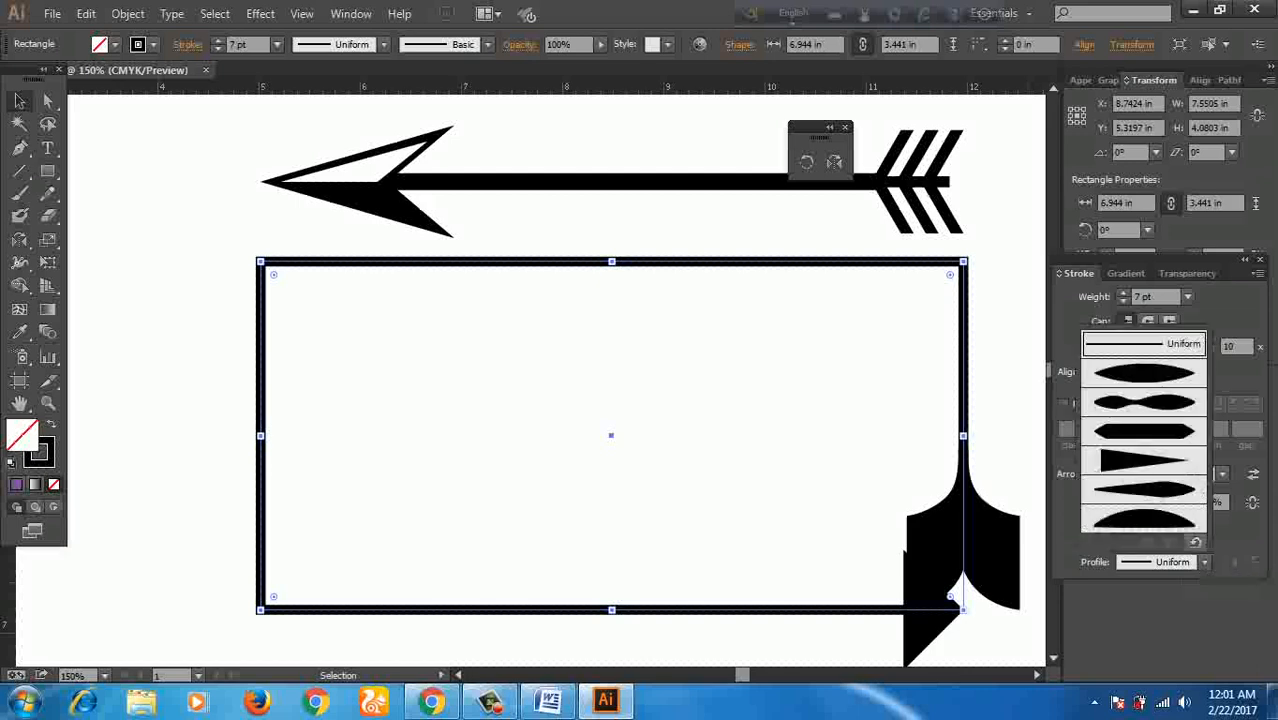
pyautogui.click(724, 182)
pyautogui.click(724, 182)
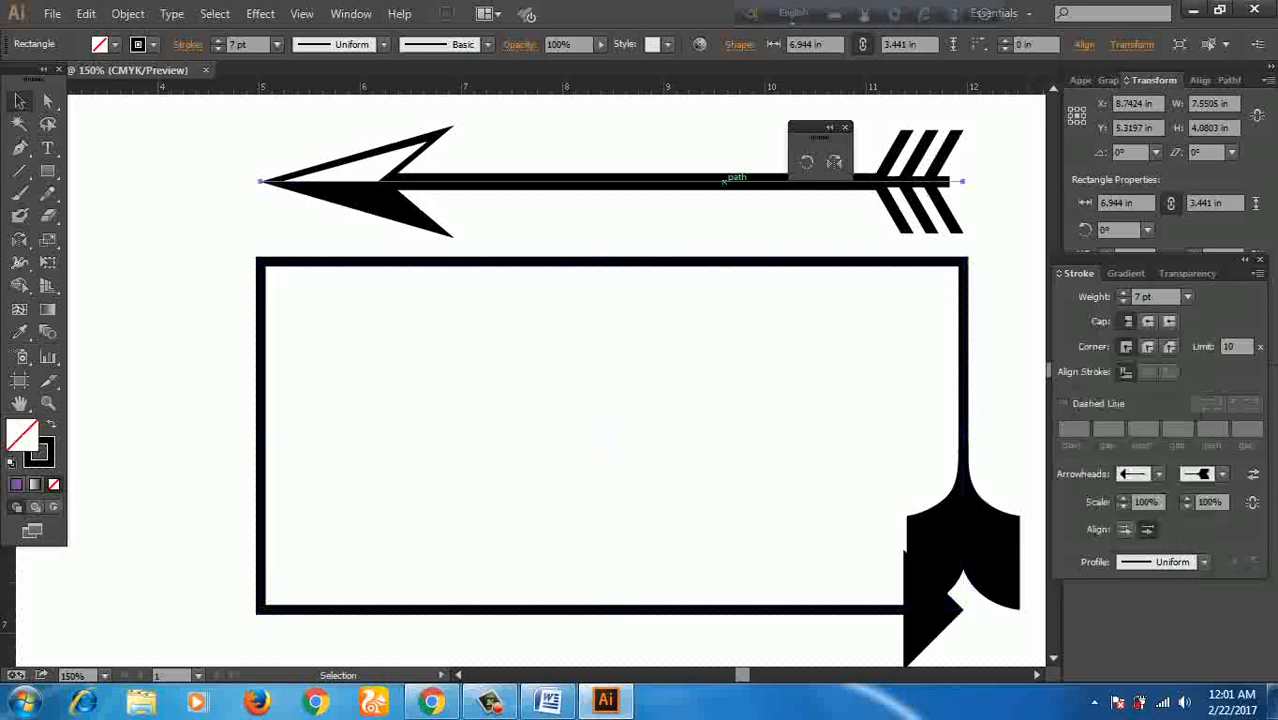
pyautogui.click(1204, 562)
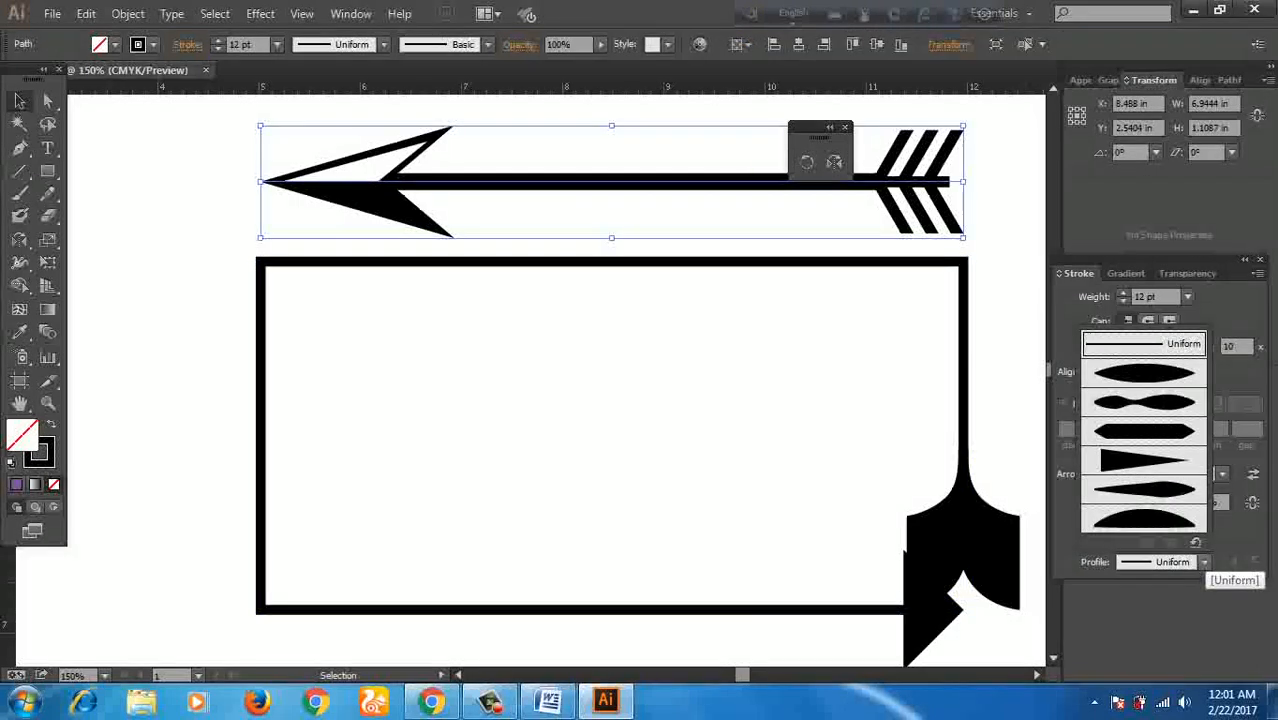
pyautogui.click(1143, 375)
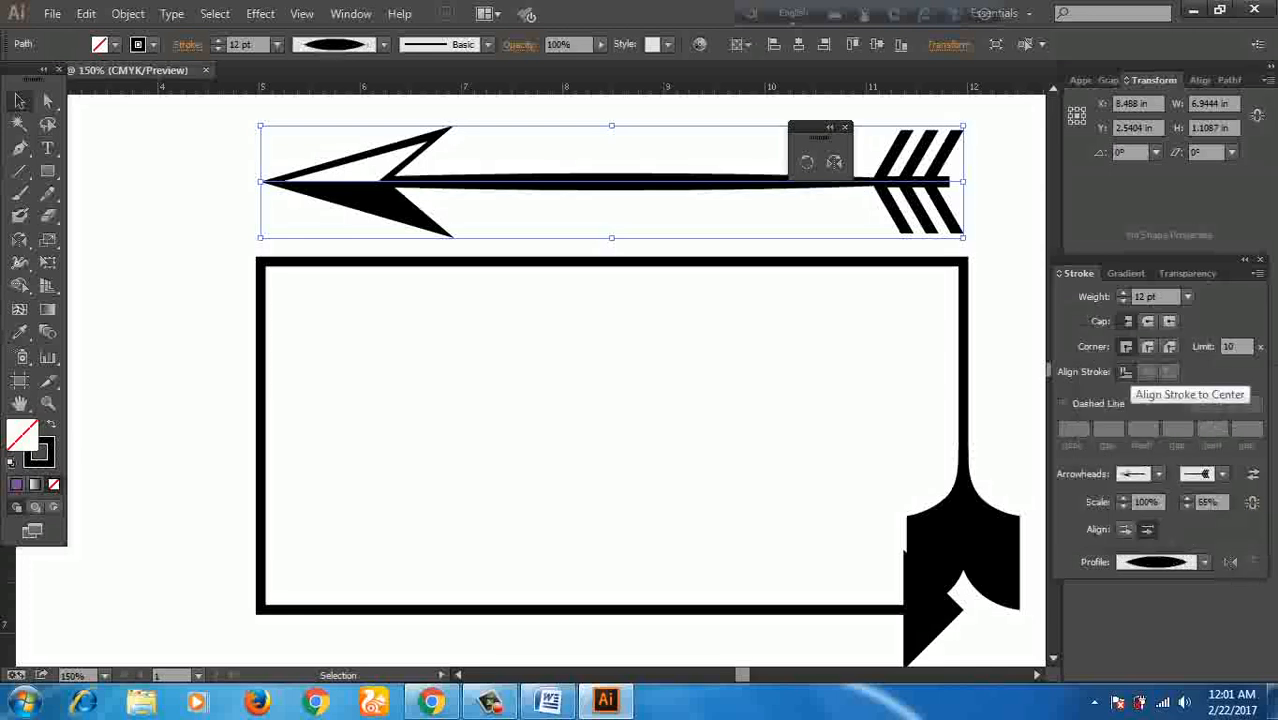
pyautogui.click(1204, 562)
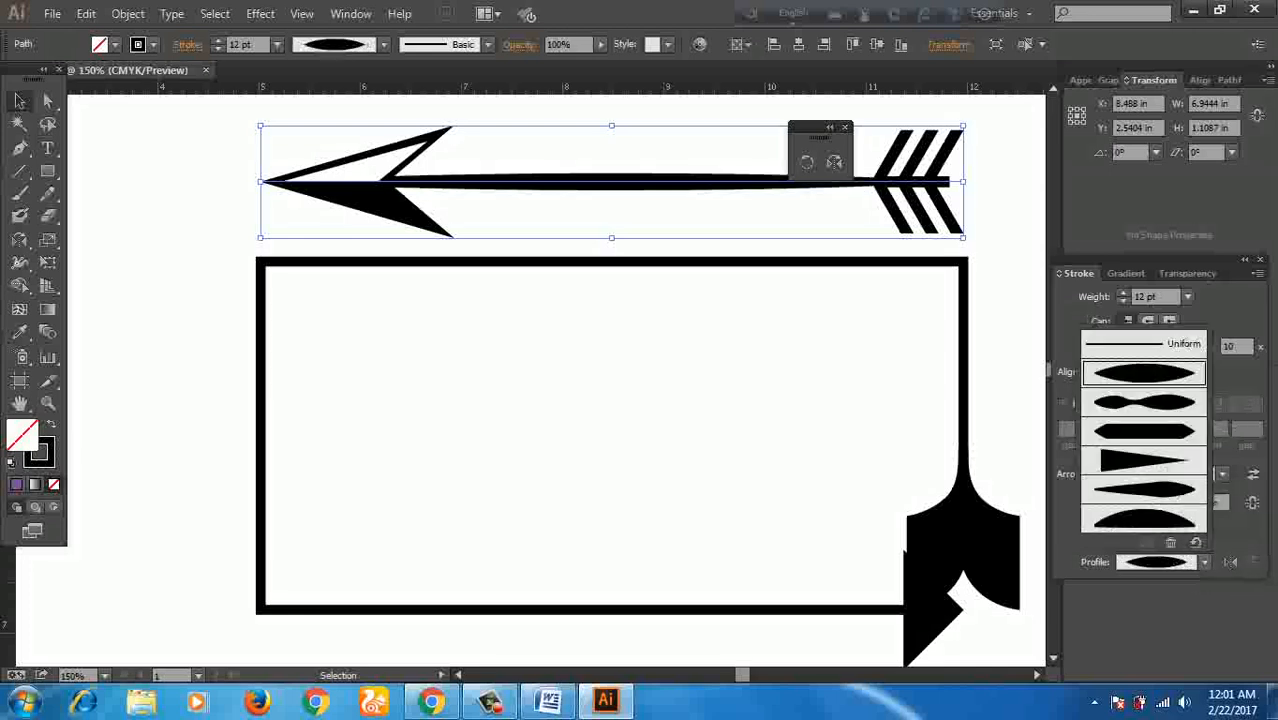
pyautogui.click(1143, 402)
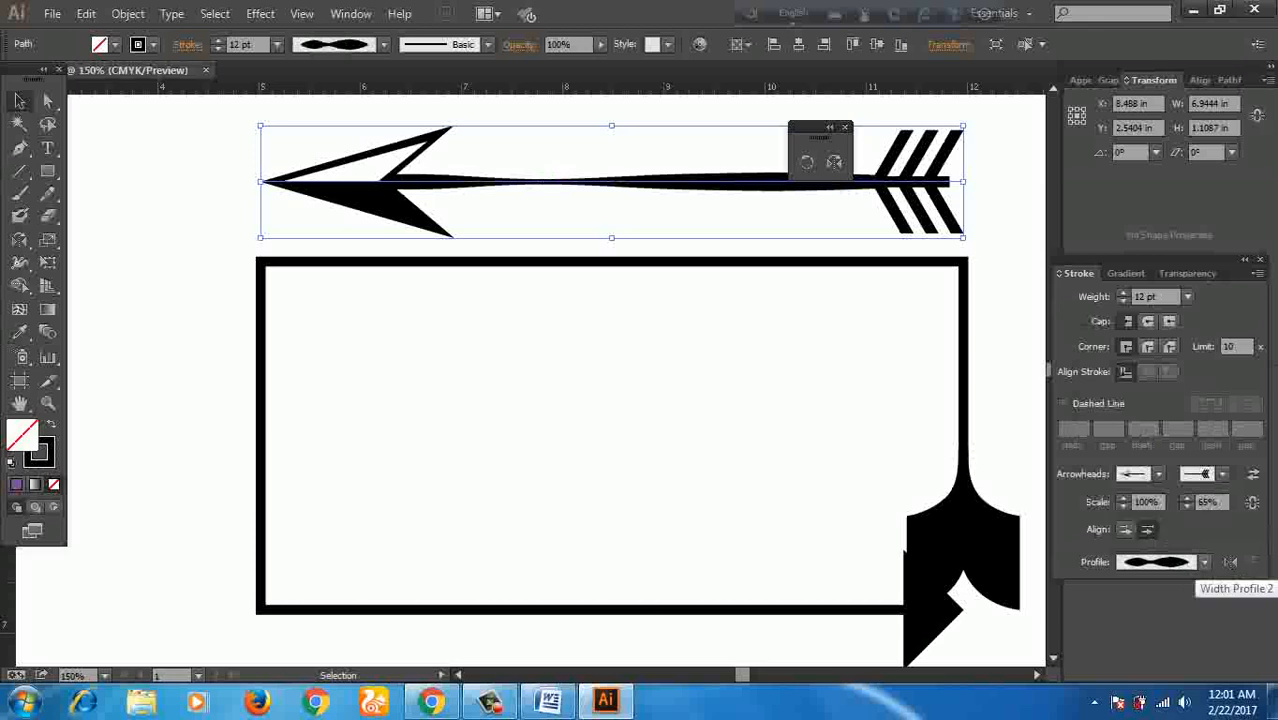
# Step: Try the half-dome and uneven tapered width profiles on the arrow line, and apply the even-width profile with pointed ends
pyautogui.click(1204, 562)
pyautogui.click(1143, 520)
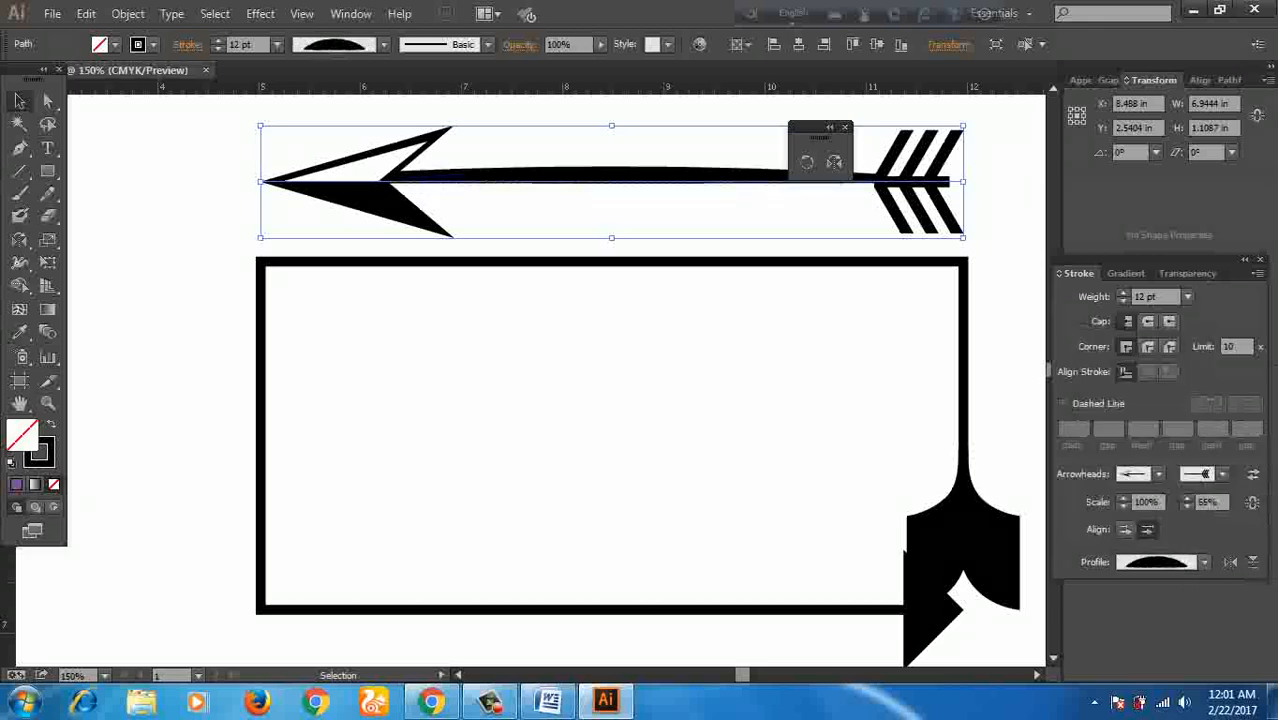
pyautogui.click(1204, 562)
pyautogui.click(1185, 545)
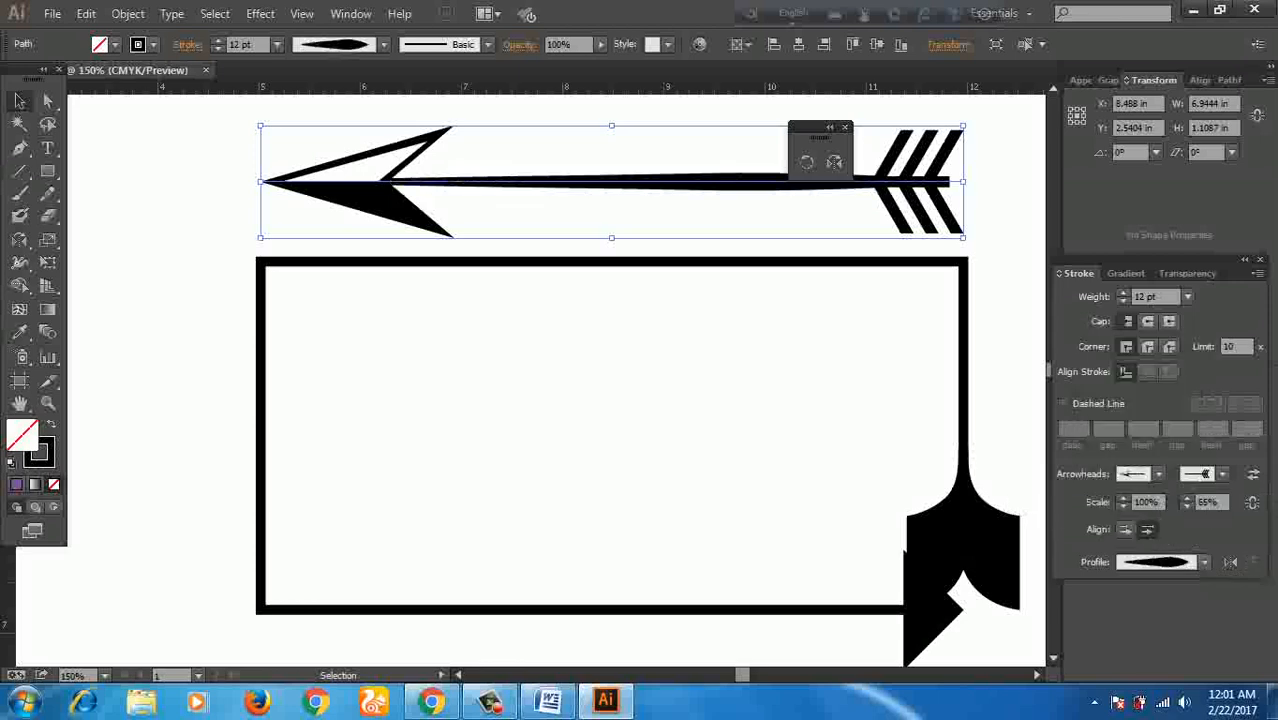
pyautogui.click(1204, 562)
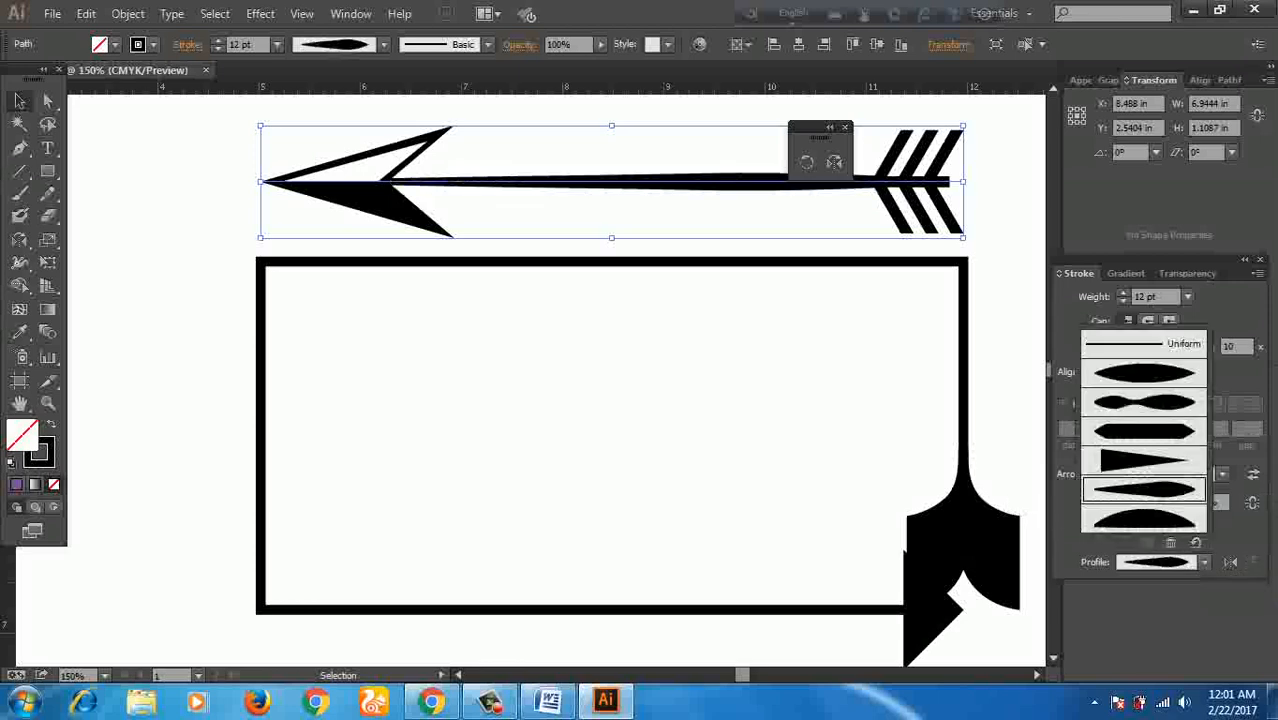
pyautogui.click(1145, 431)
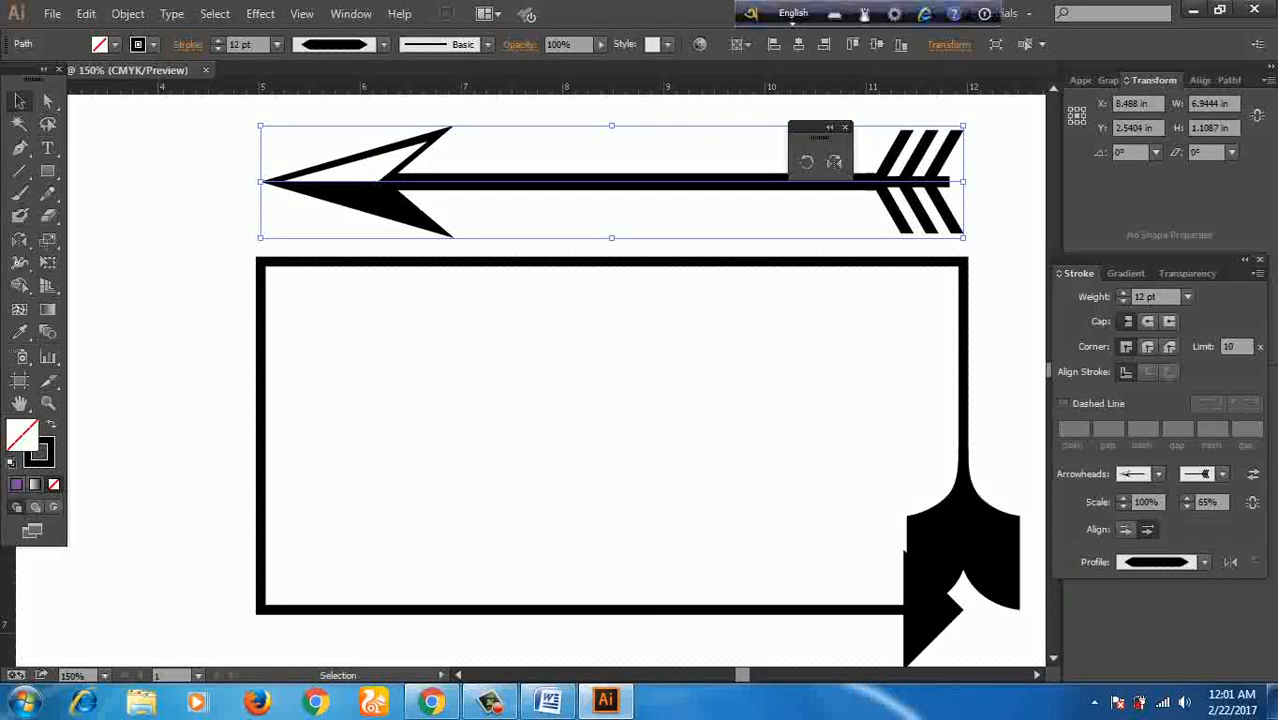
# Step: Close the Stroke panel and check the Class 5 topics in the SEIP-class-schedule document in Word
pyautogui.click(1259, 259)
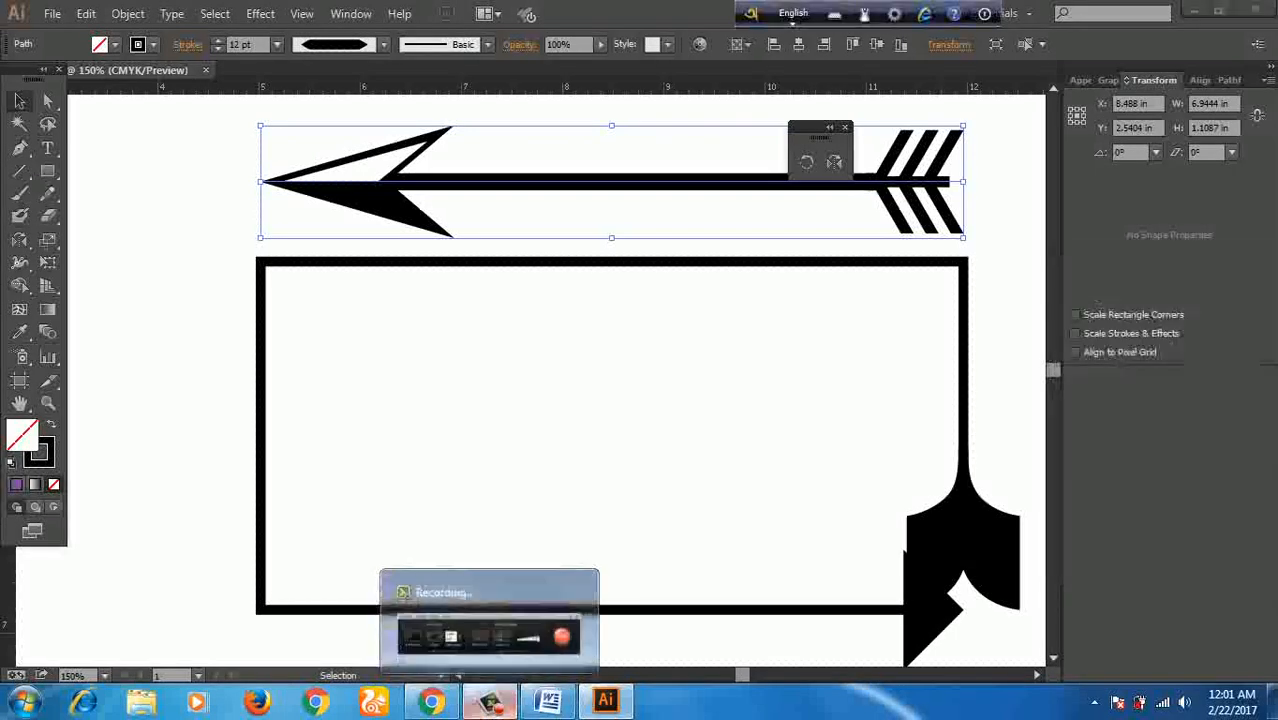
pyautogui.click(490, 700)
pyautogui.click(548, 700)
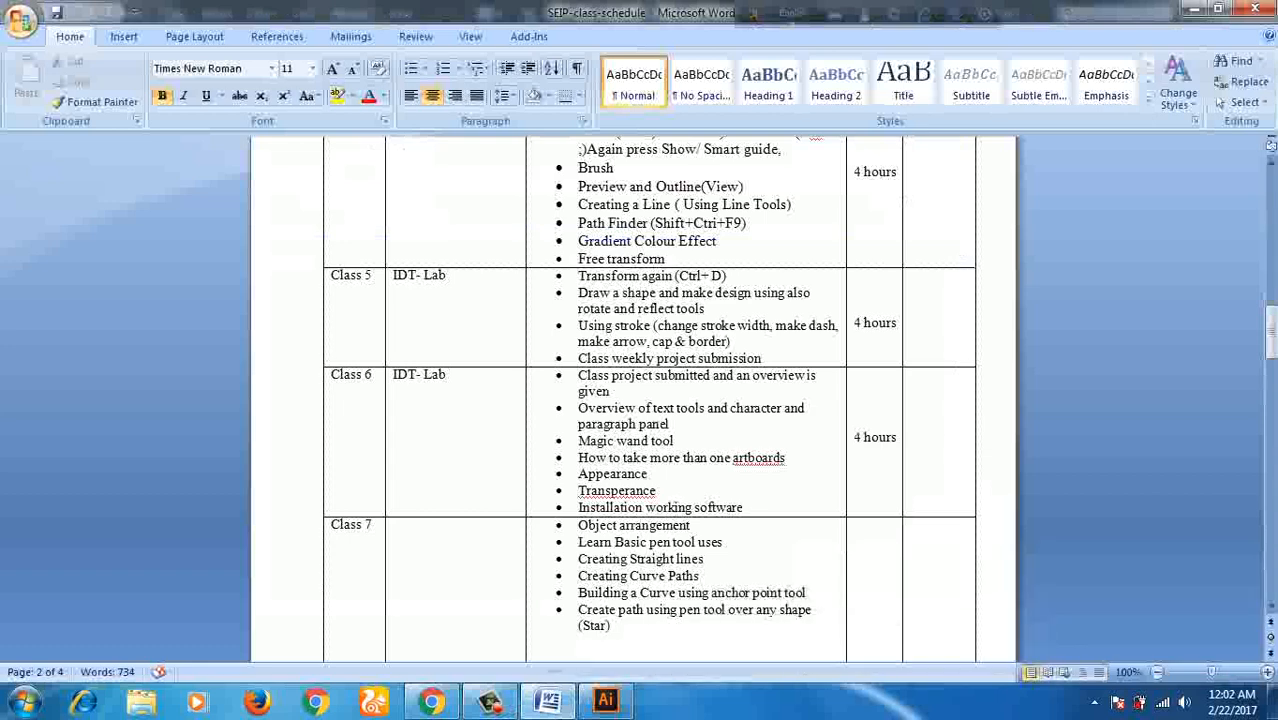
pyautogui.click(490, 700)
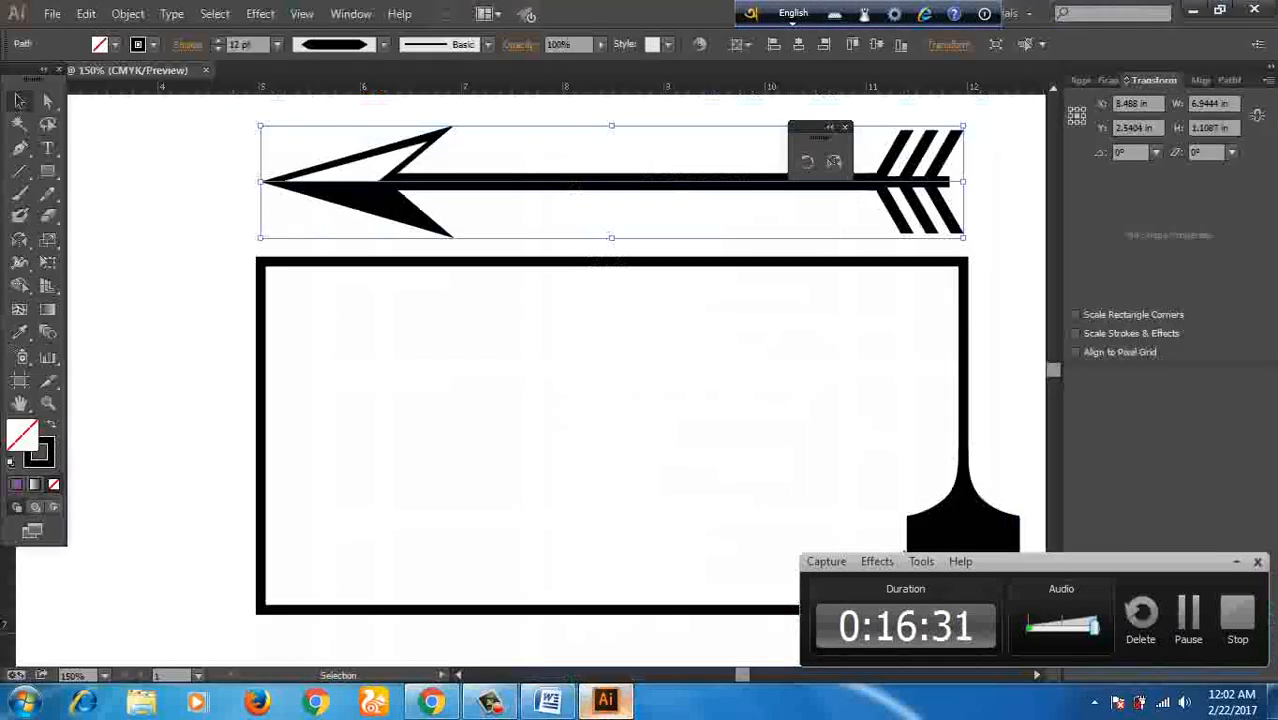
# Step: Return to Illustrator and delete the arrow line together with the large rectangle
pyautogui.click(605, 700)
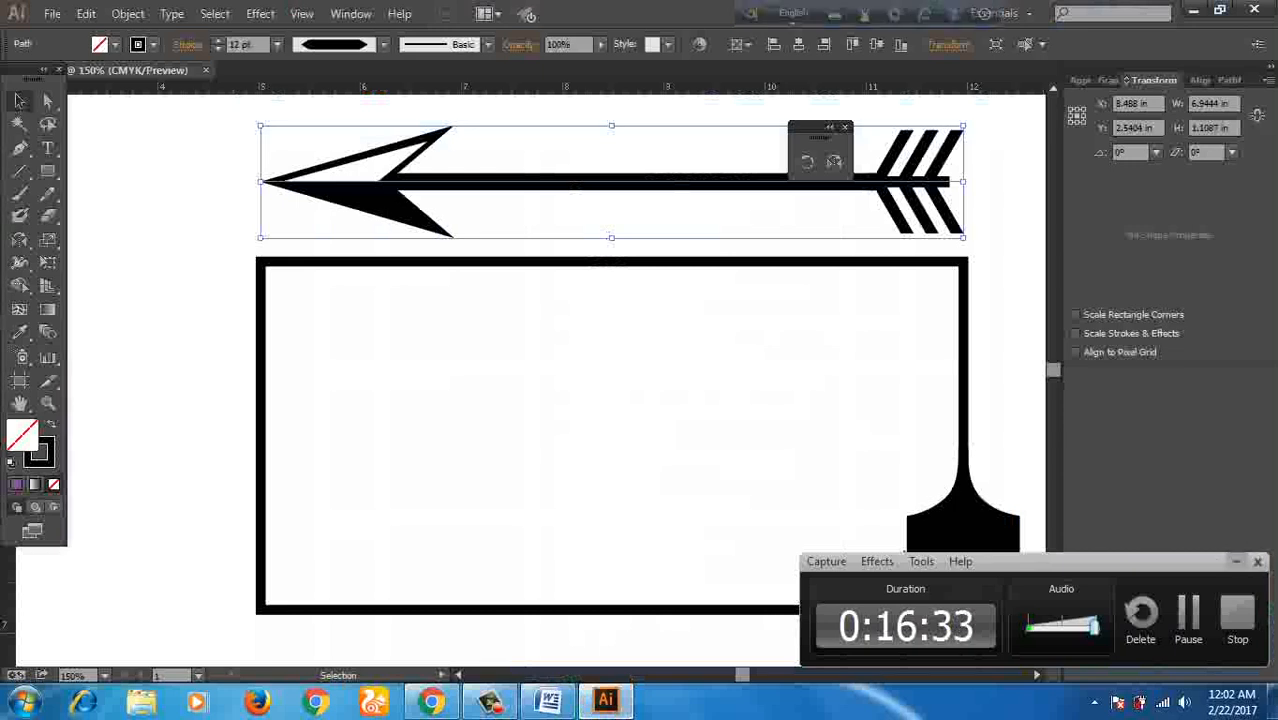
pyautogui.moveTo(208, 140); pyautogui.dragTo(672, 486)
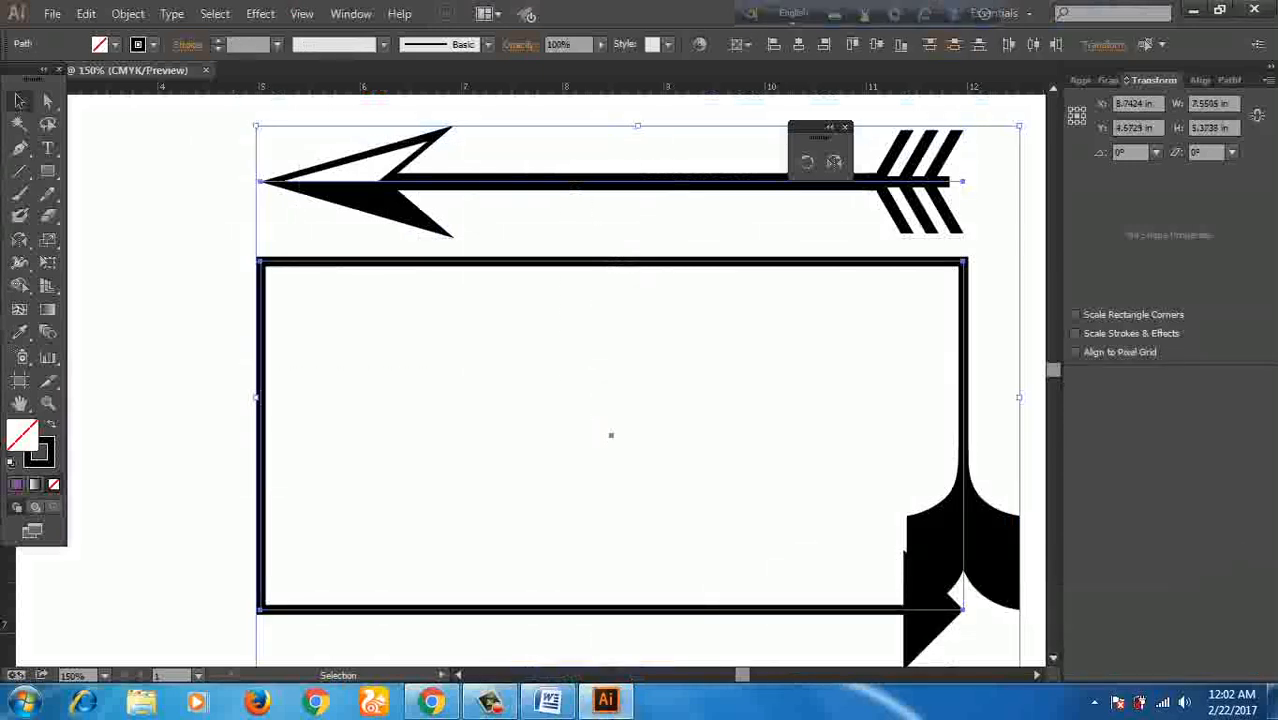
pyautogui.press('Delete')
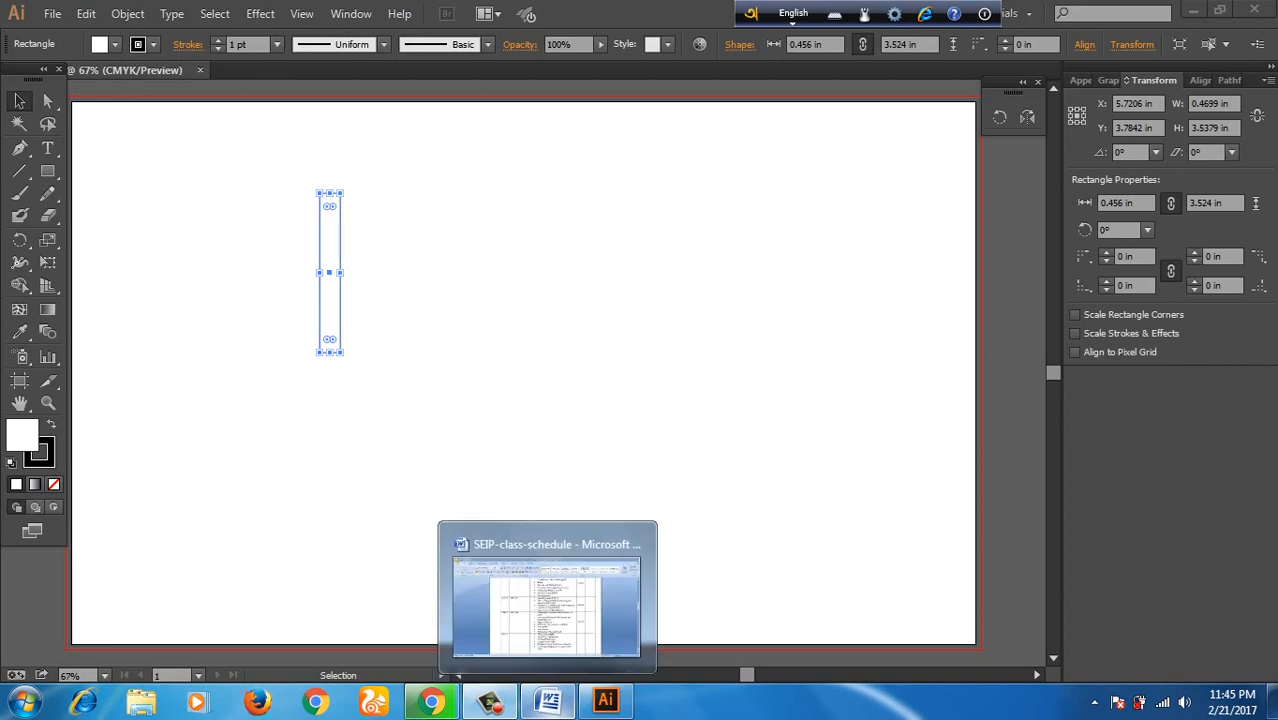
# Step: Review the Class 5 topics in the Word schedule, and back in Illustrator move the floating Rotate and Reflect tools panel onto the artboard
pyautogui.click(548, 700)
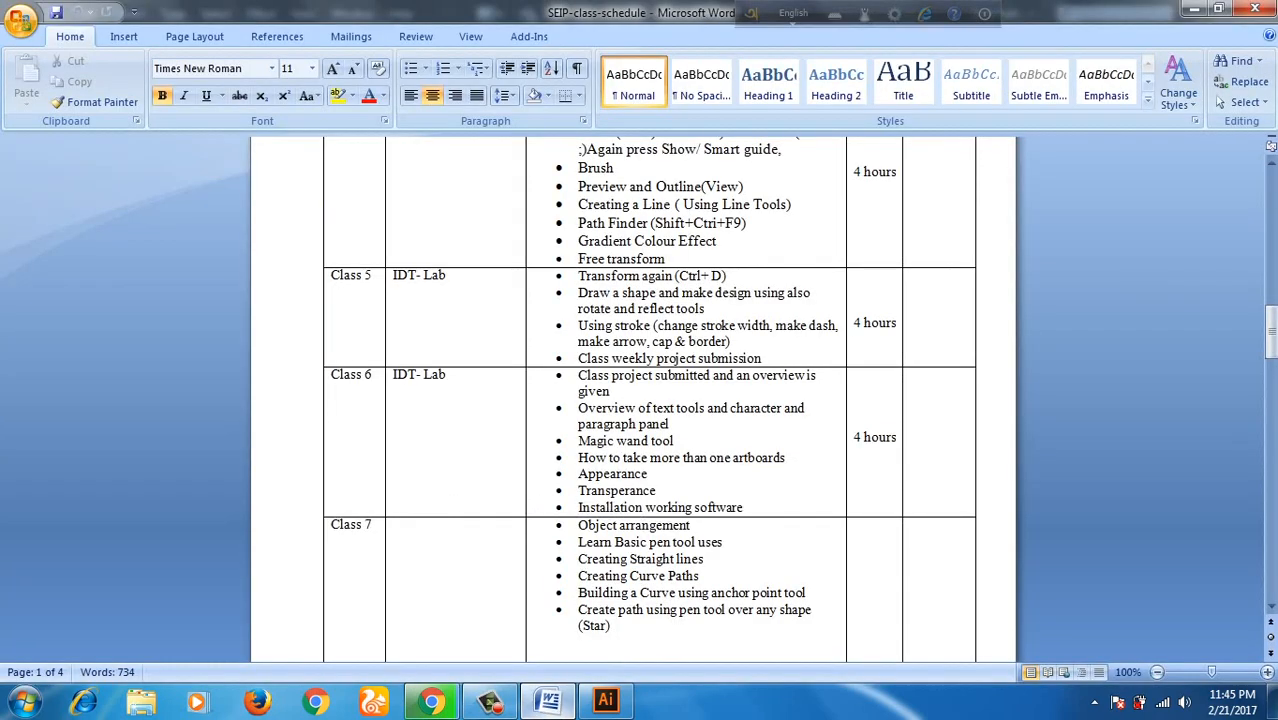
pyautogui.click(605, 700)
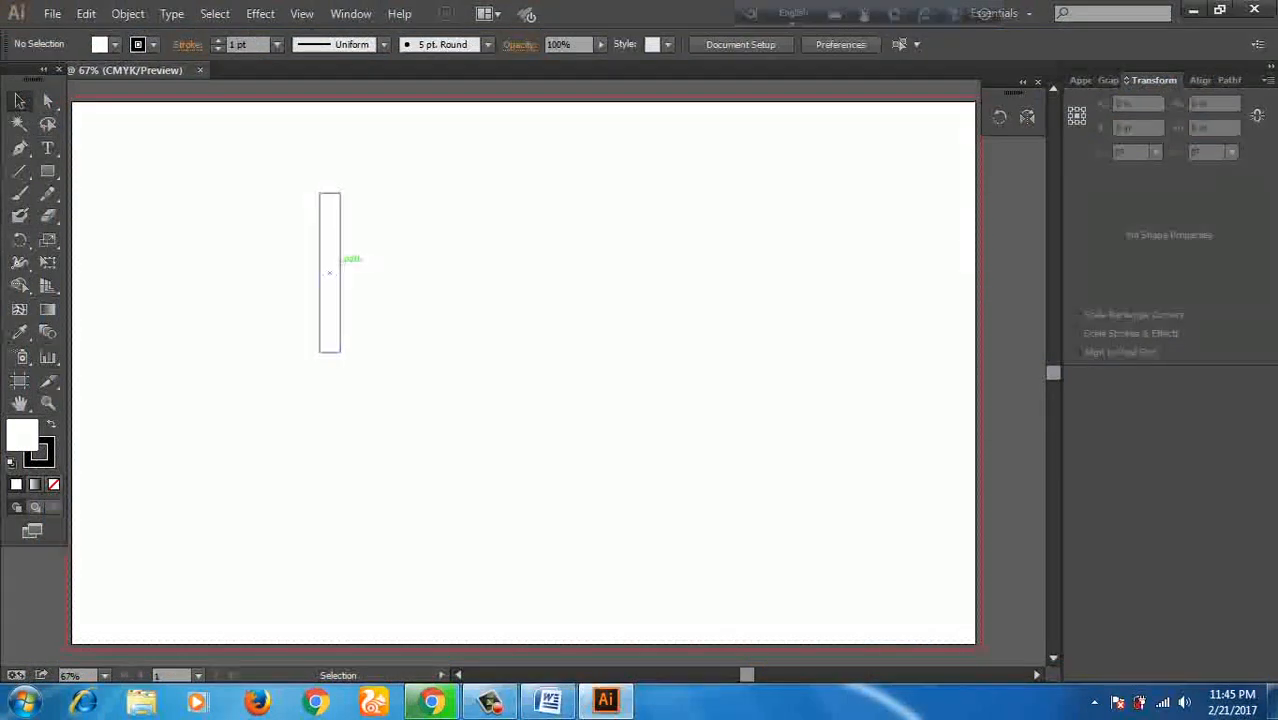
pyautogui.click(340, 258)
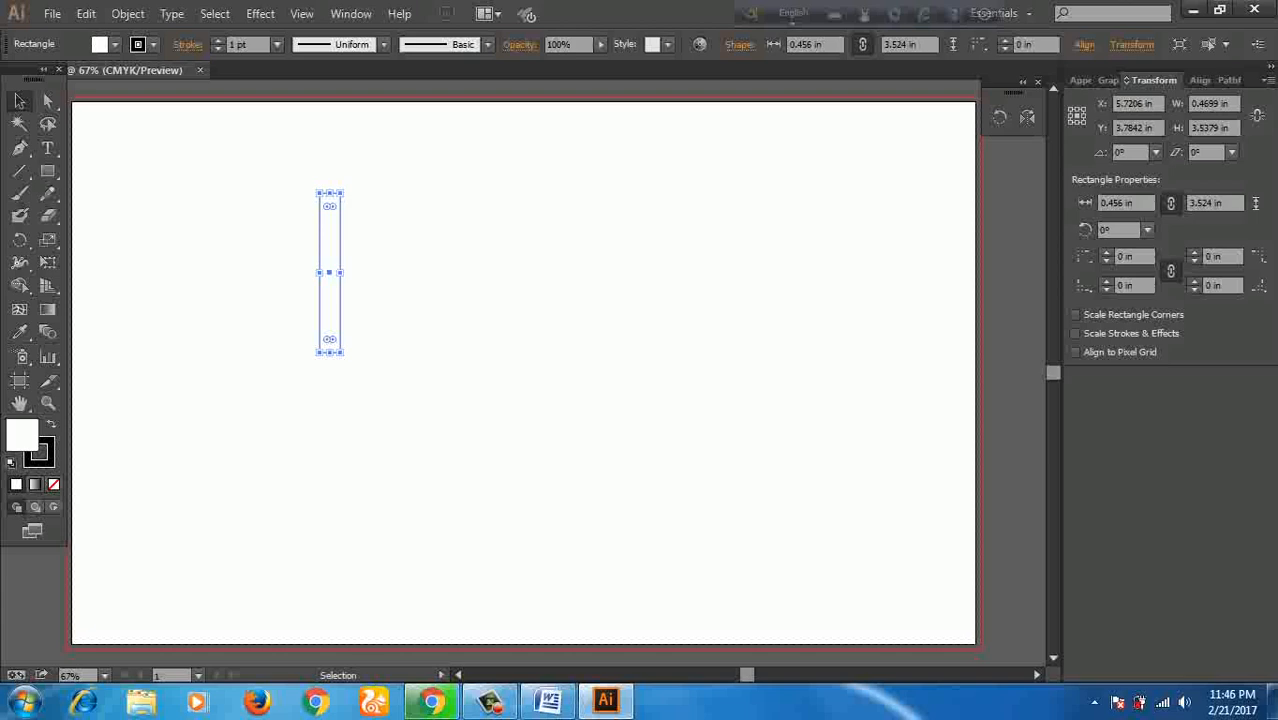
pyautogui.moveTo(272, 187); pyautogui.dragTo(396, 352)
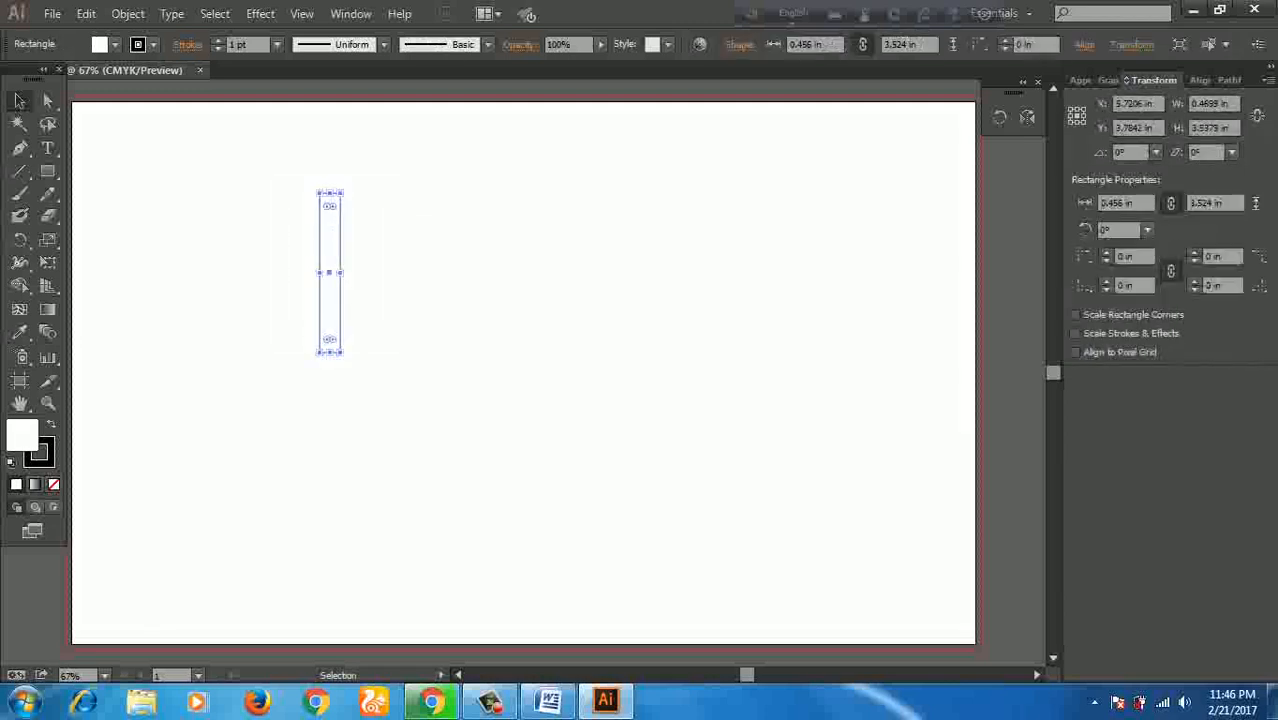
pyautogui.moveTo(1013, 92); pyautogui.dragTo(811, 126)
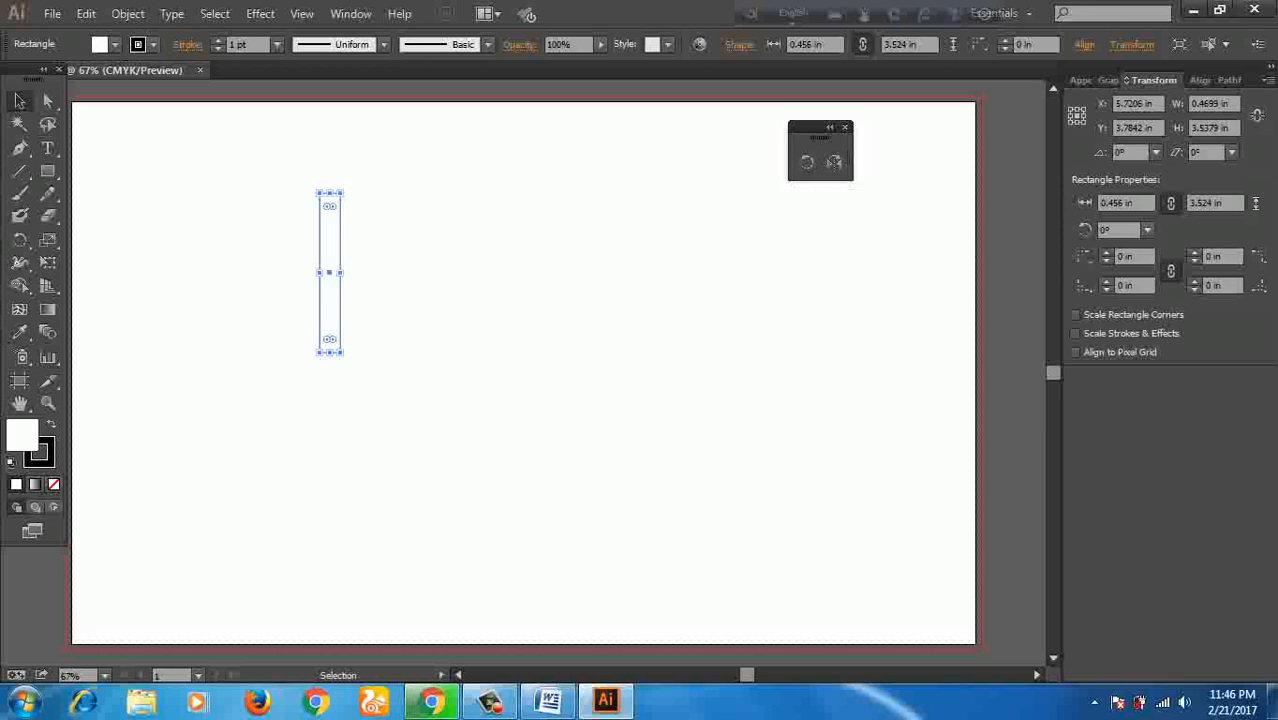
# Step: Fill the narrow upright rectangle with purple, colour #a117e2, and deselect it
pyautogui.moveTo(205, 169); pyautogui.dragTo(419, 380)
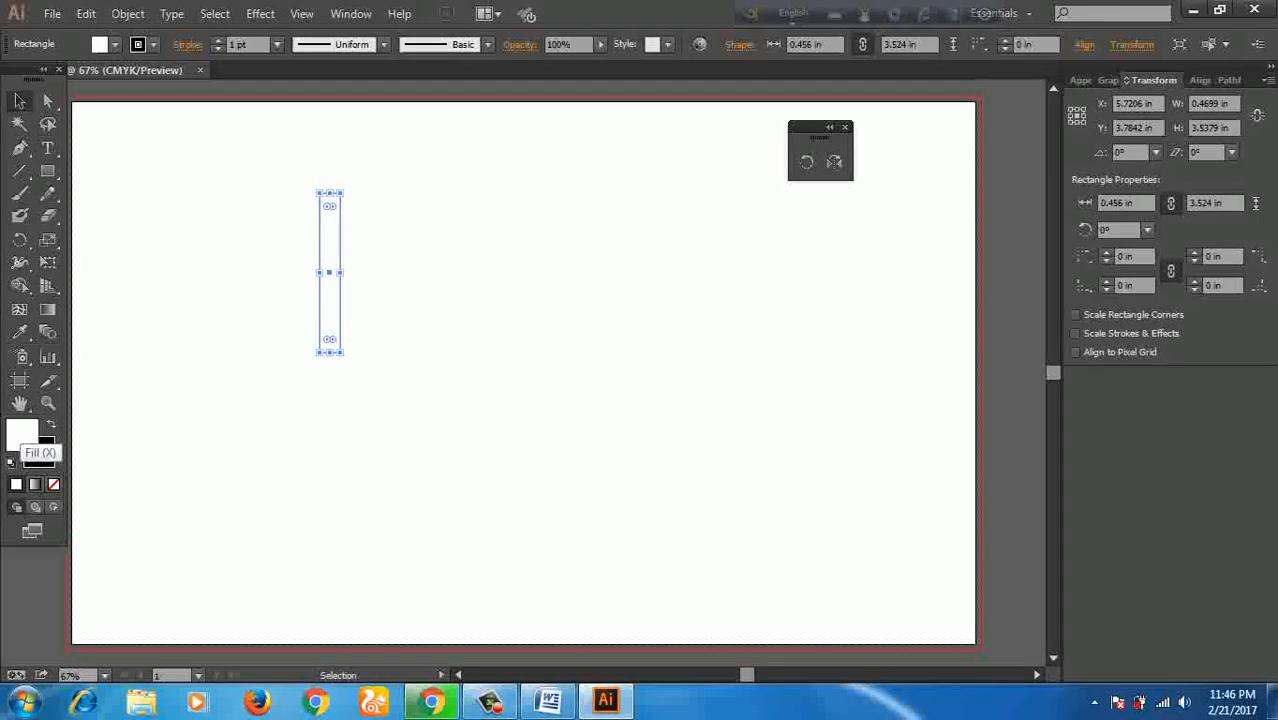
pyautogui.doubleClick(22, 434)
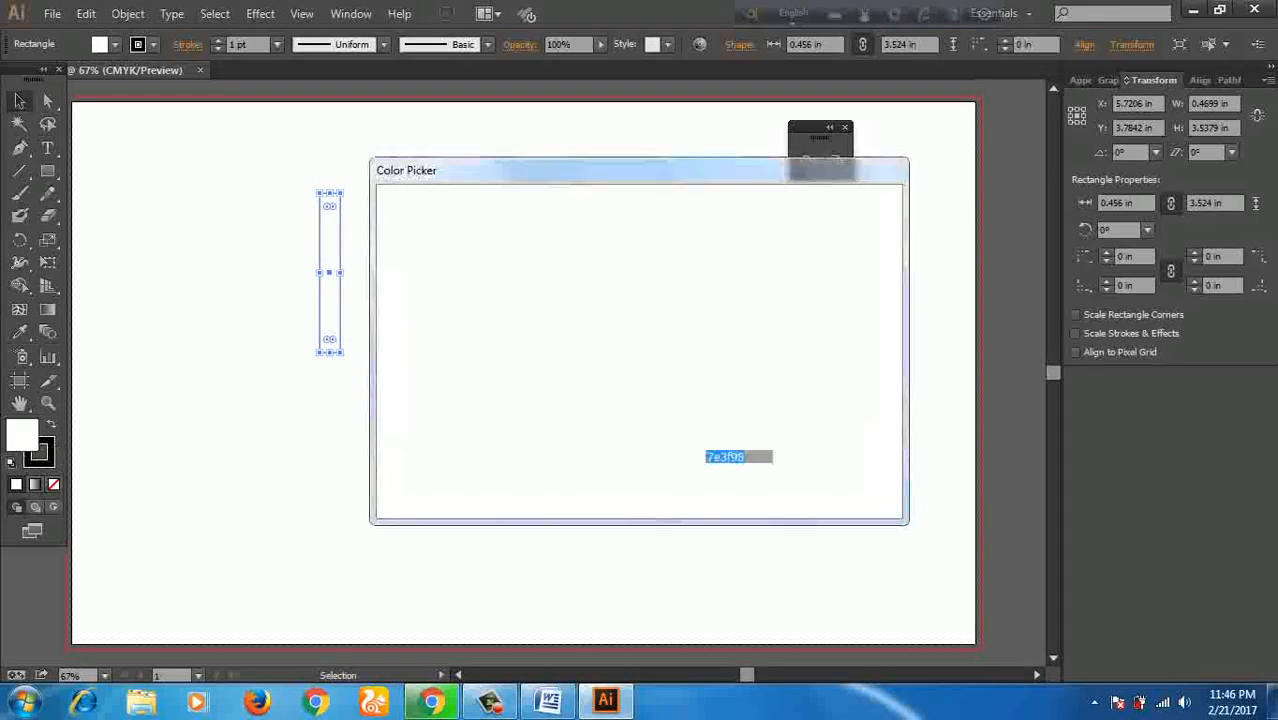
pyautogui.click(605, 249)
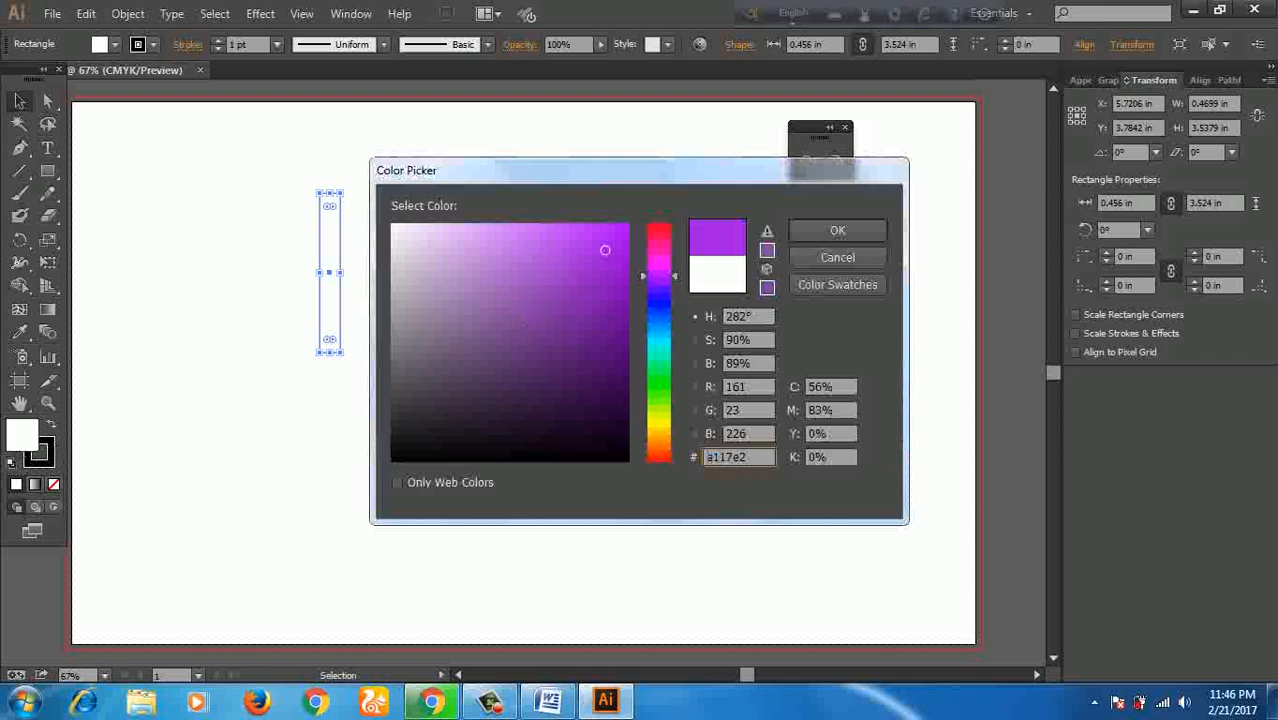
pyautogui.click(838, 231)
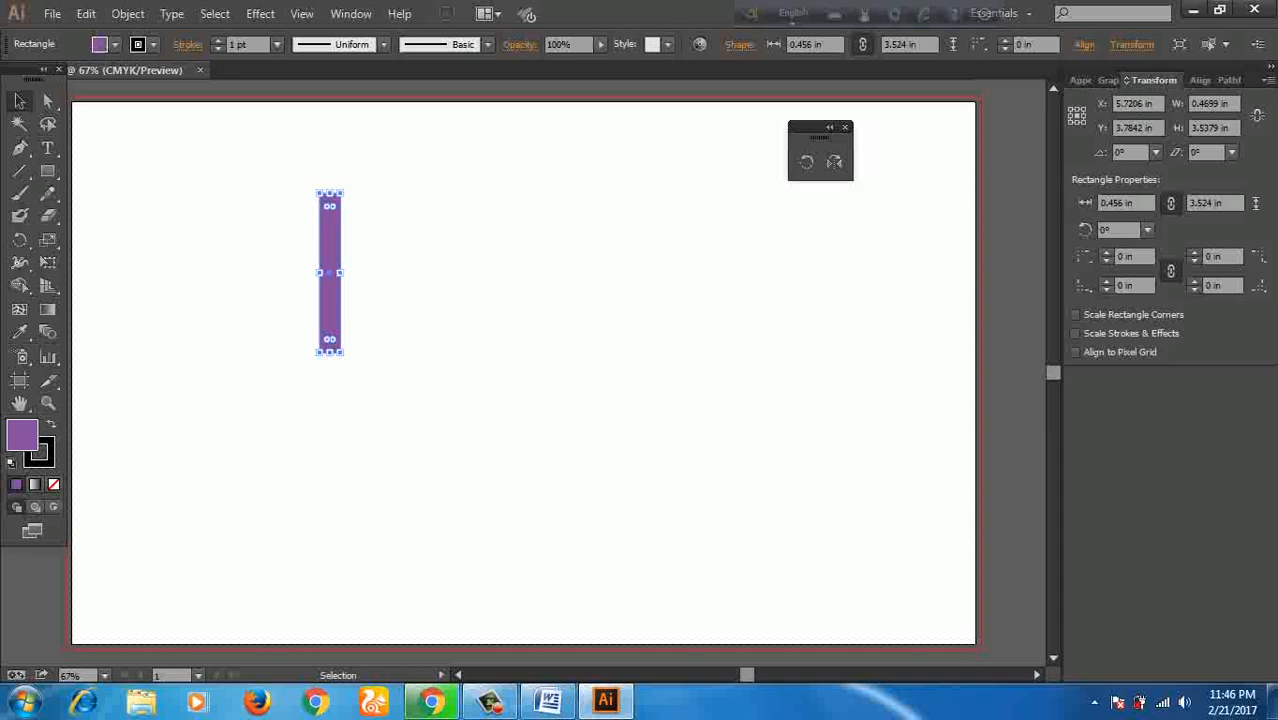
pyautogui.click(440, 290)
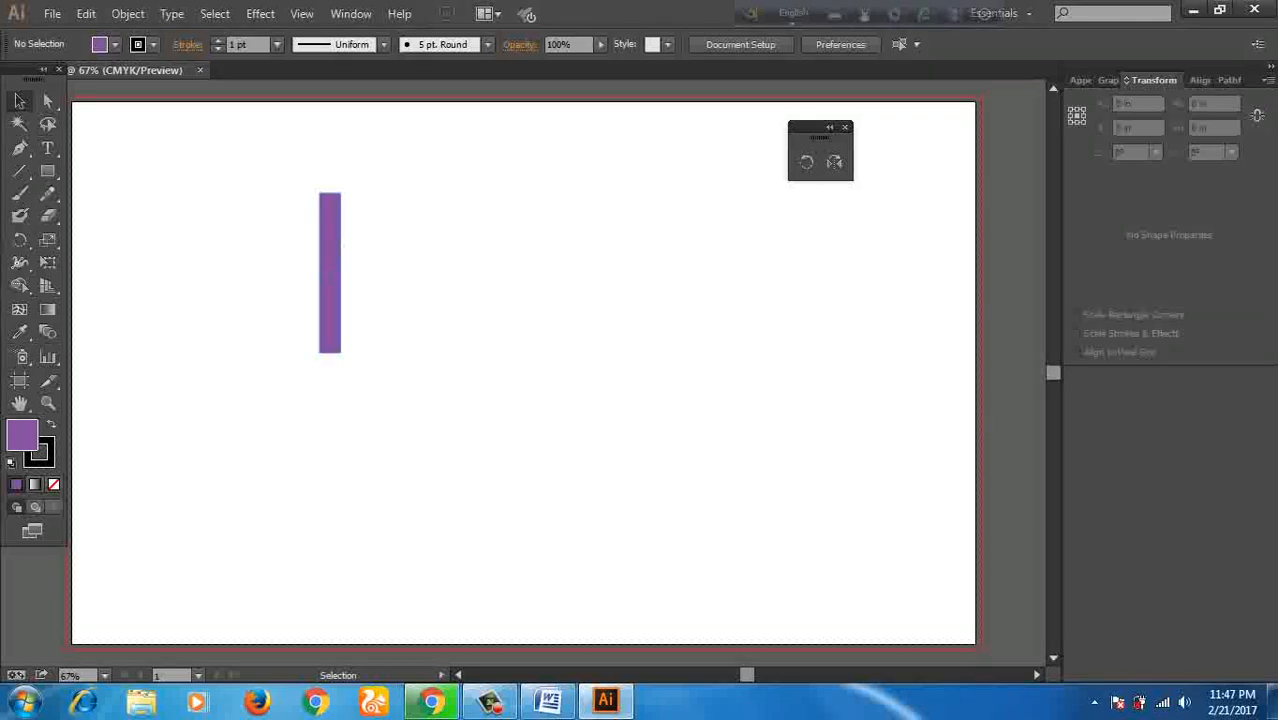
# Step: Start rotating the purple rectangle about its centre and preview an angle of 5°
pyautogui.click(332, 250)
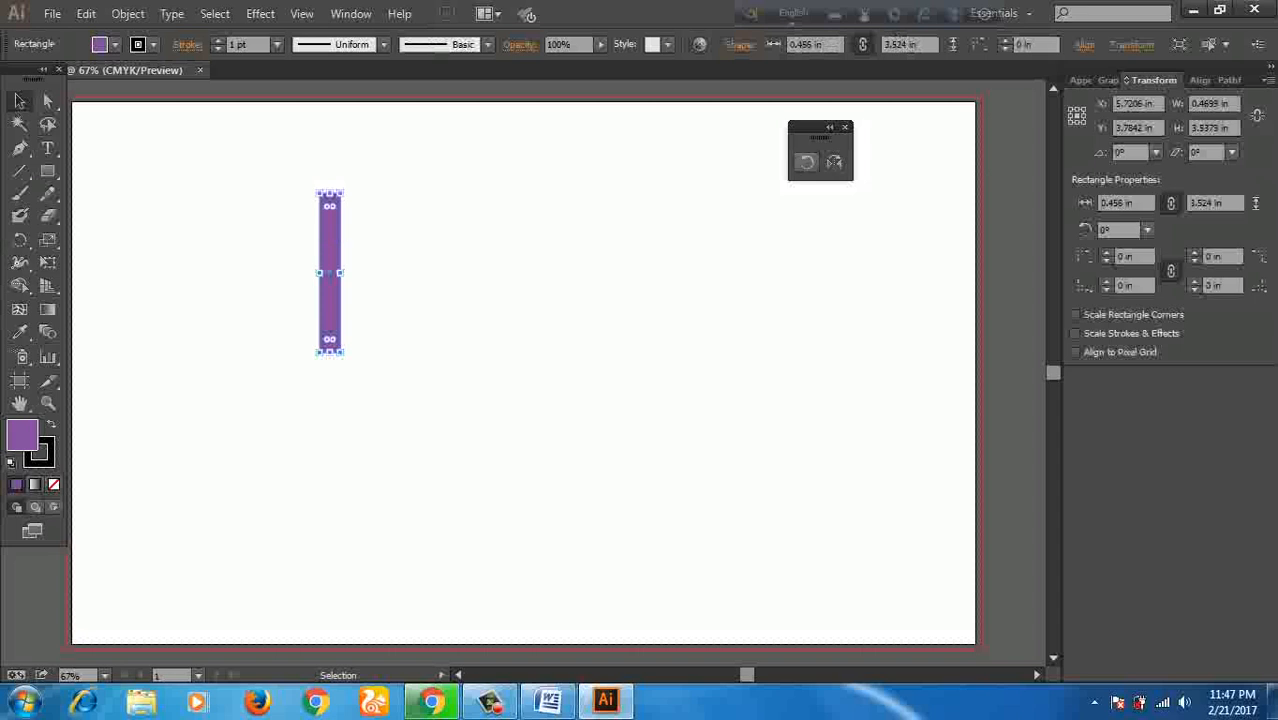
pyautogui.click(806, 162)
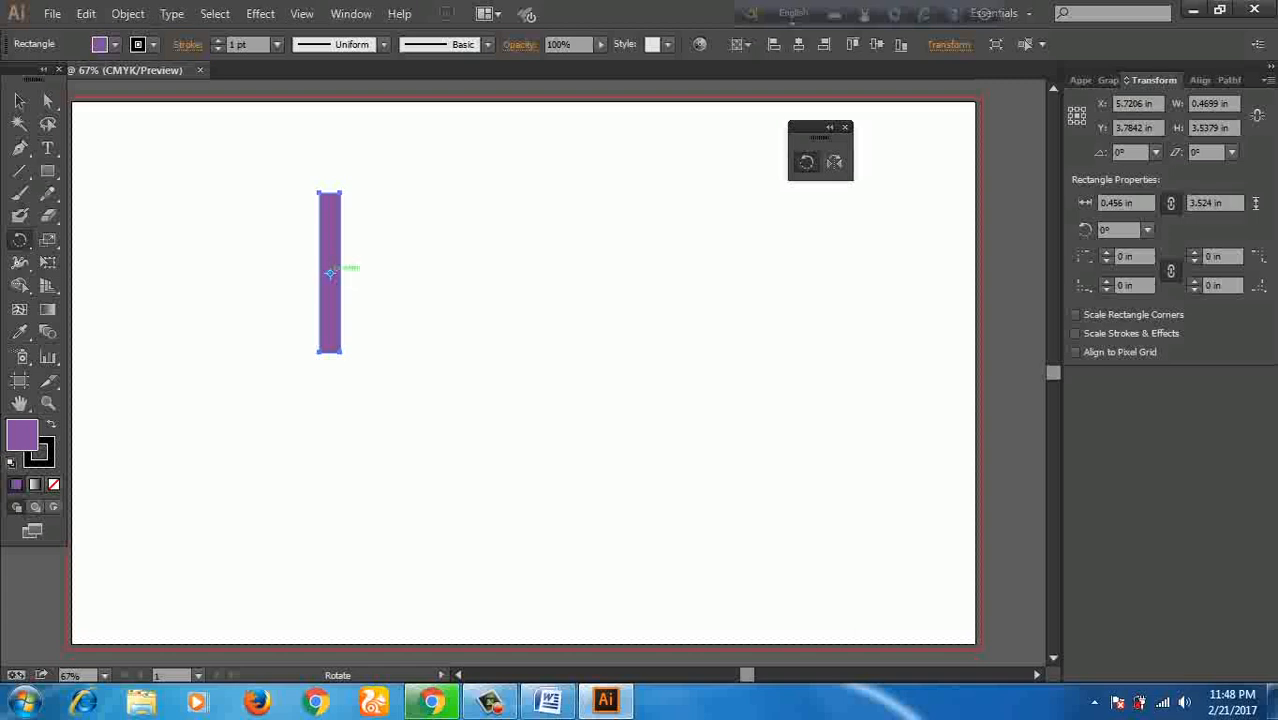
pyautogui.keyDown('alt'); pyautogui.click(330, 272); pyautogui.keyUp('alt')
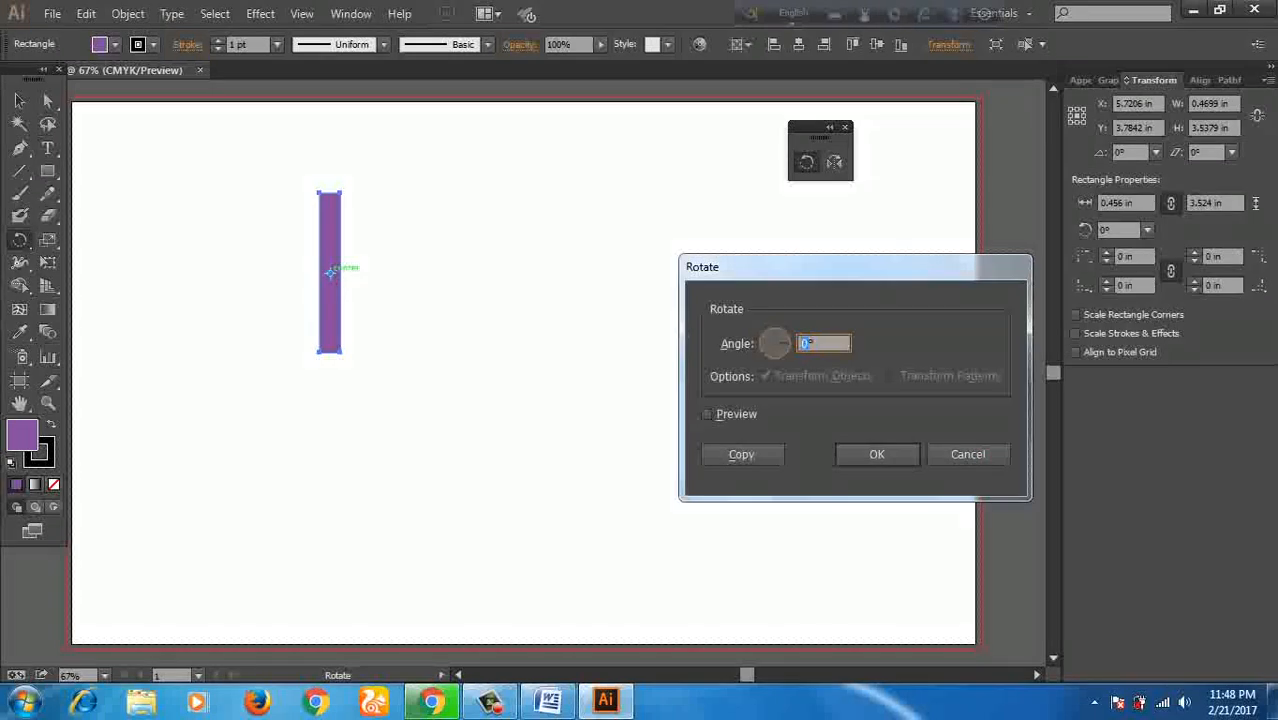
pyautogui.write('4')
pyautogui.press('BackSpace')
pyautogui.write('5')
pyautogui.press('Tab')
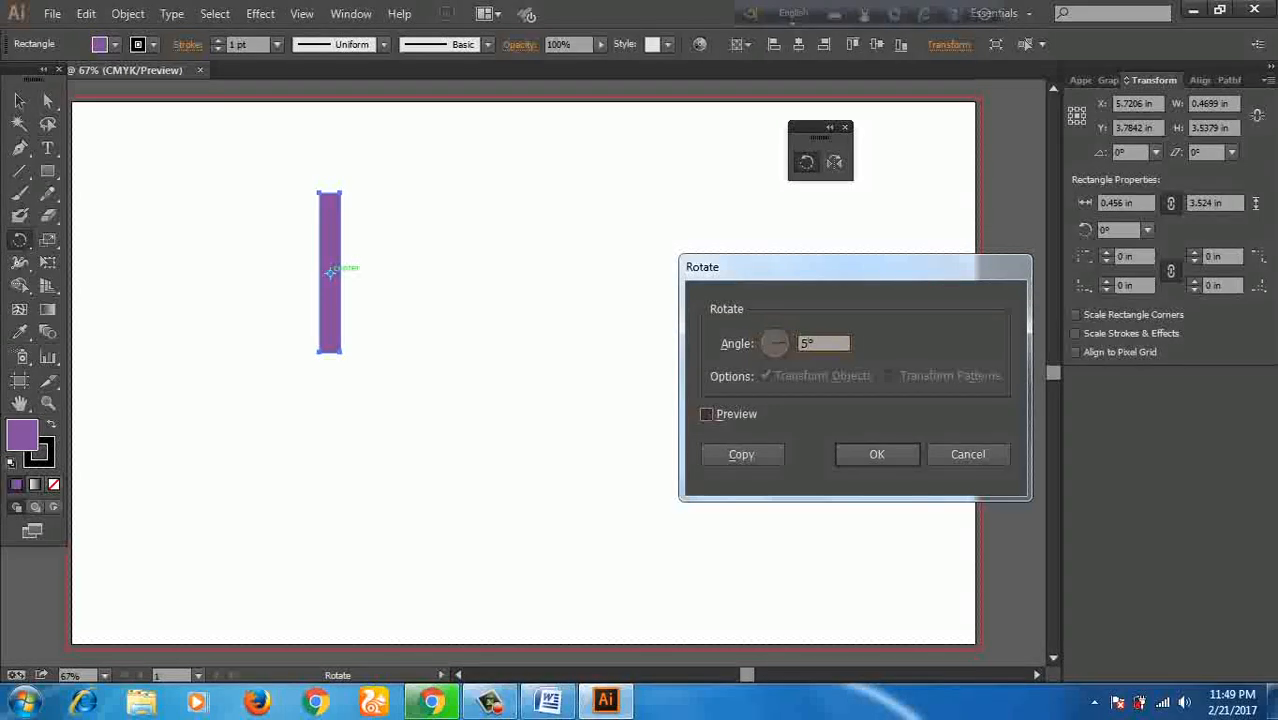
pyautogui.press('space')
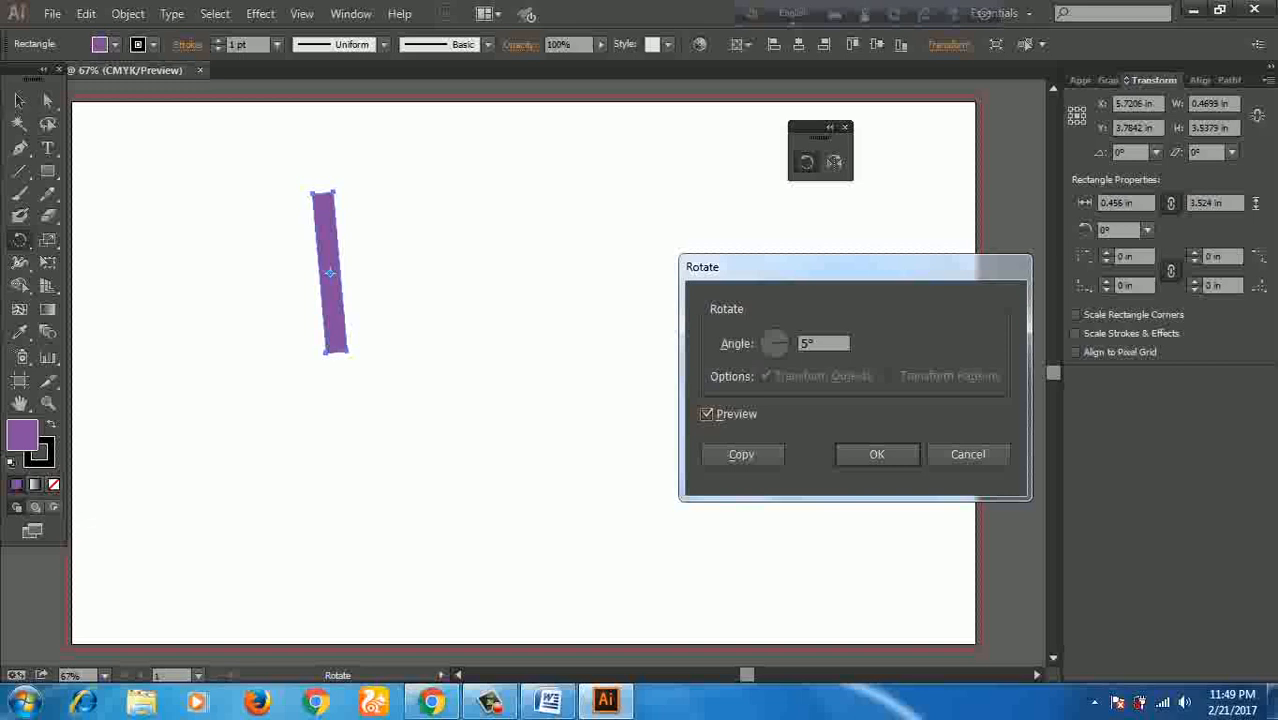
# Step: Set the rotation angle to 10° and create a rotated copy of the purple rectangle
pyautogui.doubleClick(806, 343)
pyautogui.write('1')
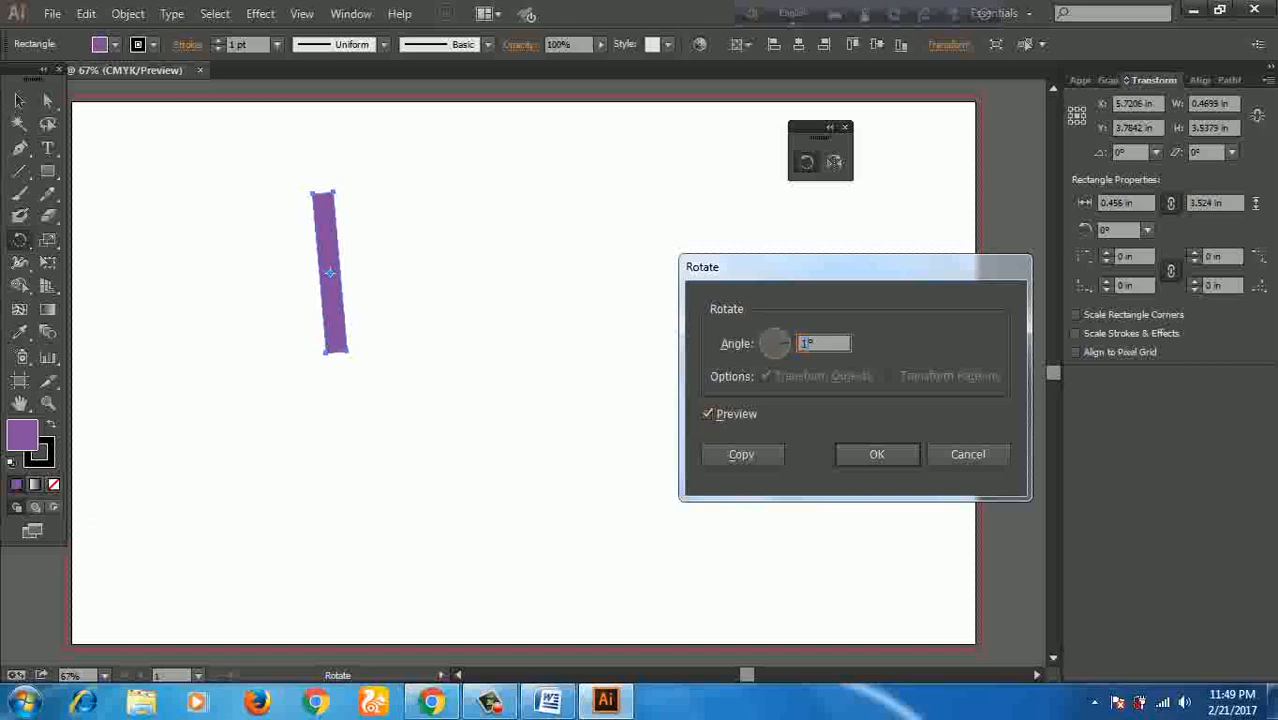
pyautogui.write('0')
pyautogui.press('Tab')
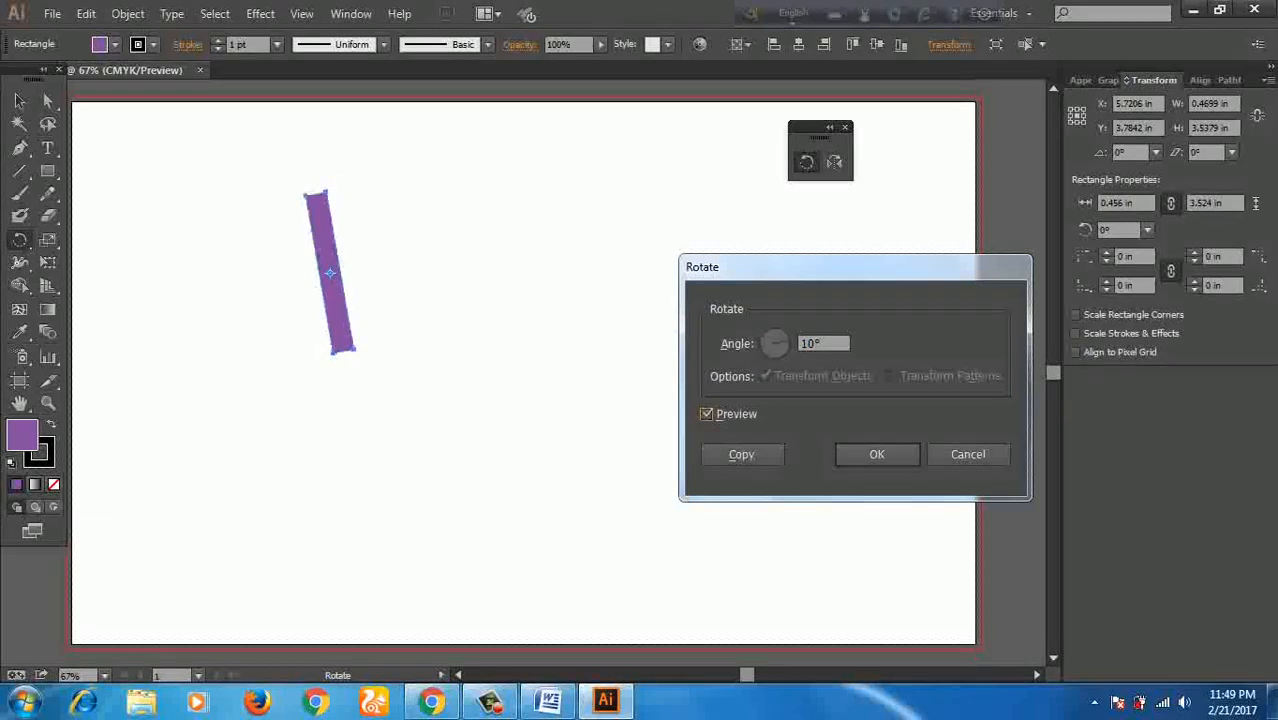
pyautogui.press('Escape')
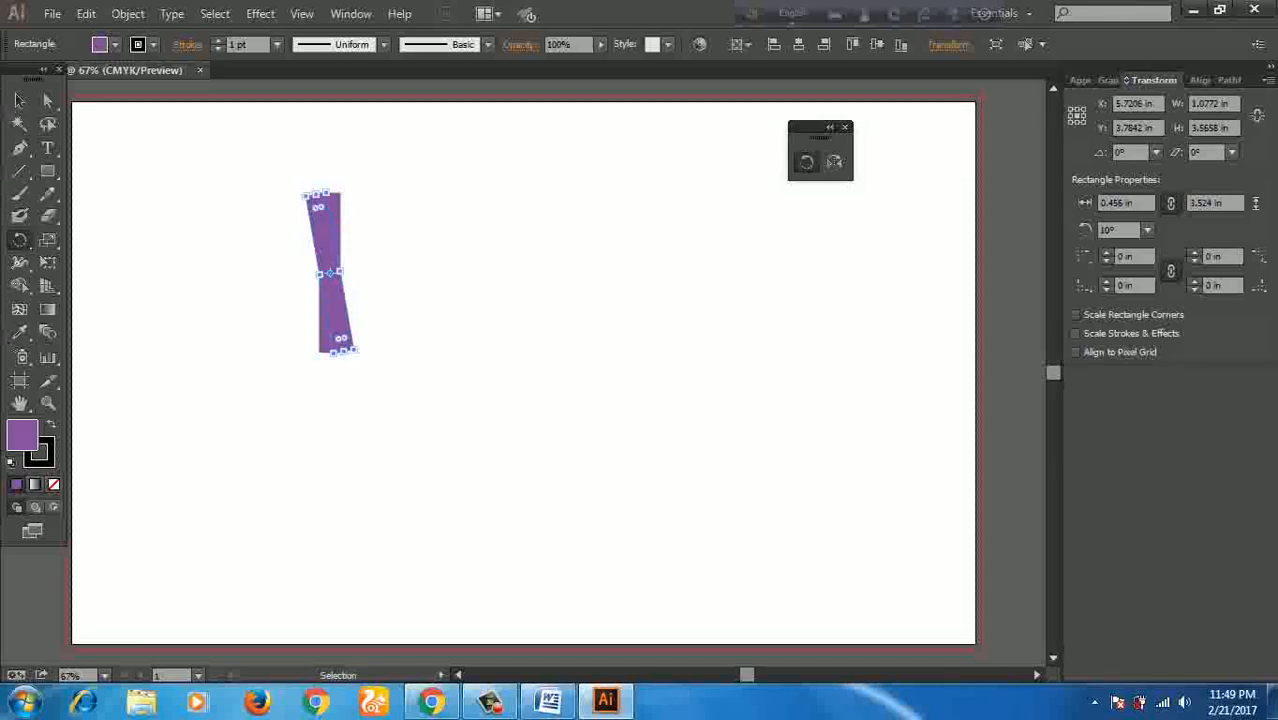
# Step: Repeat the 10° rotated copy until the rectangles form a full disc, and deselect everything
pyautogui.hotkey('ctrl', 'd')
pyautogui.hotkey('ctrl', 'd')
pyautogui.hotkey('ctrl', 'd')
pyautogui.hotkey('ctrl', 'd')
pyautogui.hotkey('ctrl', 'd')
pyautogui.hotkey('ctrl', 'd')
pyautogui.hotkey('ctrl', 'd')
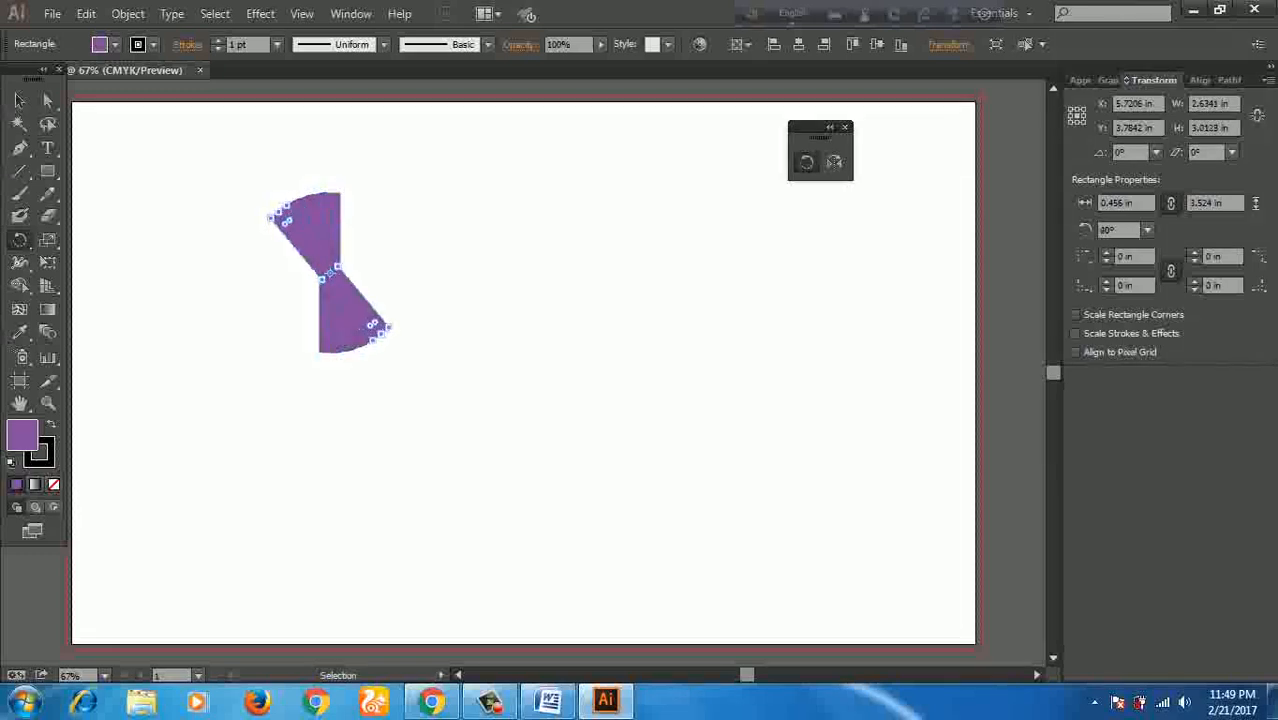
pyautogui.hotkey('ctrl', 'd')
pyautogui.hotkey('ctrl', 'd')
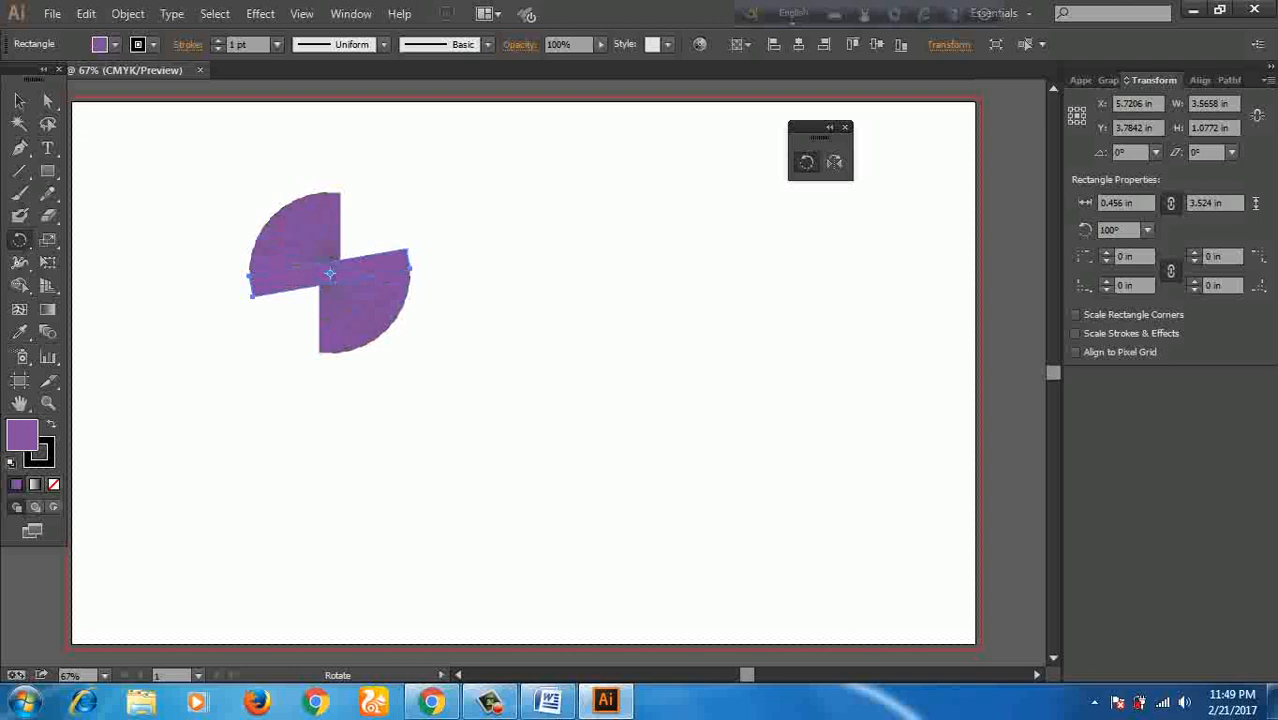
pyautogui.press('v')
pyautogui.hotkey('ctrl', 'd')
pyautogui.hotkey('ctrl', 'd')
pyautogui.hotkey('ctrl', 'd')
pyautogui.hotkey('ctrl', 'd')
pyautogui.hotkey('ctrl', 'd')
pyautogui.hotkey('ctrl', 'd')
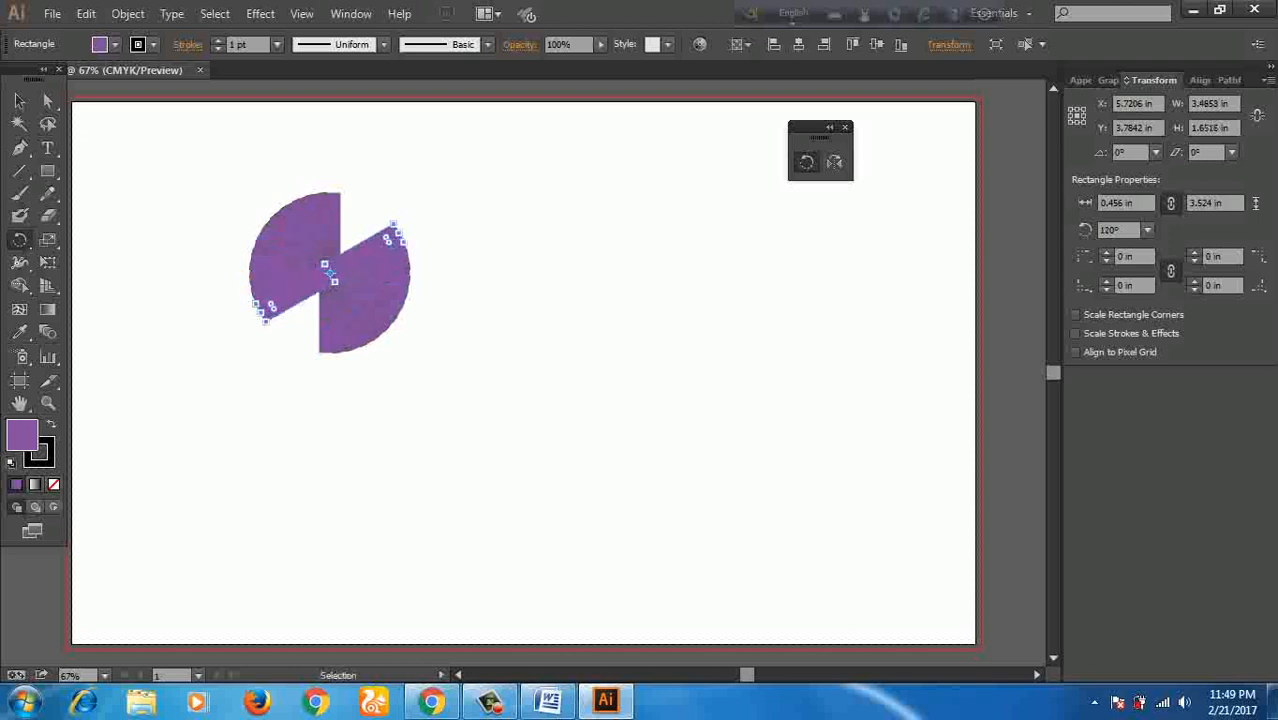
pyautogui.hotkey('ctrl', 'd')
pyautogui.hotkey('ctrl', 'd')
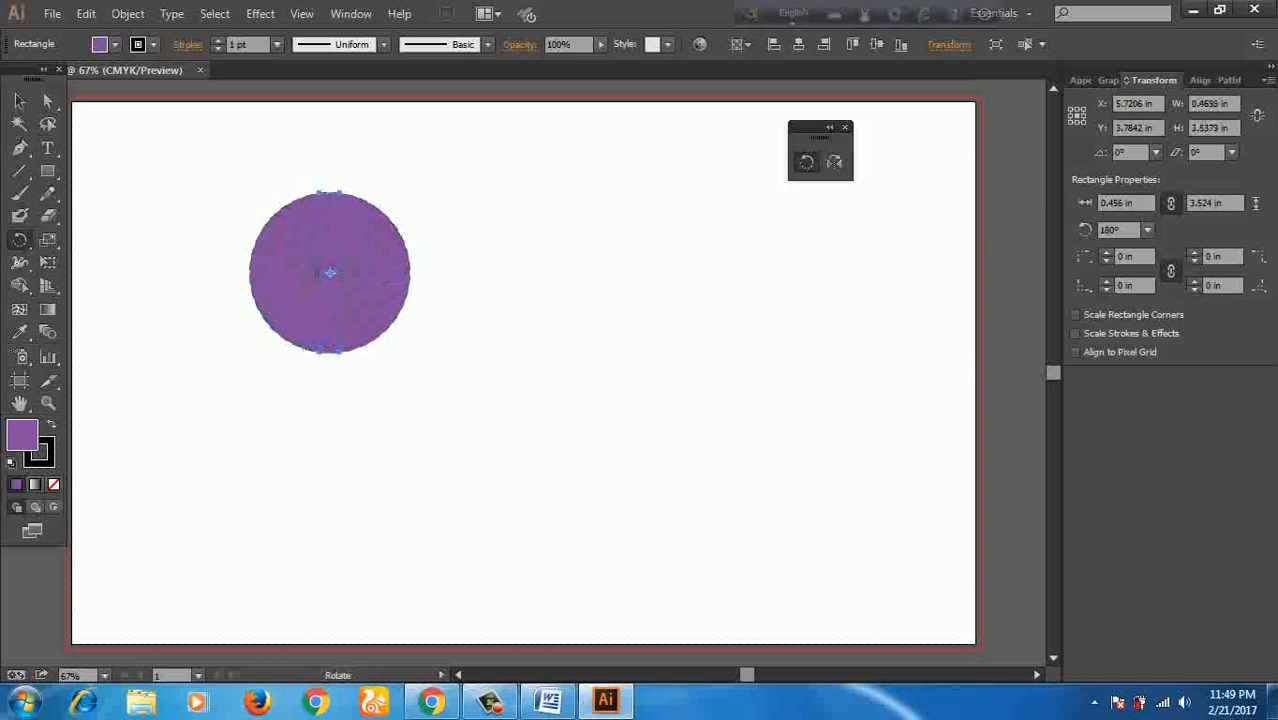
pyautogui.click(20, 101)
pyautogui.click(480, 290)
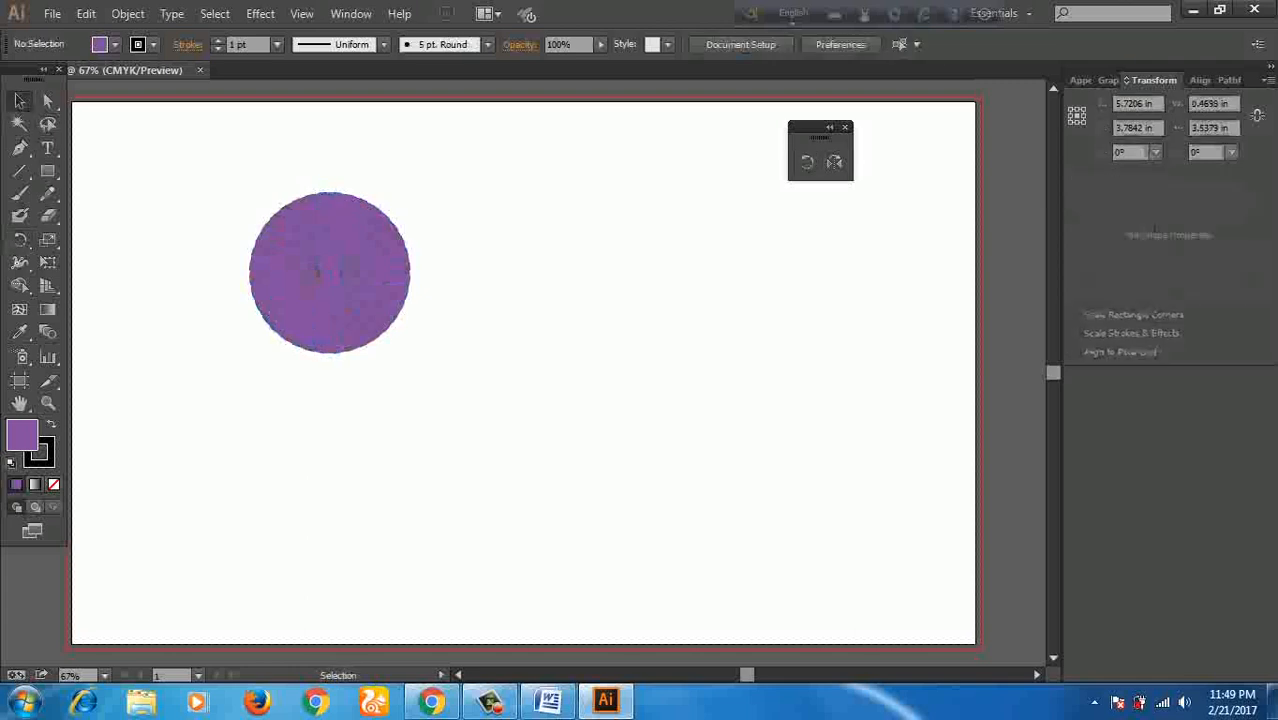
pyautogui.click(330, 262)
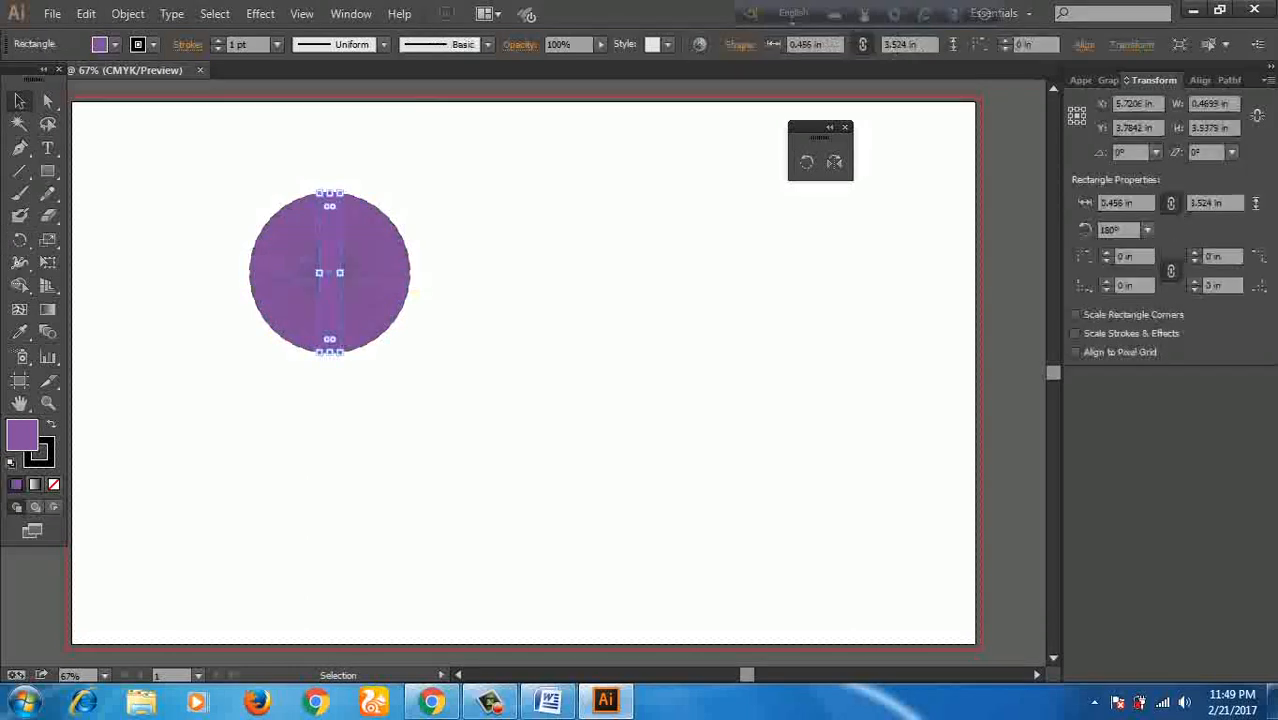
pyautogui.click(480, 290)
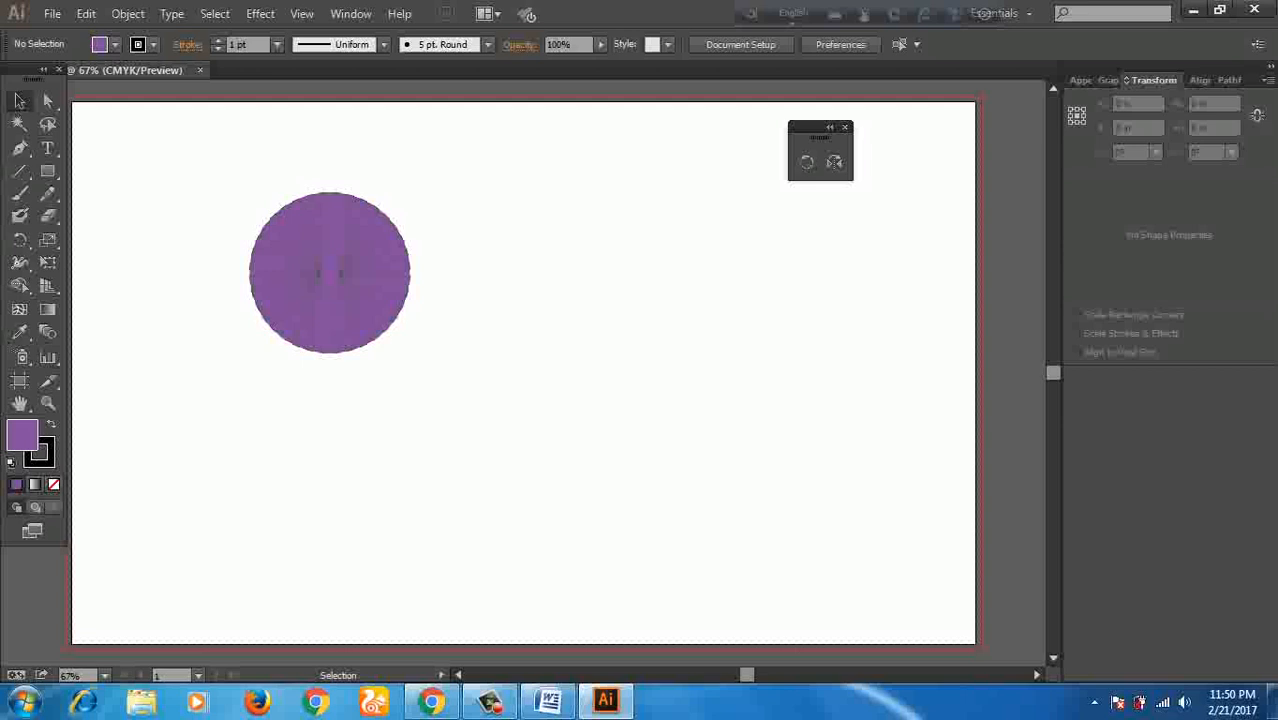
# Step: Delete the whole purple disc and draw a narrow upright rectangle of about 0.29 by 1.62 in on the artboard's upper left
pyautogui.moveTo(231, 189); pyautogui.dragTo(491, 404)
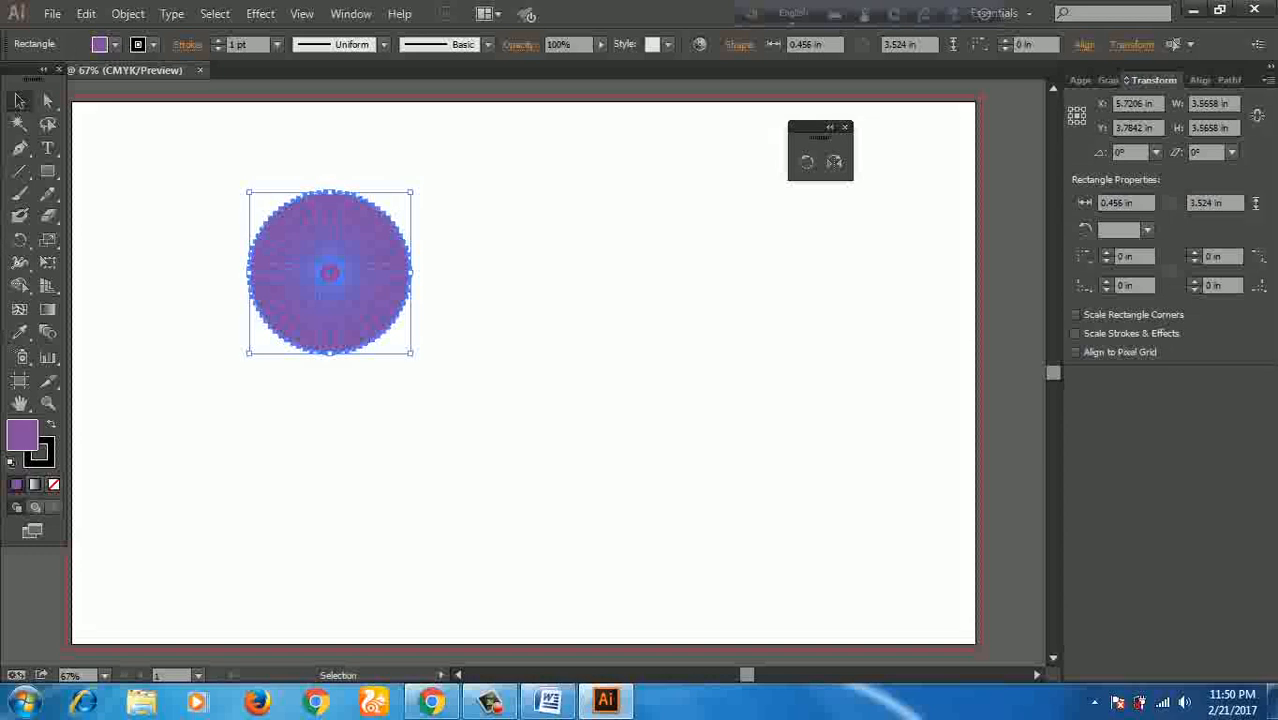
pyautogui.hotkey('ctrl', 'c')
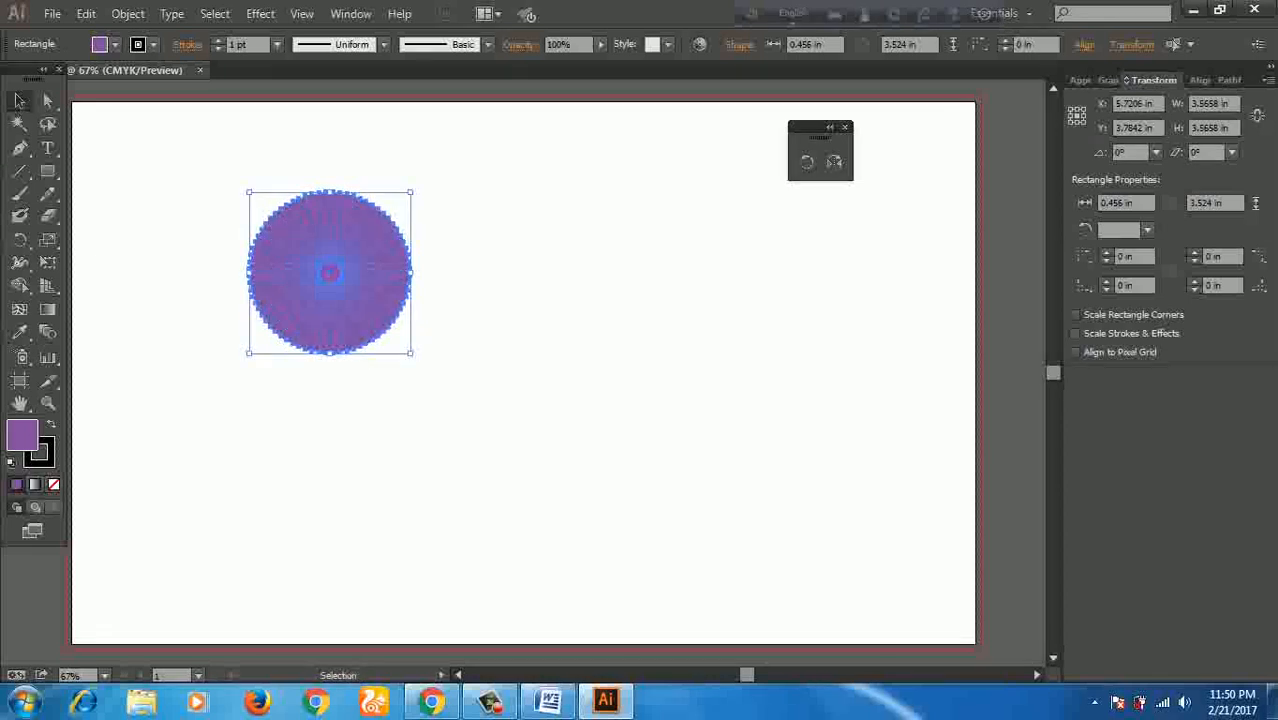
pyautogui.press('Delete')
pyautogui.click(47, 171)
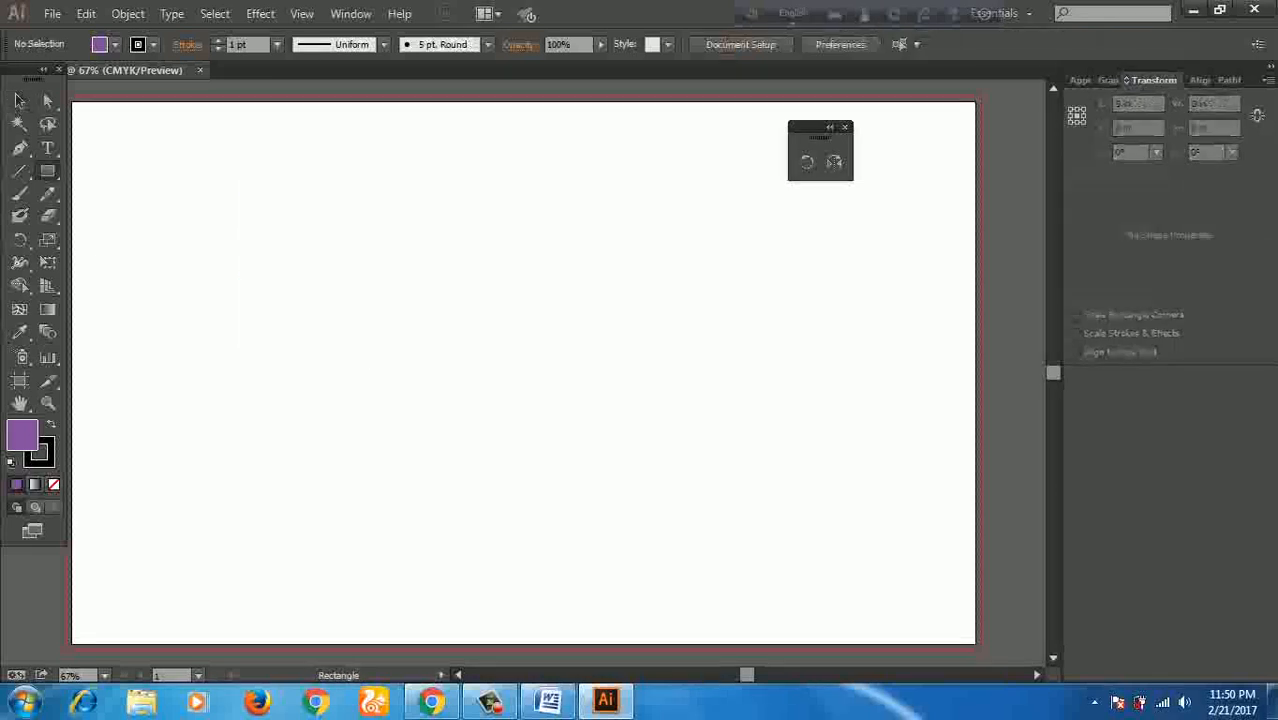
pyautogui.moveTo(286, 196); pyautogui.dragTo(299, 269)
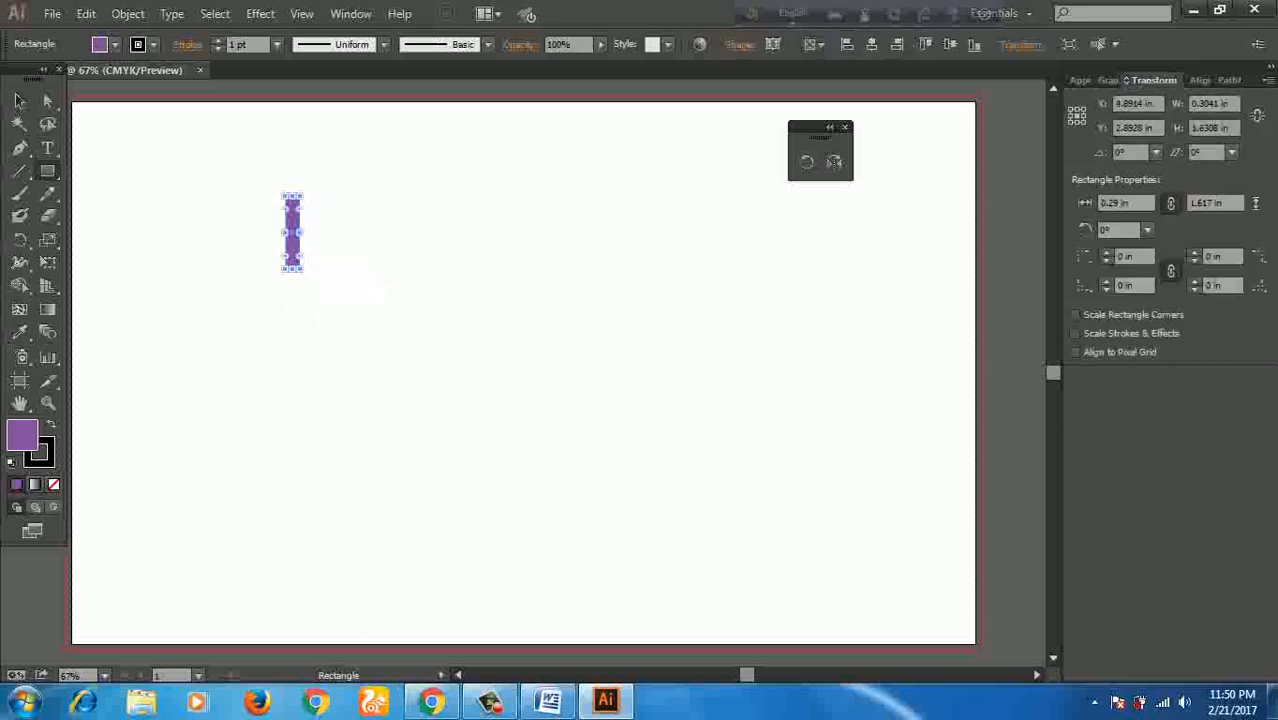
# Step: Create a copy of the small rectangle rotated 6° about a point well below it
pyautogui.press('r')
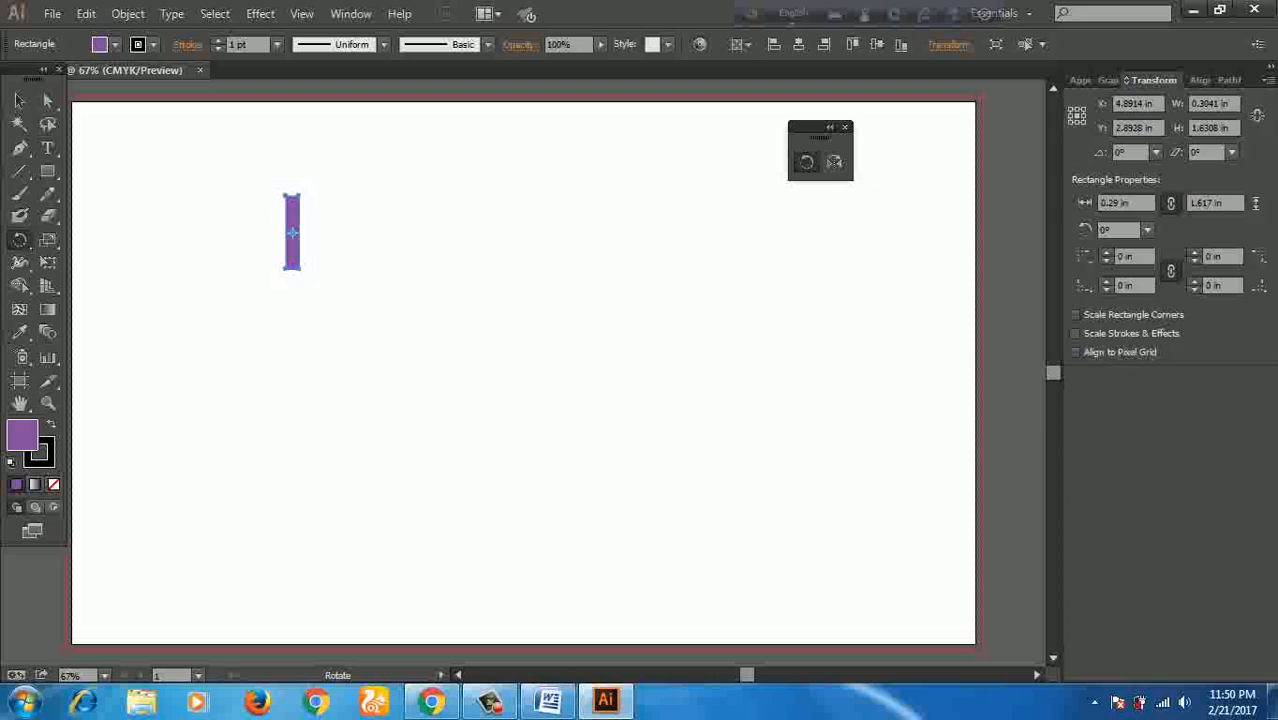
pyautogui.keyDown('alt'); pyautogui.click(292, 386); pyautogui.keyUp('alt')
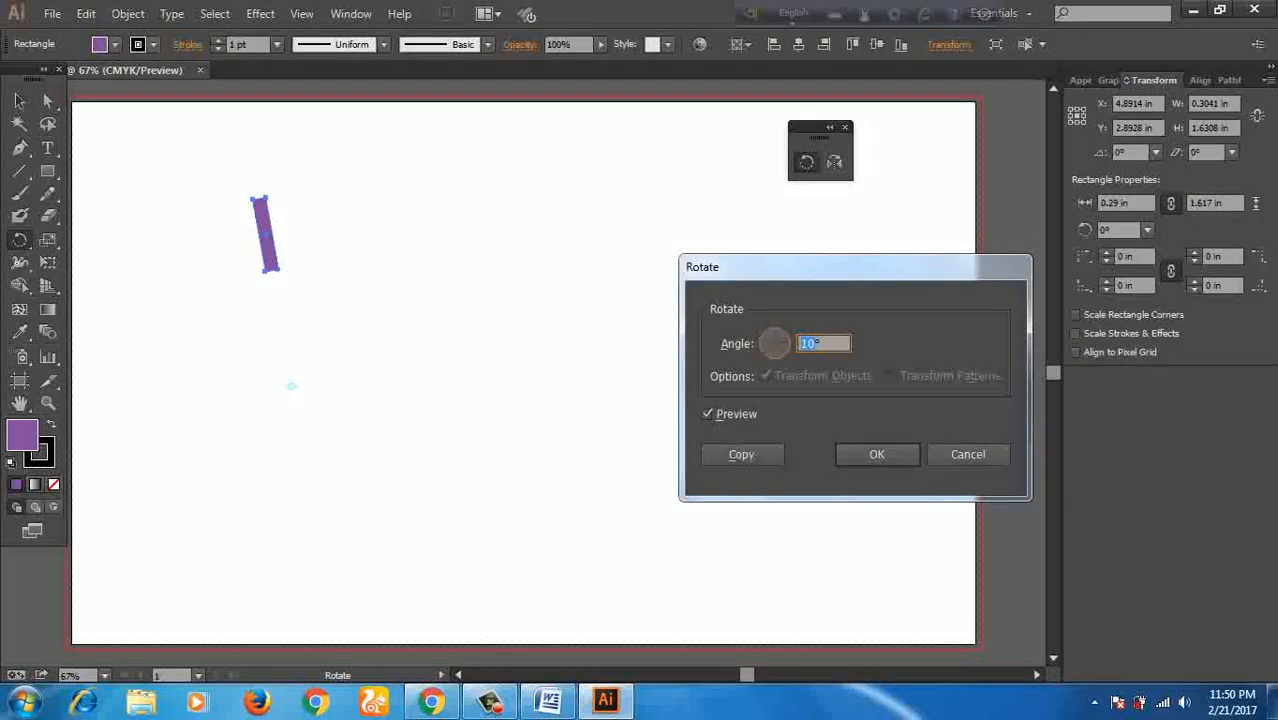
pyautogui.write('6')
pyautogui.click(741, 454)
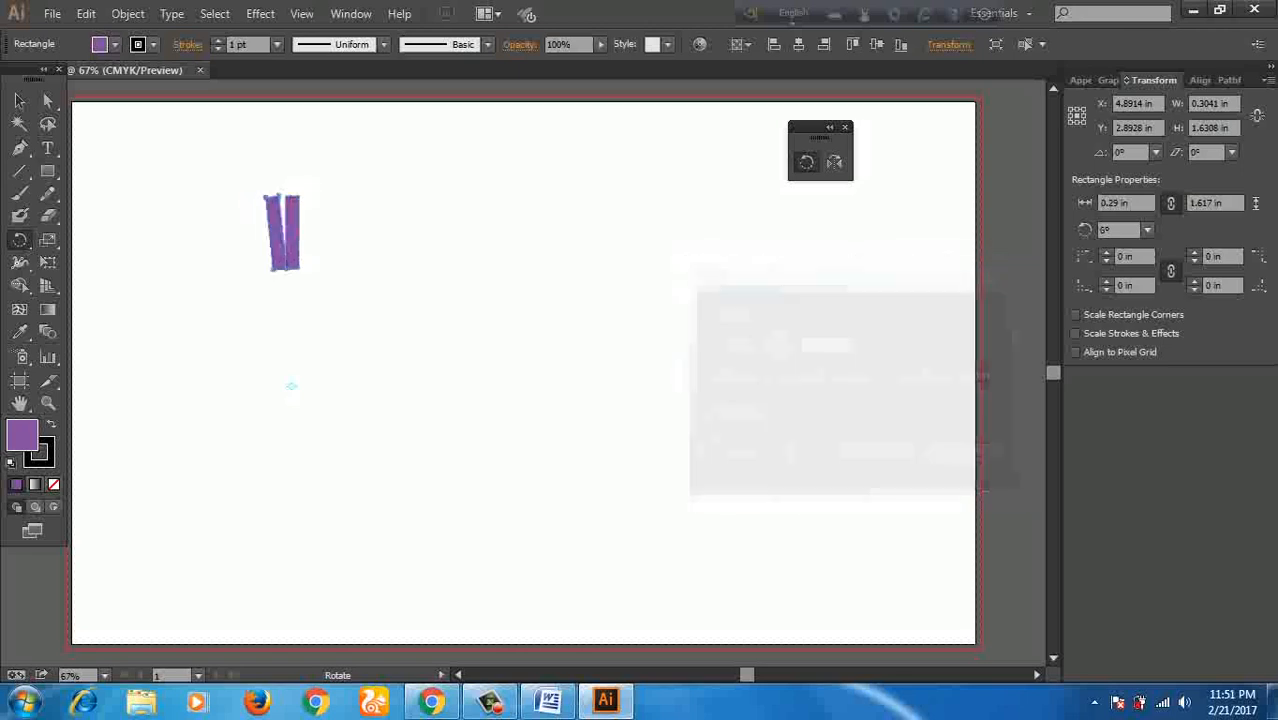
# Step: Repeat the 6° rotated copy around the lower pivot point until the bars form a complete ring
pyautogui.press('ctrl')
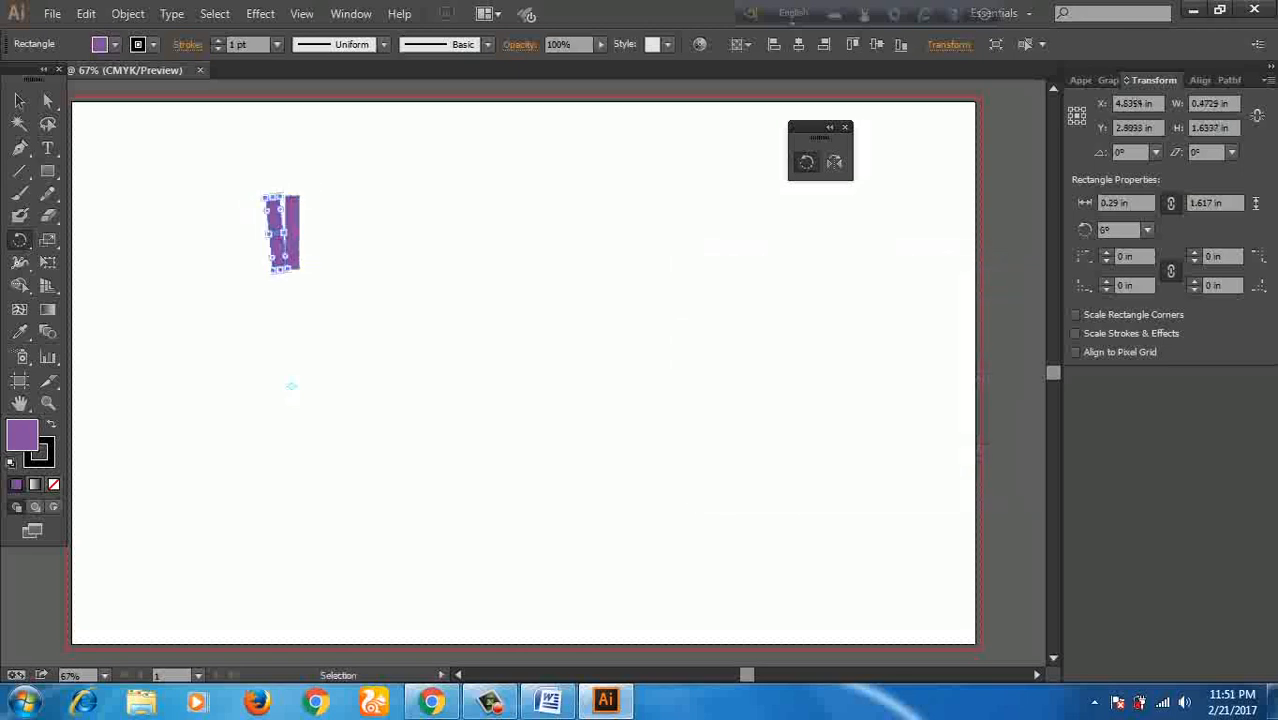
pyautogui.hotkey('ctrl', 'd')
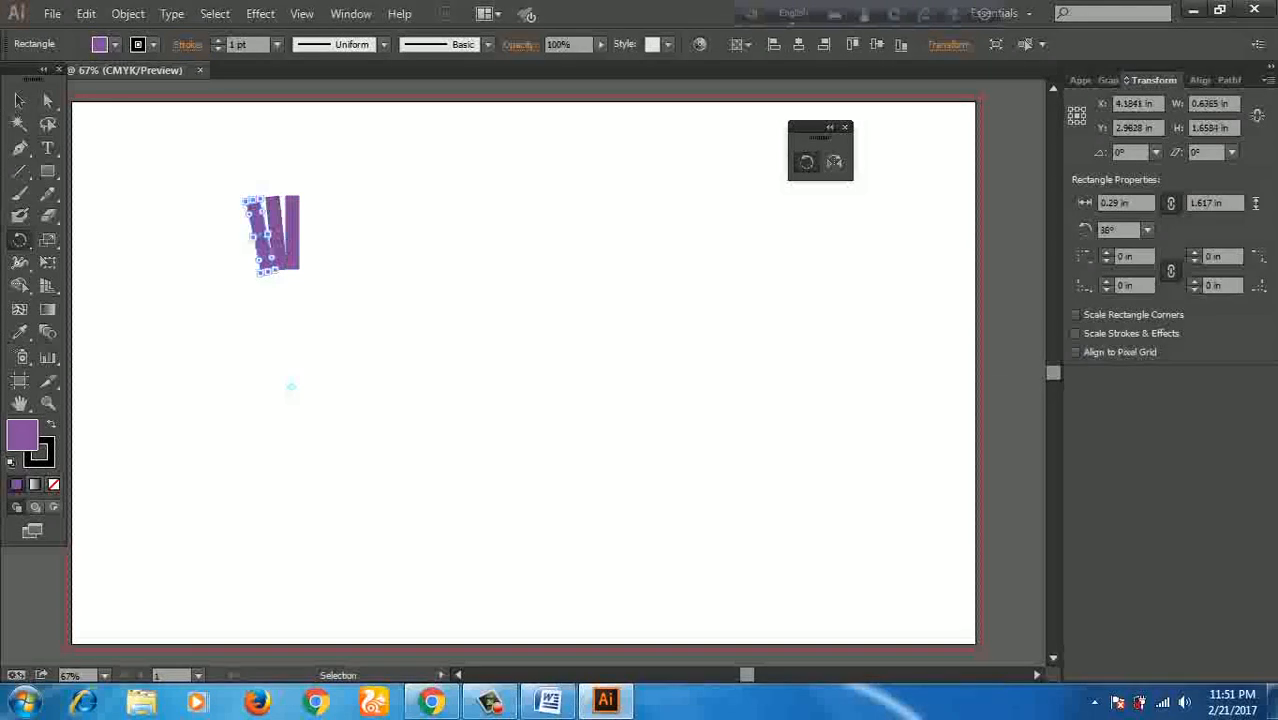
pyautogui.hotkey('ctrl', 'd')
pyautogui.hotkey('ctrl', 'd')
pyautogui.hotkey('ctrl', 'd')
pyautogui.hotkey('ctrl', 'd')
pyautogui.hotkey('ctrl', 'd')
pyautogui.hotkey('ctrl', 'd')
pyautogui.hotkey('ctrl', 'd')
pyautogui.hotkey('ctrl', 'd')
pyautogui.hotkey('ctrl', 'd')
pyautogui.hotkey('ctrl', 'd')
pyautogui.hotkey('ctrl', 'd')
pyautogui.hotkey('ctrl', 'd')
pyautogui.hotkey('ctrl', 'd')
pyautogui.hotkey('ctrl', 'd')
pyautogui.hotkey('ctrl', 'd')
pyautogui.hotkey('ctrl', 'd')
pyautogui.hotkey('ctrl', 'd')
pyautogui.hotkey('ctrl', 'd')
pyautogui.hotkey('ctrl', 'd')
pyautogui.hotkey('ctrl', 'd')
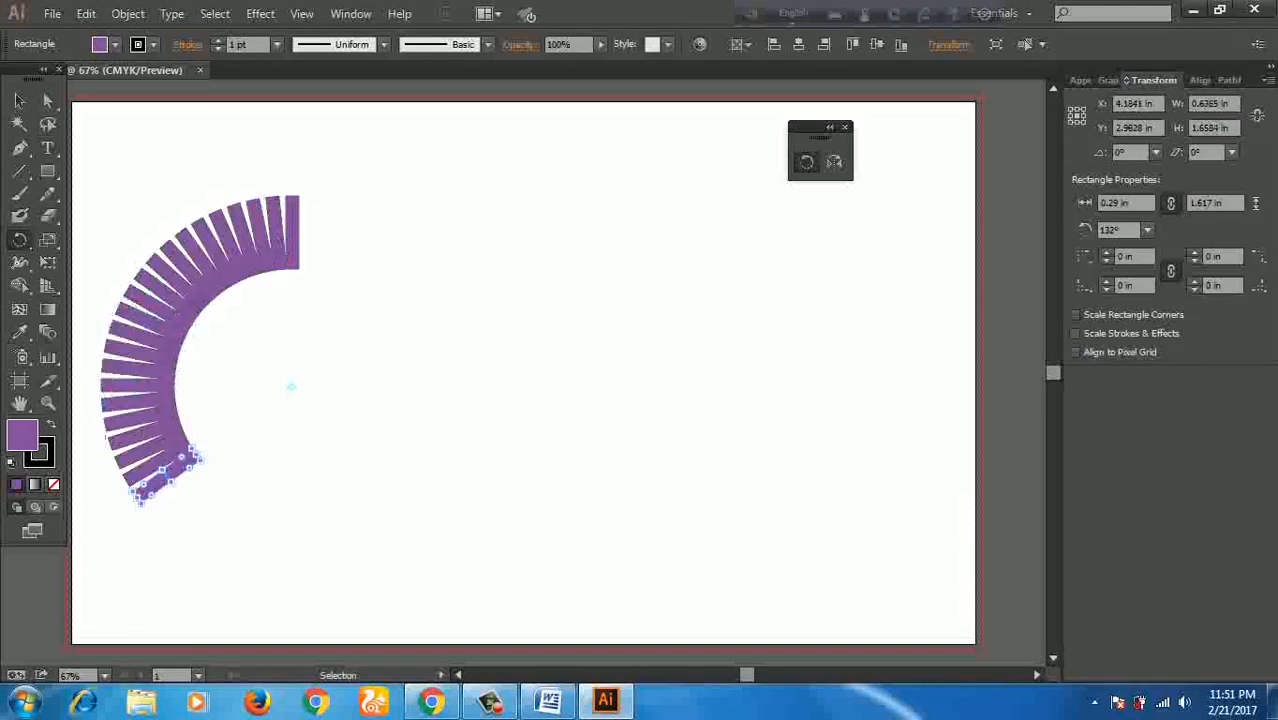
pyautogui.hotkey('ctrl', 'd')
pyautogui.hotkey('ctrl', 'd')
pyautogui.hotkey('ctrl', 'd')
pyautogui.hotkey('ctrl', 'd')
pyautogui.hotkey('ctrl', 'd')
pyautogui.hotkey('ctrl', 'd')
pyautogui.hotkey('ctrl', 'd')
pyautogui.hotkey('ctrl', 'd')
pyautogui.hotkey('ctrl', 'd')
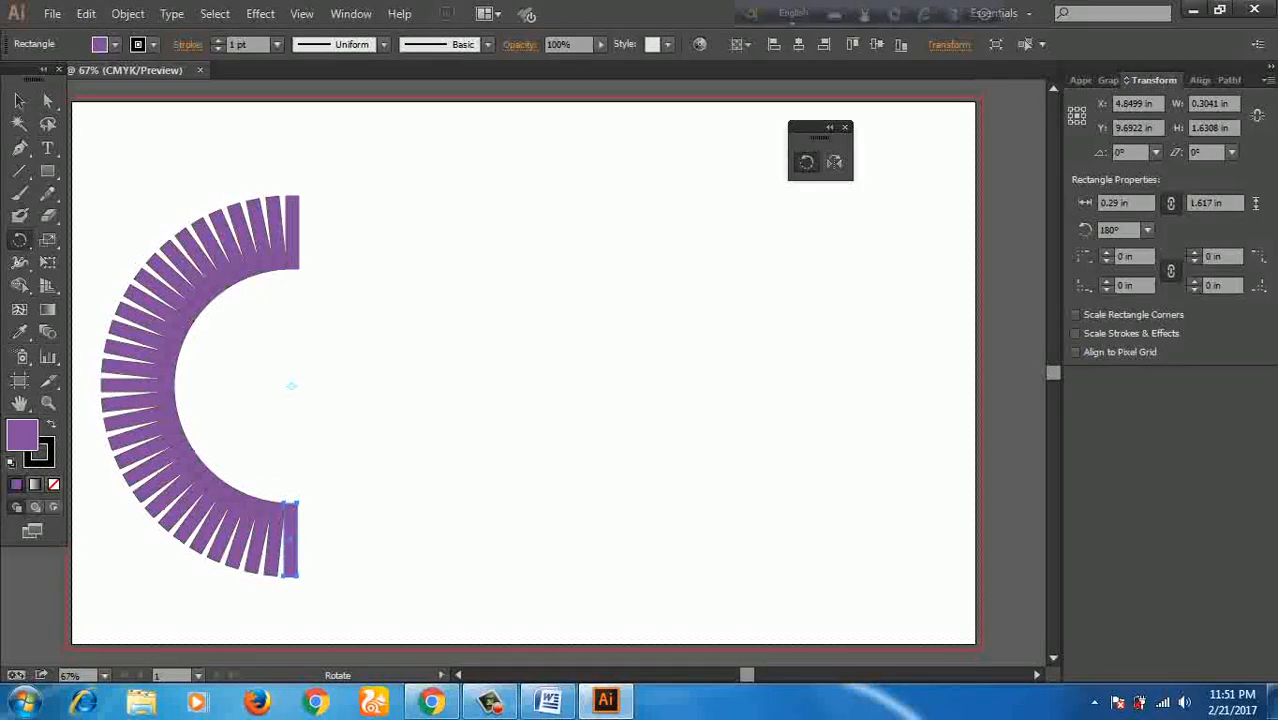
pyautogui.hotkey('ctrl', 'd')
pyautogui.hotkey('ctrl', 'd')
pyautogui.hotkey('ctrl', 'd')
pyautogui.hotkey('ctrl', 'd')
pyautogui.hotkey('ctrl', 'd')
pyautogui.hotkey('ctrl', 'd')
pyautogui.hotkey('ctrl', 'd')
pyautogui.hotkey('ctrl', 'd')
pyautogui.hotkey('ctrl', 'd')
pyautogui.hotkey('ctrl', 'd')
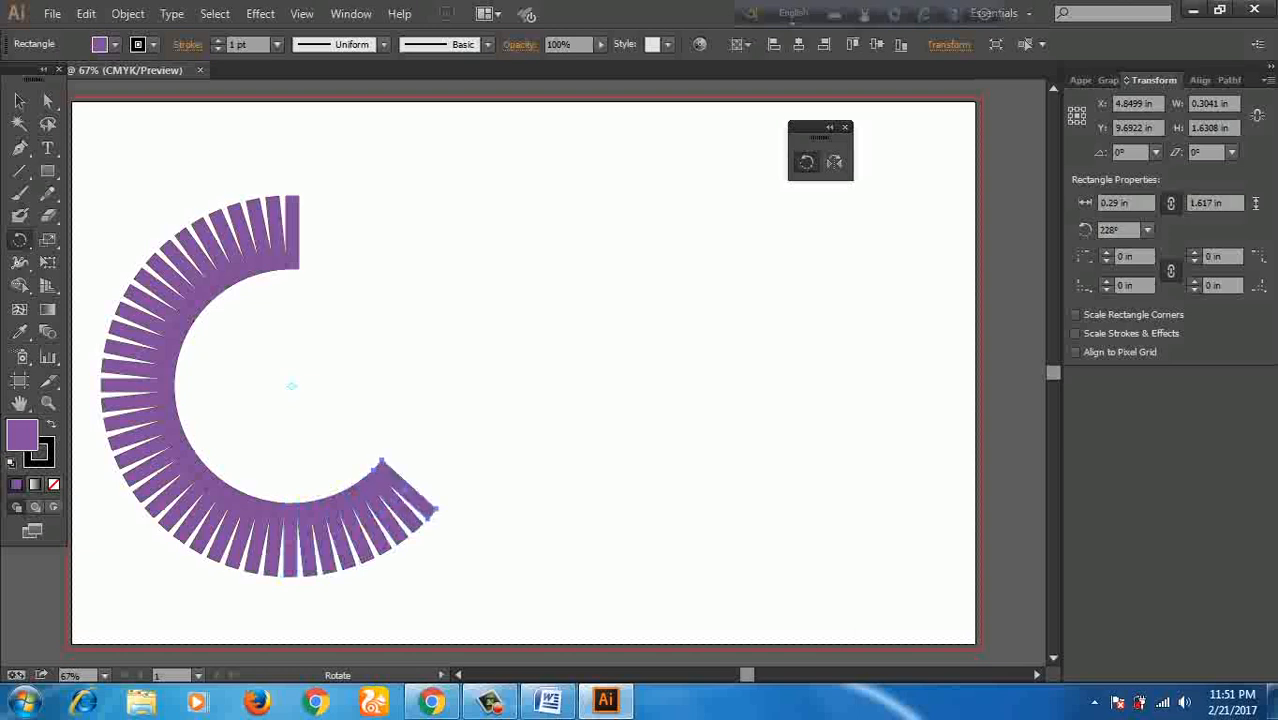
pyautogui.hotkey('ctrl', 'd')
pyautogui.hotkey('ctrl', 'd')
pyautogui.hotkey('ctrl', 'd')
pyautogui.hotkey('ctrl', 'd')
pyautogui.hotkey('ctrl', 'd')
pyautogui.hotkey('ctrl', 'd')
pyautogui.hotkey('ctrl', 'd')
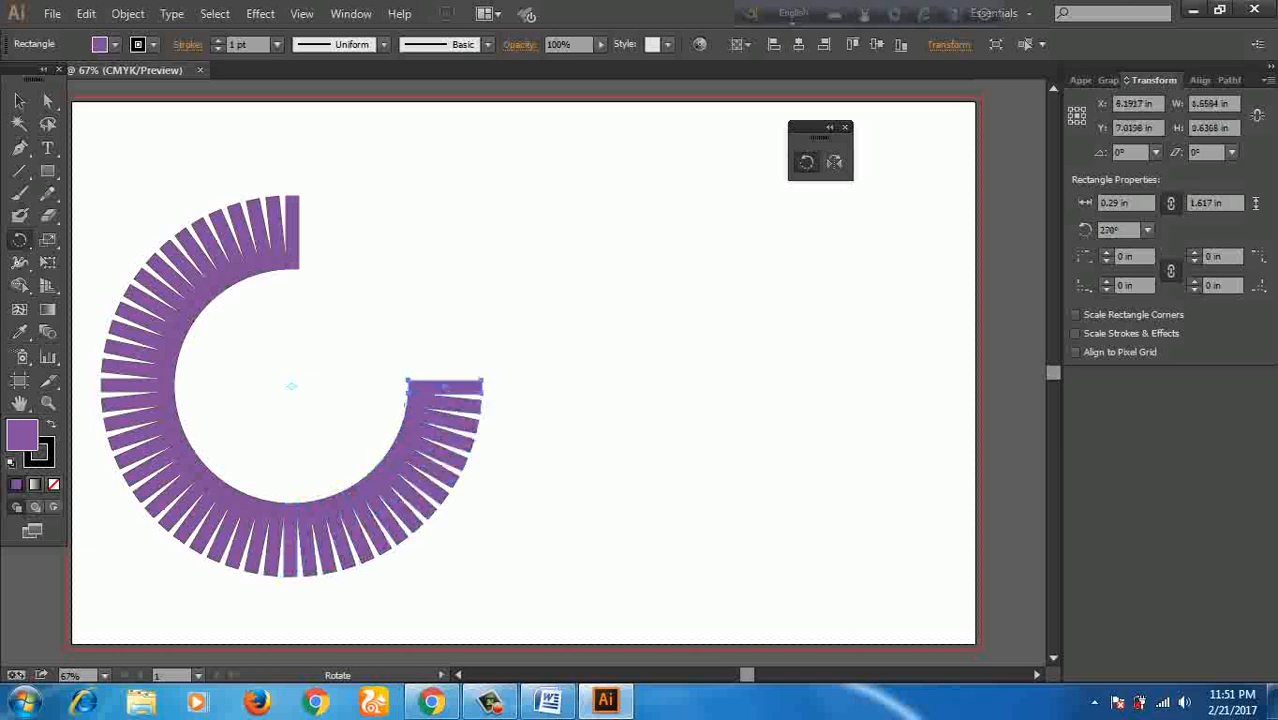
pyautogui.hotkey('ctrl', 'd')
pyautogui.hotkey('ctrl', 'd')
pyautogui.hotkey('ctrl', 'd')
pyautogui.hotkey('ctrl', 'd')
pyautogui.hotkey('ctrl', 'd')
pyautogui.hotkey('ctrl', 'd')
pyautogui.hotkey('ctrl', 'd')
pyautogui.hotkey('ctrl', 'd')
pyautogui.hotkey('ctrl', 'd')
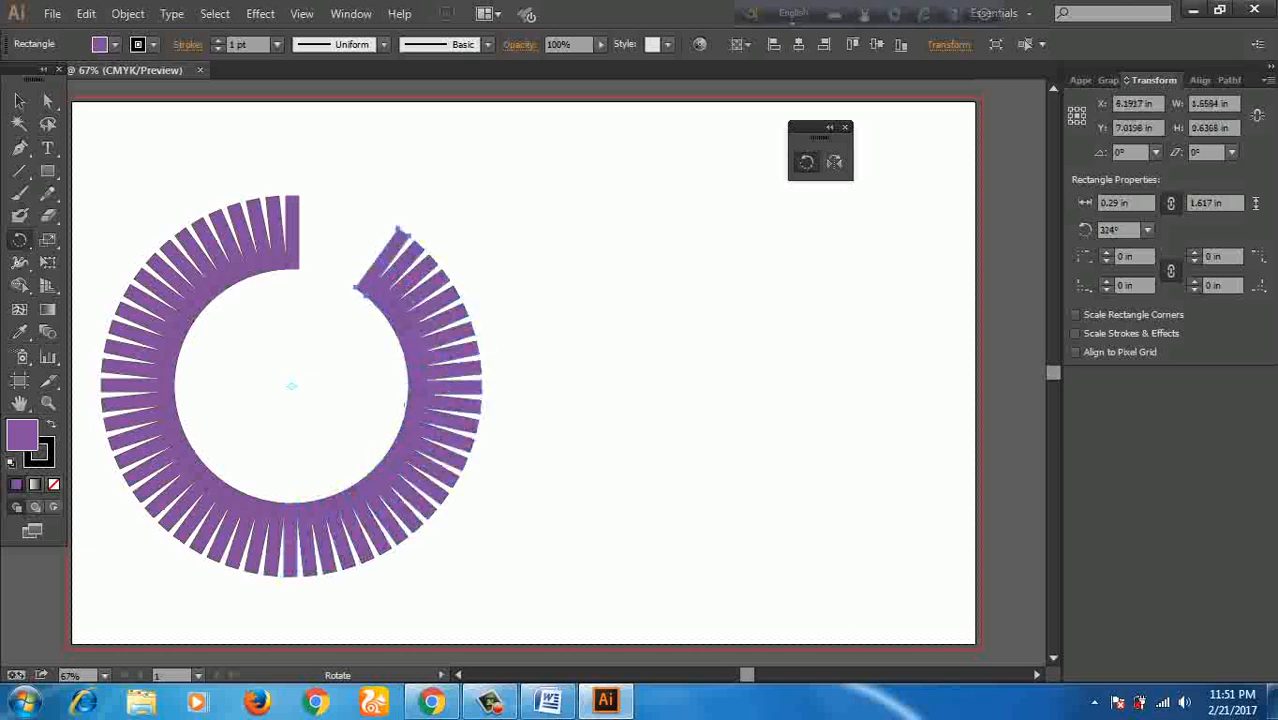
pyautogui.hotkey('ctrl', 'd')
pyautogui.hotkey('ctrl', 'd')
pyautogui.hotkey('ctrl', 'd')
pyautogui.hotkey('ctrl', 'd')
pyautogui.hotkey('ctrl', 'd')
pyautogui.hotkey('ctrl', 'd')
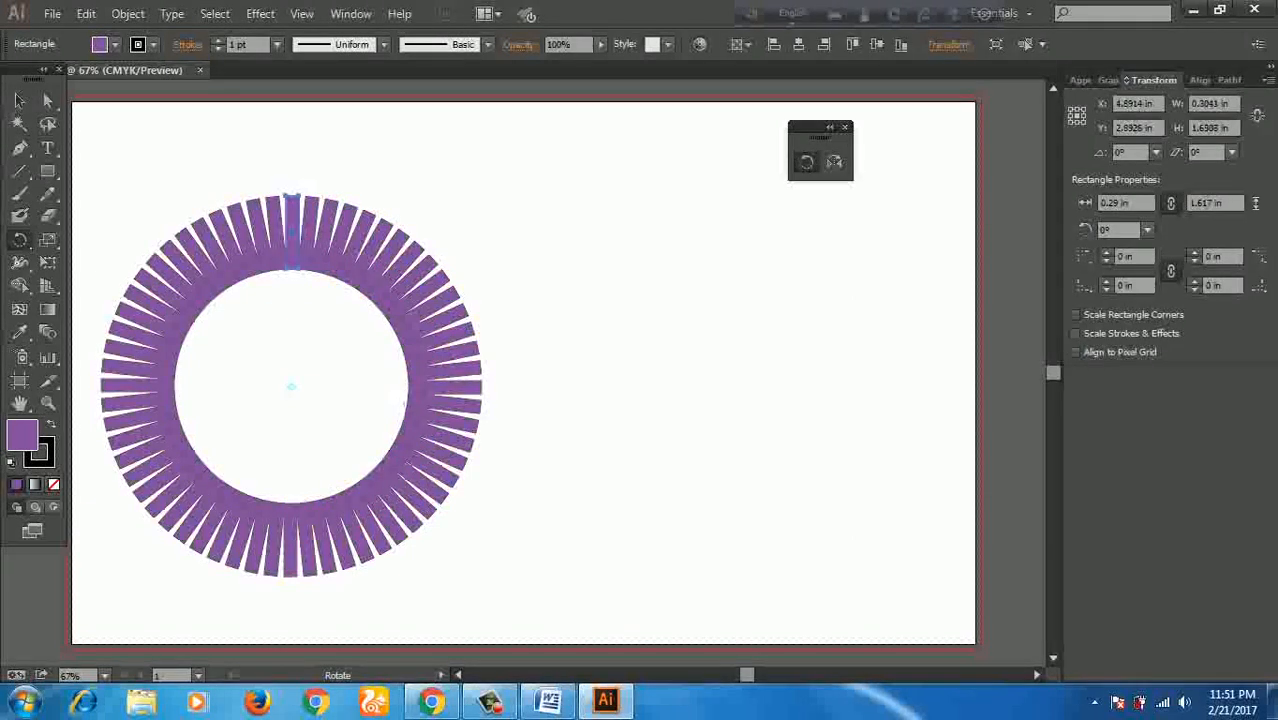
# Step: Delete the entire purple ring and draw an upright rectangle of about 2.43 by 3.59 in on the upper middle of the artboard
pyautogui.click(20, 101)
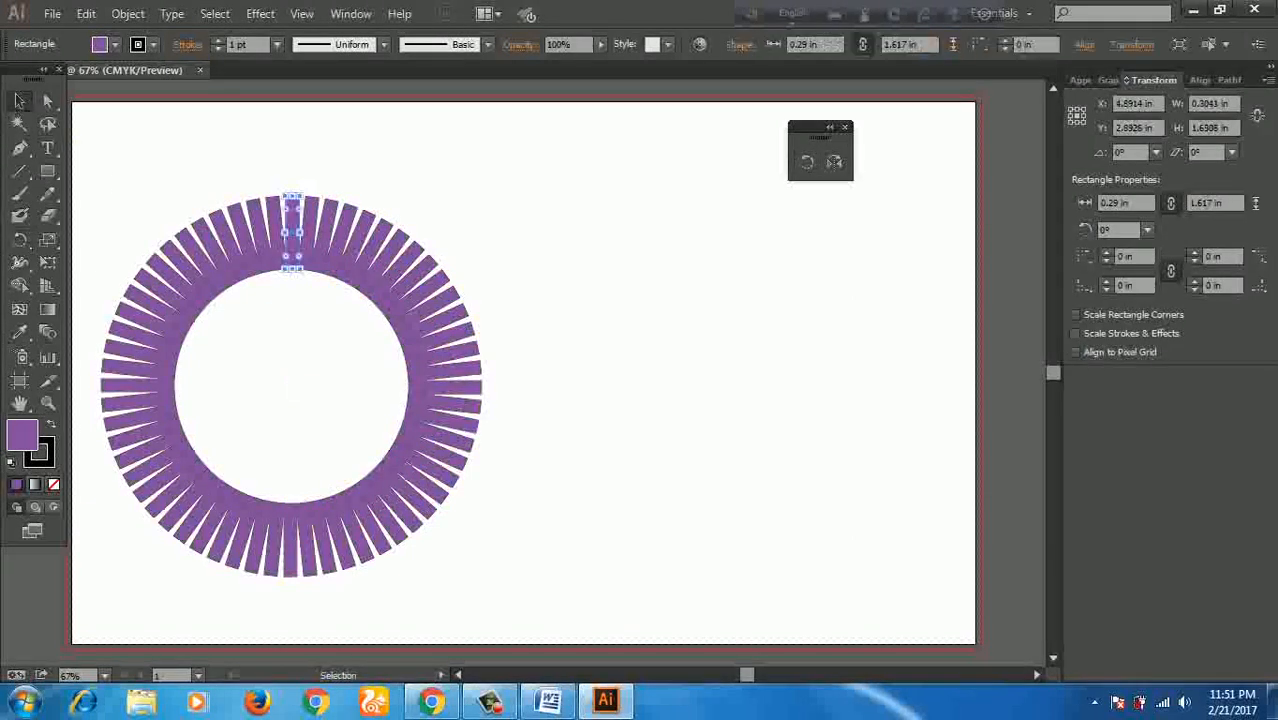
pyautogui.moveTo(114, 178); pyautogui.dragTo(536, 562)
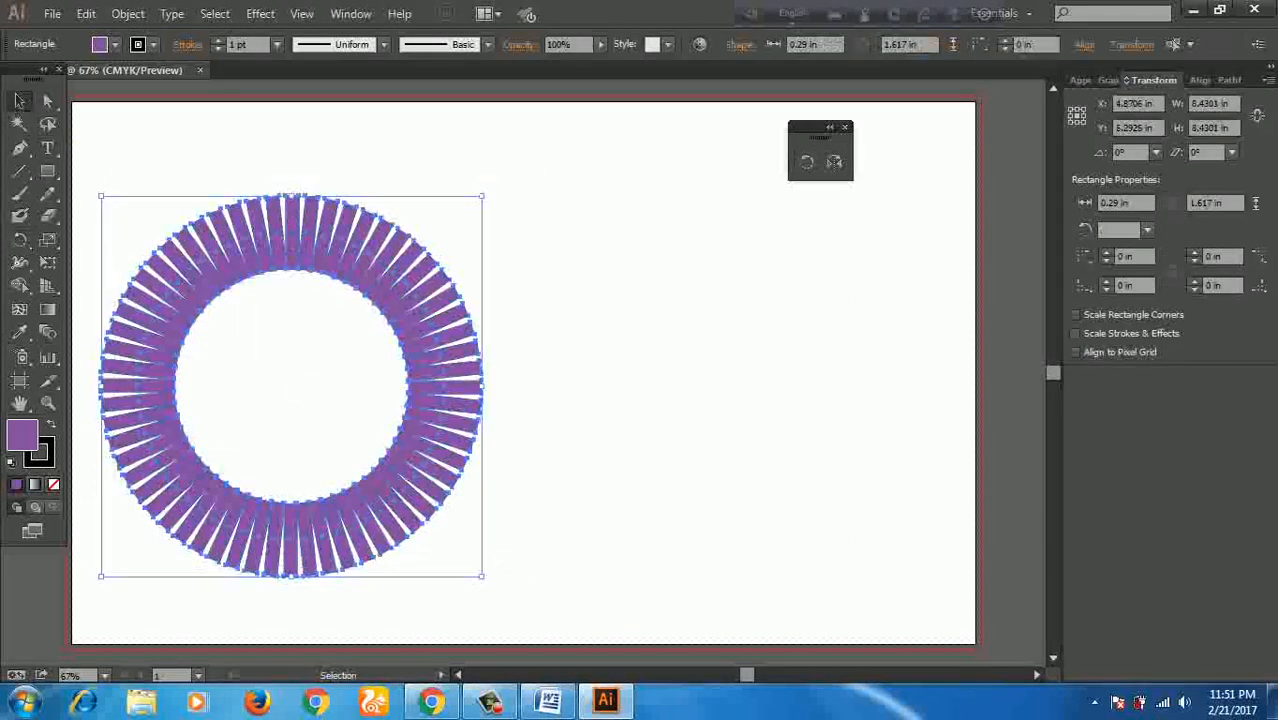
pyautogui.press('Delete')
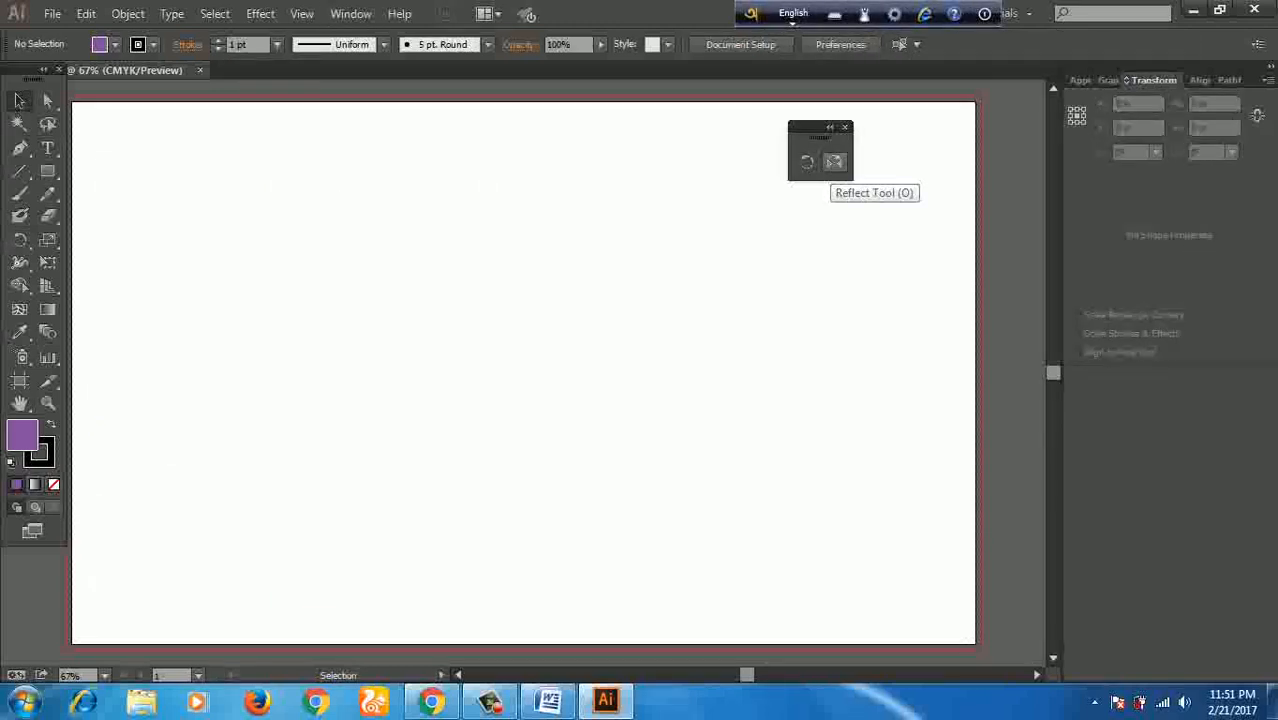
pyautogui.click(47, 171)
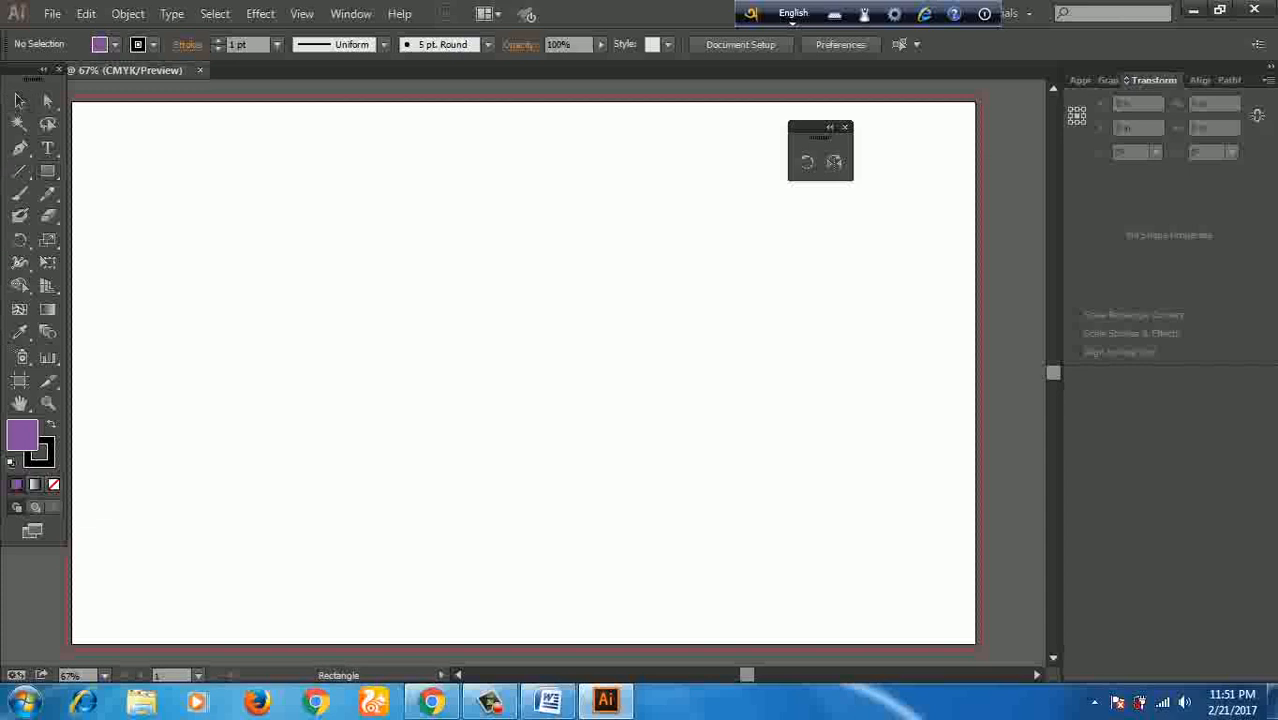
pyautogui.moveTo(352, 206); pyautogui.dragTo(462, 368)
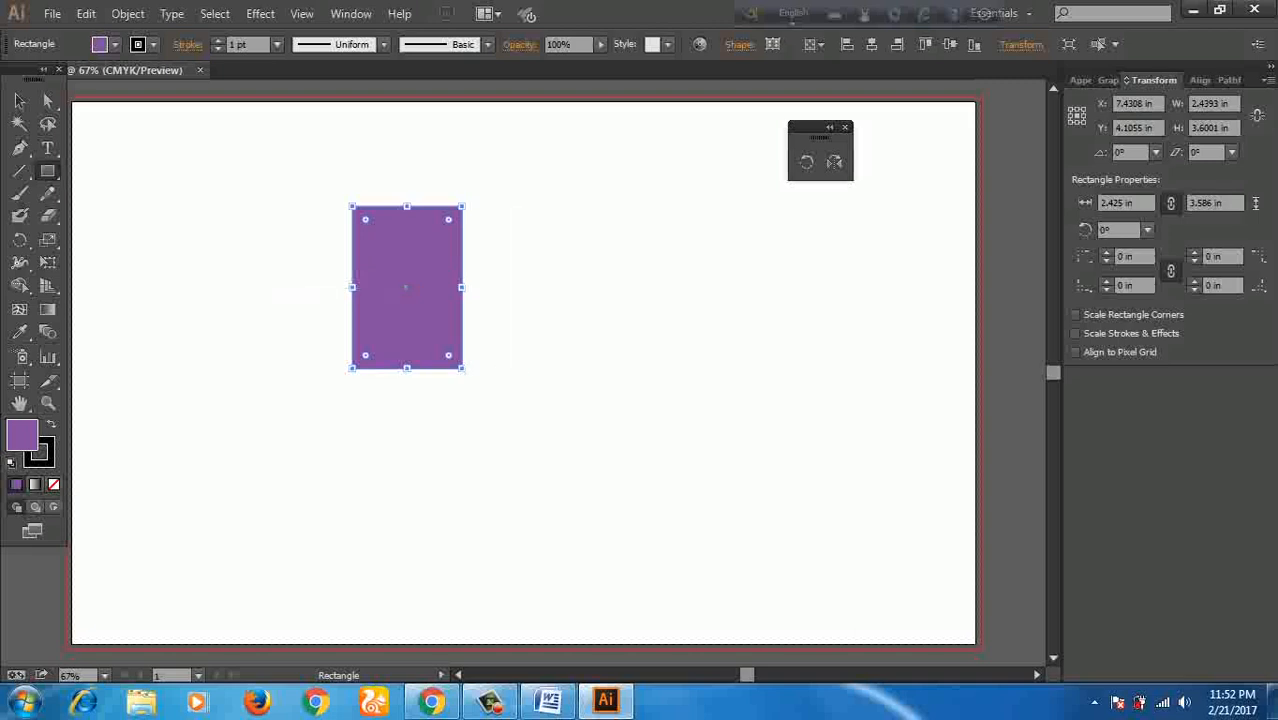
pyautogui.press('v')
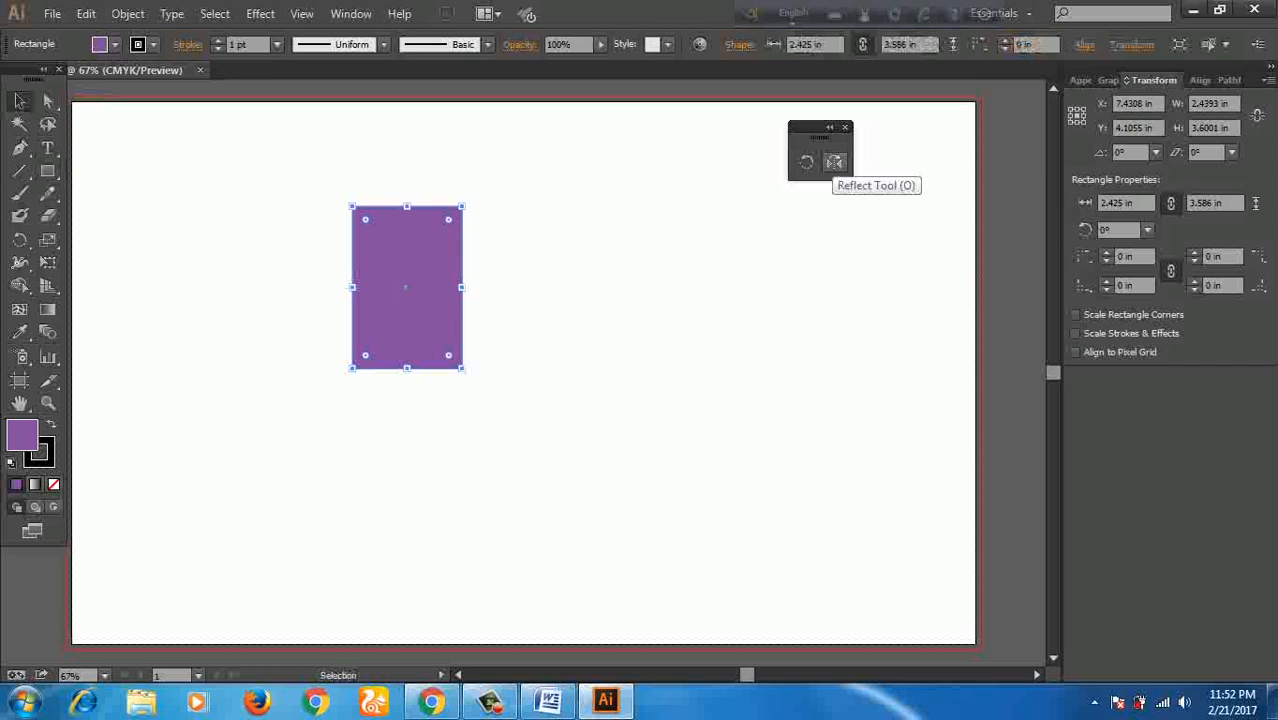
# Step: Reflect a copy of the purple rectangle across its right edge and delete that copy
pyautogui.click(834, 163)
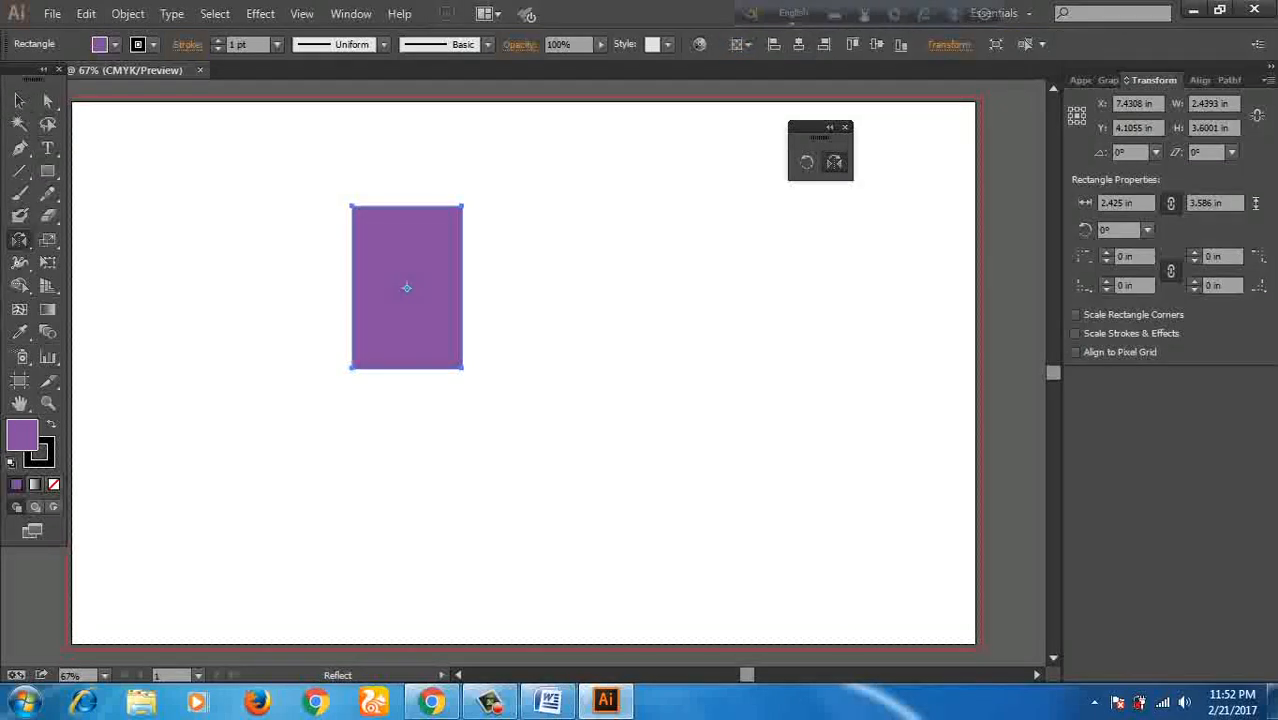
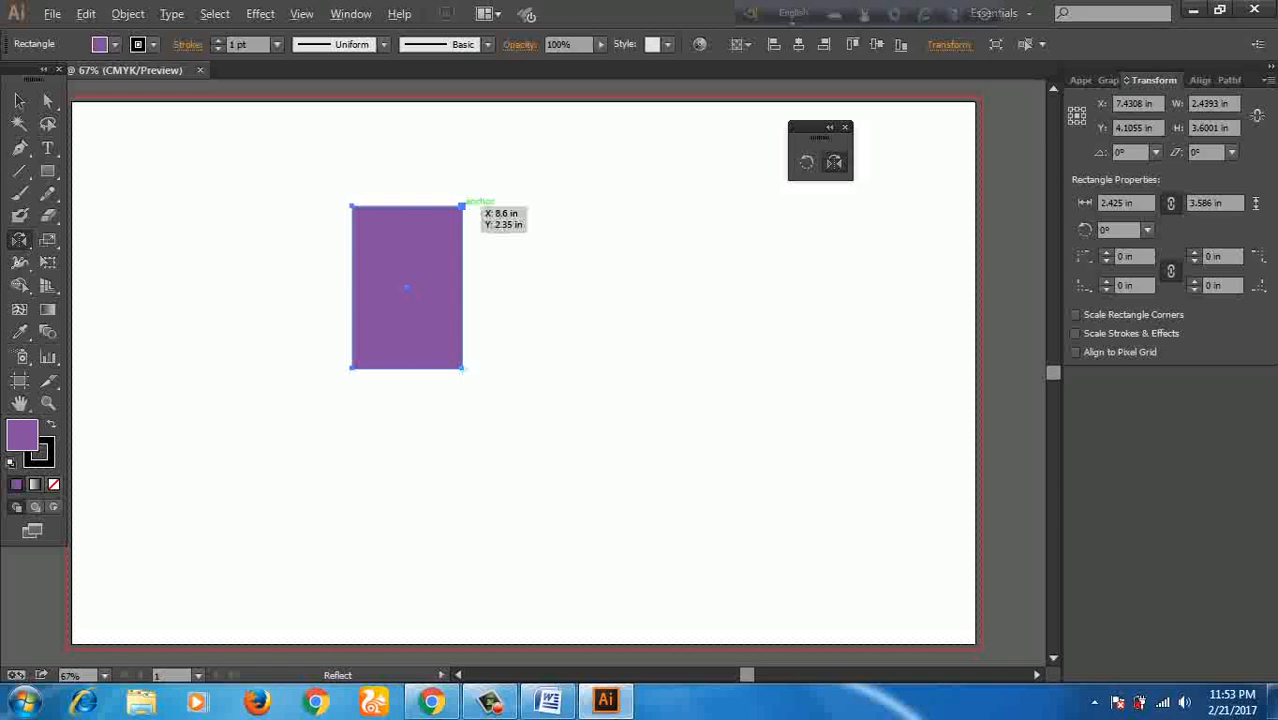
pyautogui.keyDown('alt'); pyautogui.click(461, 206); pyautogui.keyUp('alt')
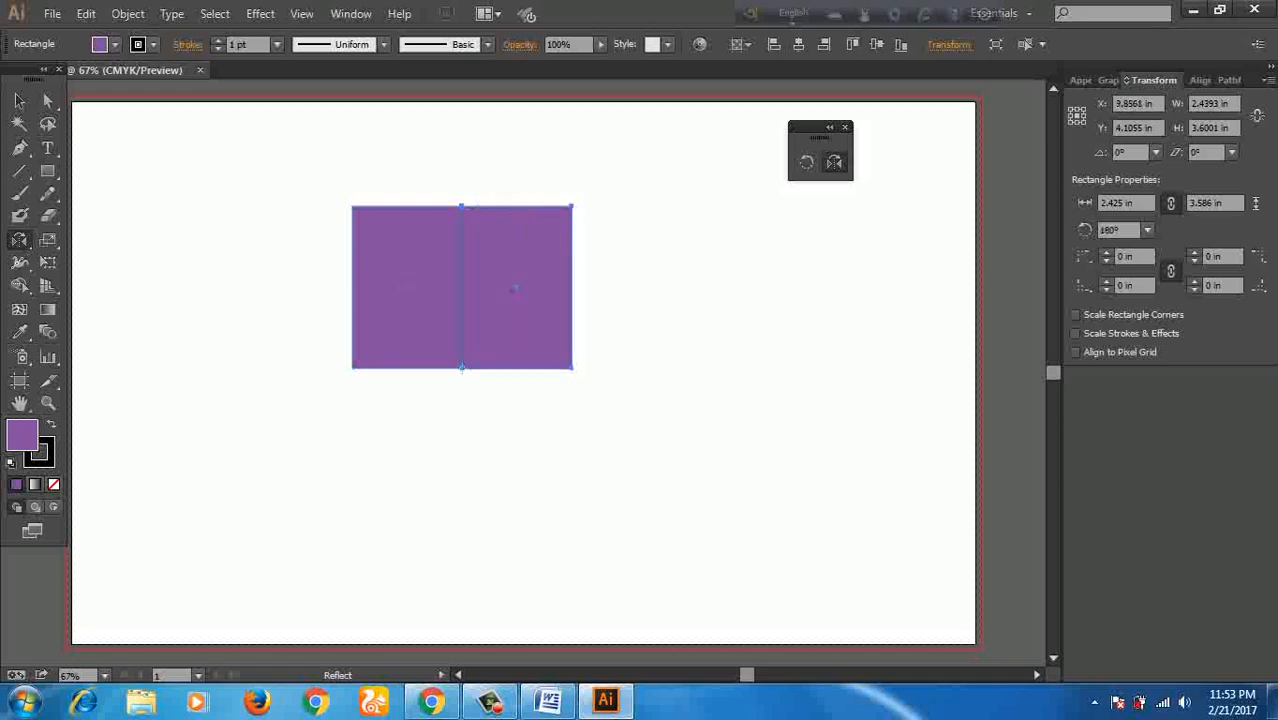
pyautogui.press('v')
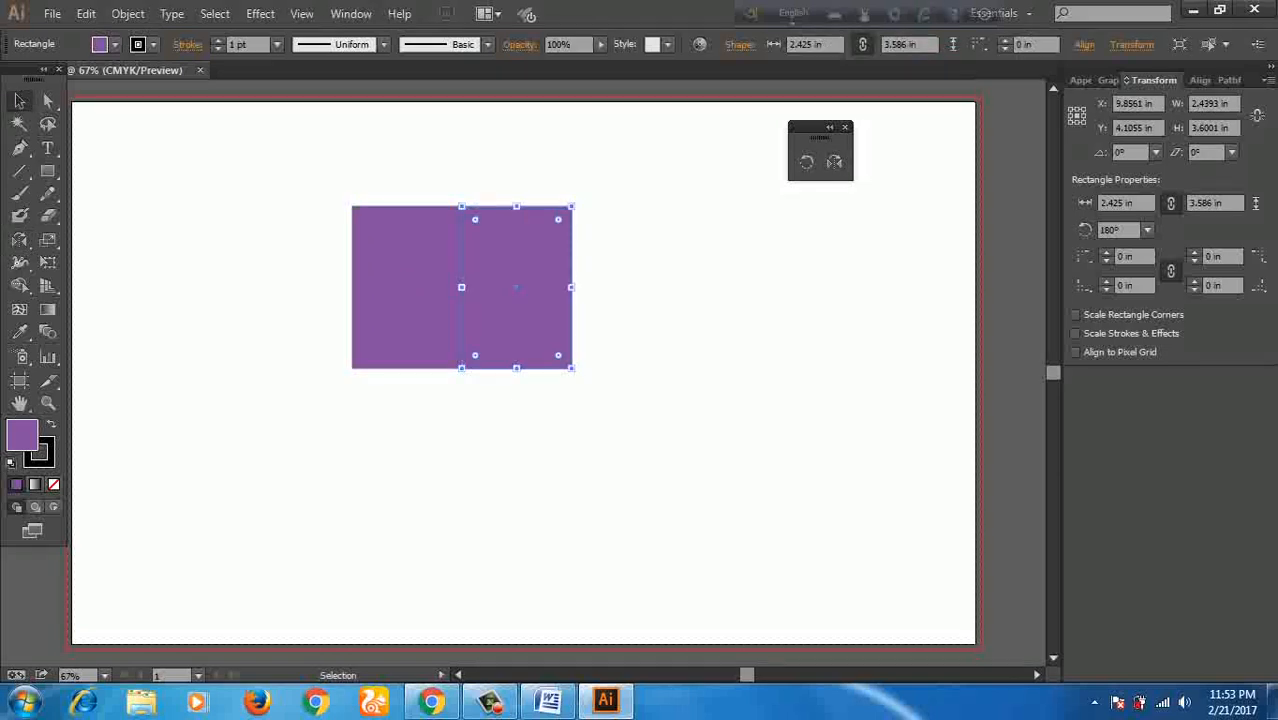
pyautogui.press('Delete')
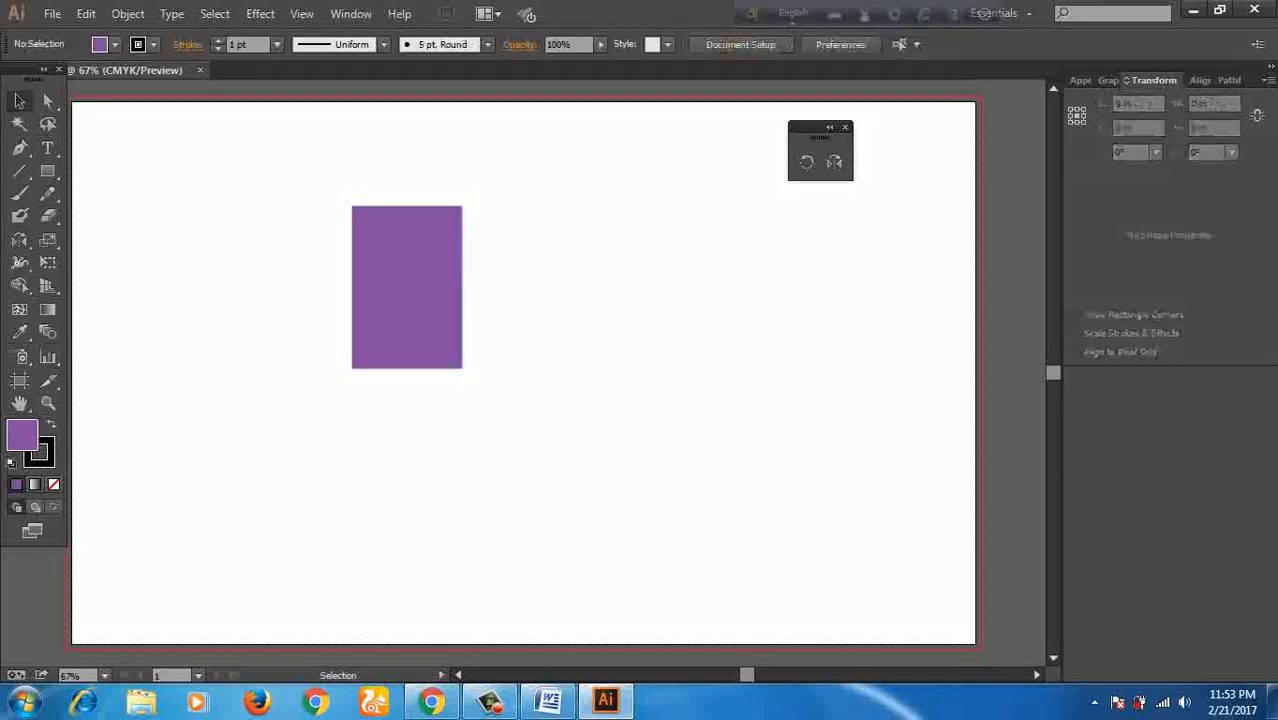
# Step: Show the rulers and place a movable vertical guide at about X 9.14 in, a little to the right of the rectangle
pyautogui.hotkey('ctrl', 'r')
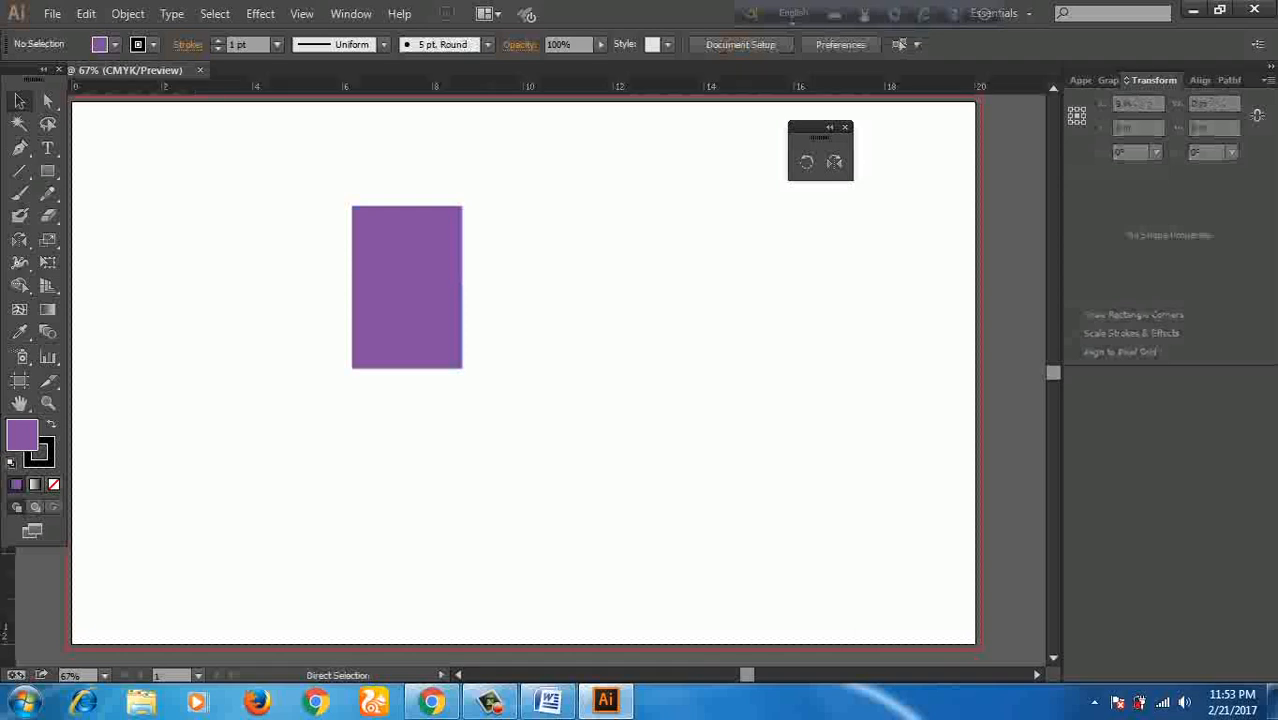
pyautogui.moveTo(8, 599); pyautogui.dragTo(484, 599)
pyautogui.moveTo(484, 505); pyautogui.dragTo(498, 505)
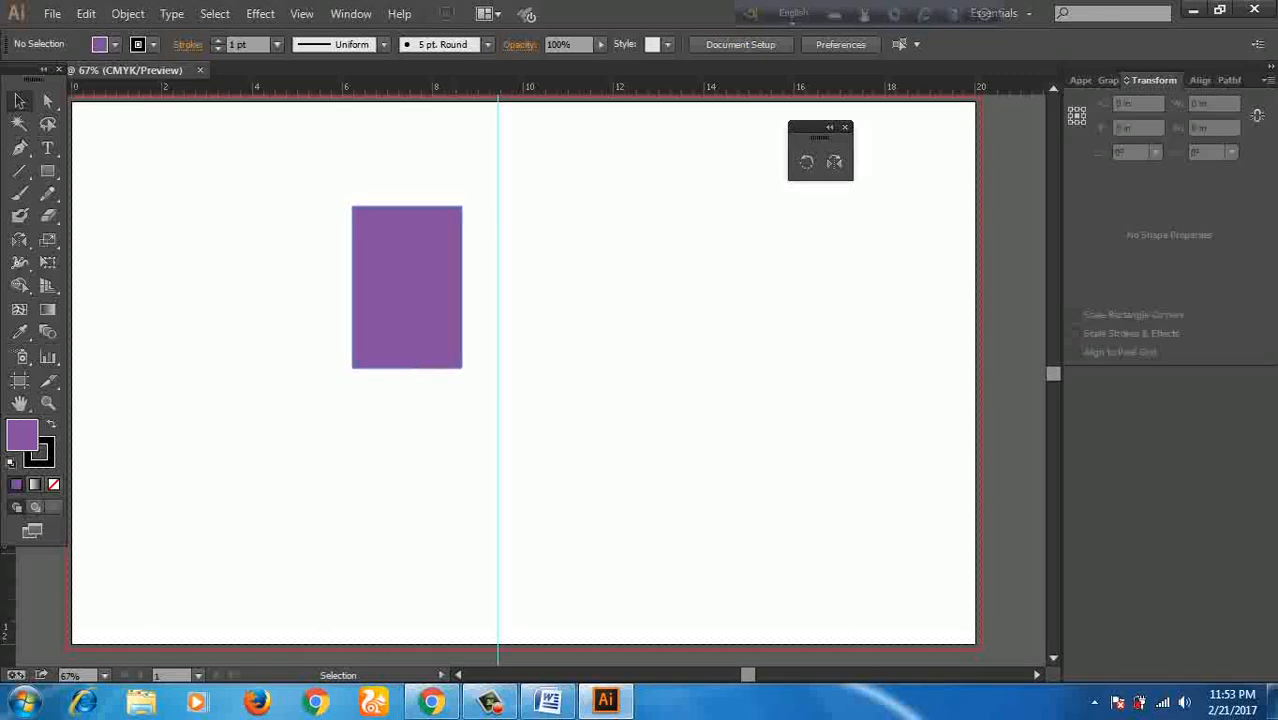
pyautogui.rightClick(499, 166)
pyautogui.click(565, 346)
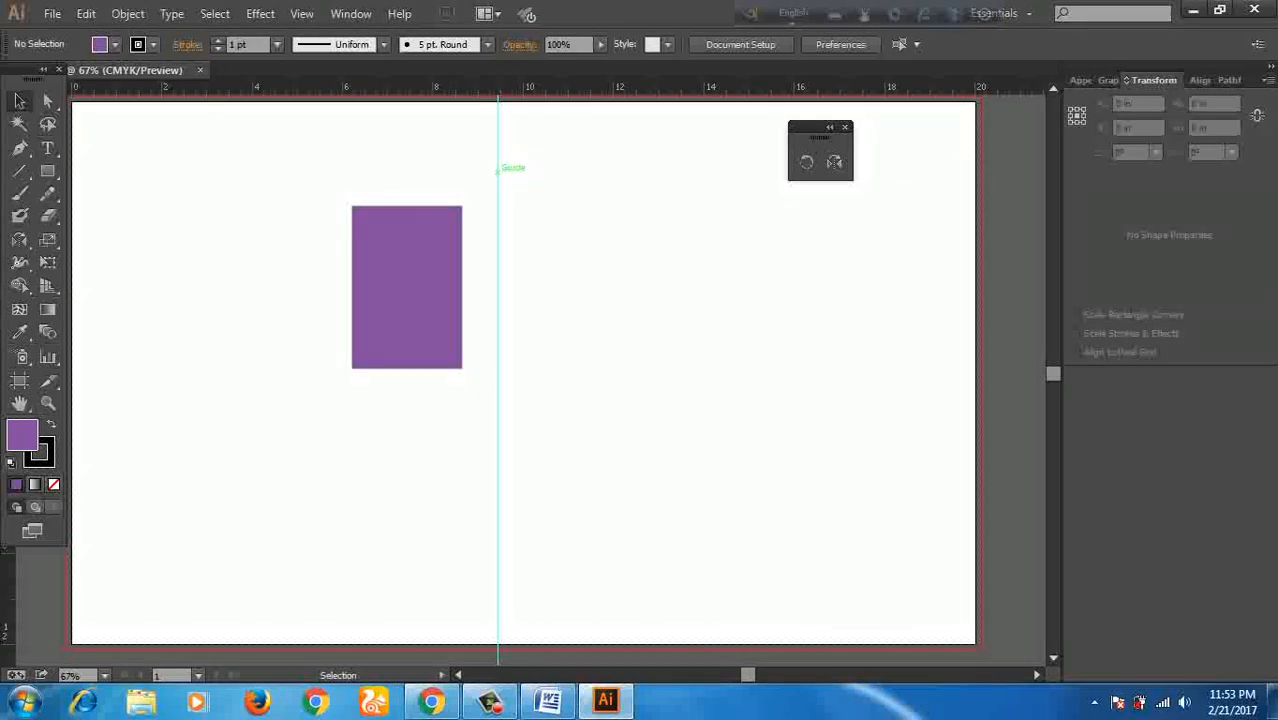
pyautogui.moveTo(498, 168)
pyautogui.mouseDown()
pyautogui.moveTo(474, 168)
pyautogui.moveTo(485, 168)
pyautogui.mouseUp()
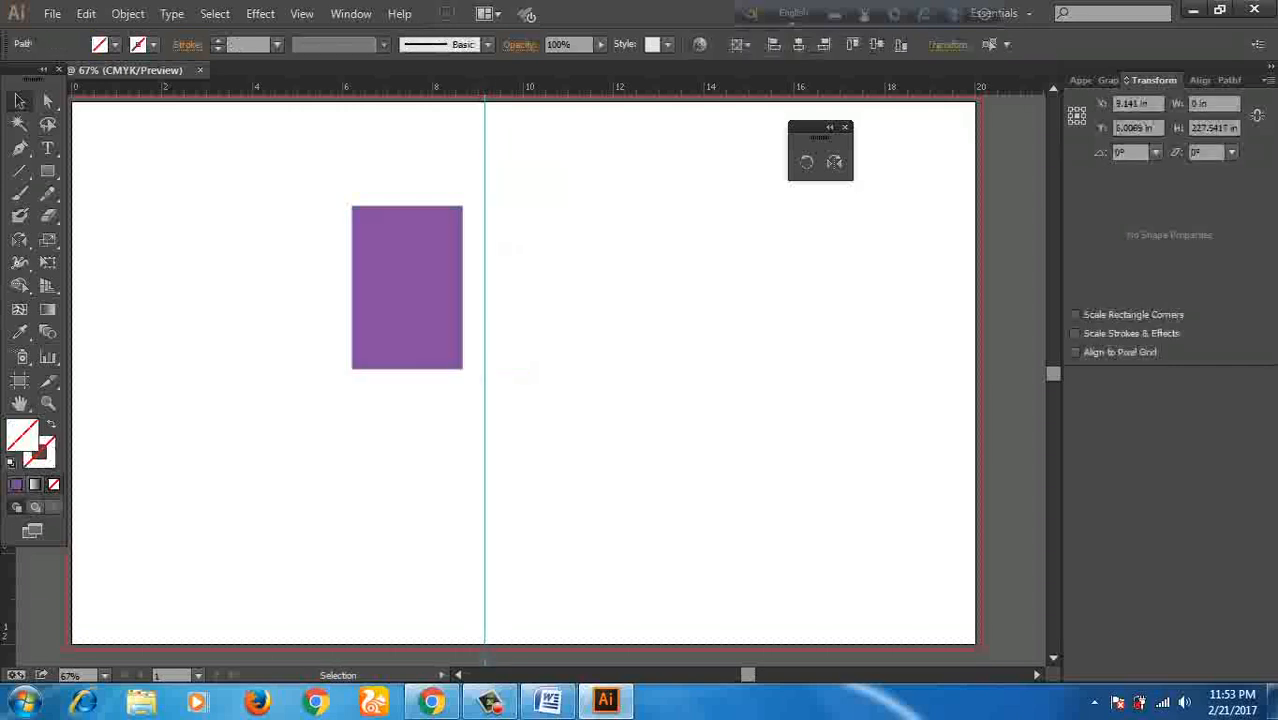
pyautogui.click(548, 300)
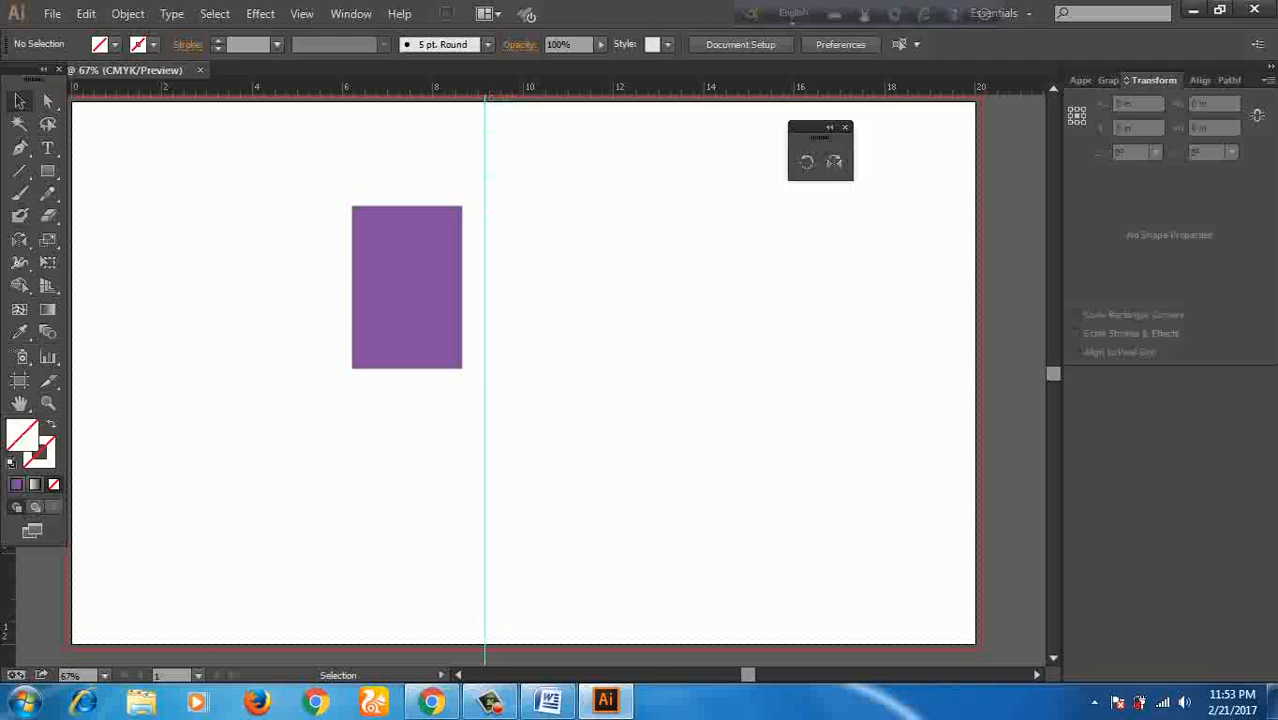
# Step: Create a mirrored copy of the rectangle on the other side of the vertical guide with the Reflect tool, and deselect it
pyautogui.click(432, 208)
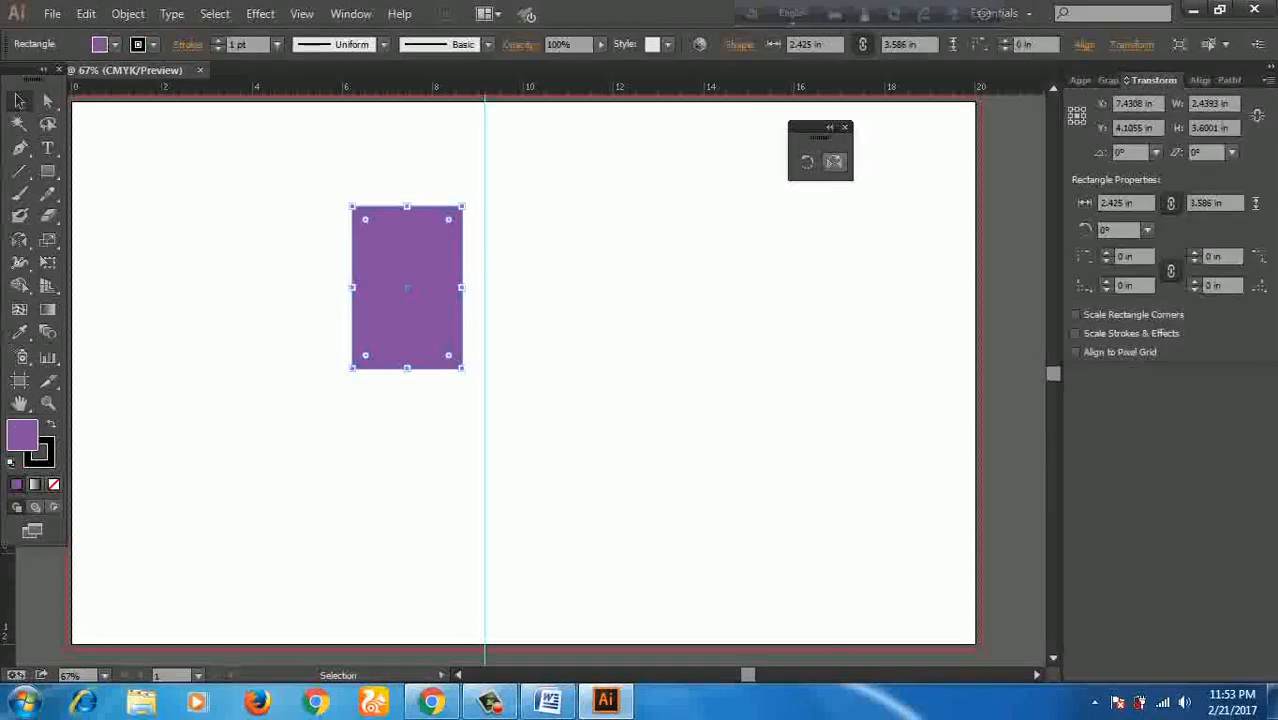
pyautogui.click(834, 162)
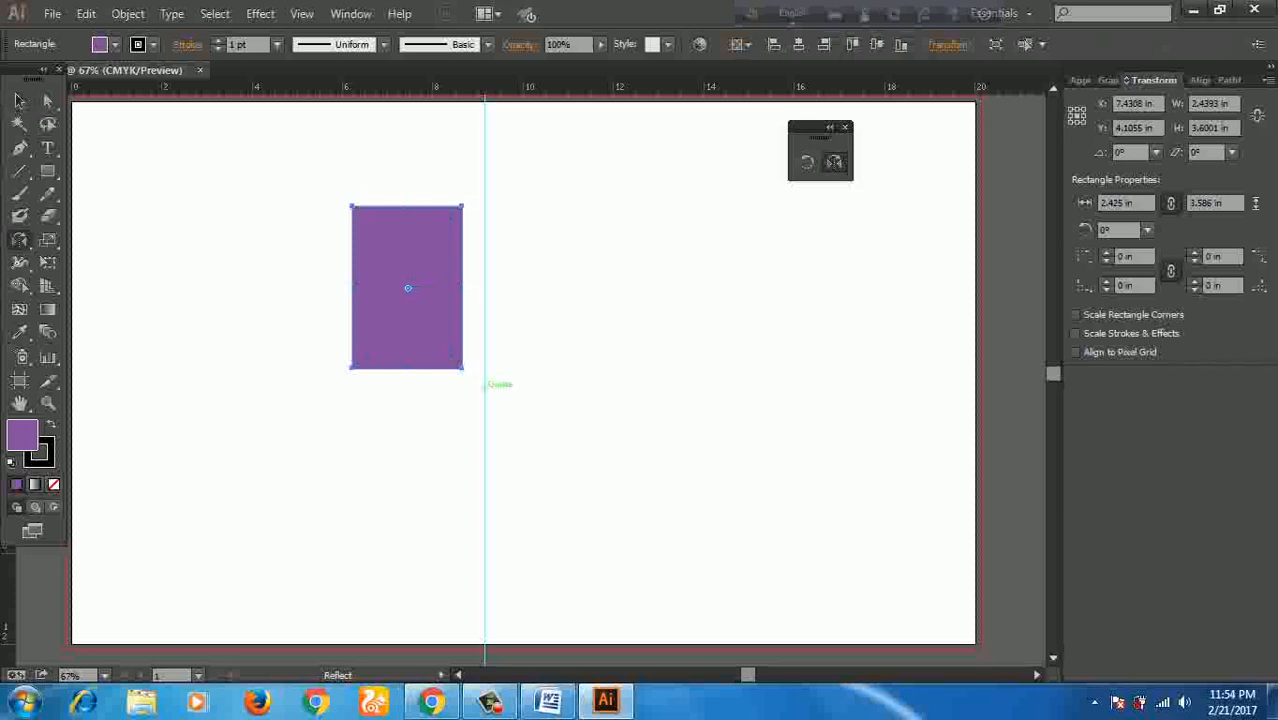
pyautogui.click(485, 385)
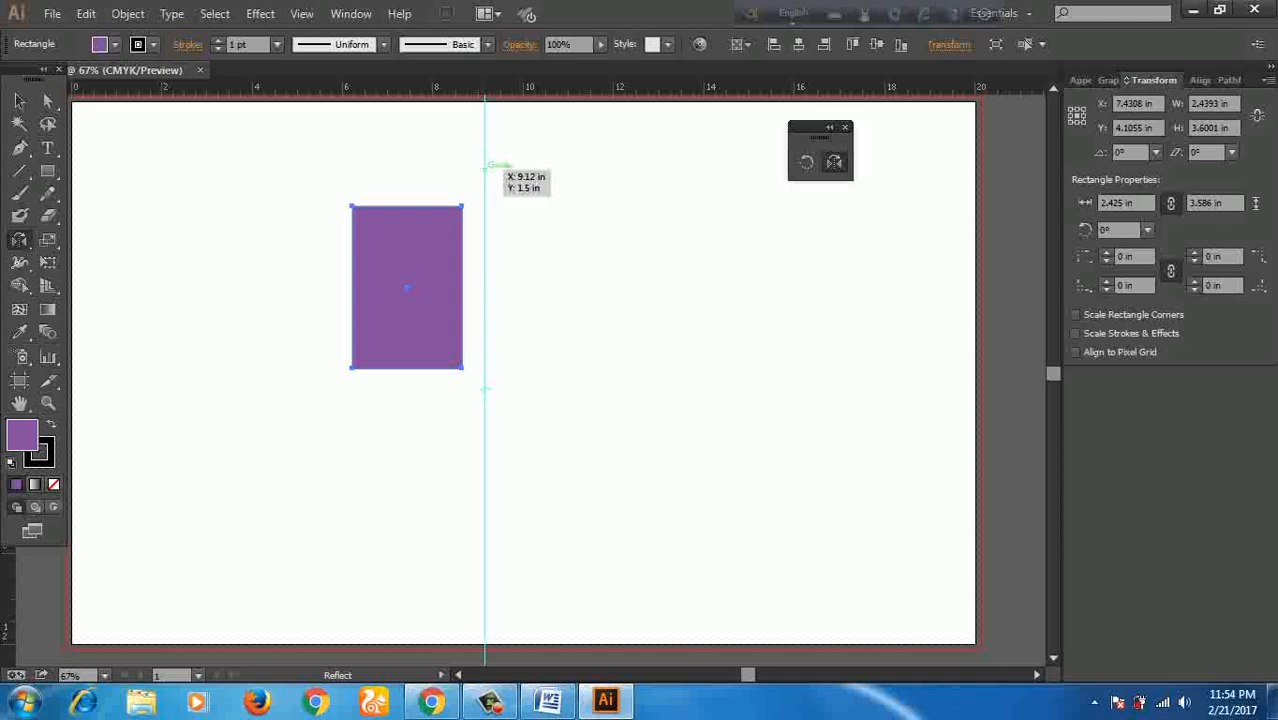
pyautogui.keyDown('alt'); pyautogui.moveTo(486, 164); pyautogui.dragTo(486, 170); pyautogui.keyUp('alt')
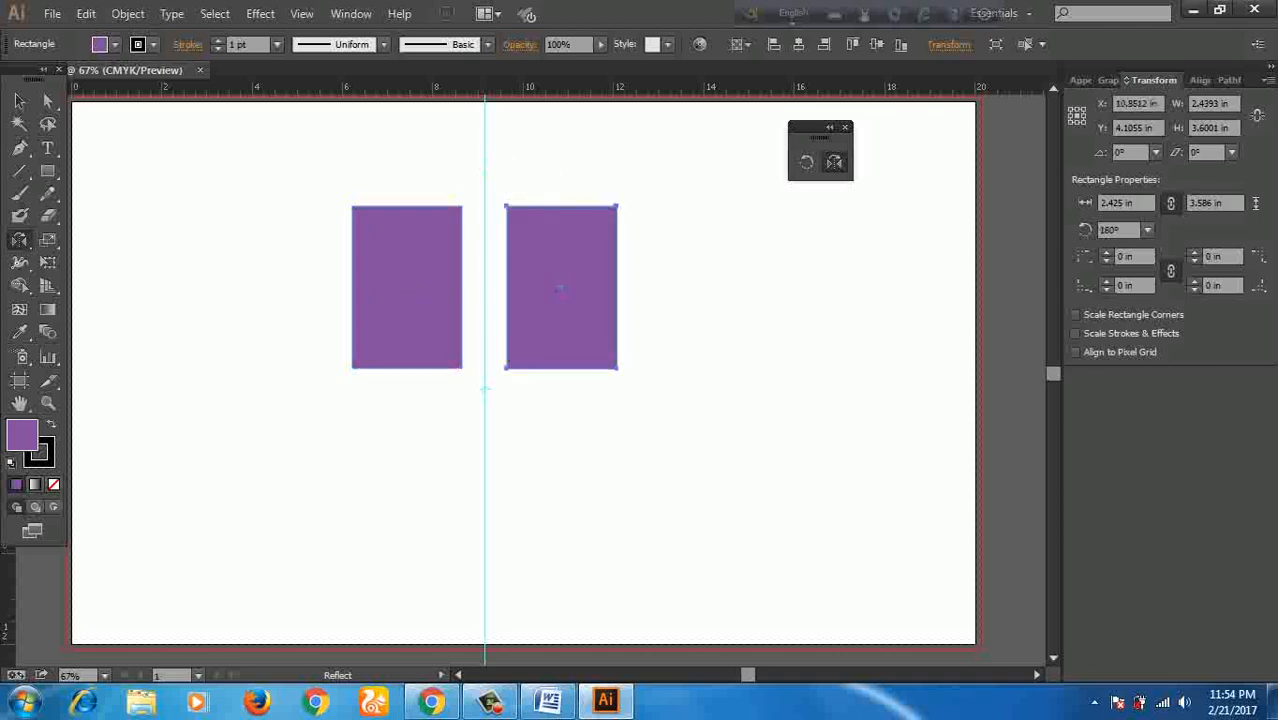
pyautogui.press('v')
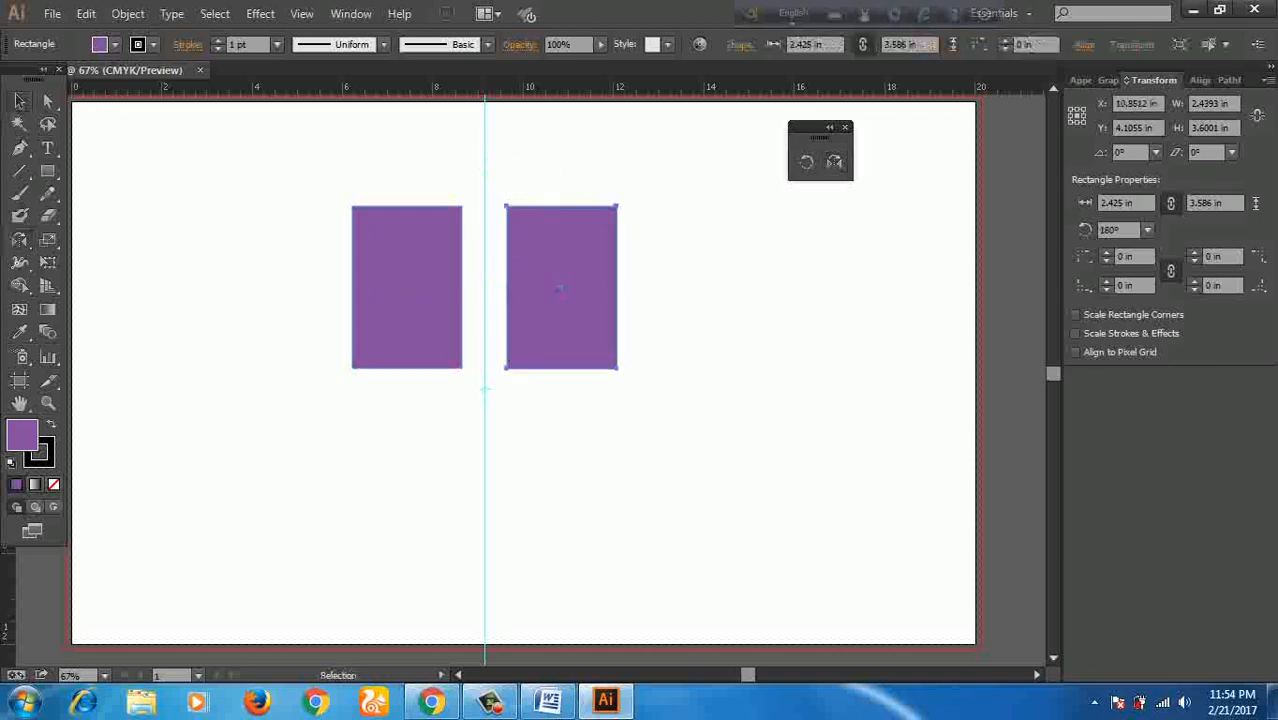
pyautogui.click(706, 295)
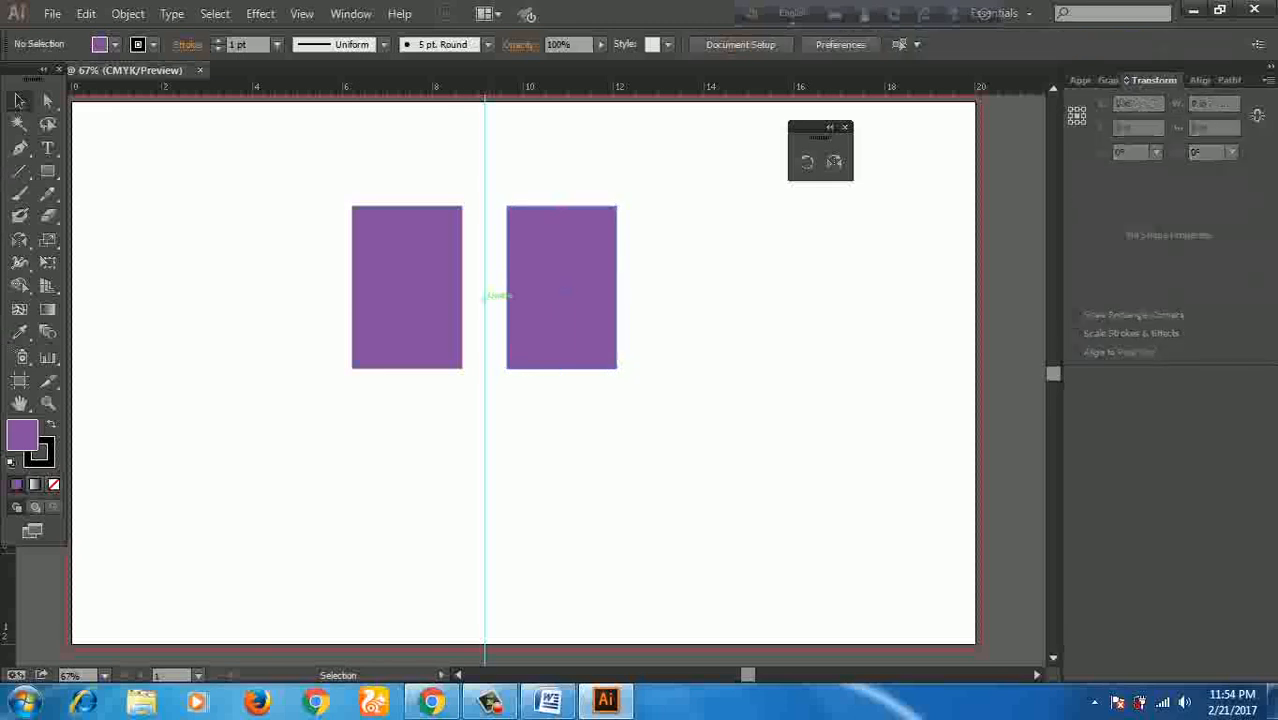
# Step: Delete both purple rectangles together with the vertical guide
pyautogui.click(562, 290)
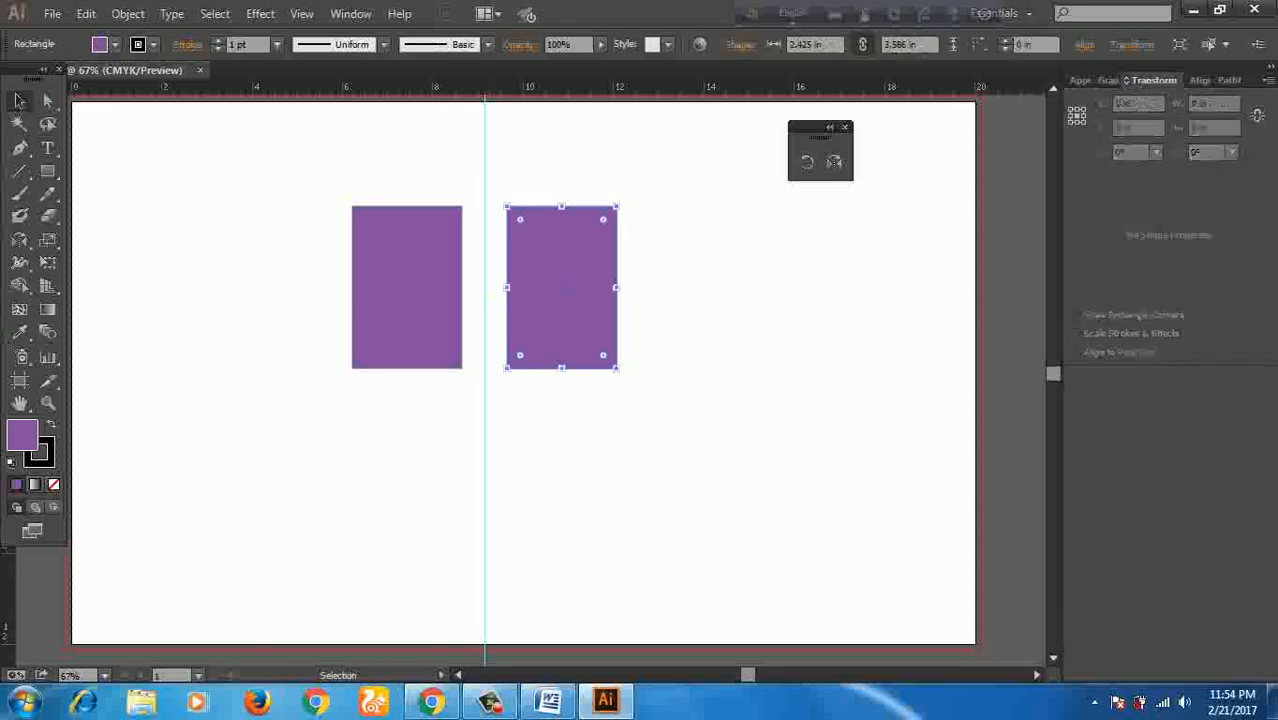
pyautogui.click(407, 288)
pyautogui.moveTo(707, 300); pyautogui.dragTo(178, 370)
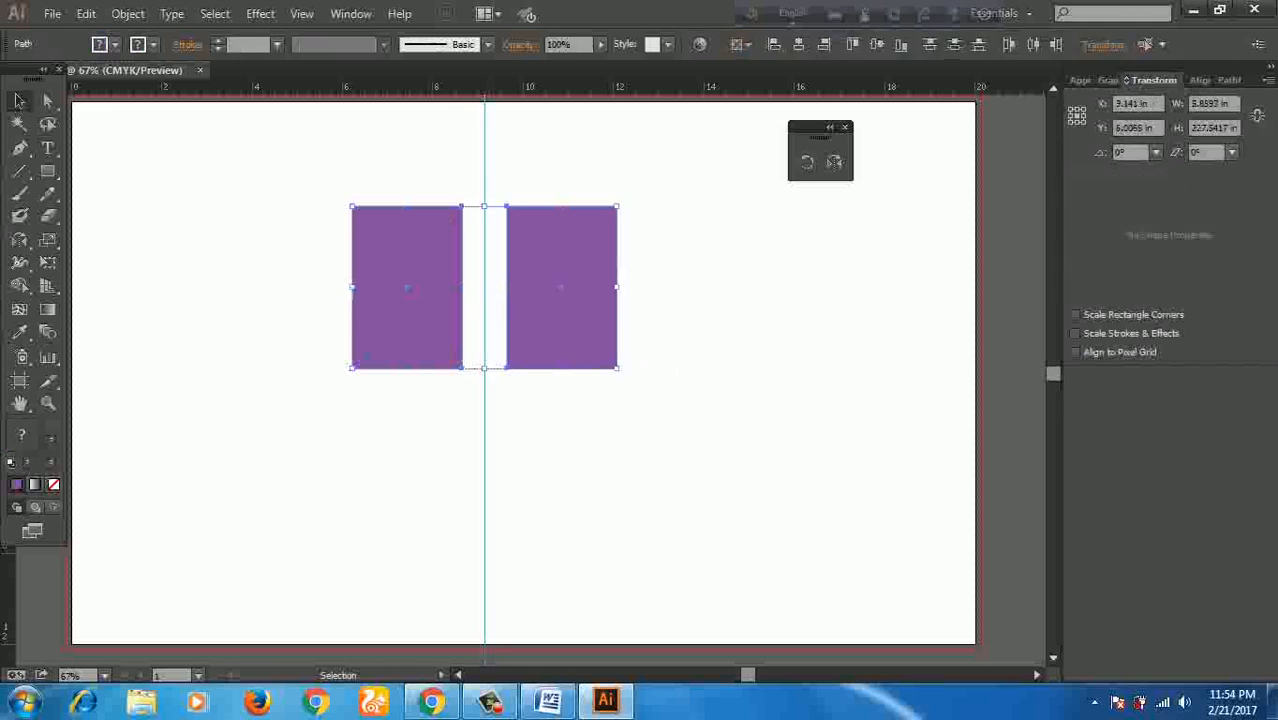
pyautogui.press('Delete')
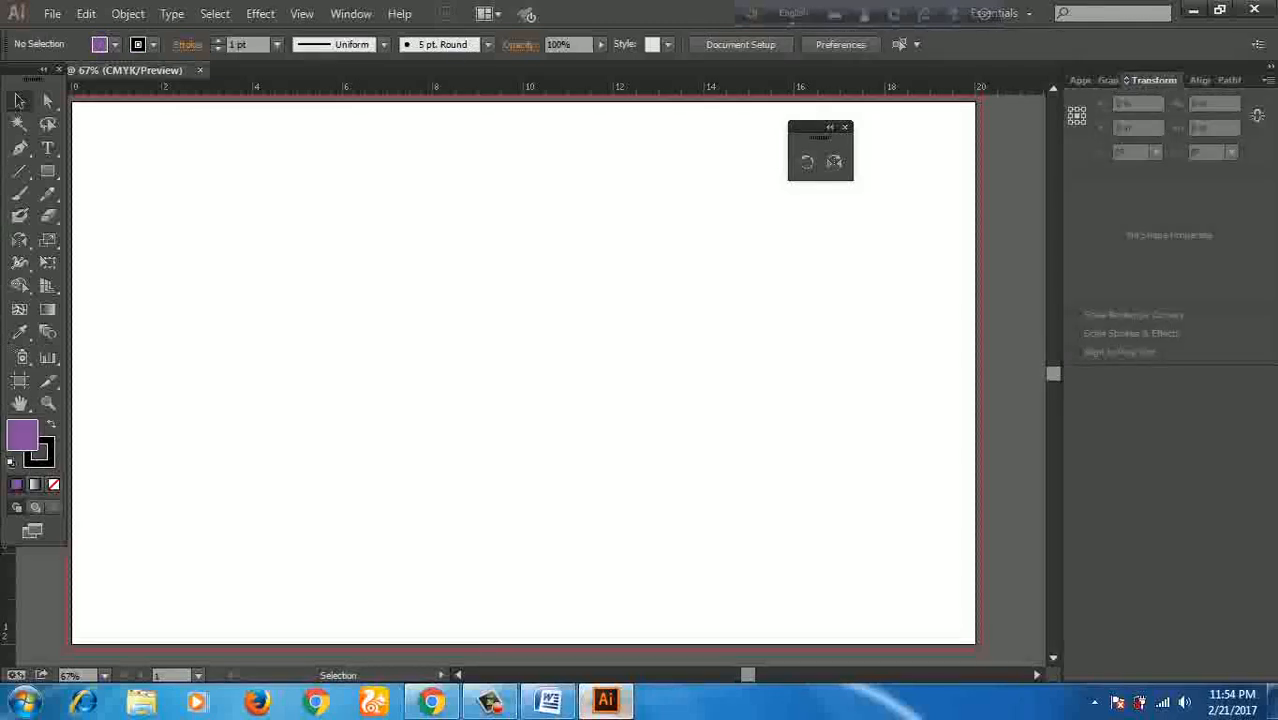
# Step: Check the Class 5 topics in the Word schedule, return to Illustrator and draw a horizontal line about 6.94 in long
pyautogui.click(548, 700)
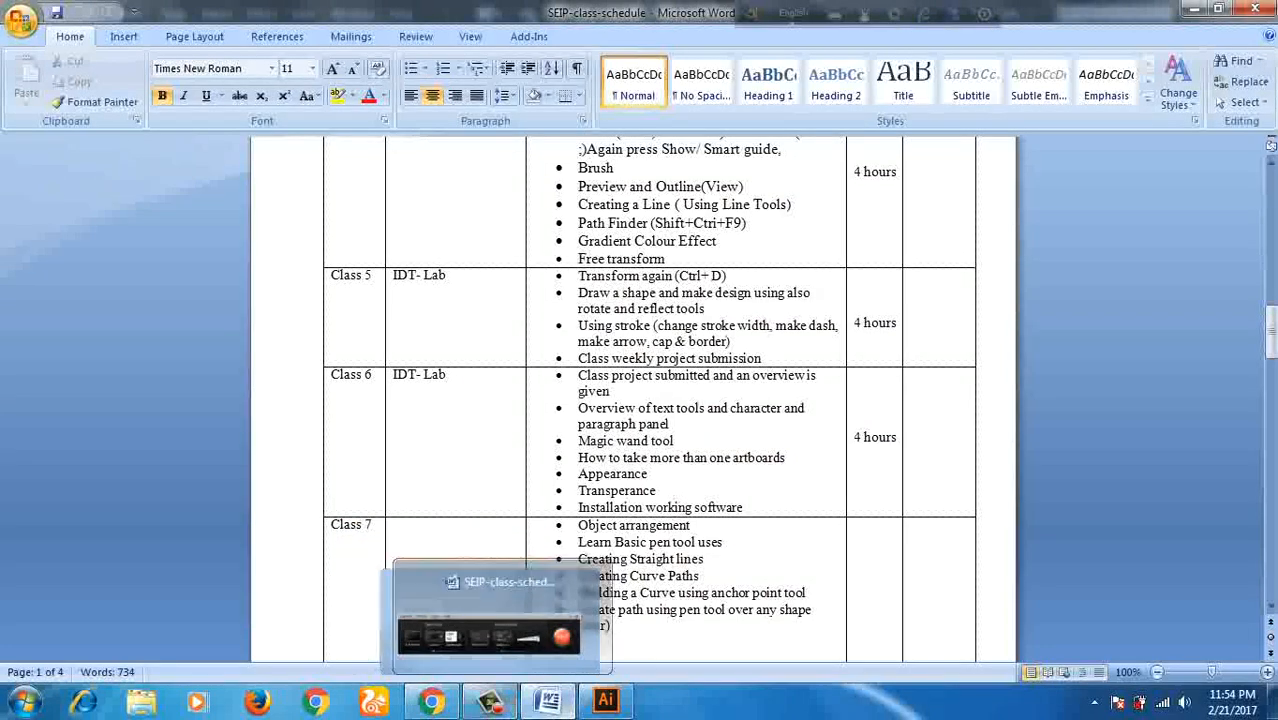
pyautogui.click(605, 700)
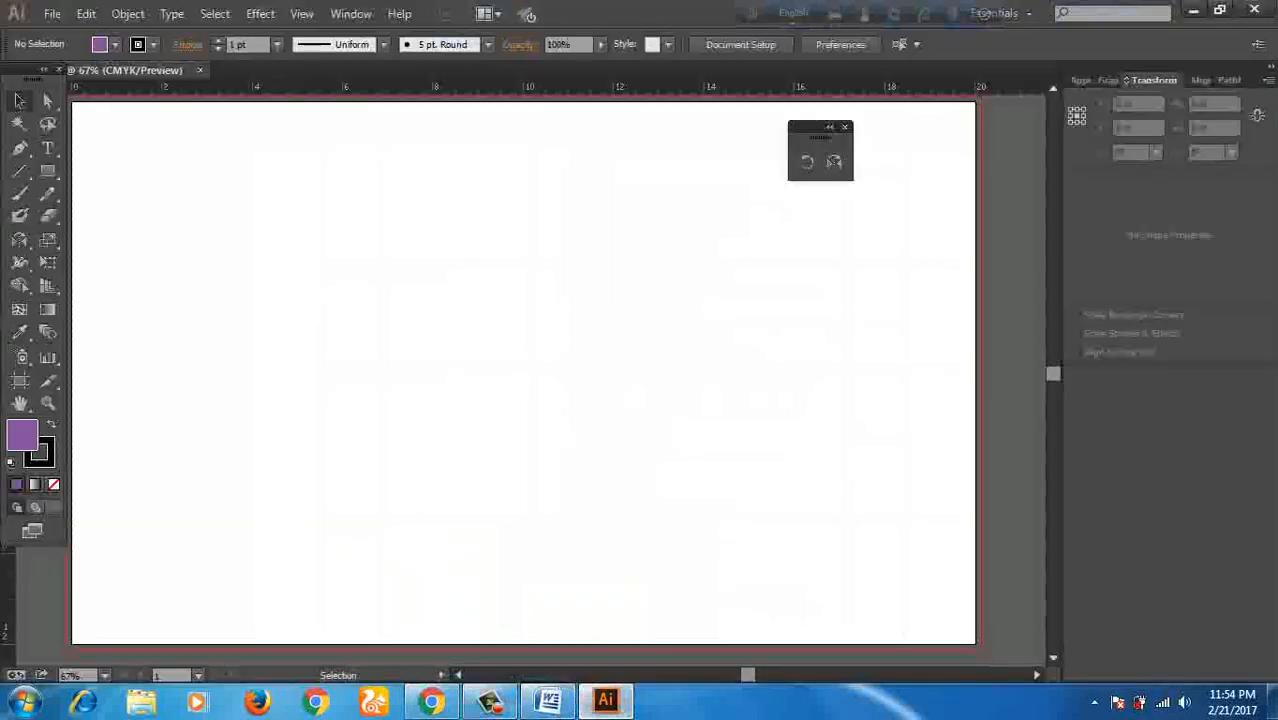
pyautogui.click(19, 170)
pyautogui.moveTo(300, 217); pyautogui.dragTo(612, 217)
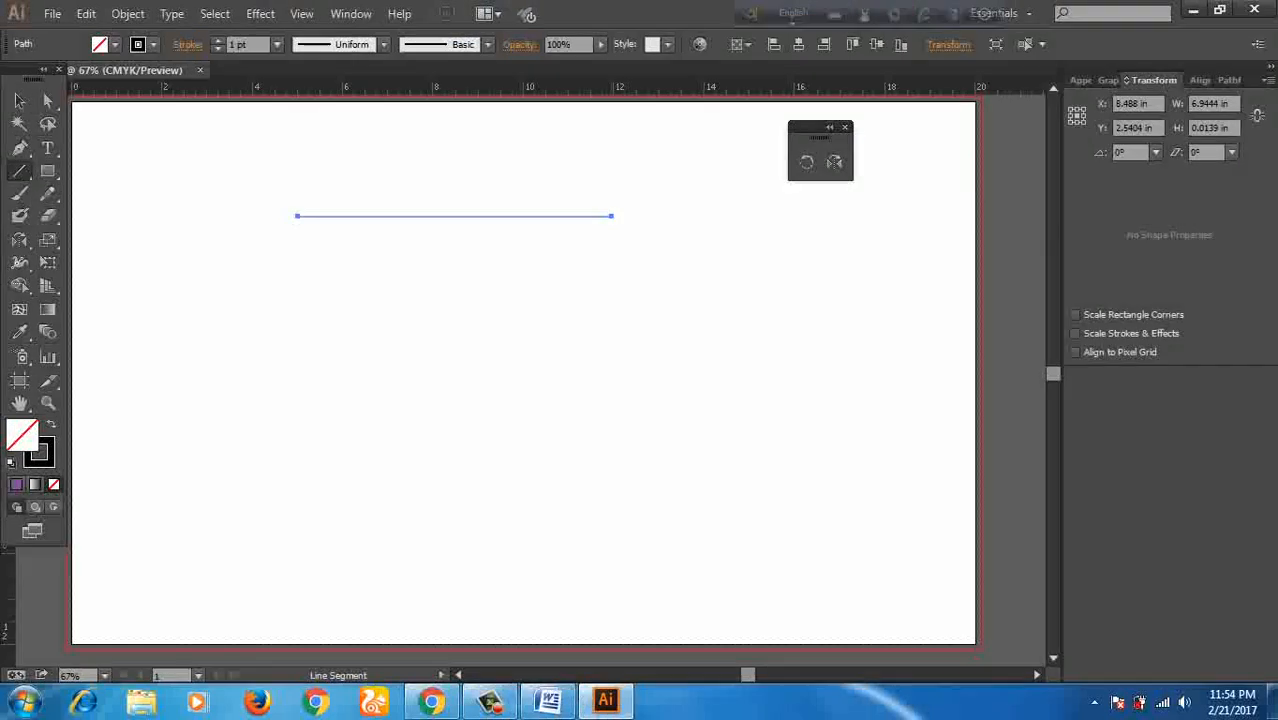
pyautogui.press('v')
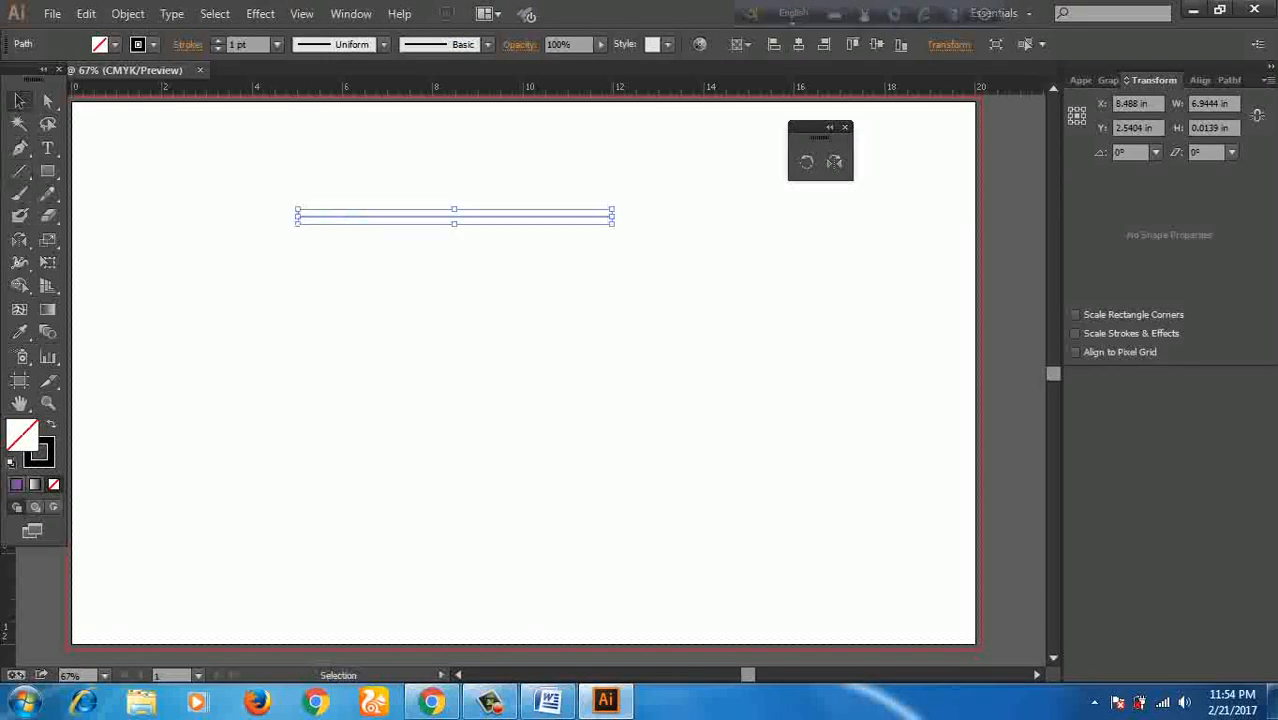
# Step: Set the line's stroke weight to 7 pt and deselect it
pyautogui.click(277, 44)
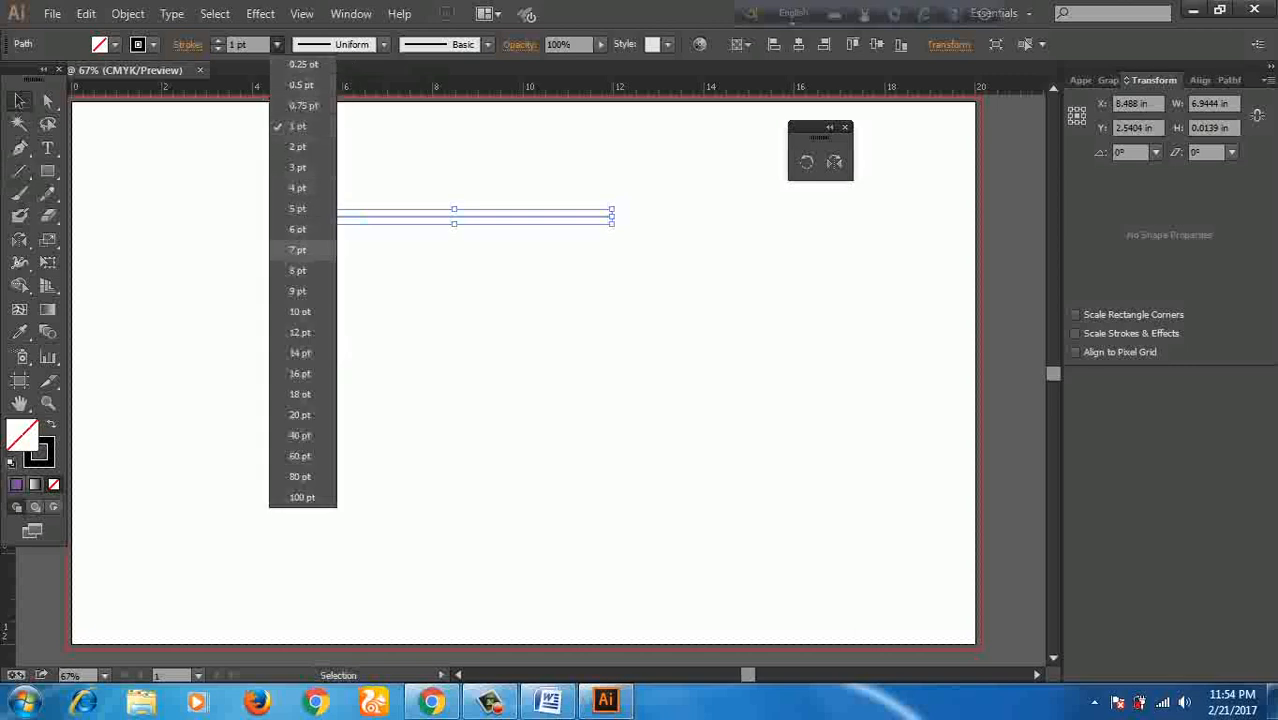
pyautogui.click(297, 147)
pyautogui.click(360, 360)
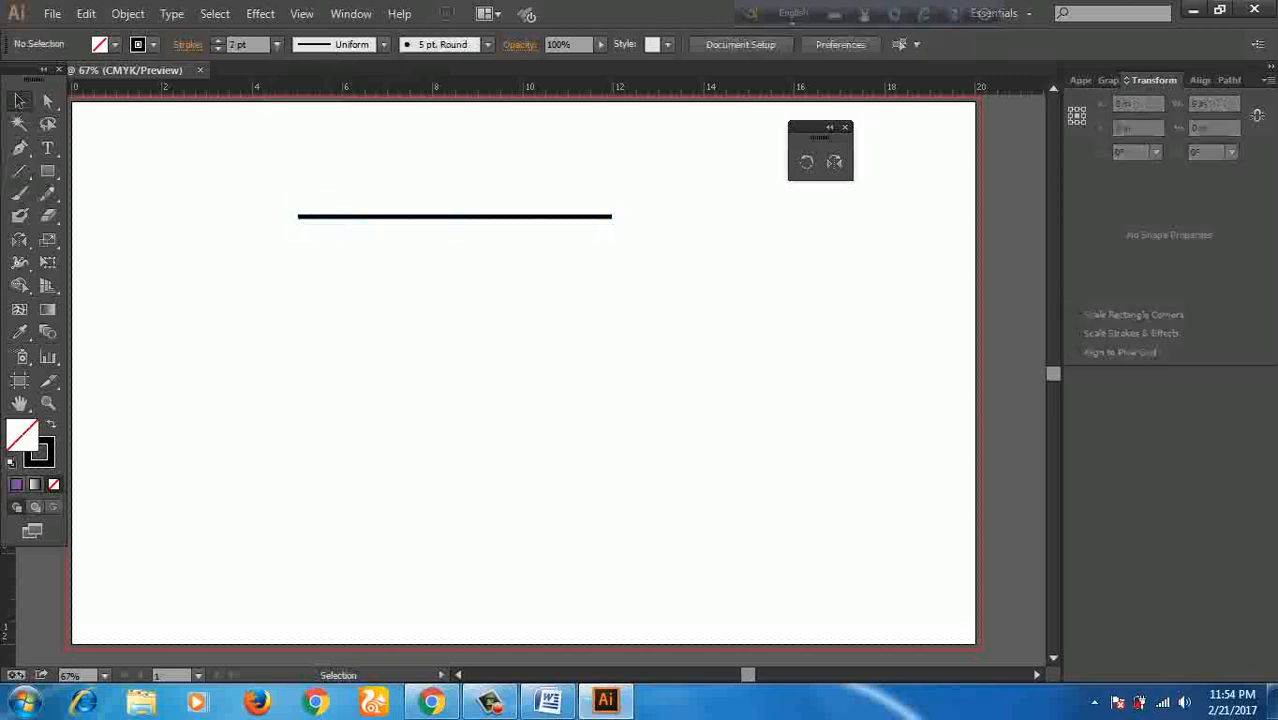
# Step: Draw an unfilled rectangle of about 6.94 by 3.44 in below the line, matching its width, and deselect it
pyautogui.click(47, 171)
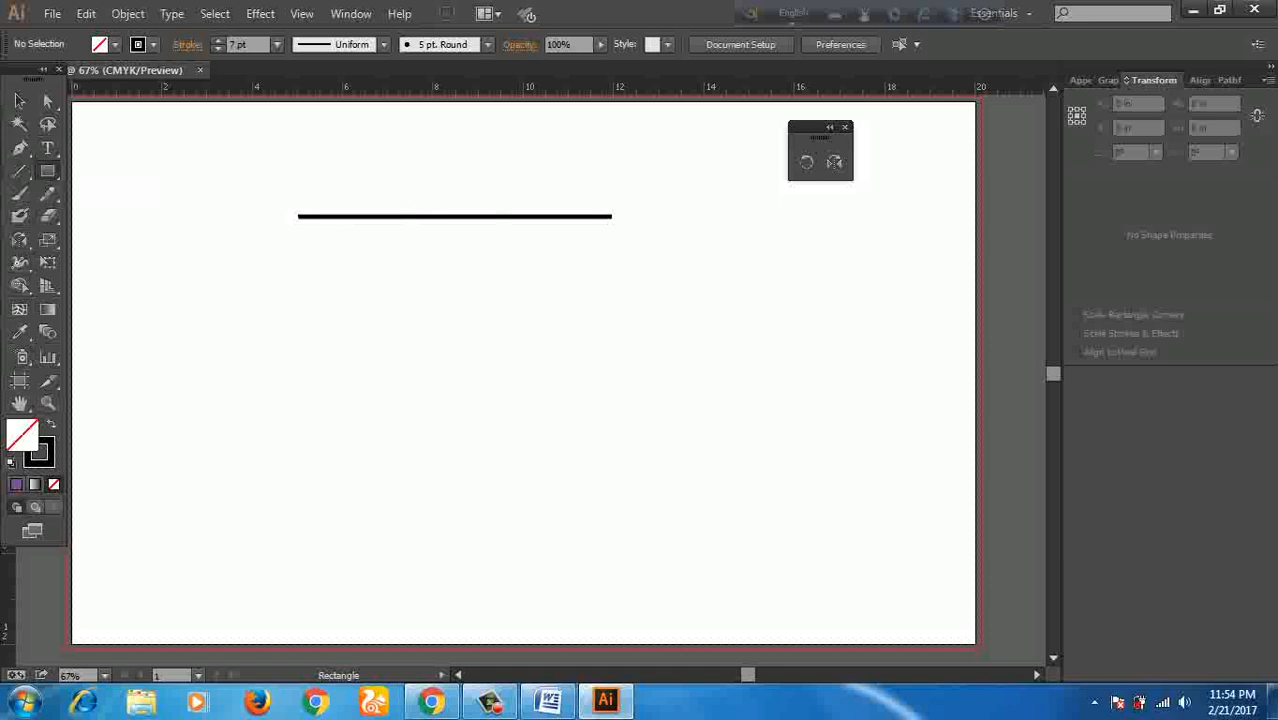
pyautogui.moveTo(298, 252); pyautogui.dragTo(612, 408)
pyautogui.press('v')
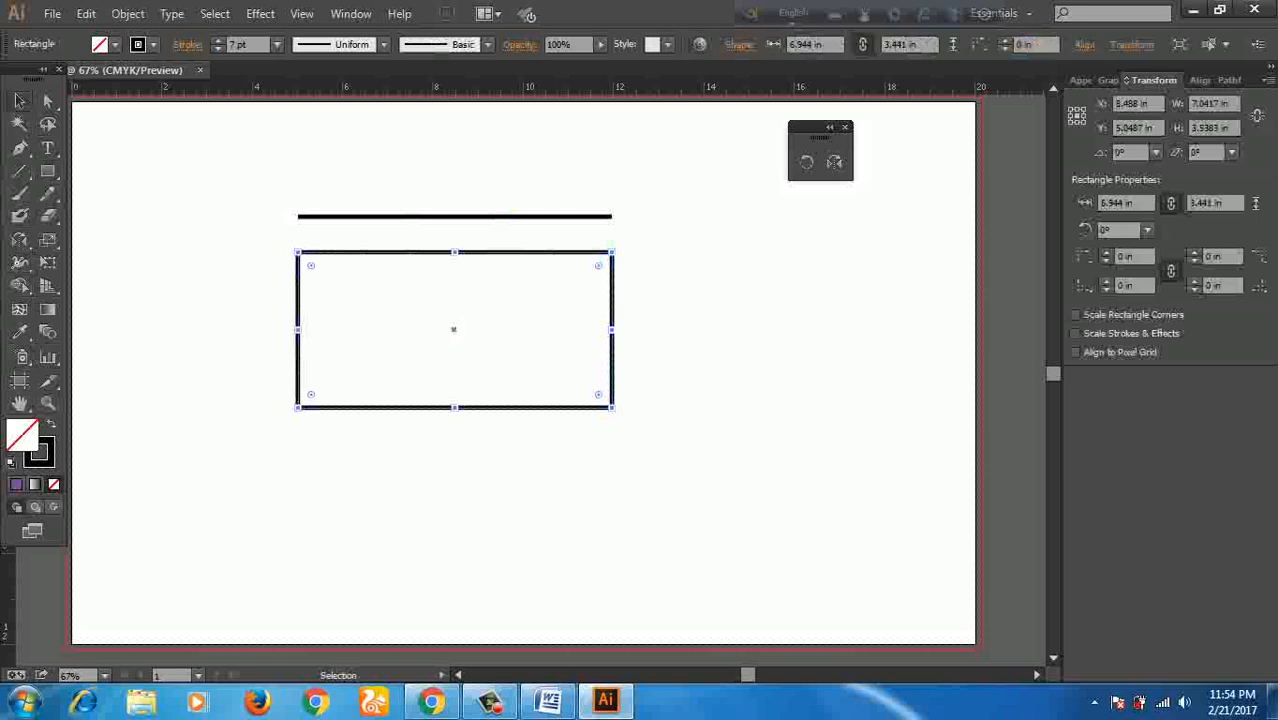
pyautogui.click(190, 290)
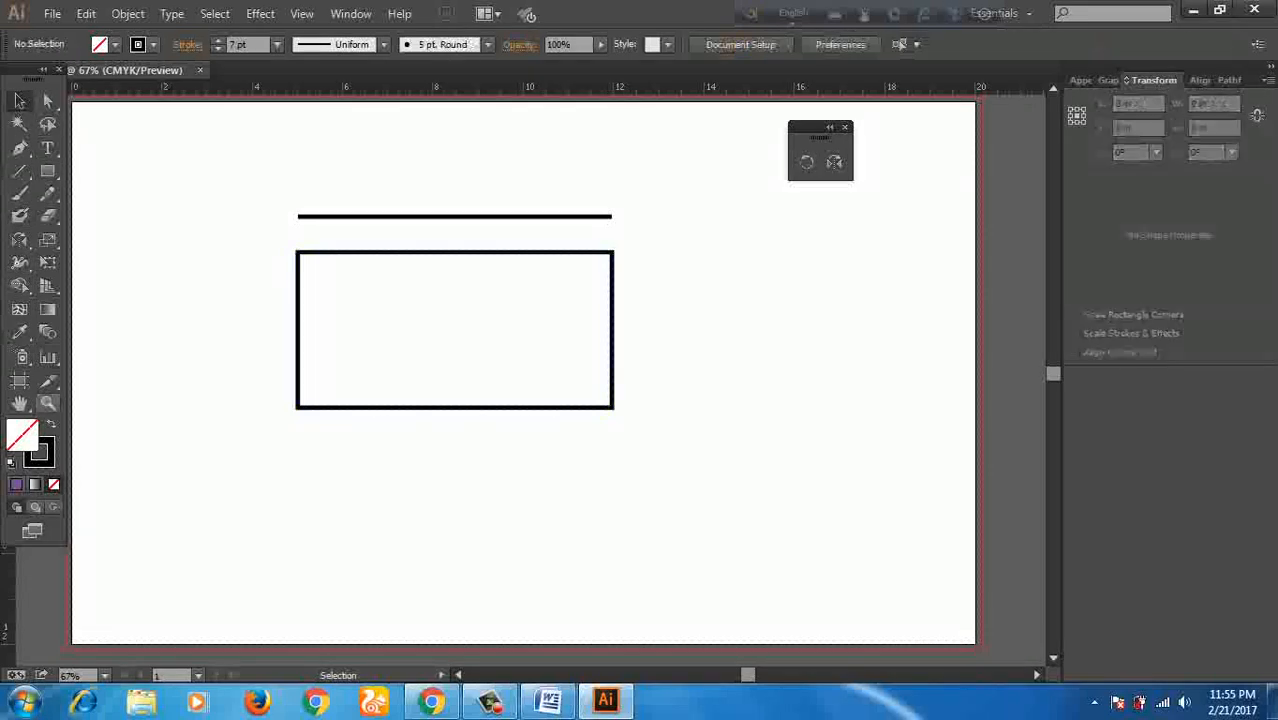
pyautogui.click(47, 403)
pyautogui.click(347, 224)
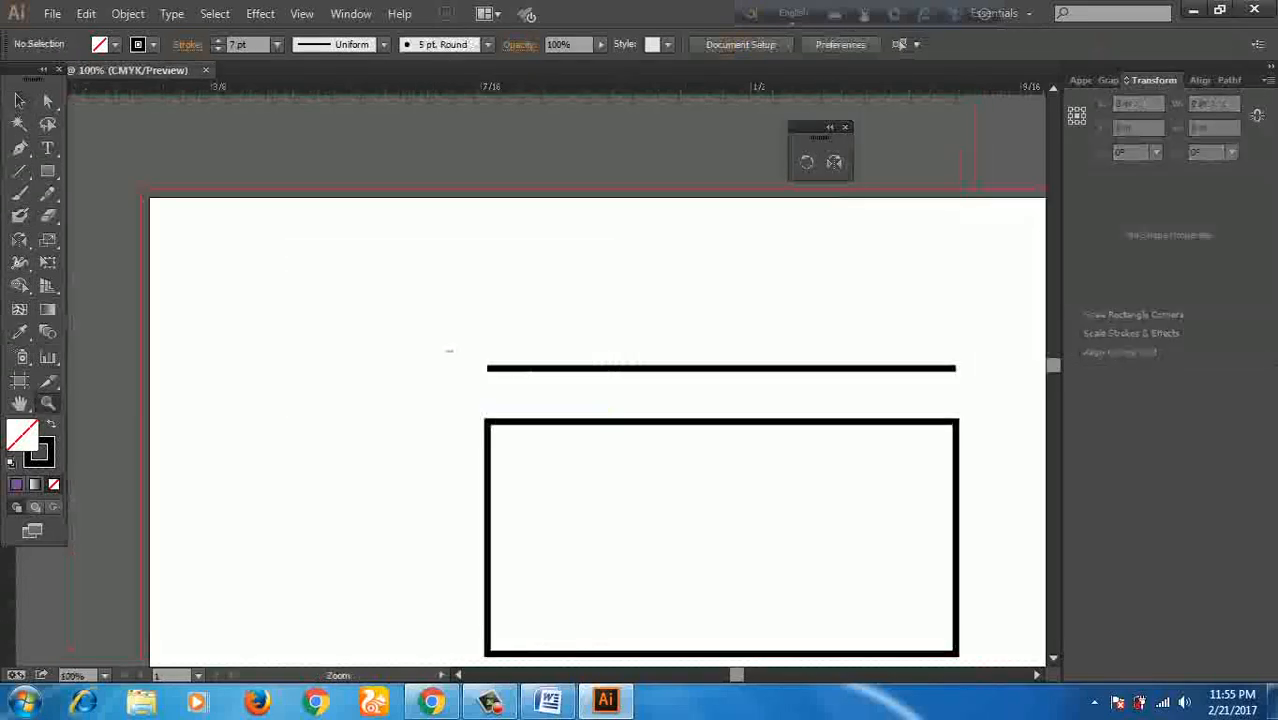
pyautogui.moveTo(446, 351); pyautogui.dragTo(453, 352)
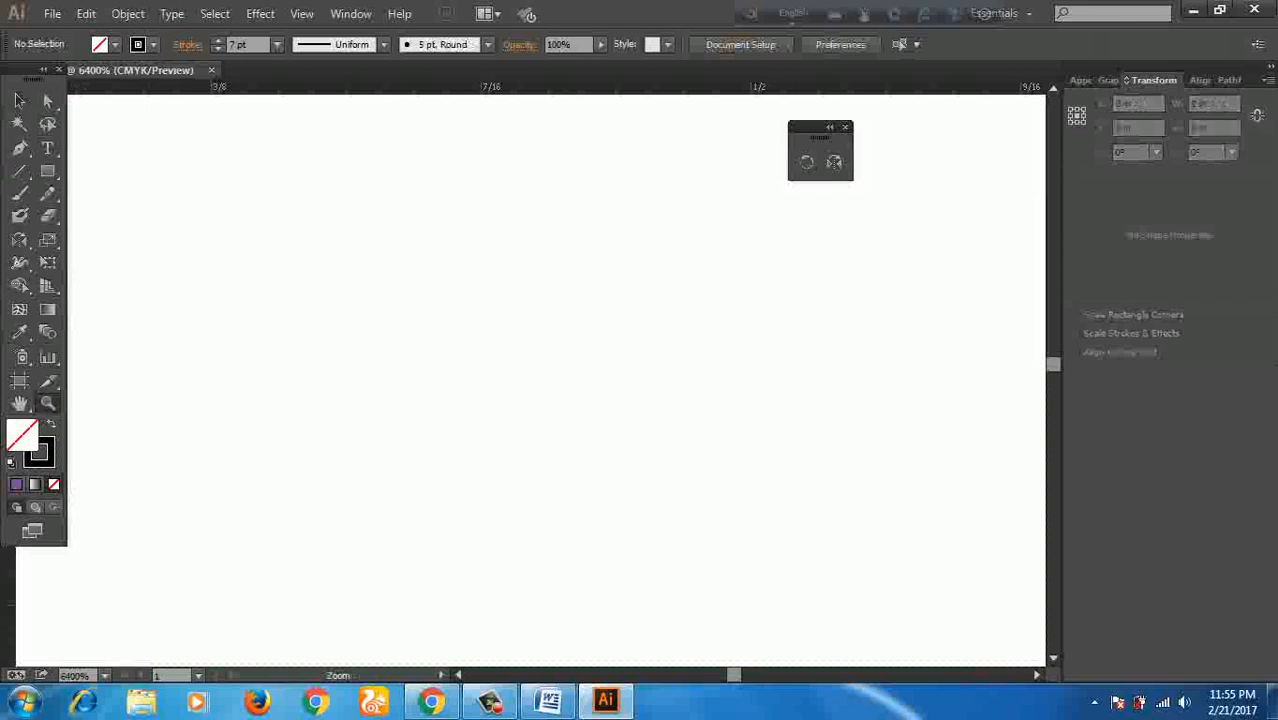
pyautogui.hotkey('ctrl', '0')
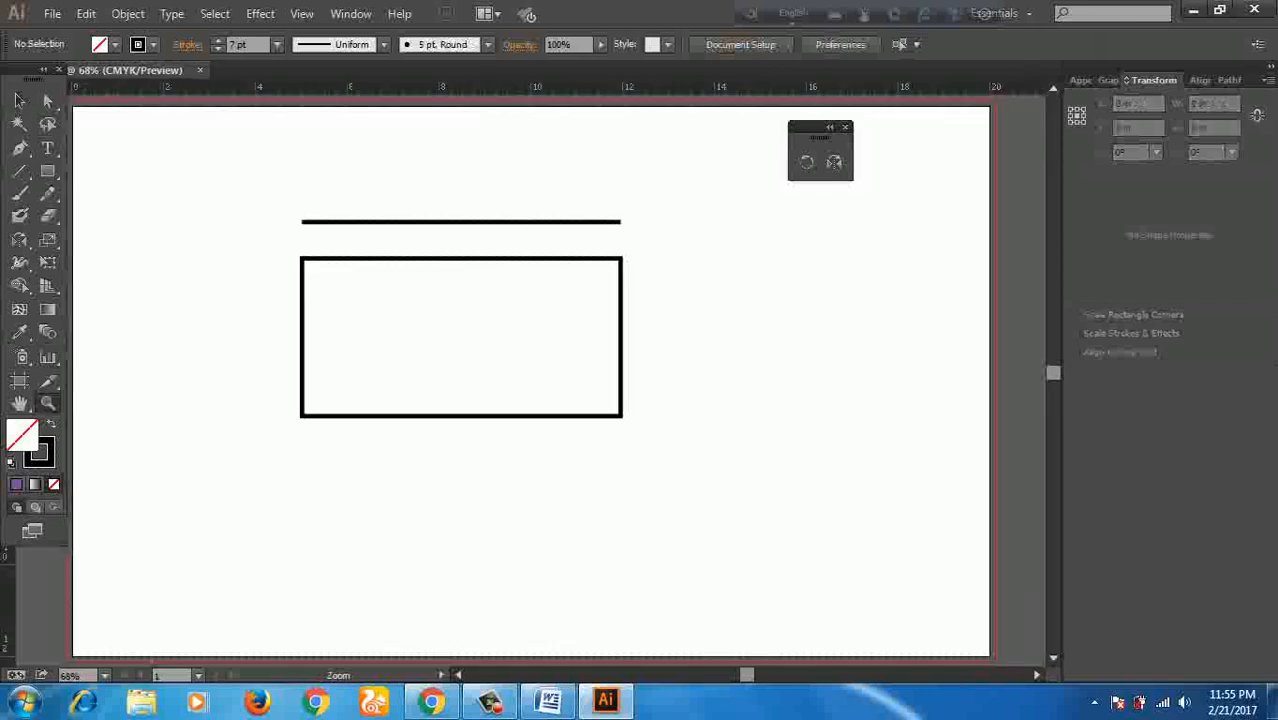
# Step: Select the horizontal line with its left end and the rectangle's upper-left corner enlarged to 400%
pyautogui.hotkey('ctrl', '=')
pyautogui.hotkey('ctrl', '=')
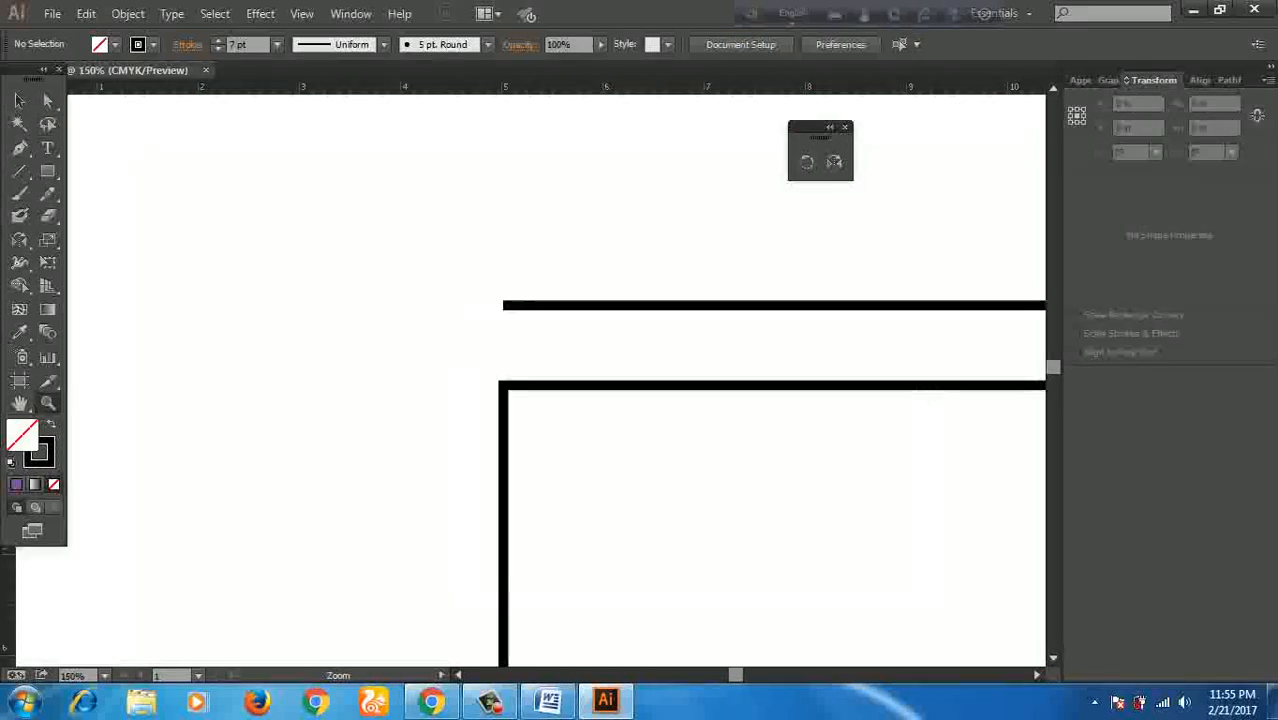
pyautogui.hotkey('ctrl', '=')
pyautogui.hotkey('ctrl', '=')
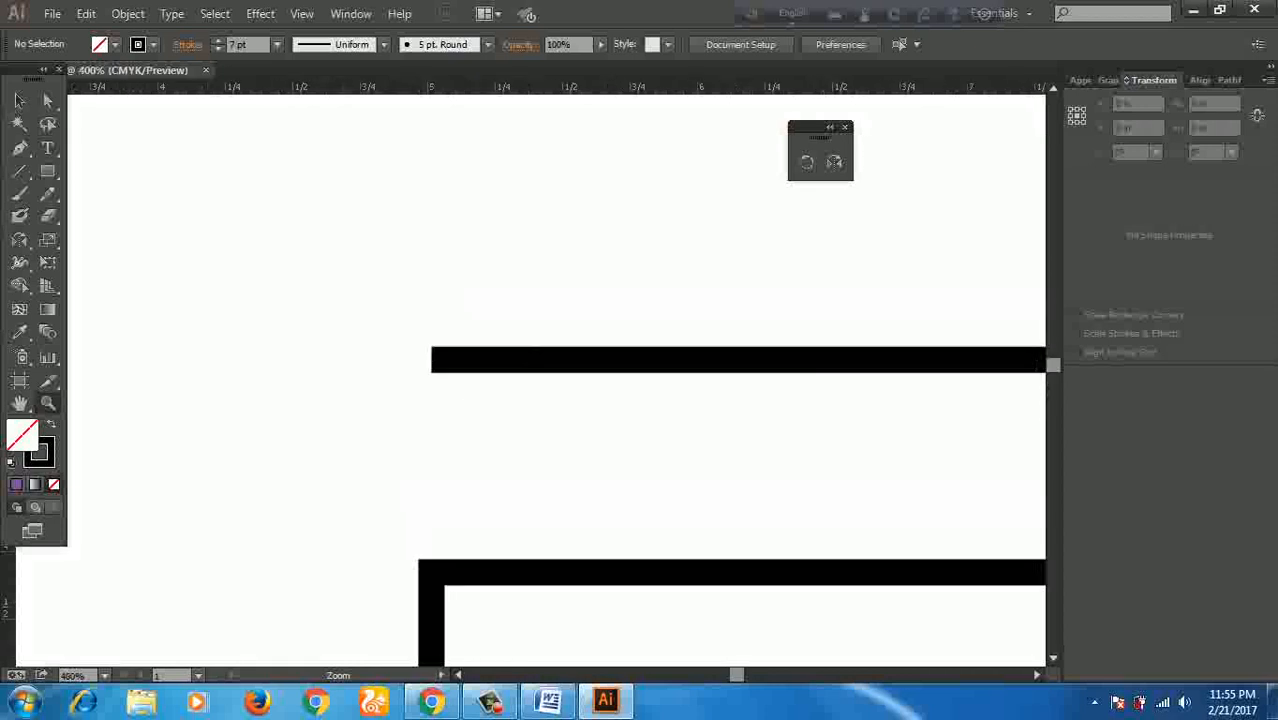
pyautogui.press('v')
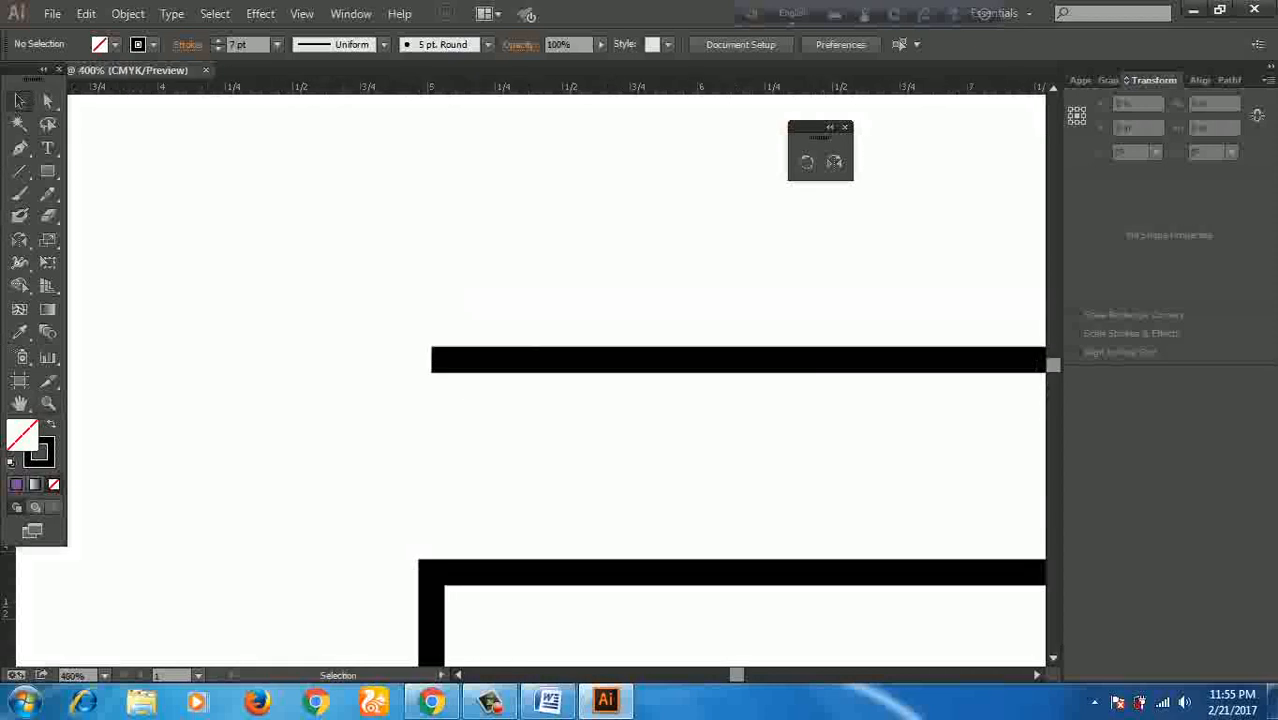
pyautogui.moveTo(511, 250); pyautogui.dragTo(514, 434)
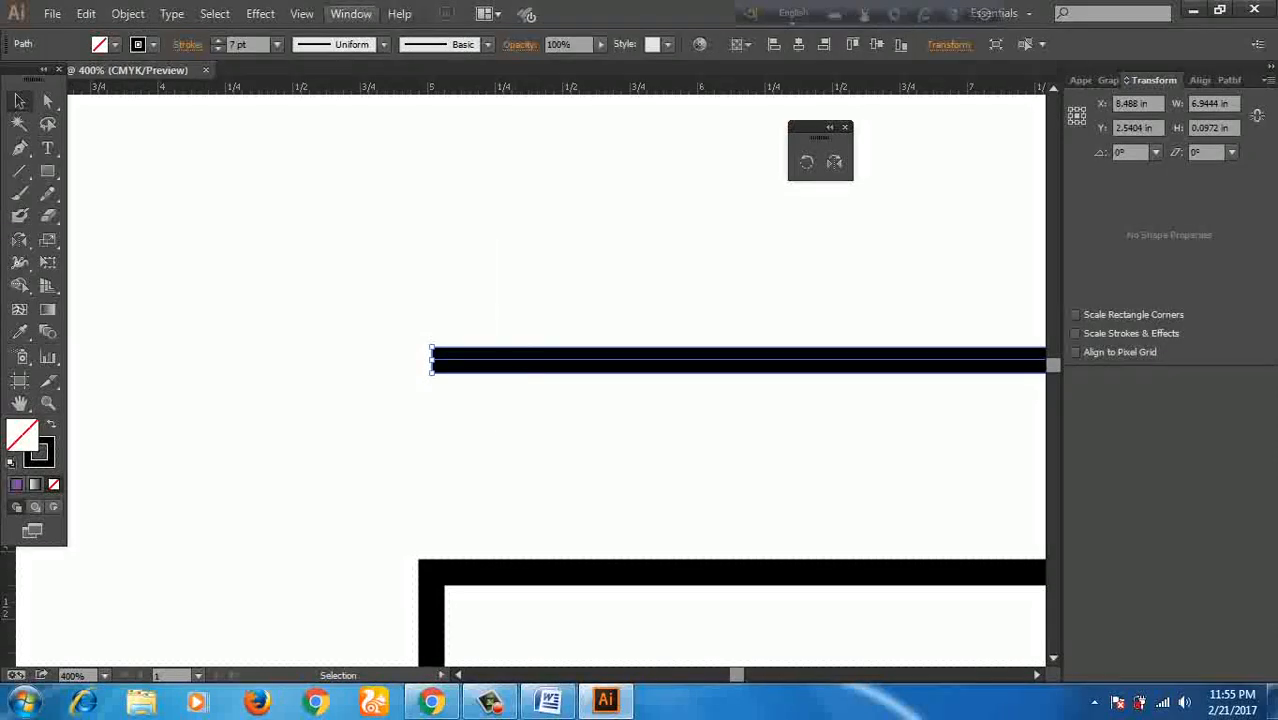
# Step: Open the Stroke settings with all options shown and place them clear of the artwork
pyautogui.click(351, 14)
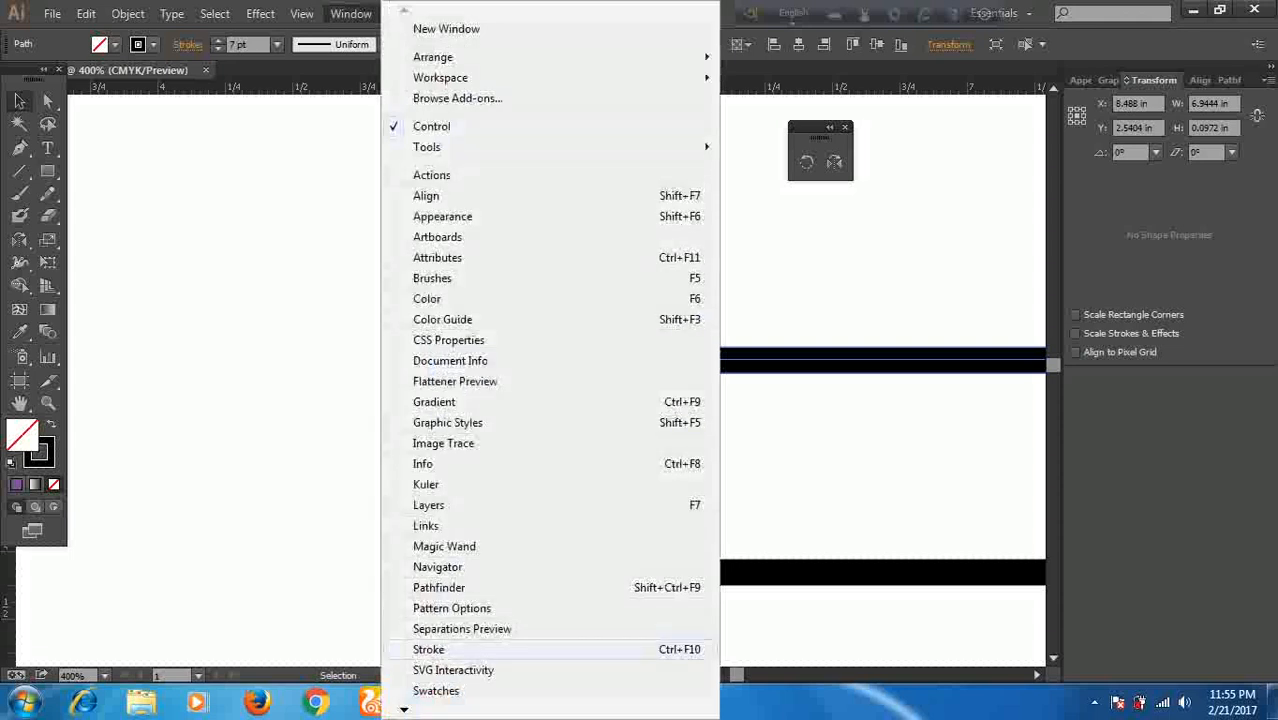
pyautogui.click(430, 649)
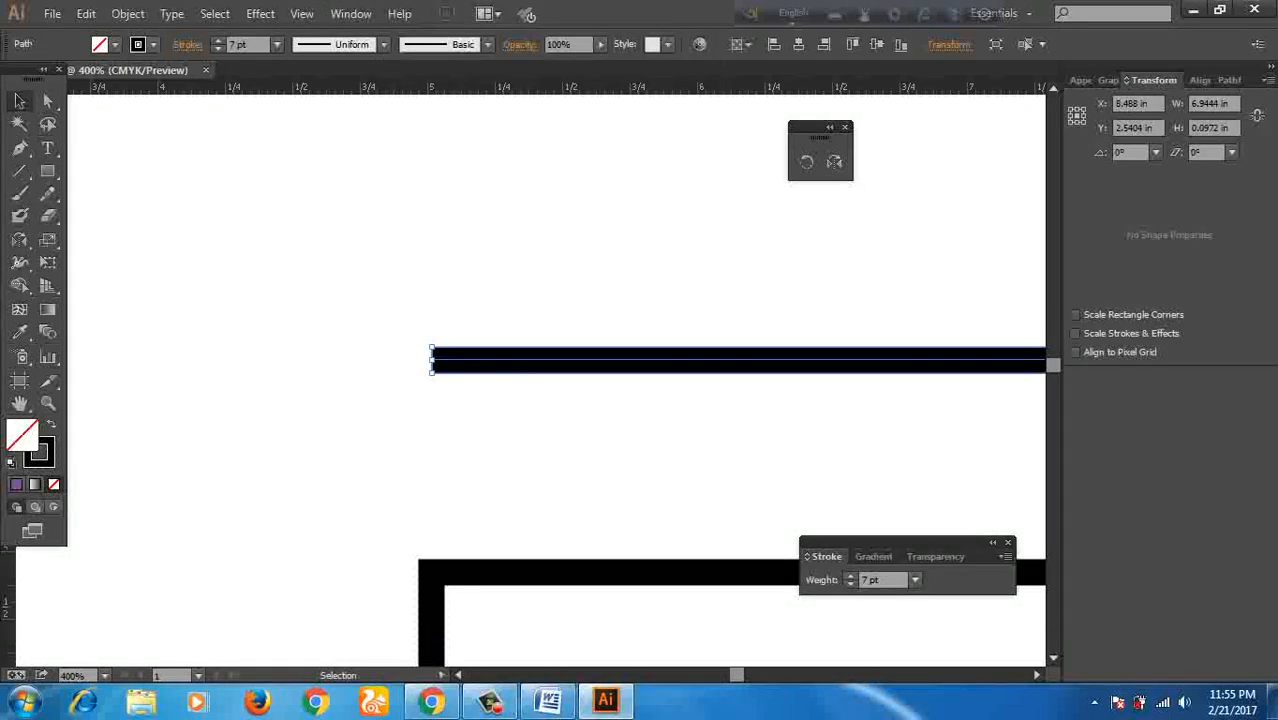
pyautogui.moveTo(860, 538)
pyautogui.mouseDown()
pyautogui.moveTo(920, 424)
pyautogui.moveTo(995, 203)
pyautogui.moveTo(968, 191)
pyautogui.mouseUp()
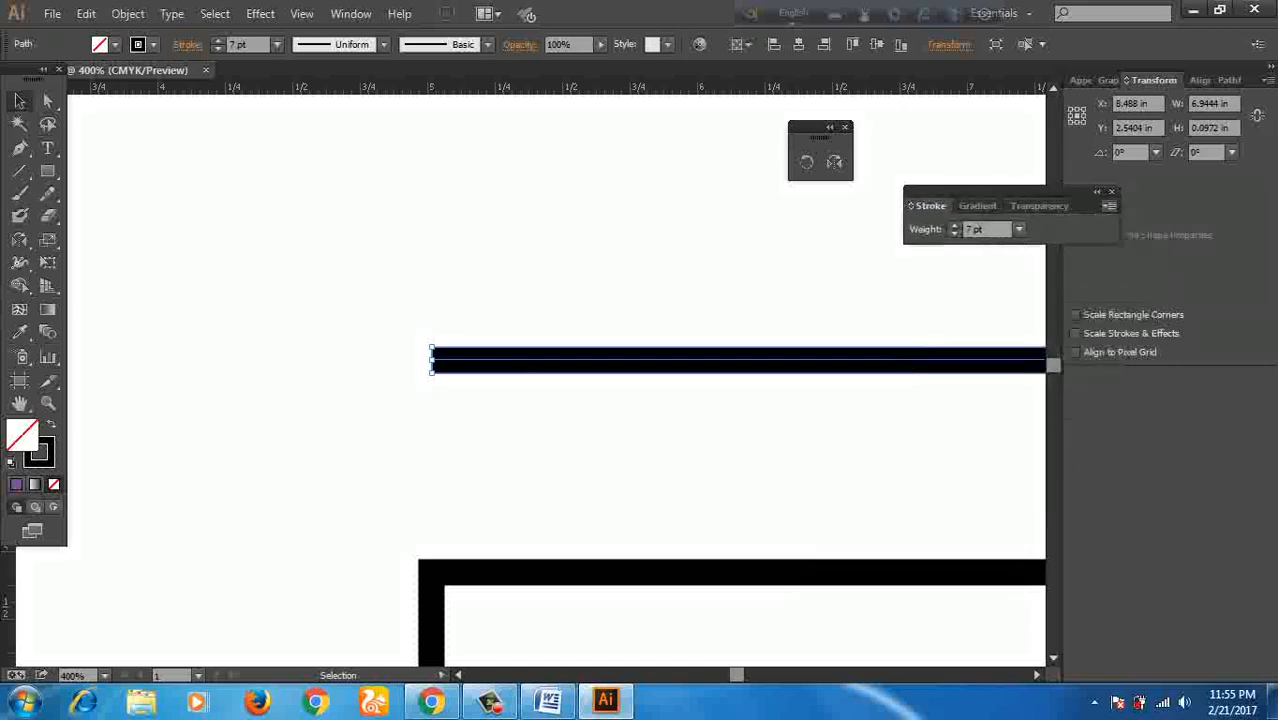
pyautogui.click(1109, 206)
pyautogui.click(1184, 211)
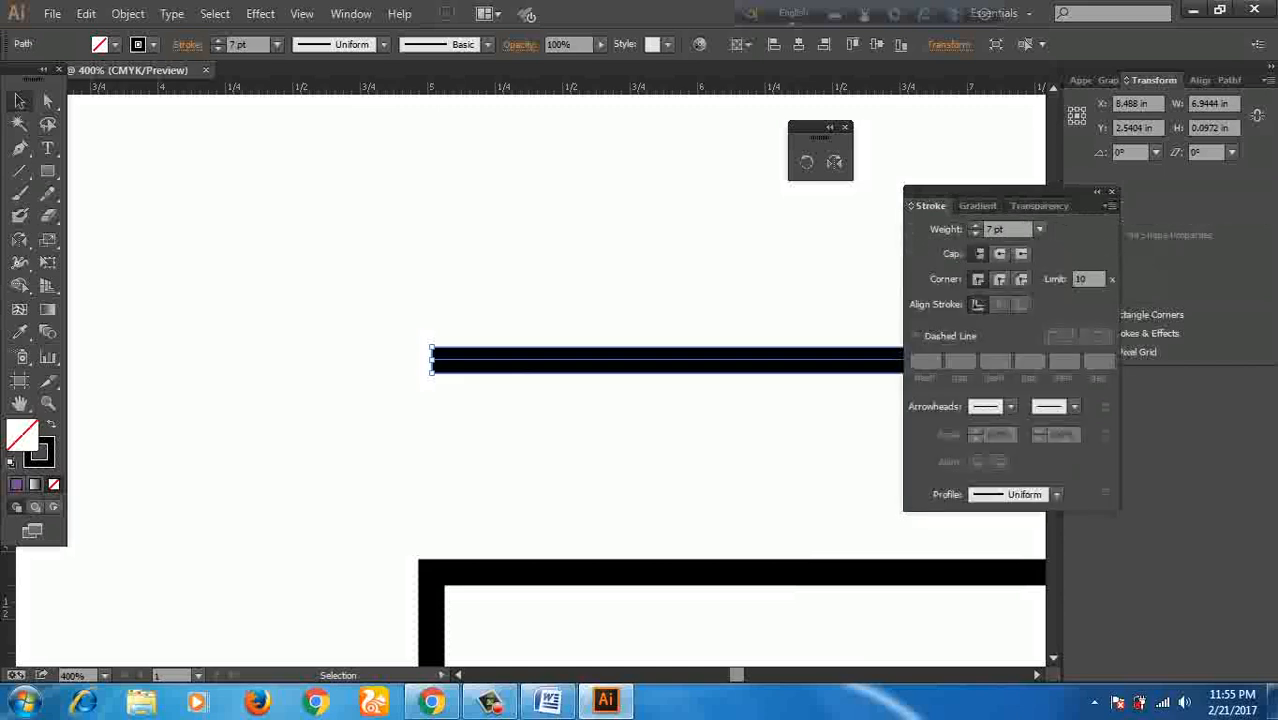
pyautogui.moveTo(1030, 192)
pyautogui.mouseDown()
pyautogui.moveTo(1159, 234)
pyautogui.moveTo(1189, 250)
pyautogui.moveTo(1178, 259)
pyautogui.mouseUp()
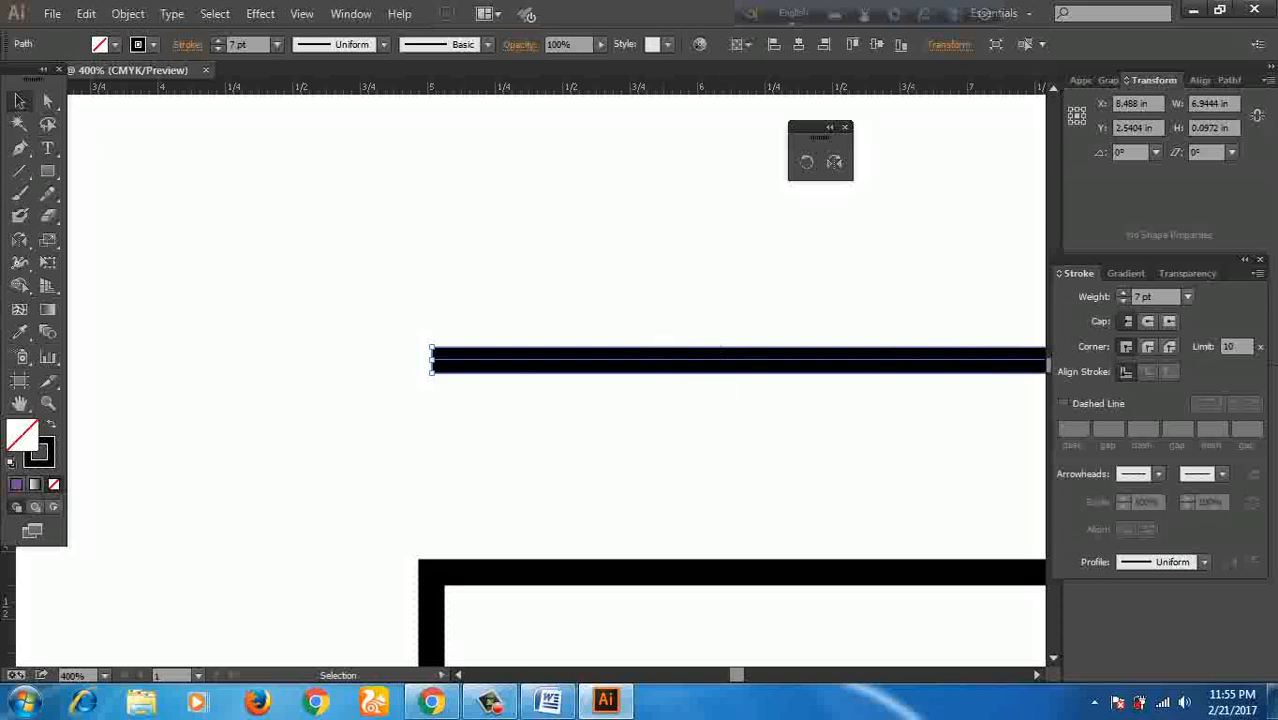
# Step: Set the horizontal line's stroke weight to 12 pt and deselect it
pyautogui.click(1187, 297)
pyautogui.click(1215, 506)
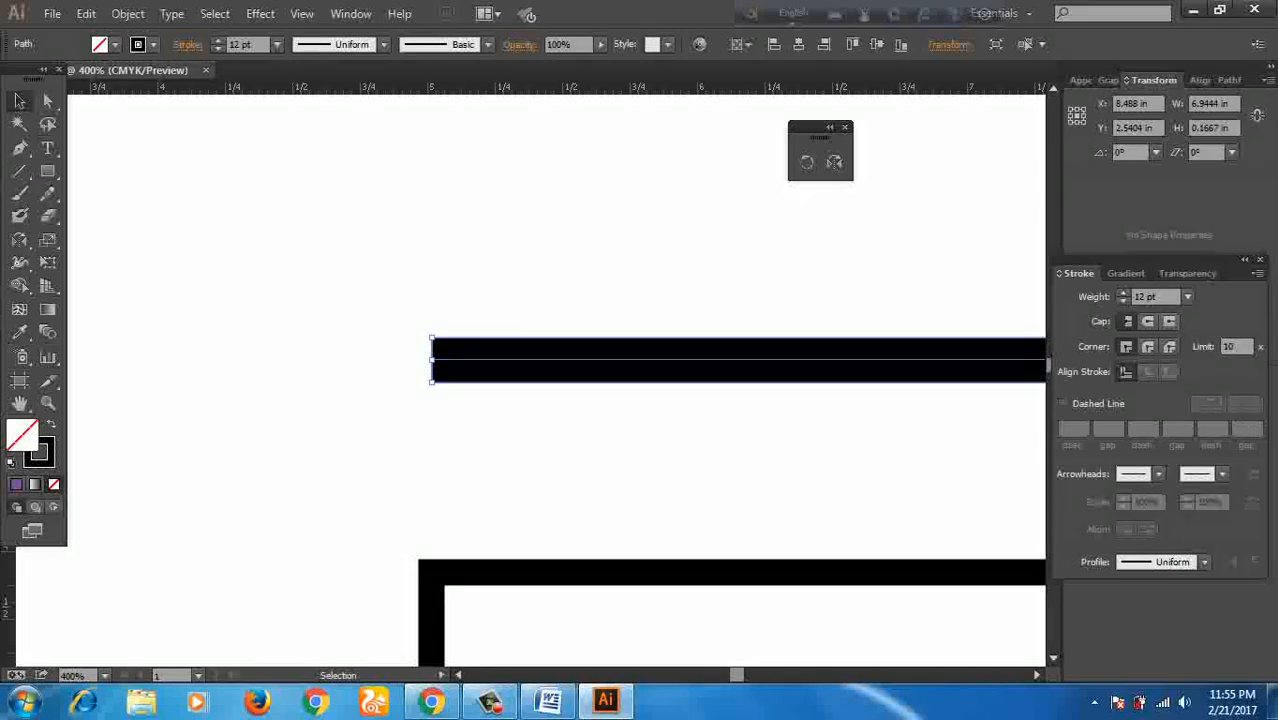
pyautogui.moveTo(386, 302); pyautogui.dragTo(506, 428)
pyautogui.moveTo(377, 318); pyautogui.dragTo(482, 416)
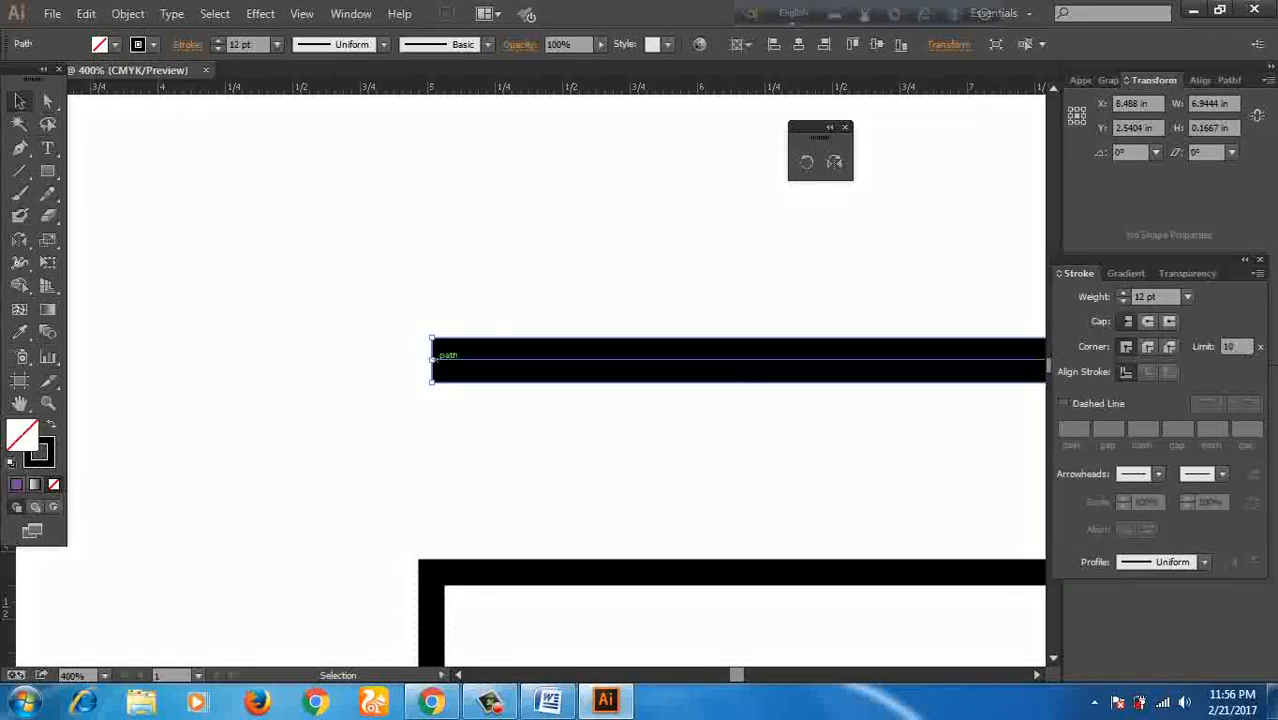
pyautogui.hotkey('ctrl', 'shift', 'a')
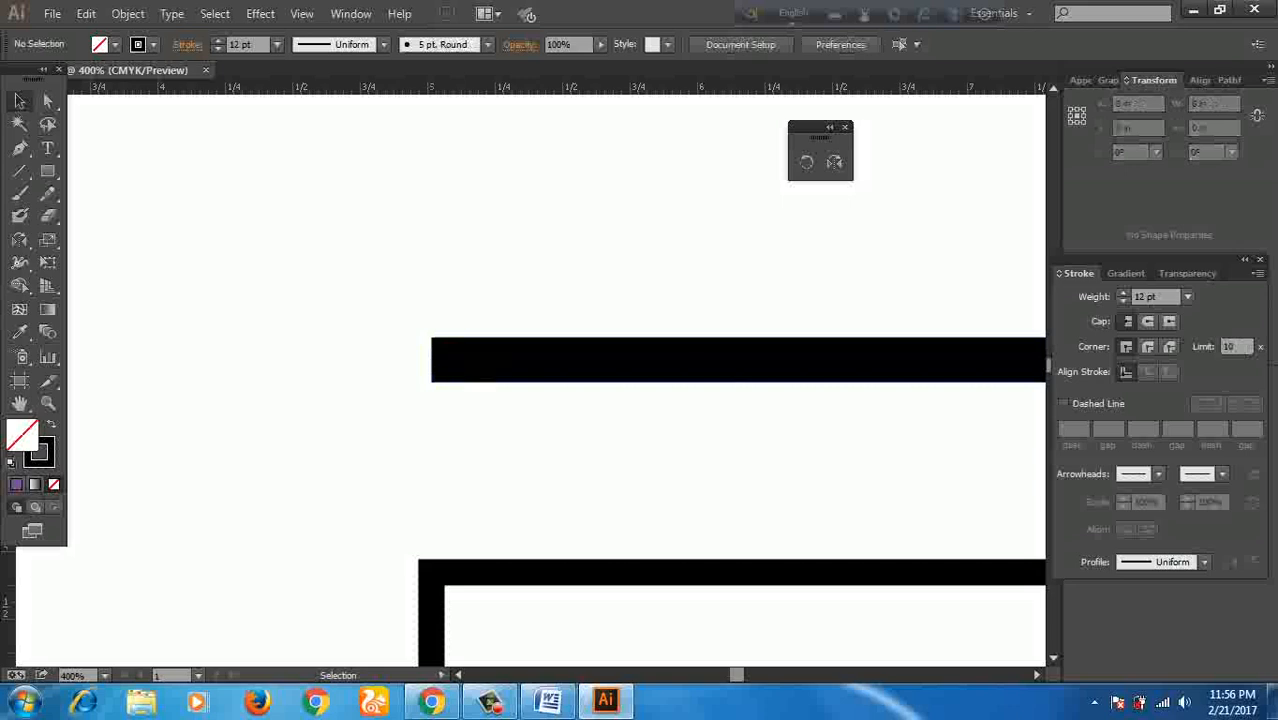
# Step: Try the round and projecting caps on the horizontal line's ends and return it to the butt cap
pyautogui.click(433, 360)
pyautogui.hotkey('ctrl', 'shift', 'a')
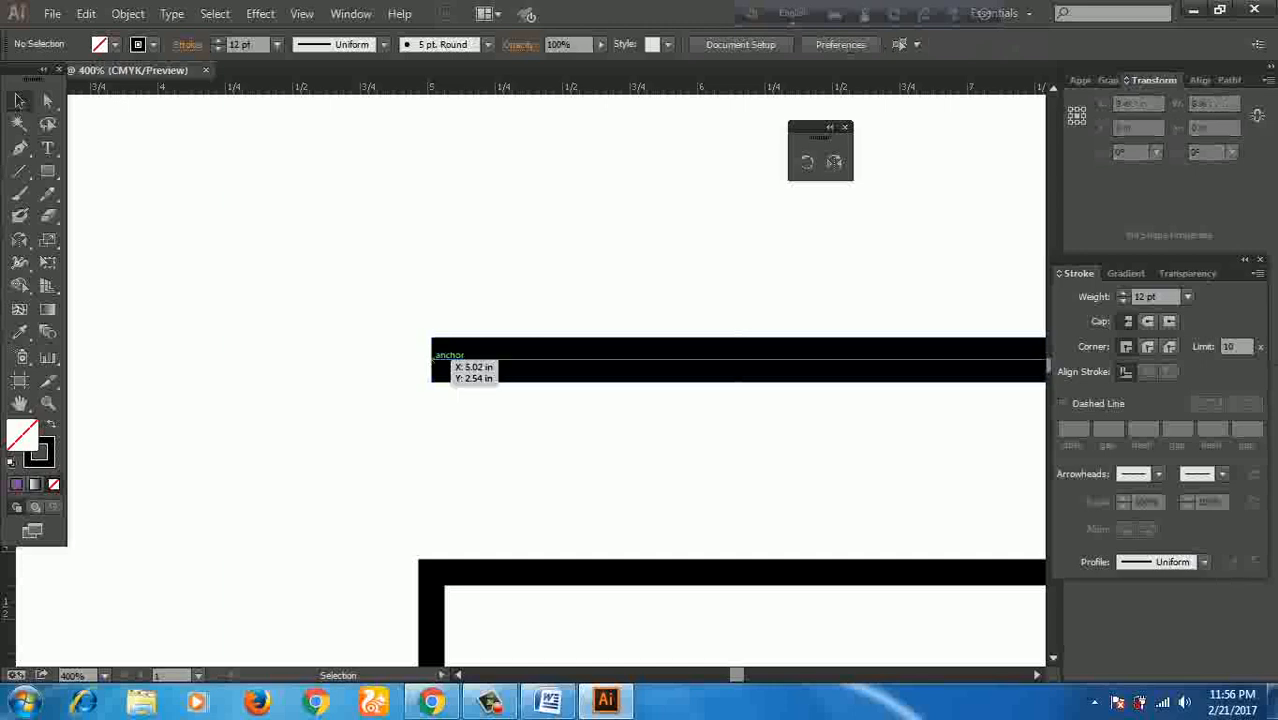
pyautogui.moveTo(389, 317); pyautogui.dragTo(540, 417)
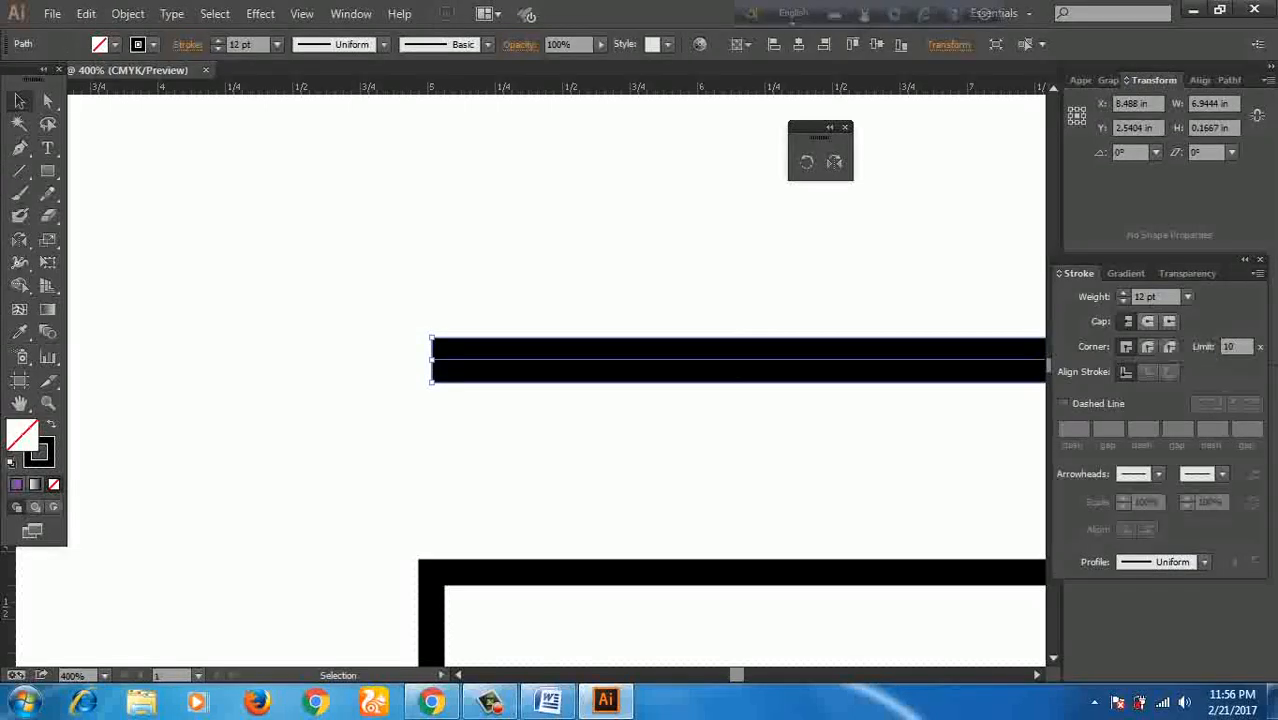
pyautogui.click(1148, 321)
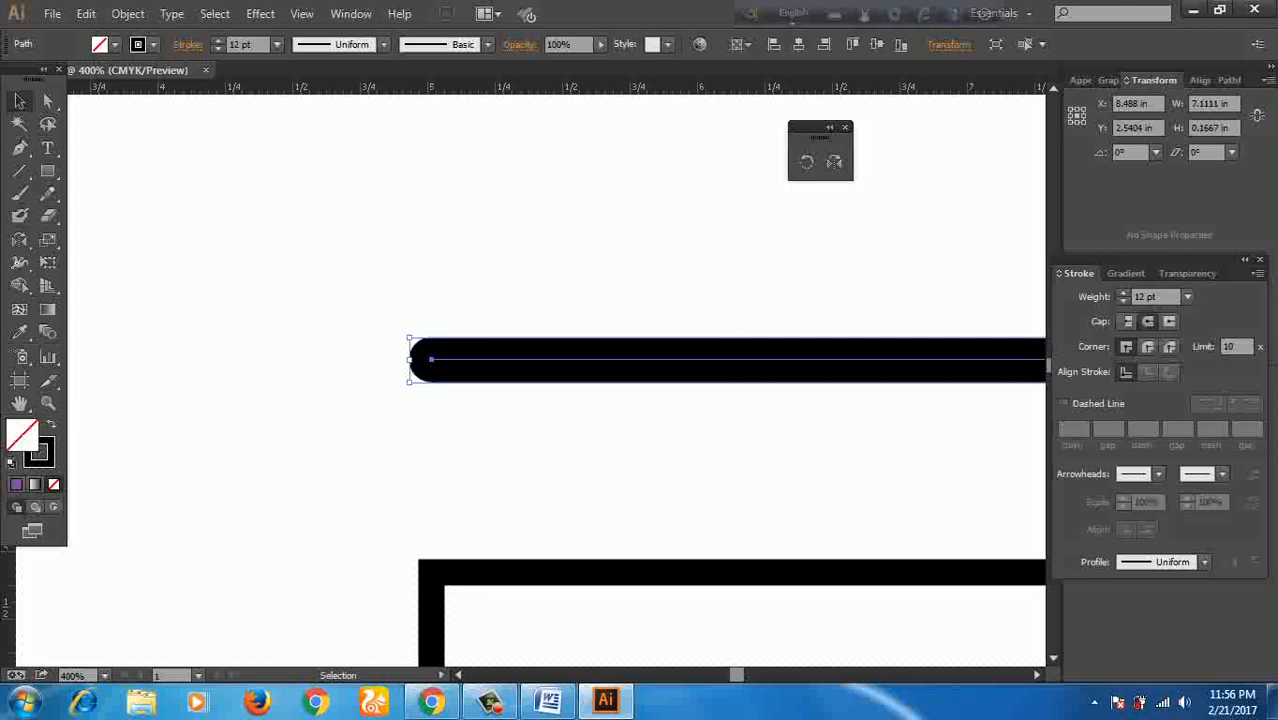
pyautogui.click(1128, 321)
pyautogui.hotkey('ctrl', 'shift', 'a')
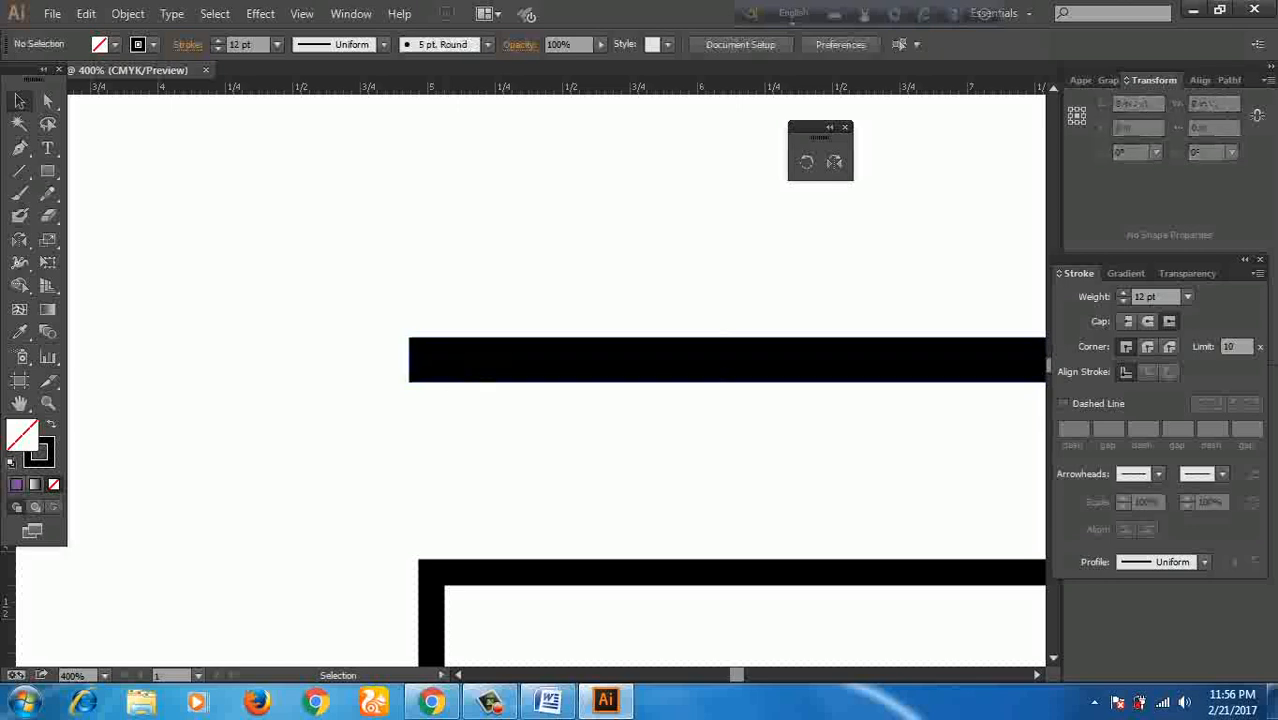
pyautogui.click(428, 359)
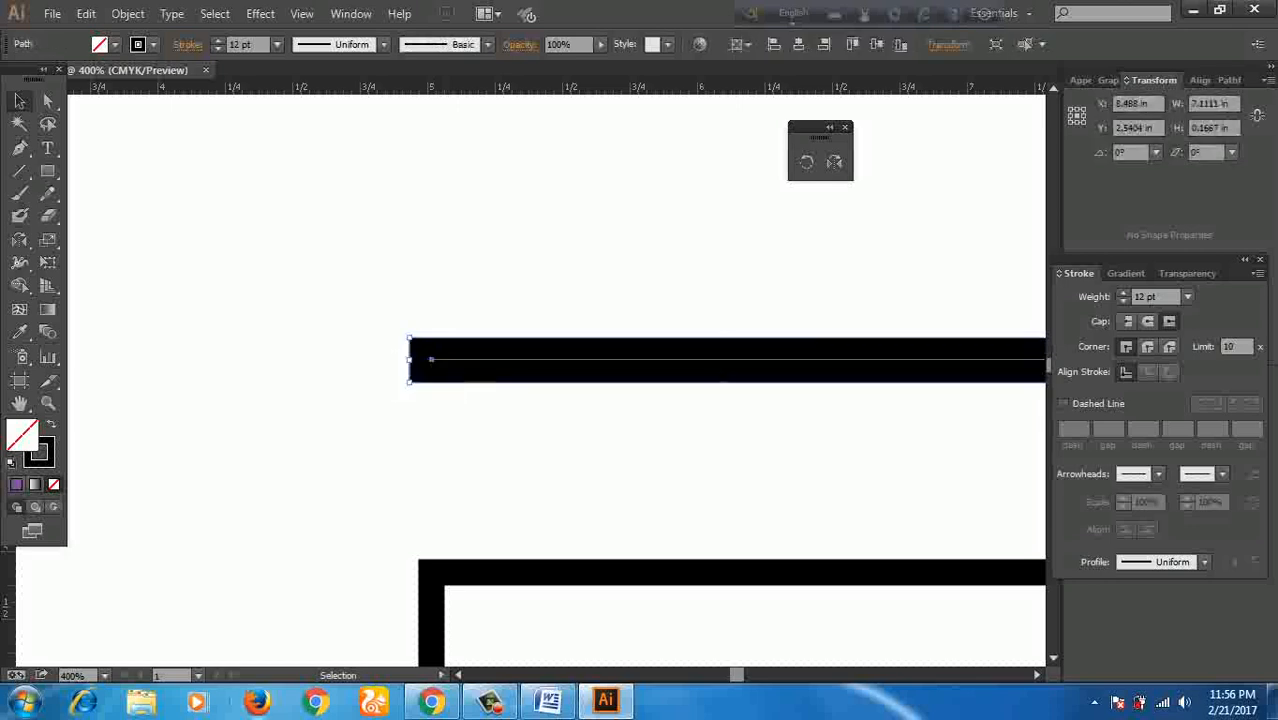
pyautogui.click(1128, 321)
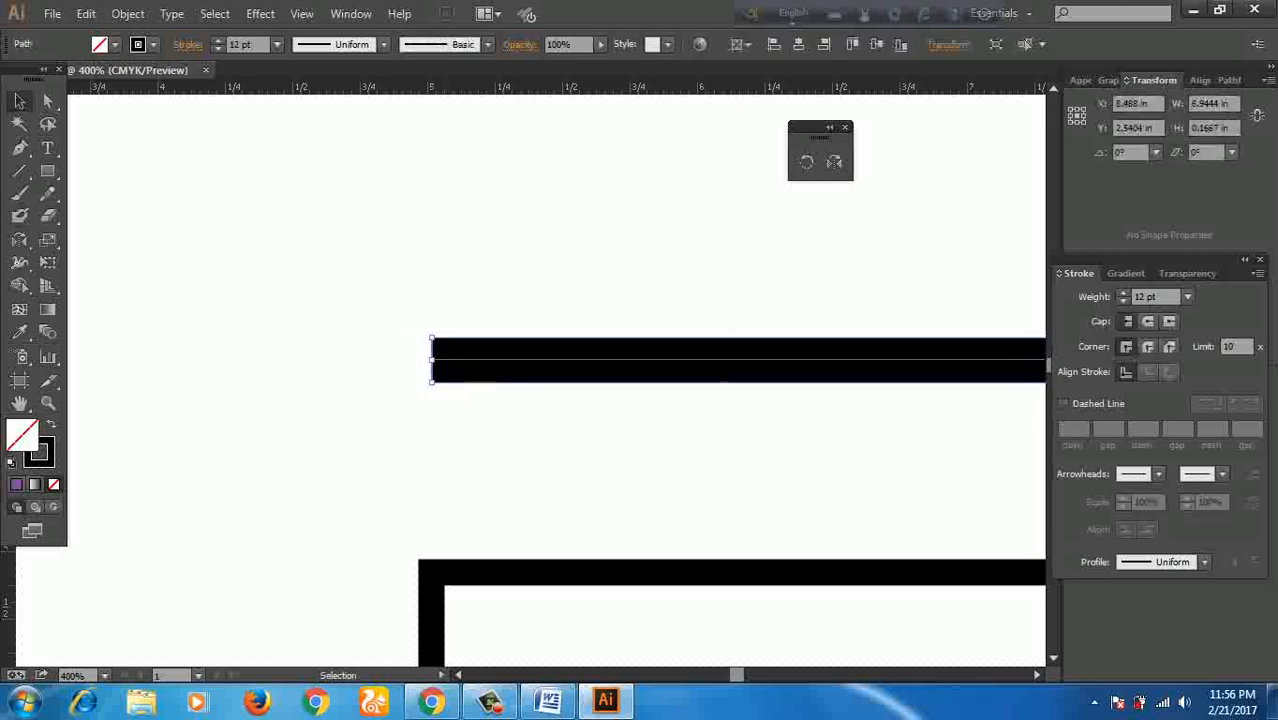
# Step: Try the round and bevel joins on the rectangle's corners and return it to the miter join
pyautogui.scroll(-3, 730, 400)
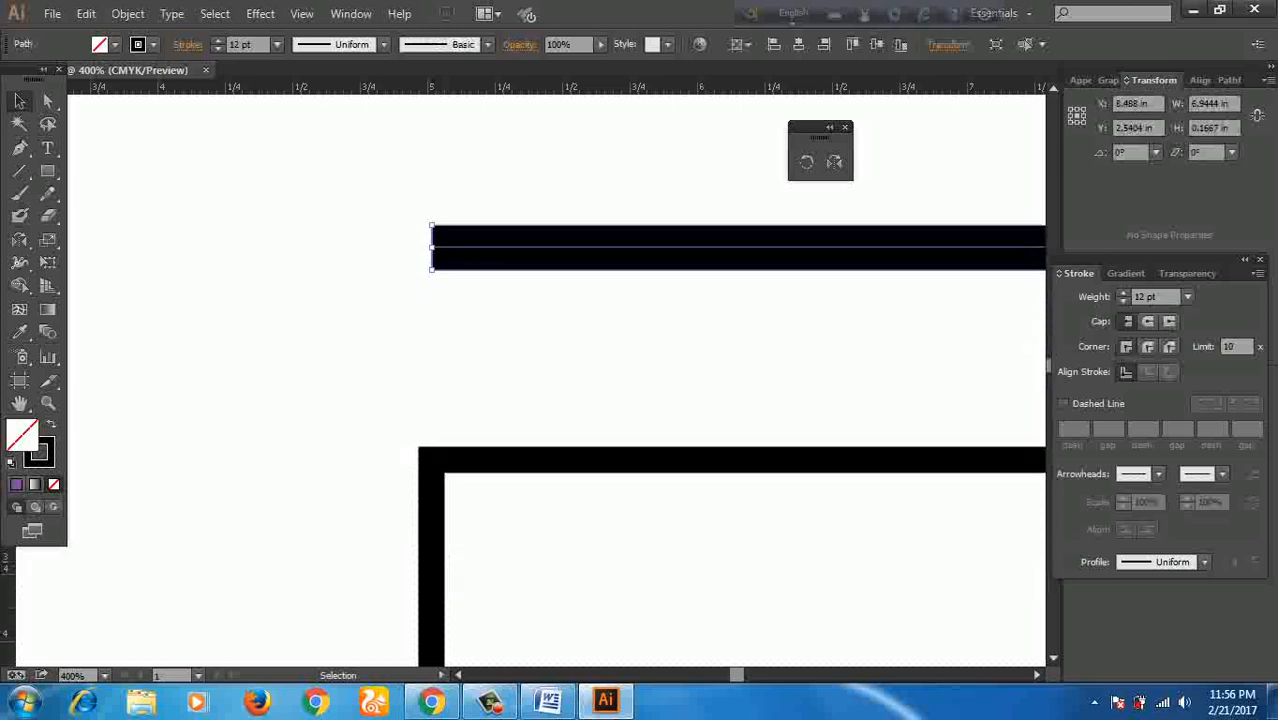
pyautogui.moveTo(470, 380); pyautogui.dragTo(522, 550)
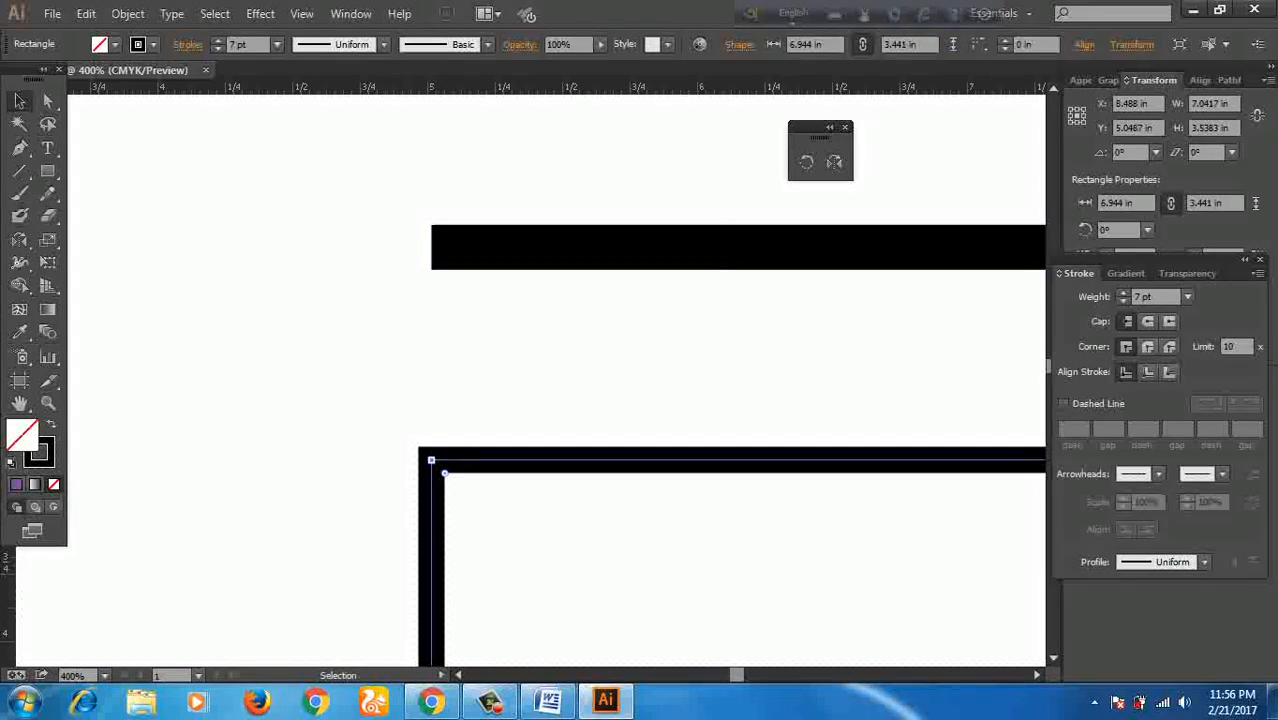
pyautogui.click(1148, 346)
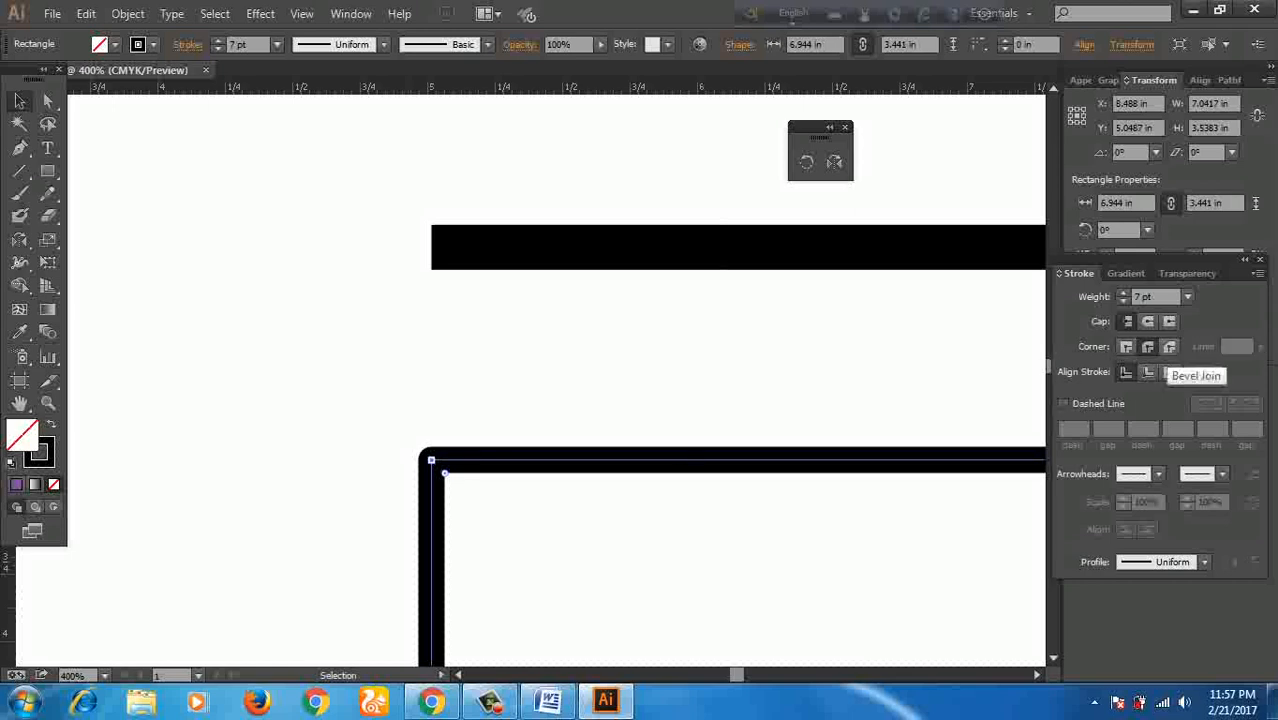
pyautogui.click(1169, 346)
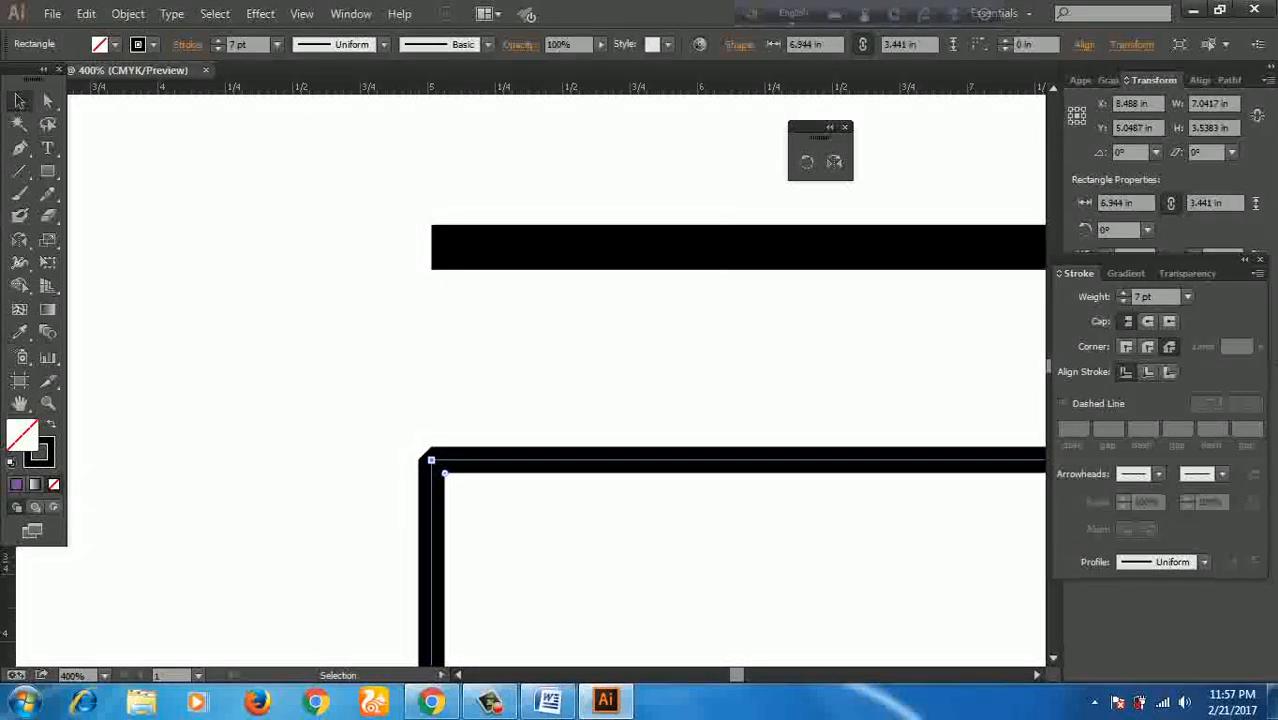
pyautogui.click(1126, 346)
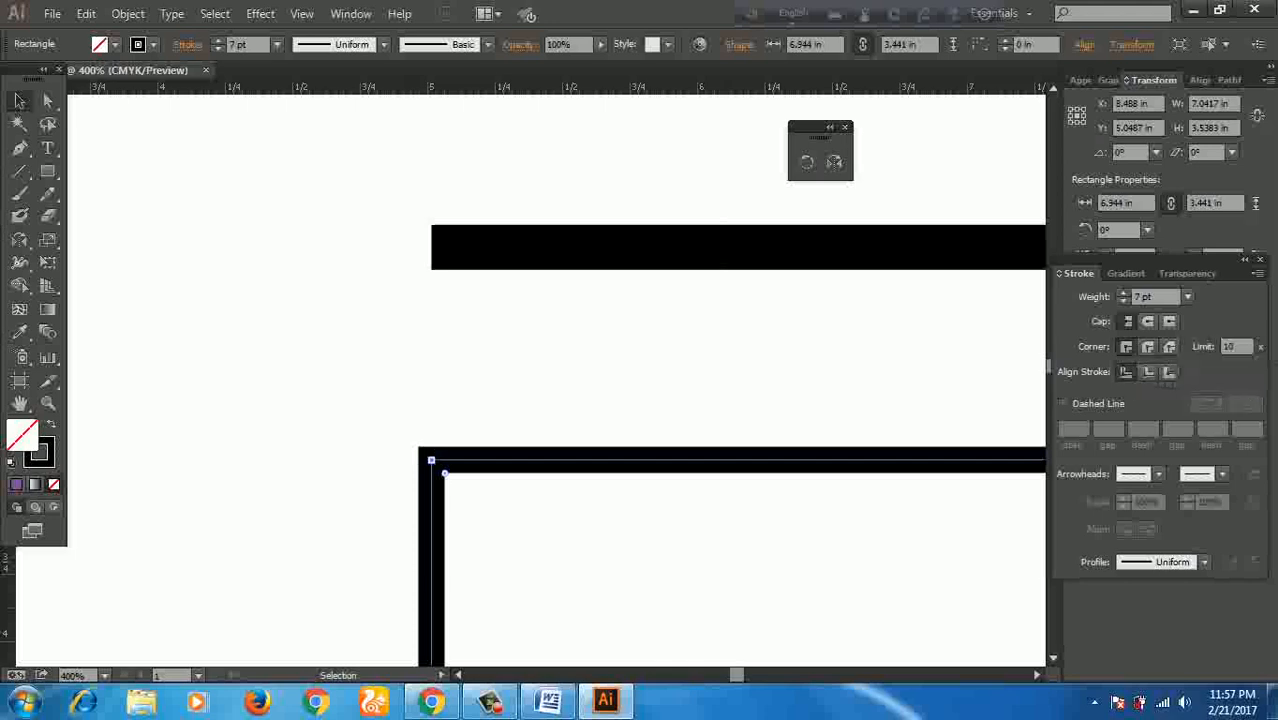
# Step: Try aligning the rectangle's stroke to the inside and outside of its path and return it to centre alignment
pyautogui.moveTo(639, 374); pyautogui.dragTo(692, 568)
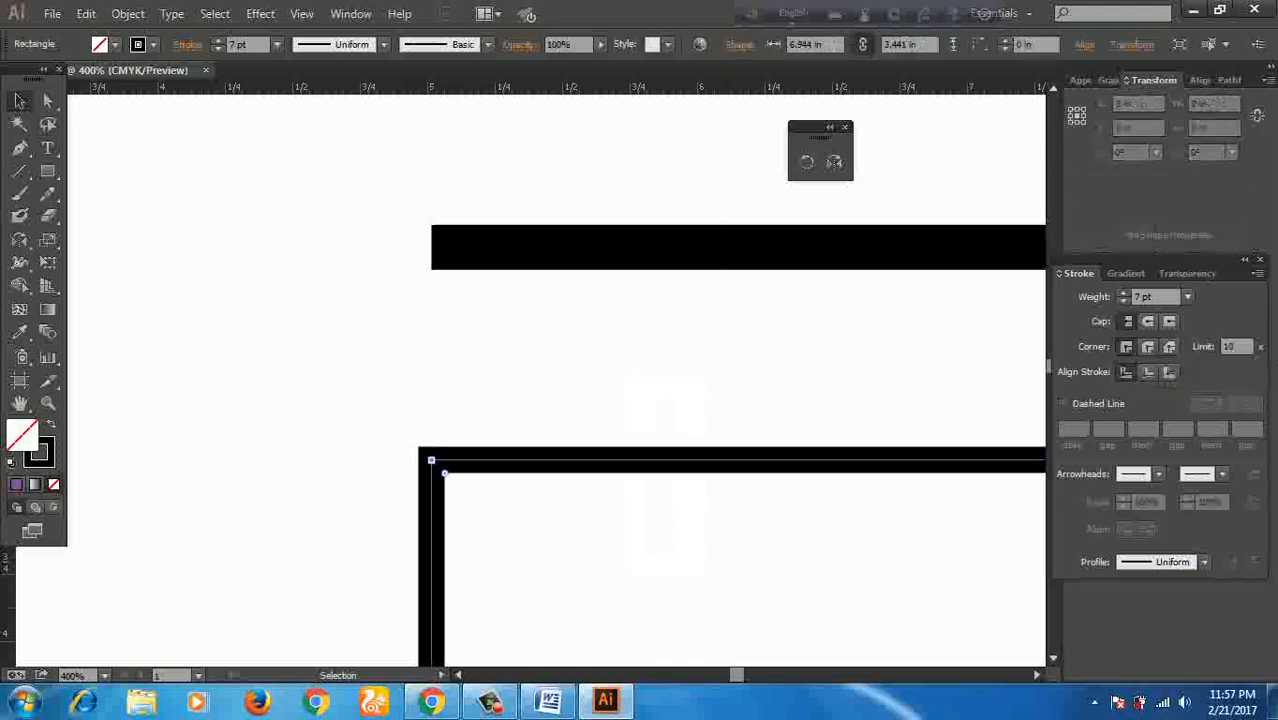
pyautogui.scroll(-1, 692, 568)
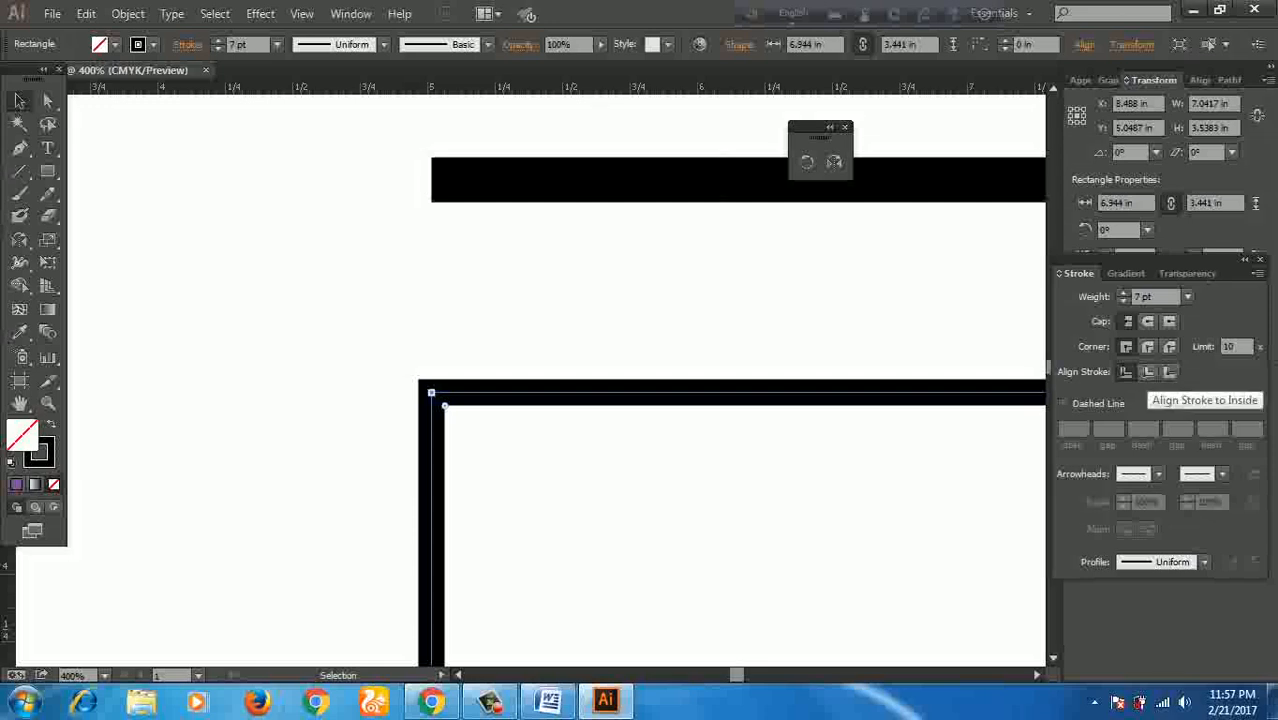
pyautogui.click(1148, 371)
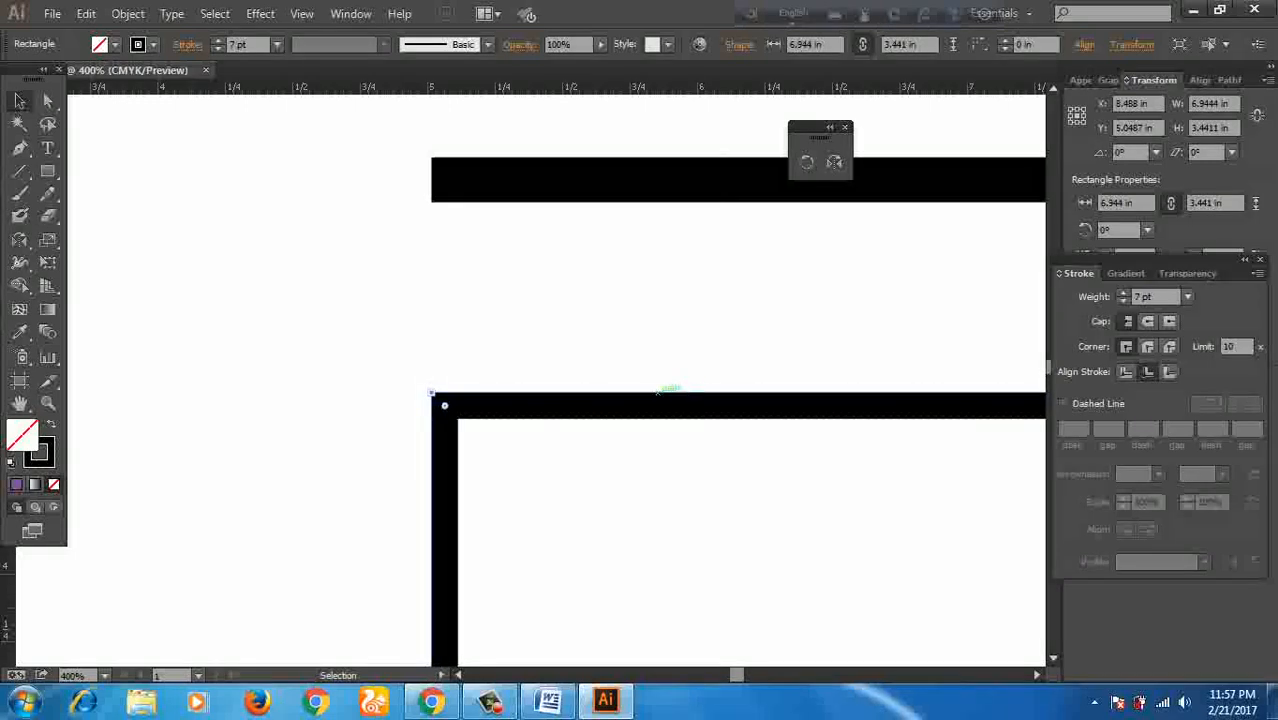
pyautogui.click(1126, 371)
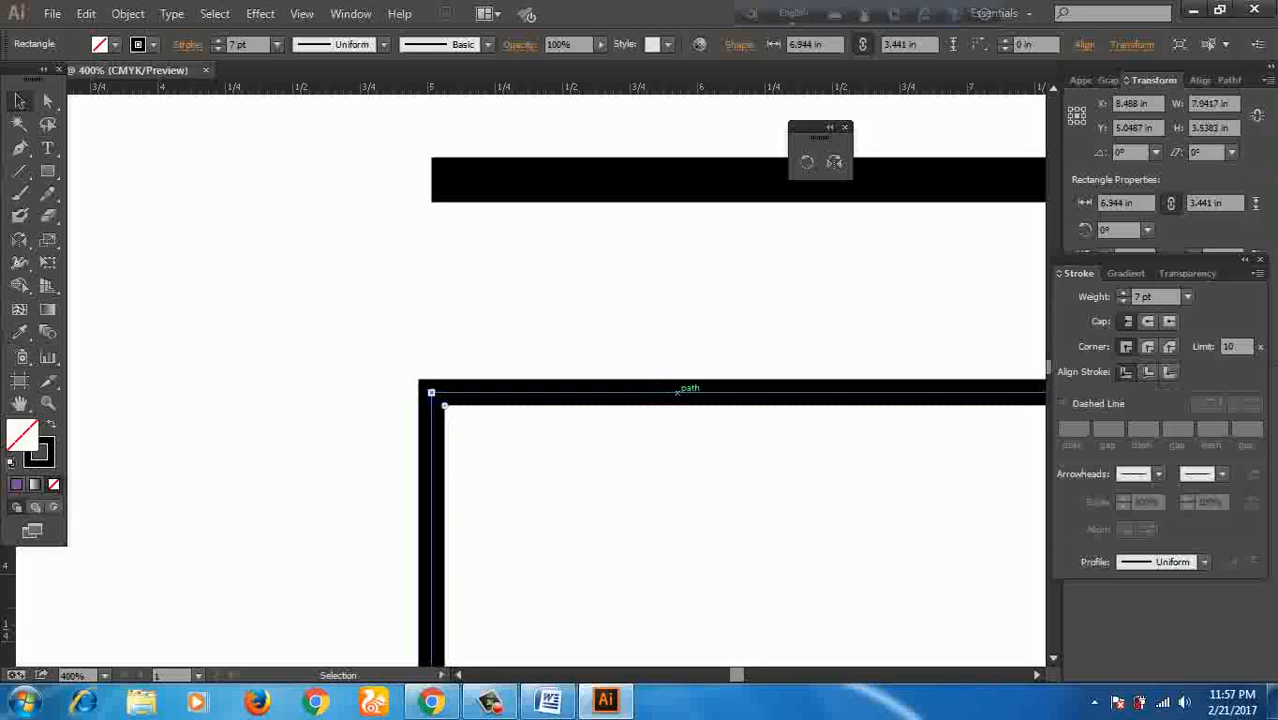
pyautogui.click(1148, 371)
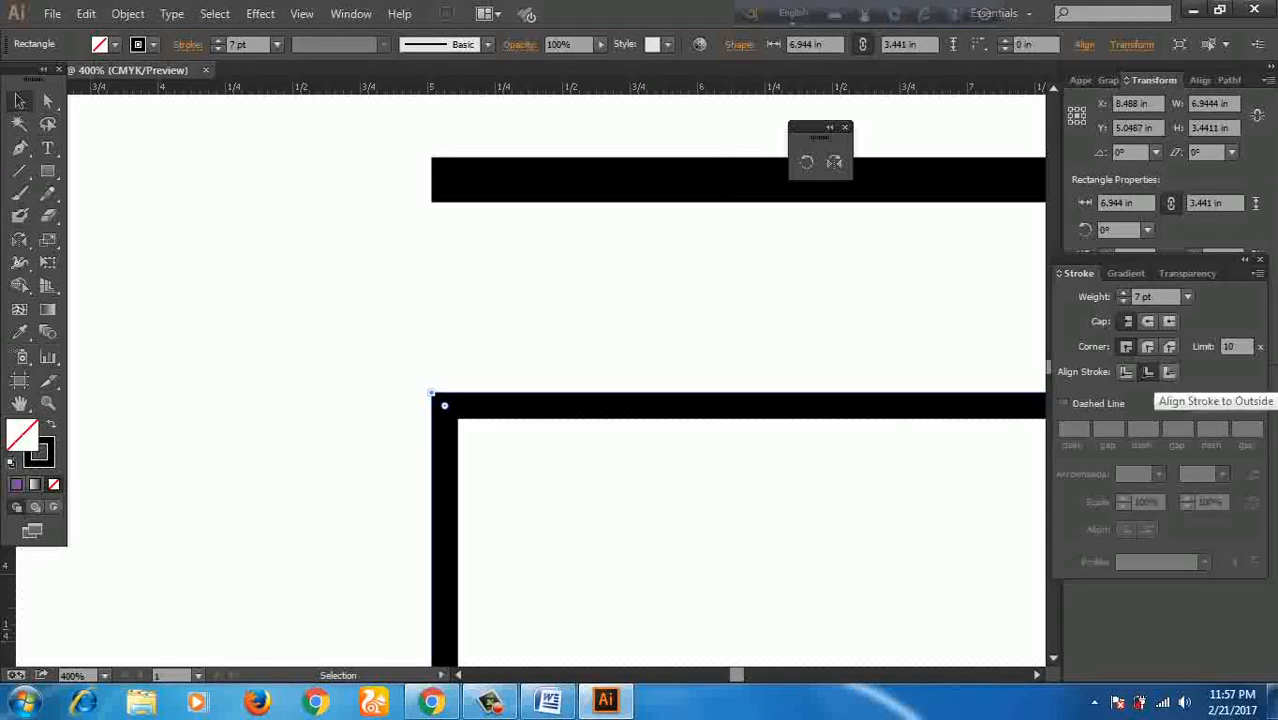
pyautogui.click(1170, 371)
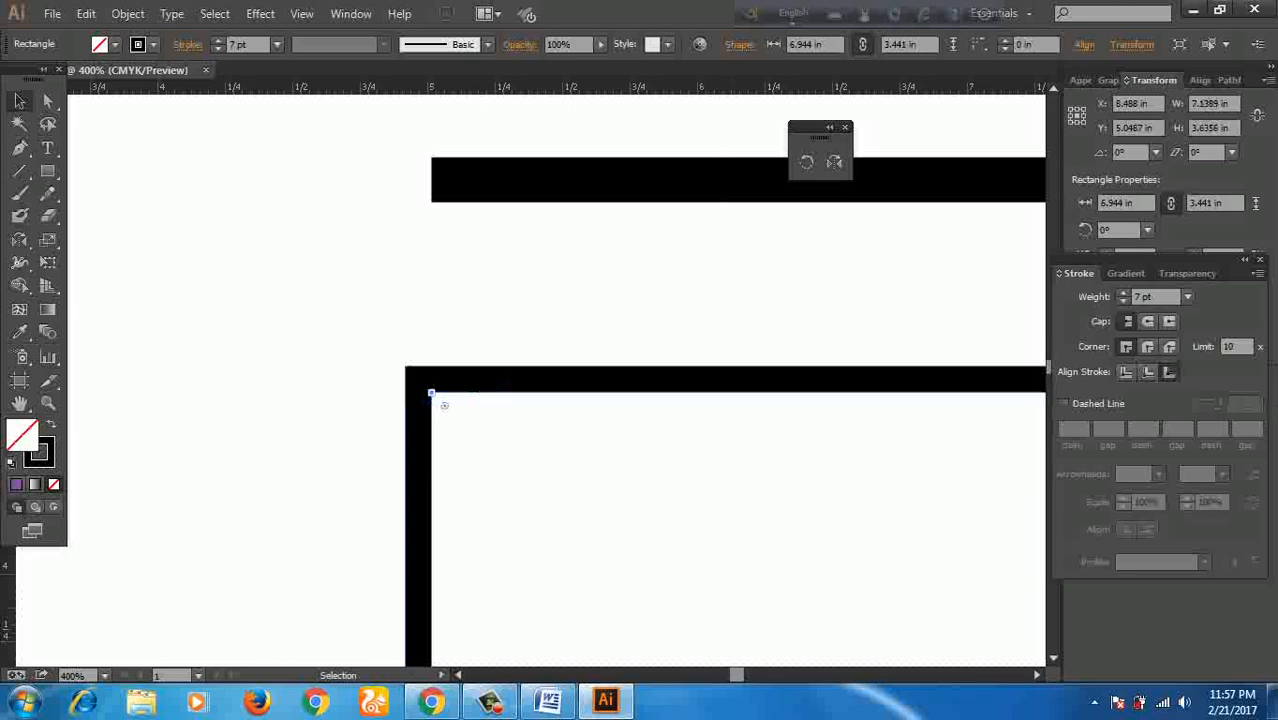
pyautogui.click(1126, 371)
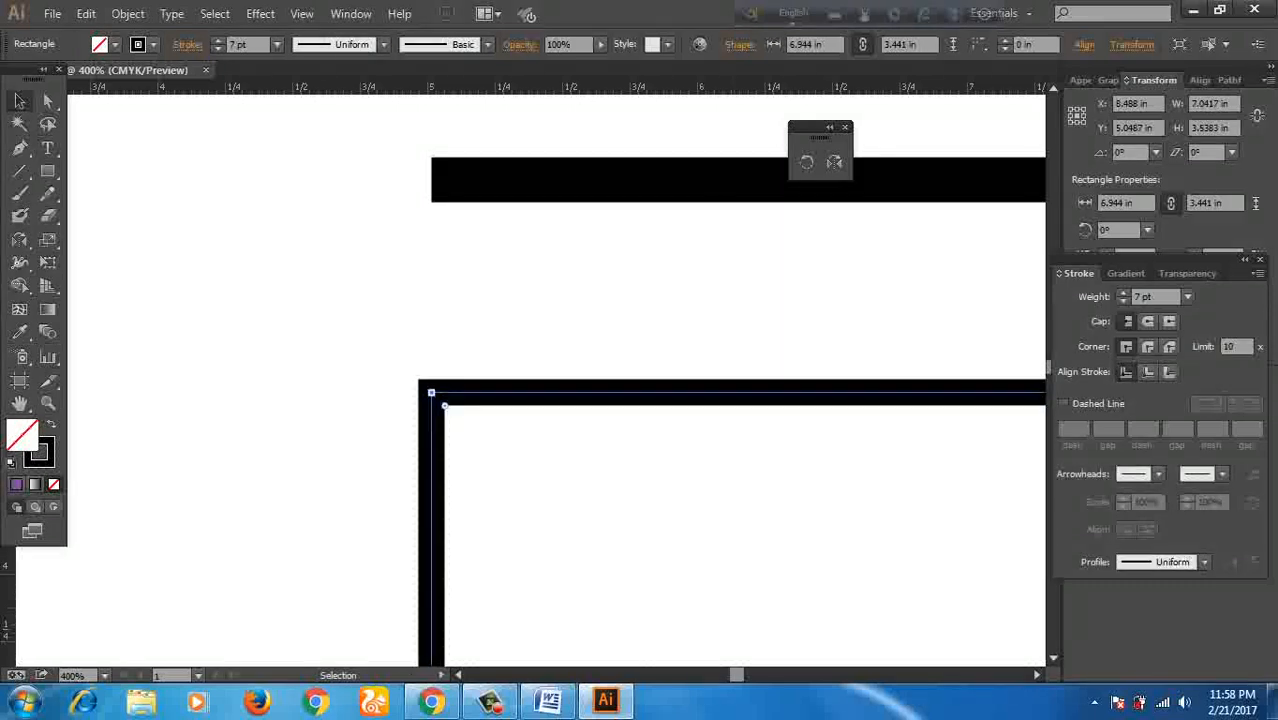
pyautogui.moveTo(548, 700)
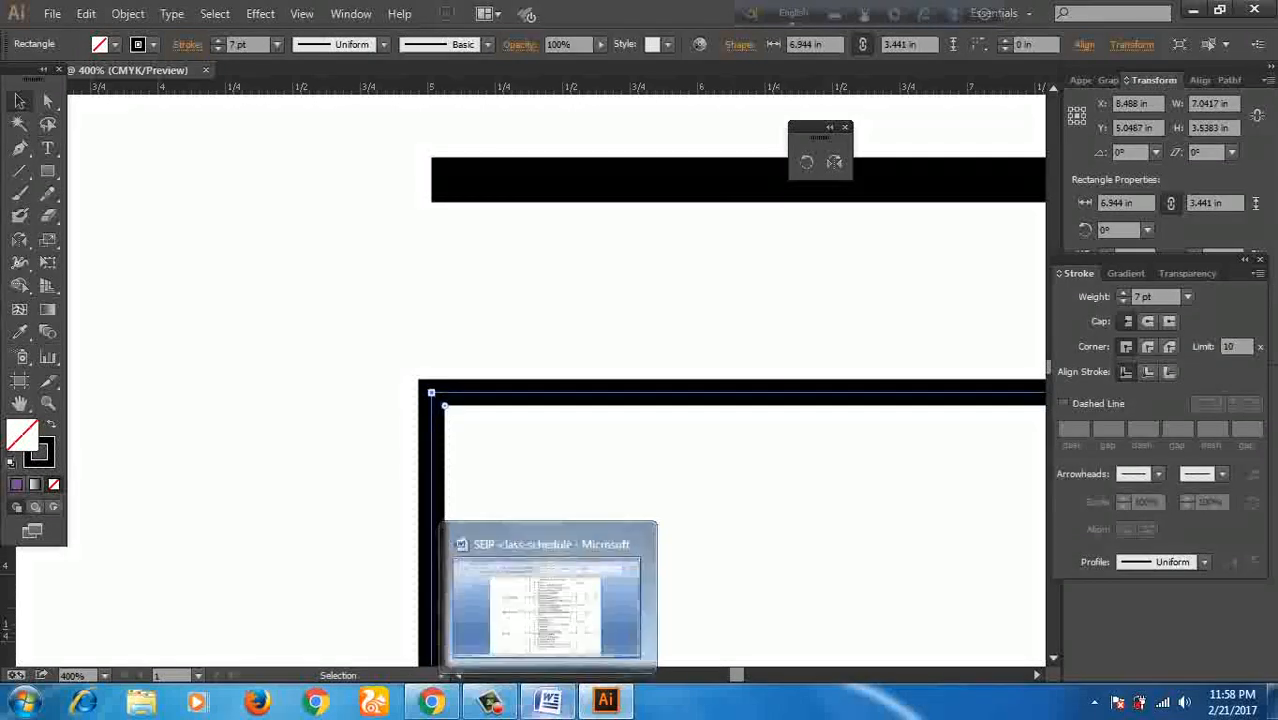
pyautogui.scroll(4, 548, 610)
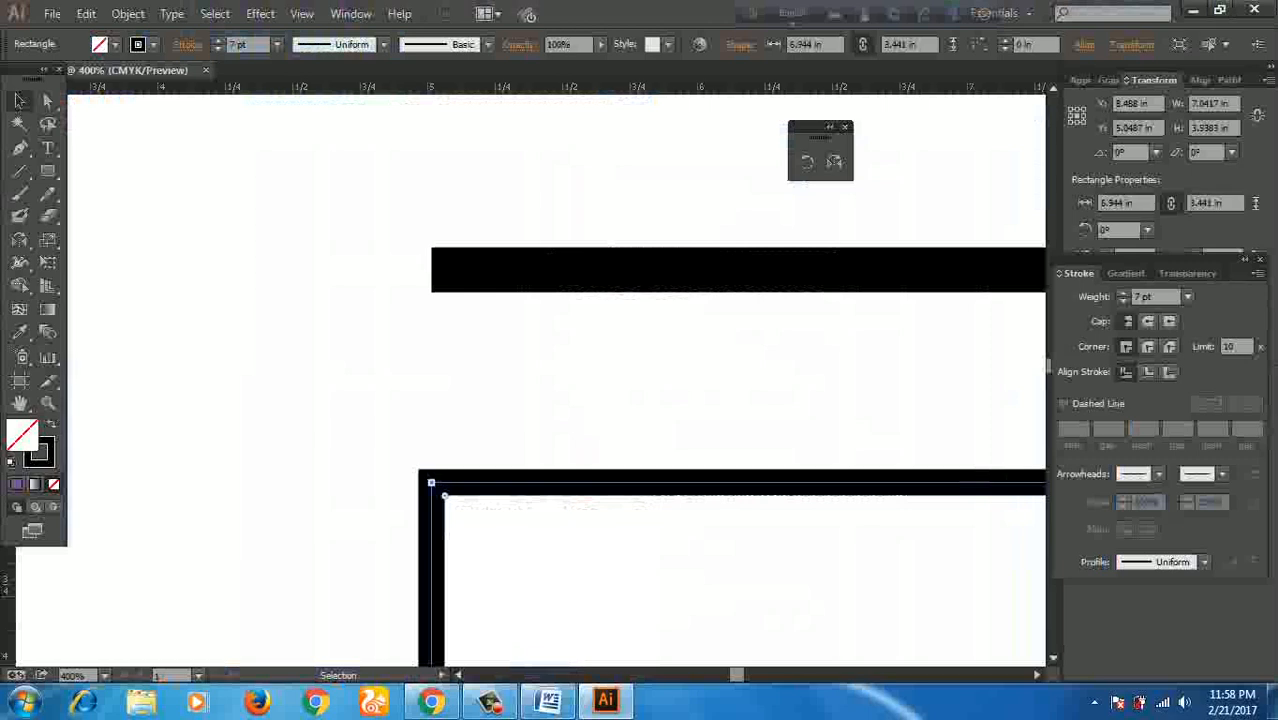
# Step: Try a dashed stroke with 20 pt dashes on the rectangle and return it to a solid stroke
pyautogui.click(1064, 403)
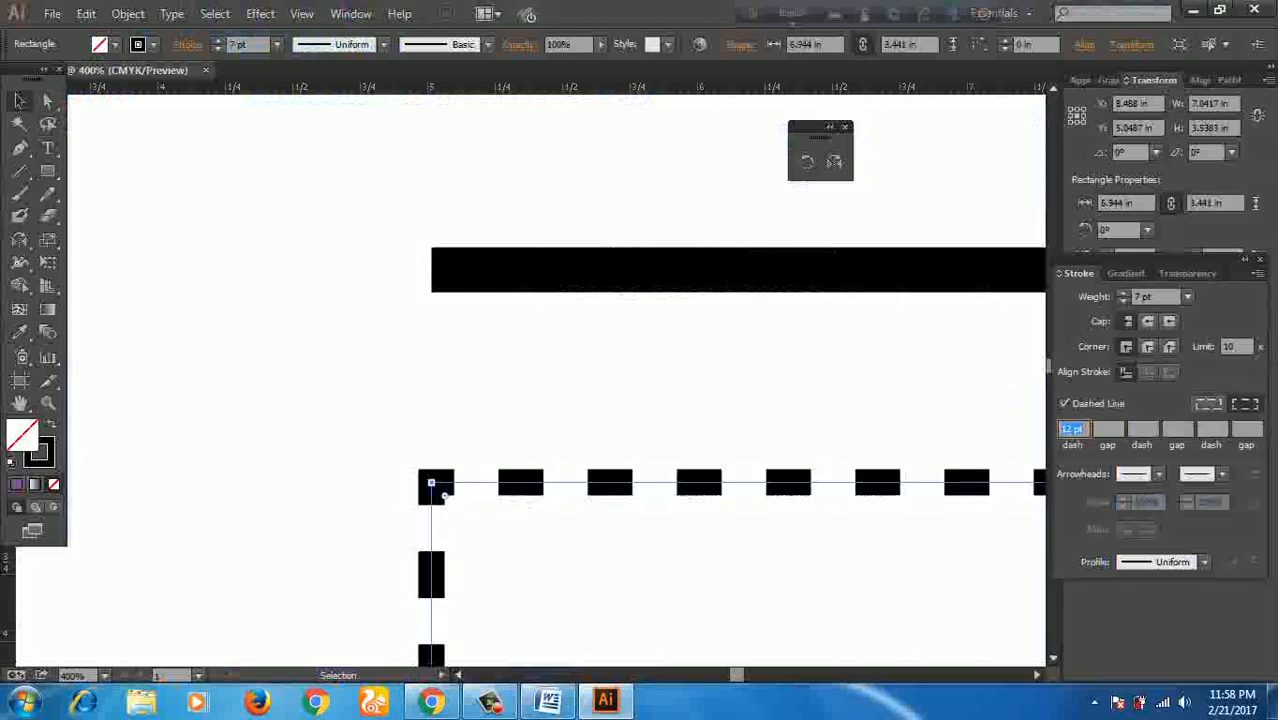
pyautogui.scroll(-1, 556, 380)
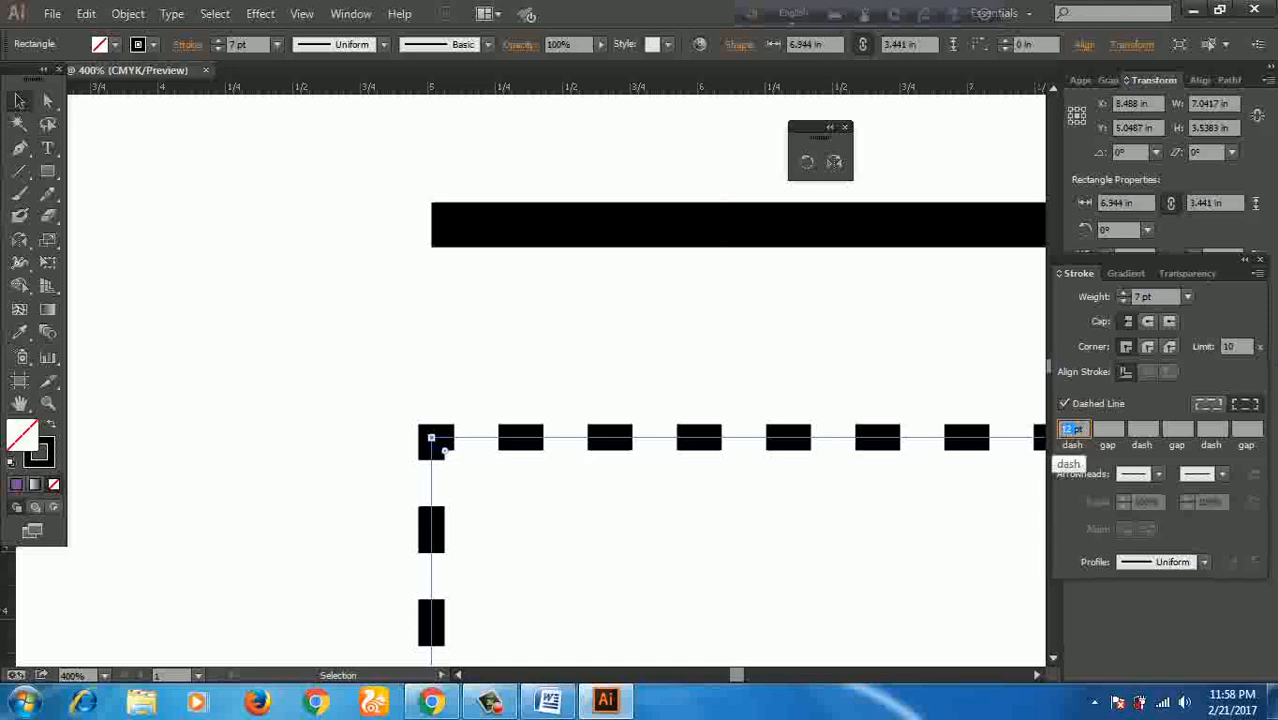
pyautogui.write('20pt')
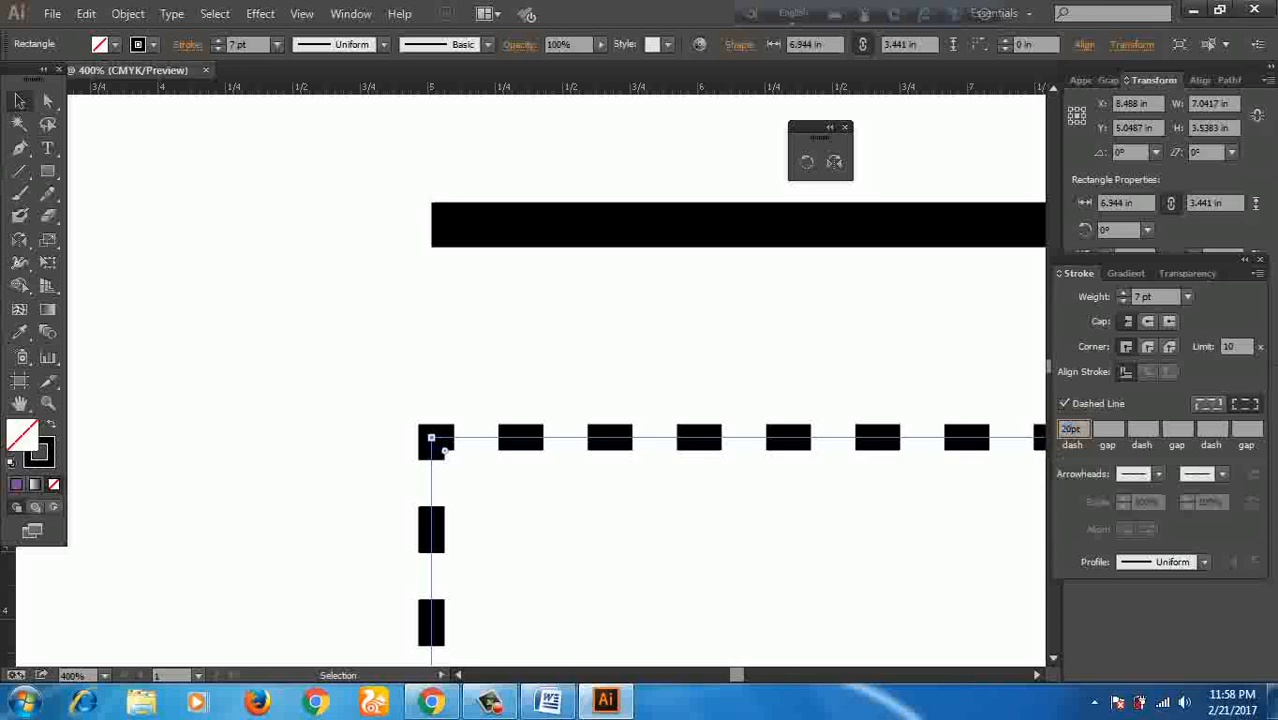
pyautogui.hotkey('ctrl', 'shift', 'a')
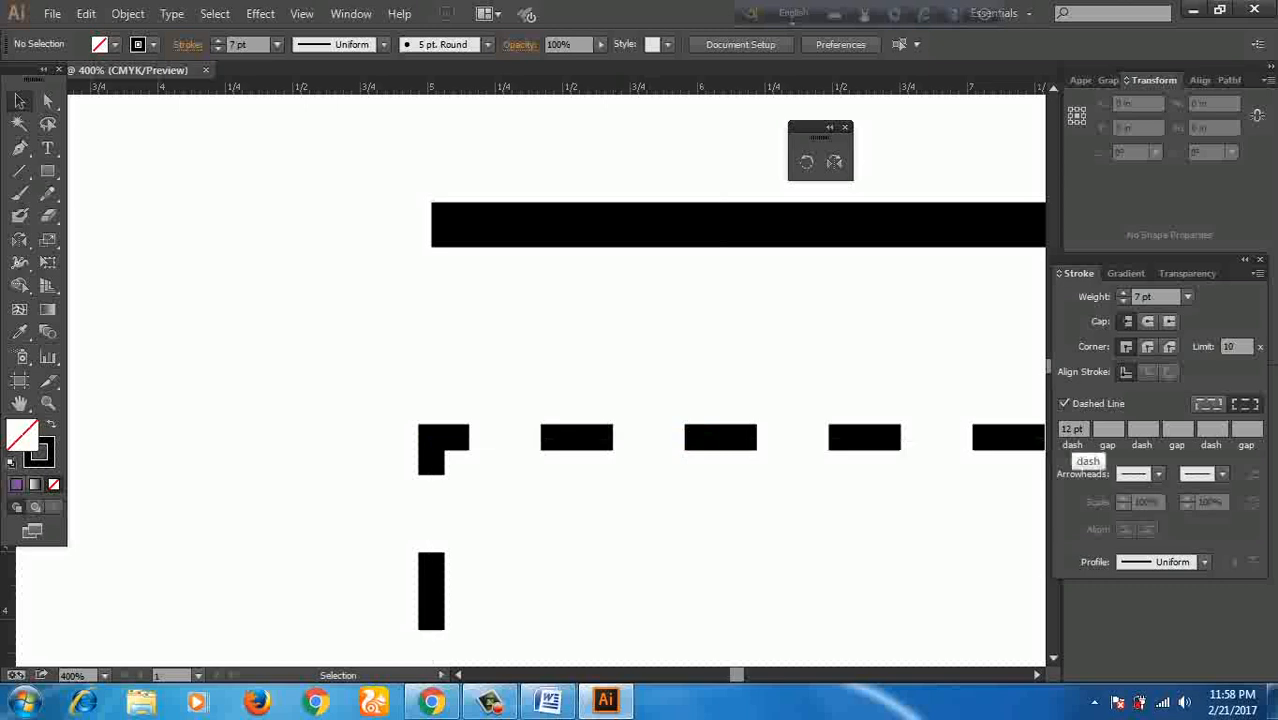
pyautogui.click(1072, 429)
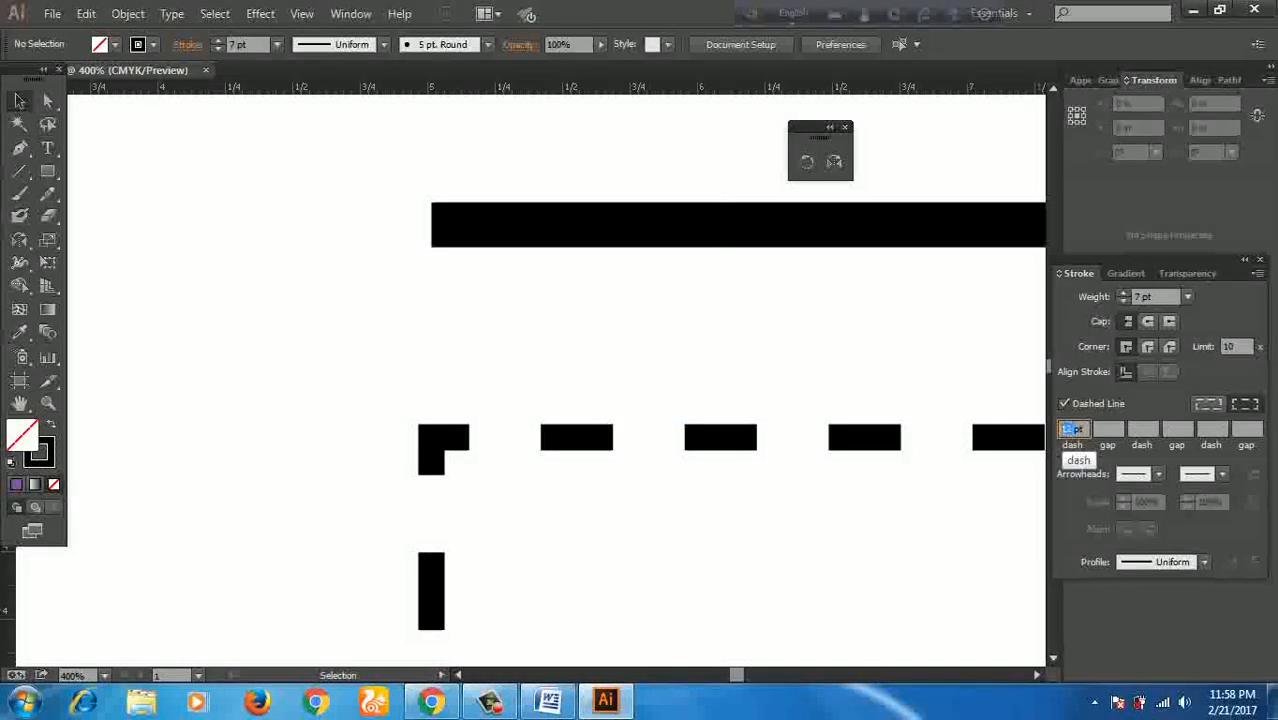
pyautogui.click(1107, 430)
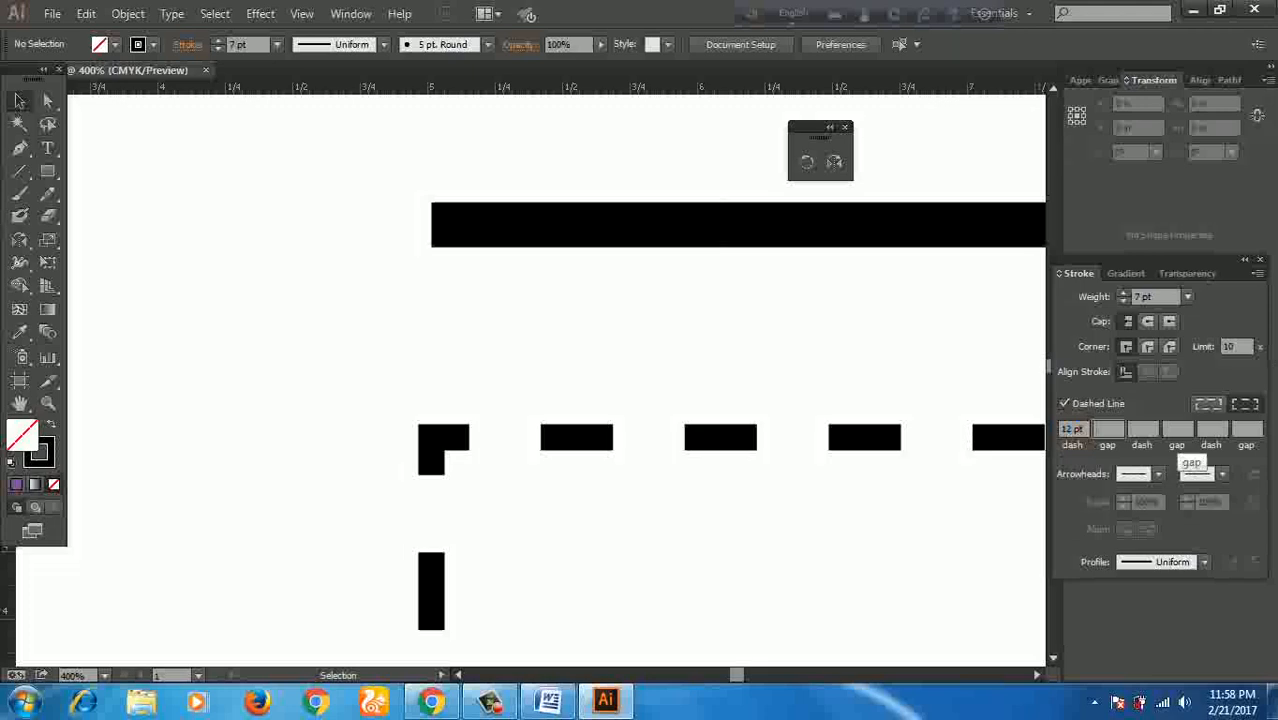
pyautogui.moveTo(391, 374); pyautogui.dragTo(736, 666)
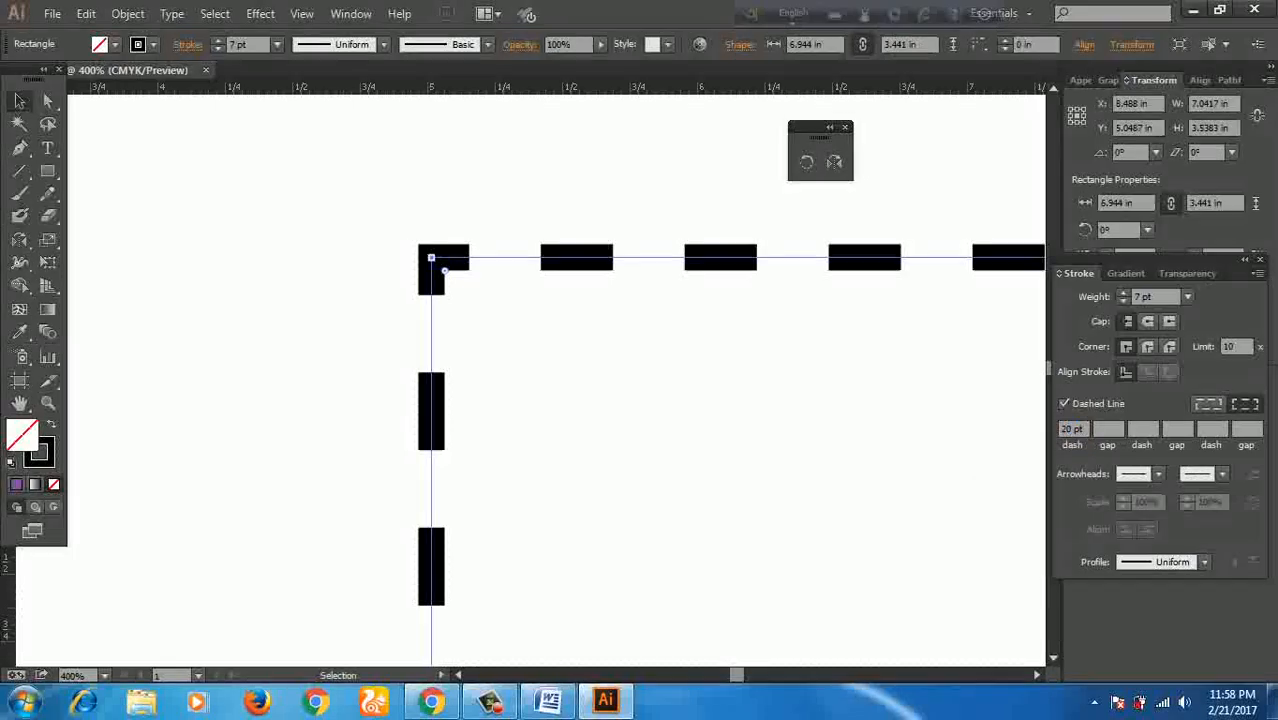
pyautogui.click(1064, 403)
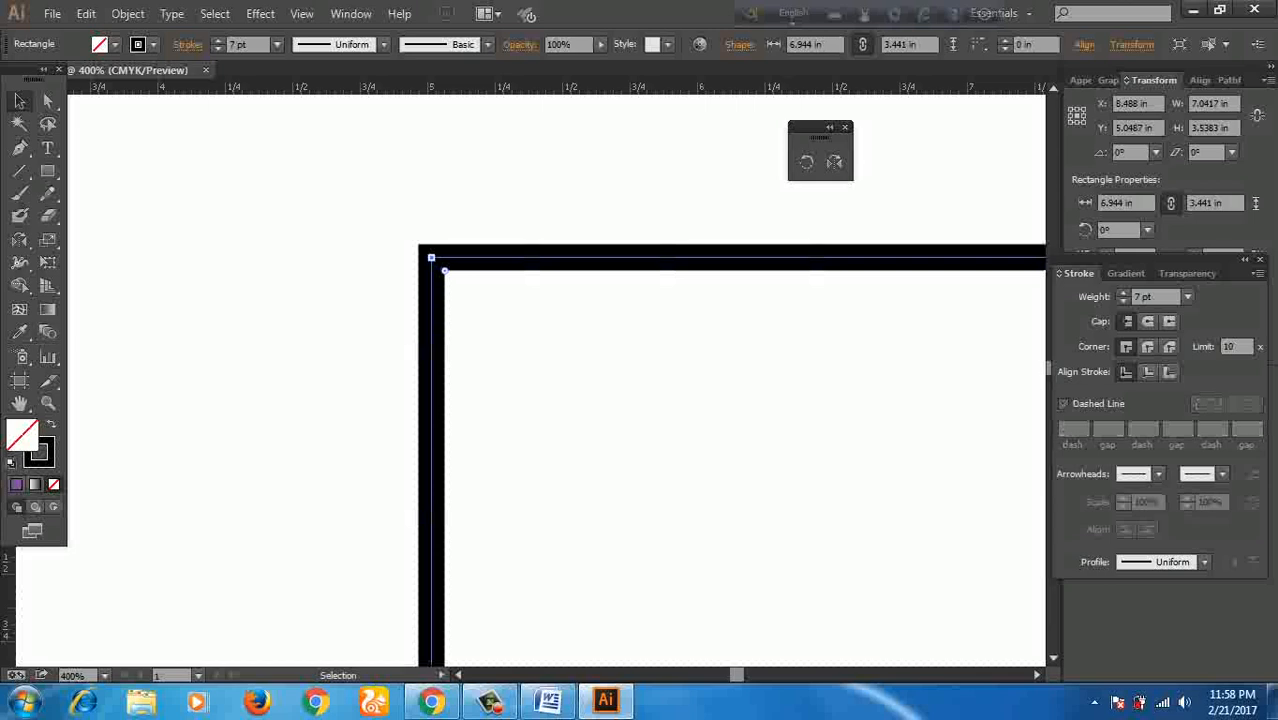
# Step: Apply the Arrow 15 arrowhead to the start point of the horizontal line above the rectangle and deselect it
pyautogui.scroll(5, 730, 380)
pyautogui.moveTo(596, 172); pyautogui.dragTo(644, 286)
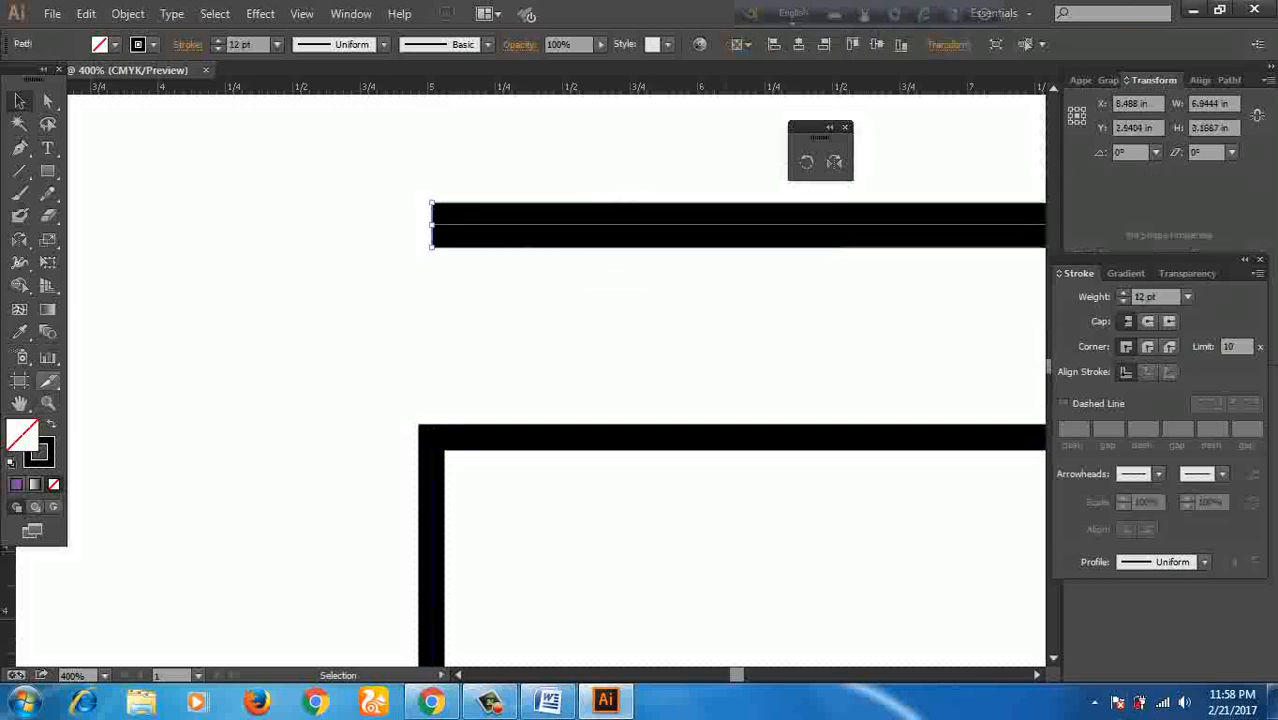
pyautogui.click(48, 403)
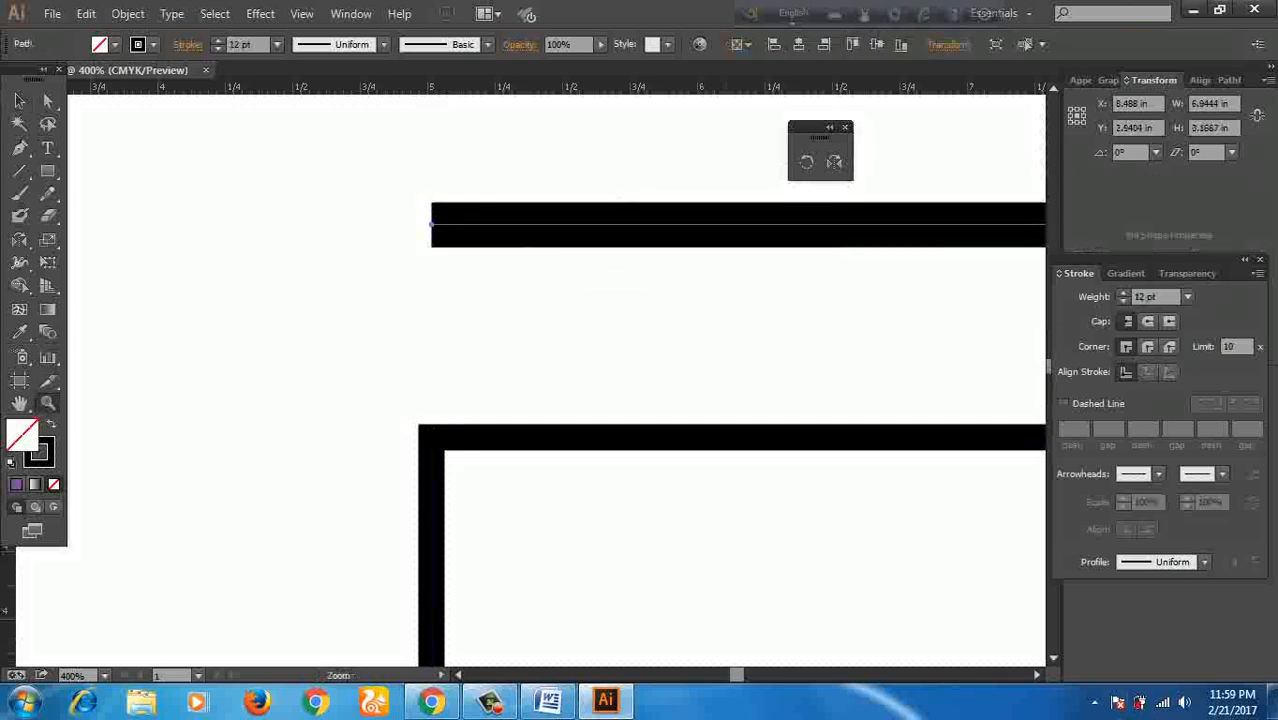
pyautogui.hotkey('ctrl', '-')
pyautogui.hotkey('ctrl', '-')
pyautogui.hotkey('ctrl', '-')
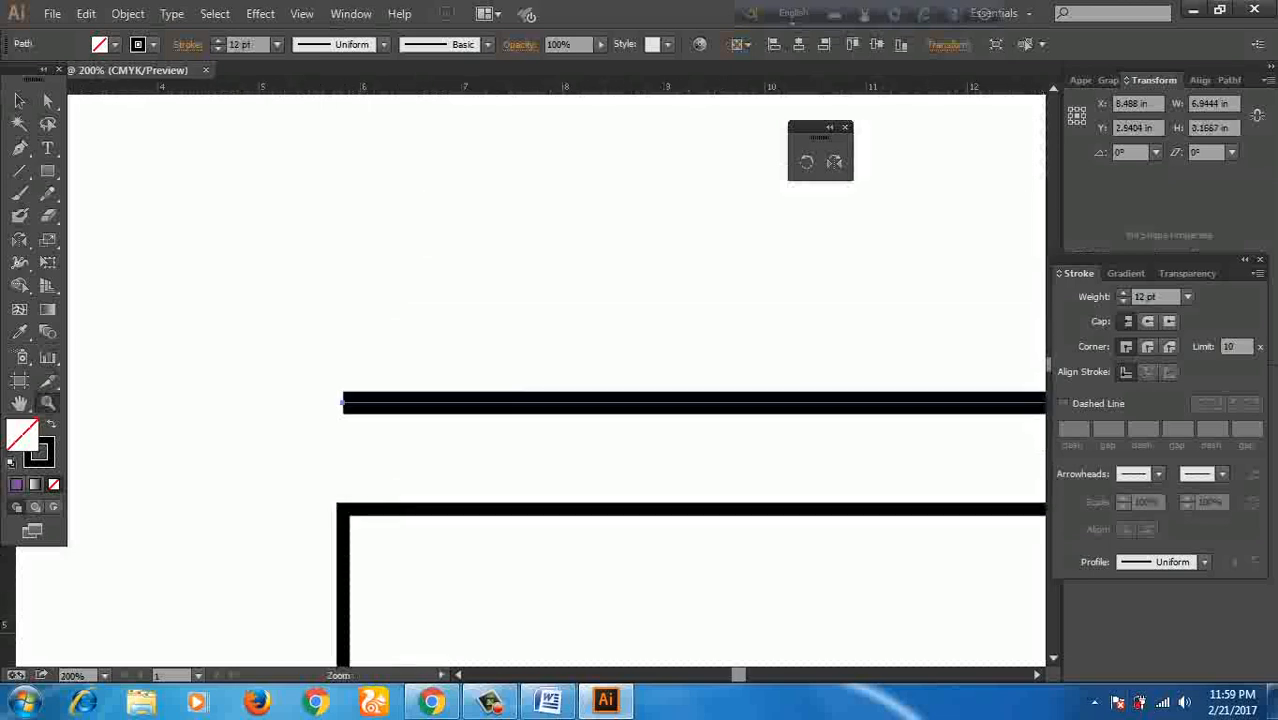
pyautogui.click(20, 101)
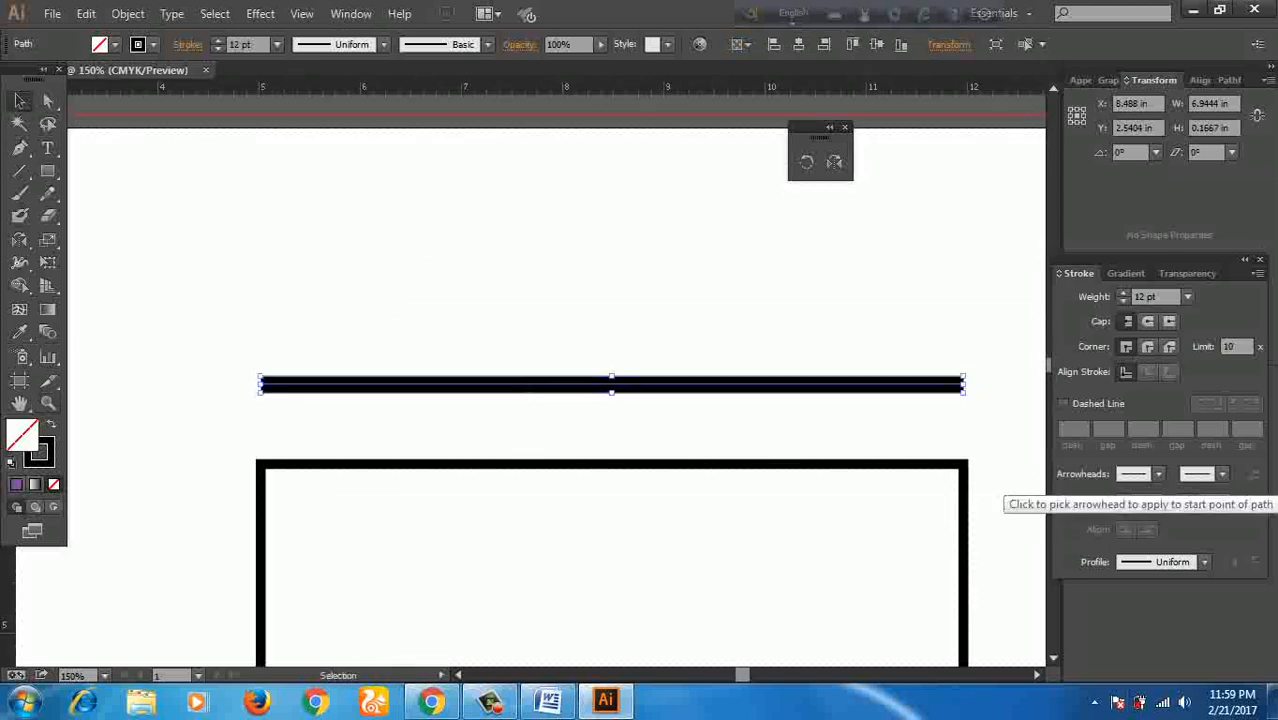
pyautogui.moveTo(163, 309); pyautogui.dragTo(390, 436)
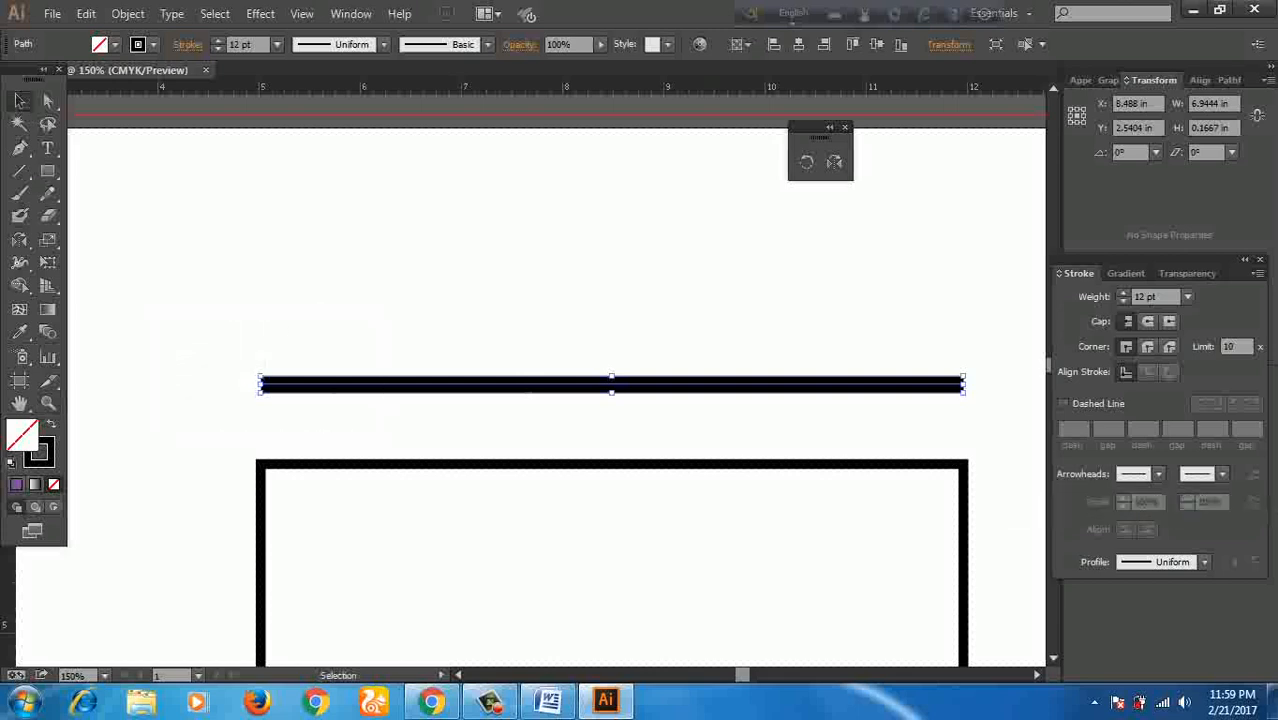
pyautogui.moveTo(912, 348); pyautogui.dragTo(1006, 450)
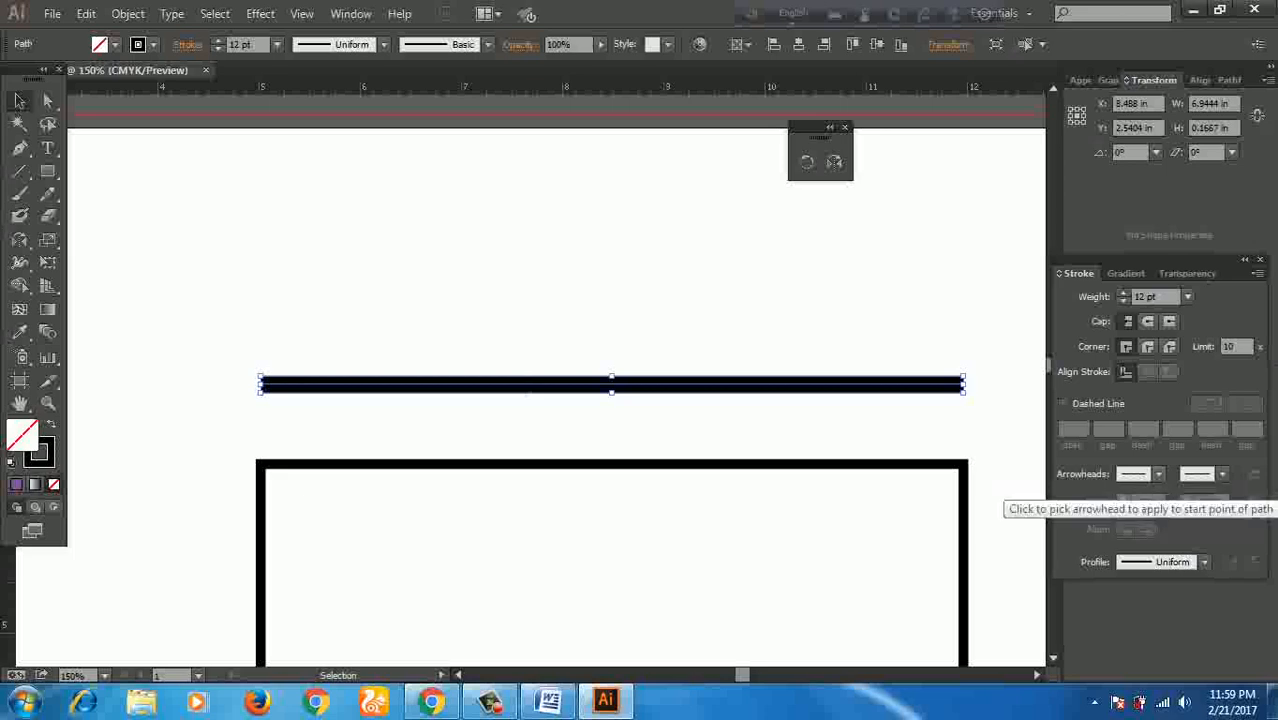
pyautogui.click(1158, 474)
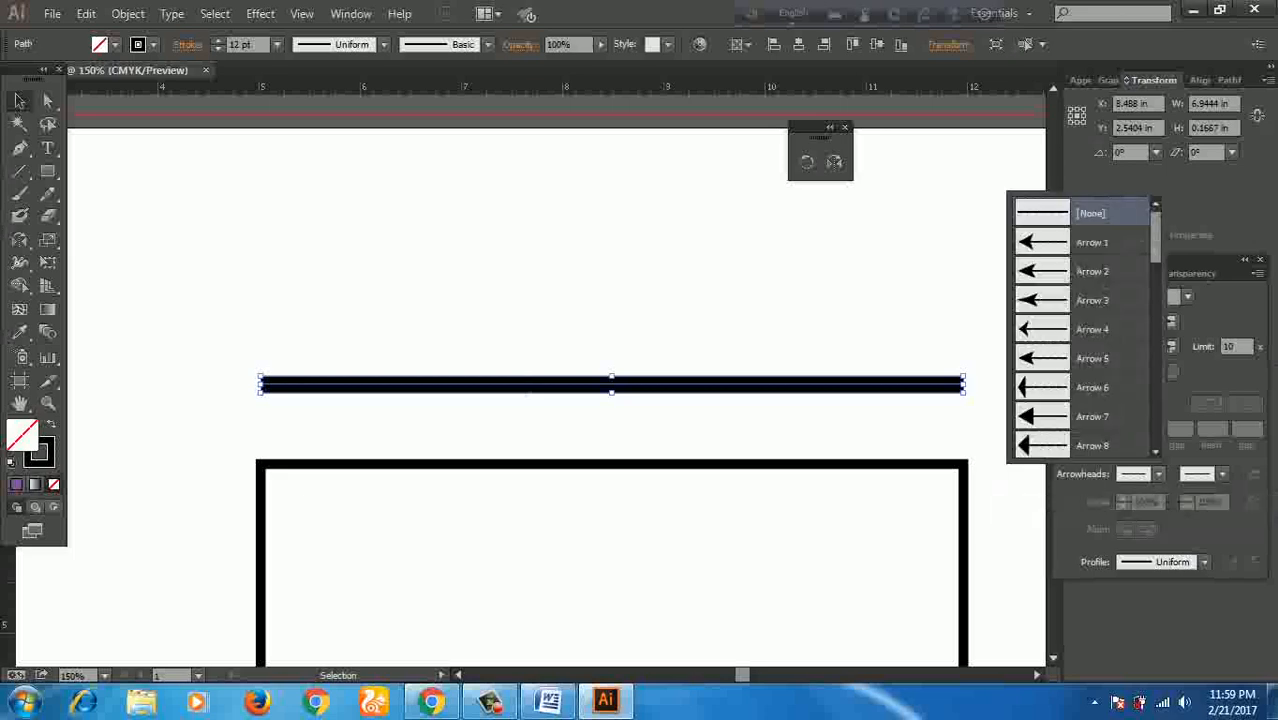
pyautogui.scroll(-5, 1085, 330)
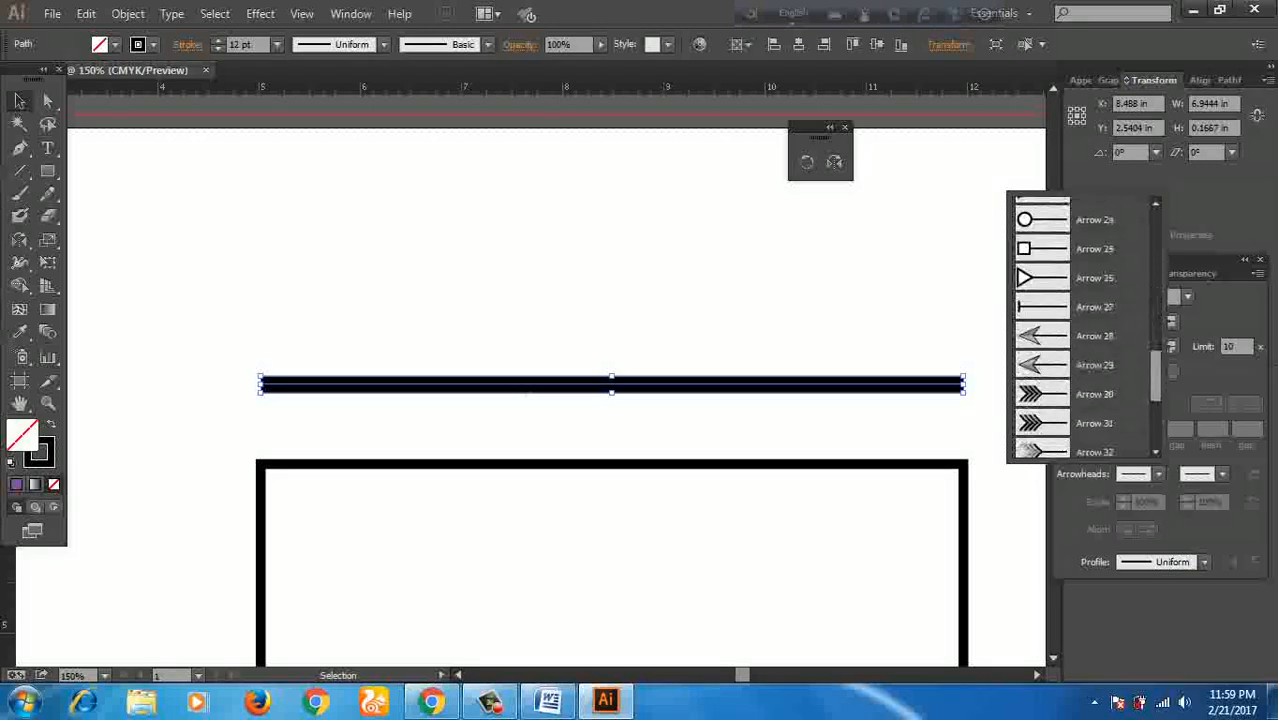
pyautogui.scroll(1, 1085, 330)
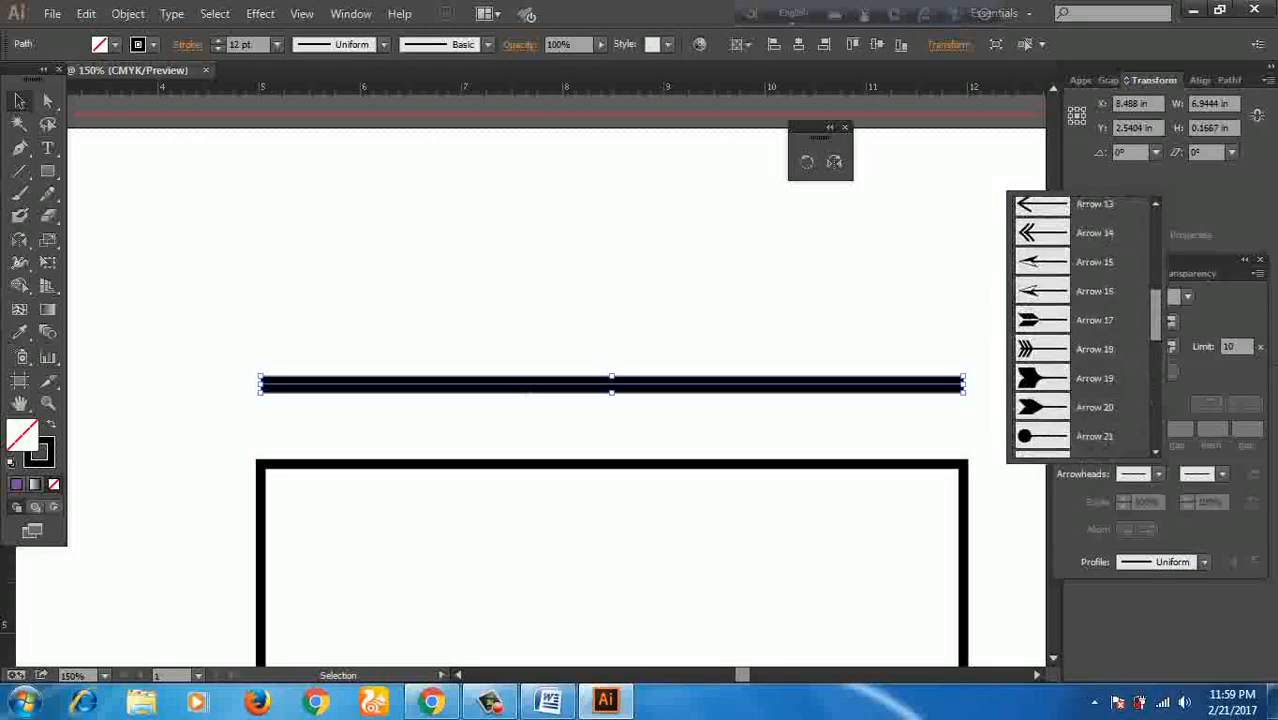
pyautogui.click(1048, 262)
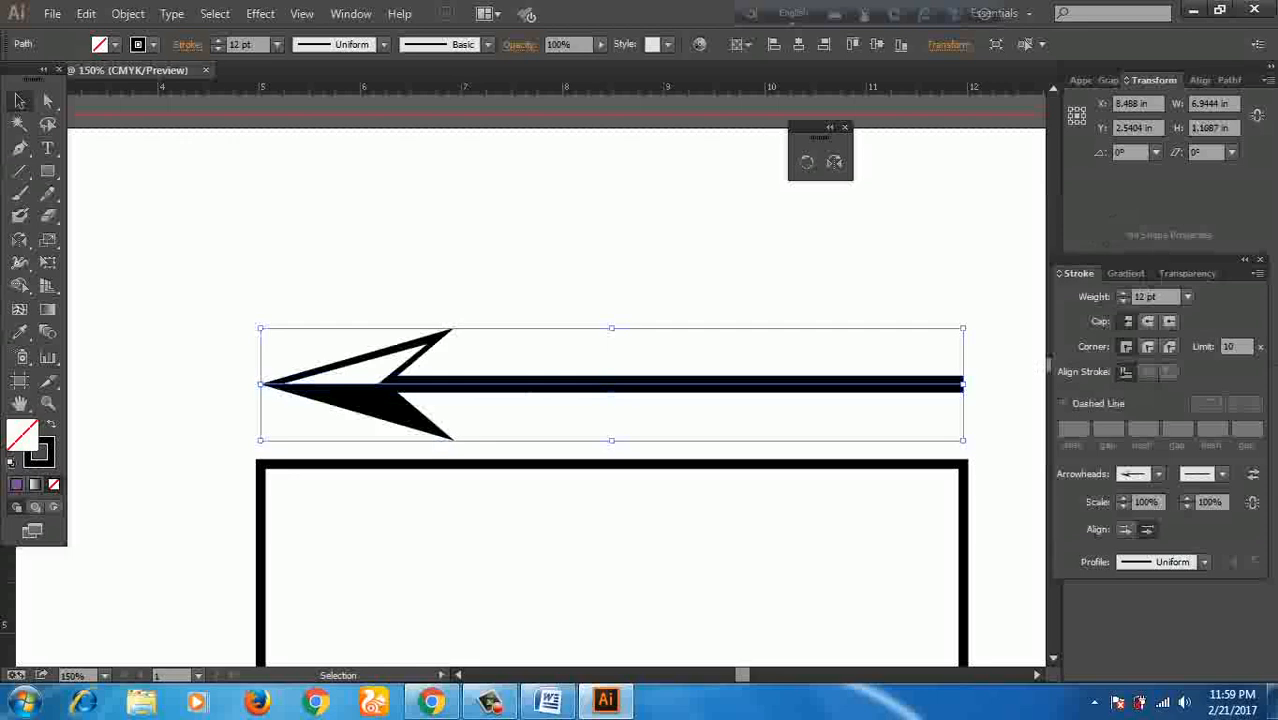
pyautogui.click(590, 265)
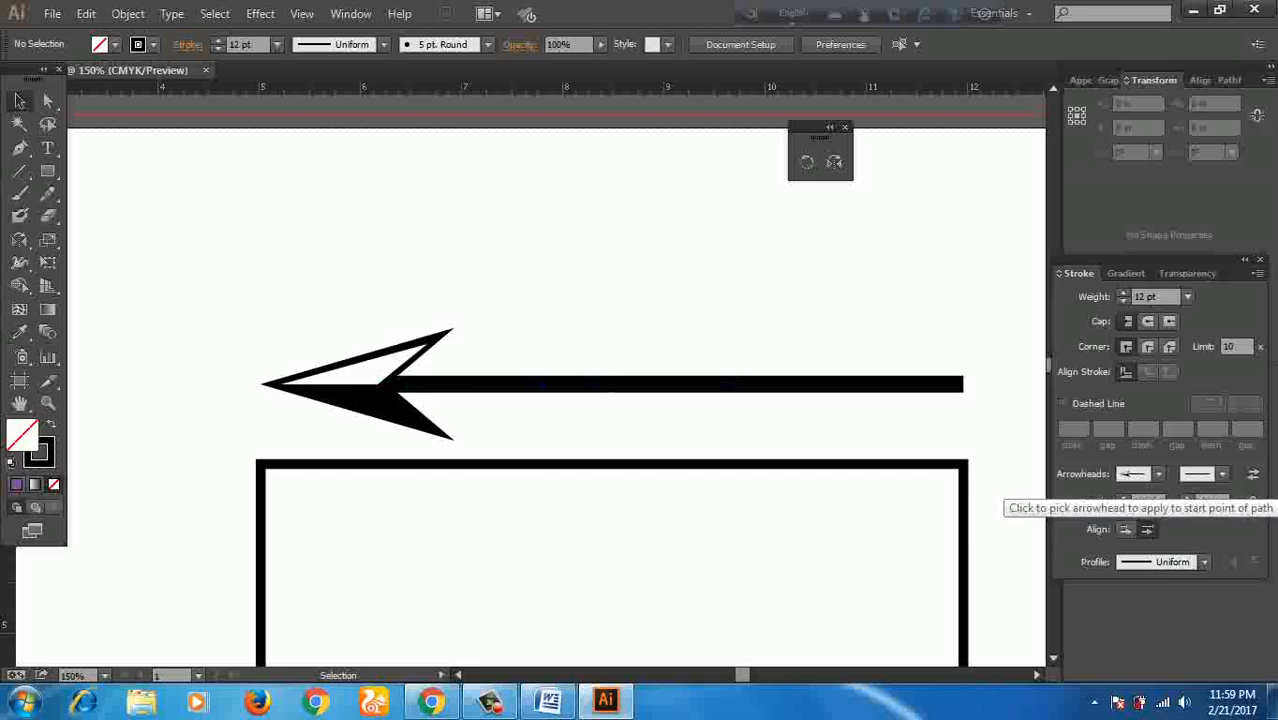
# Step: Apply the Arrow 3 arrowhead to the end point of the horizontal line
pyautogui.click(1215, 474)
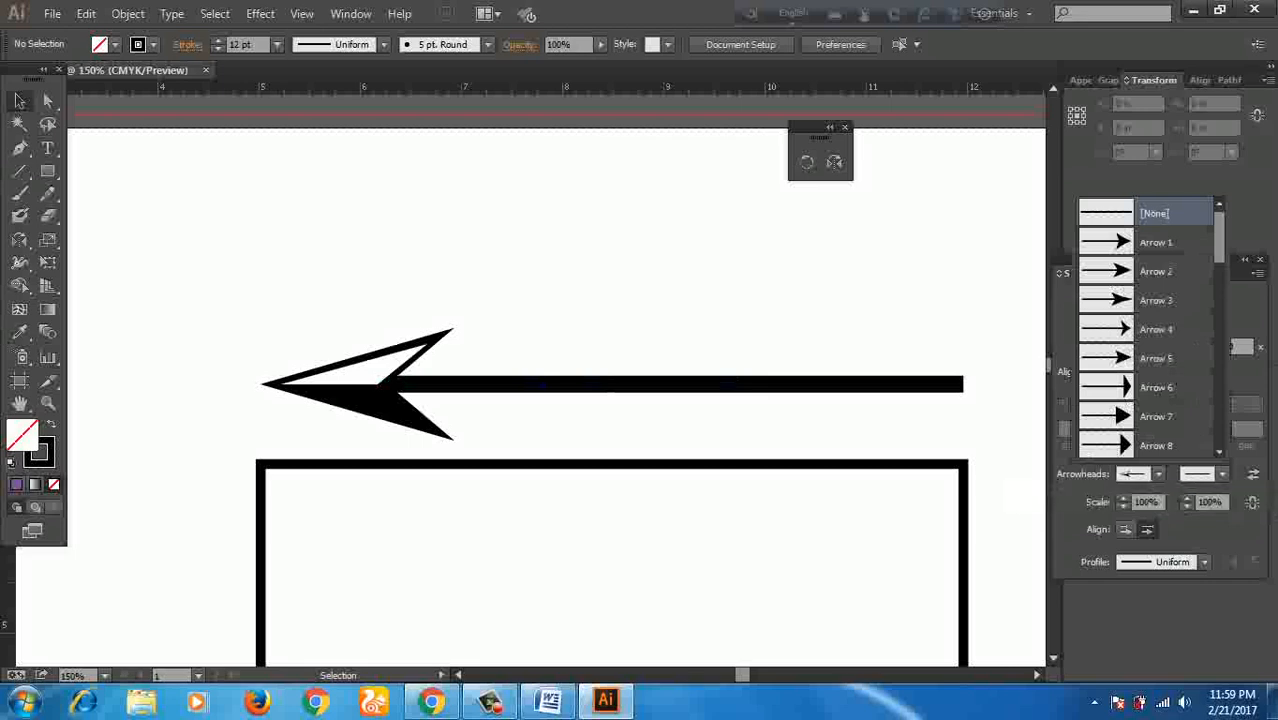
pyautogui.click(1152, 298)
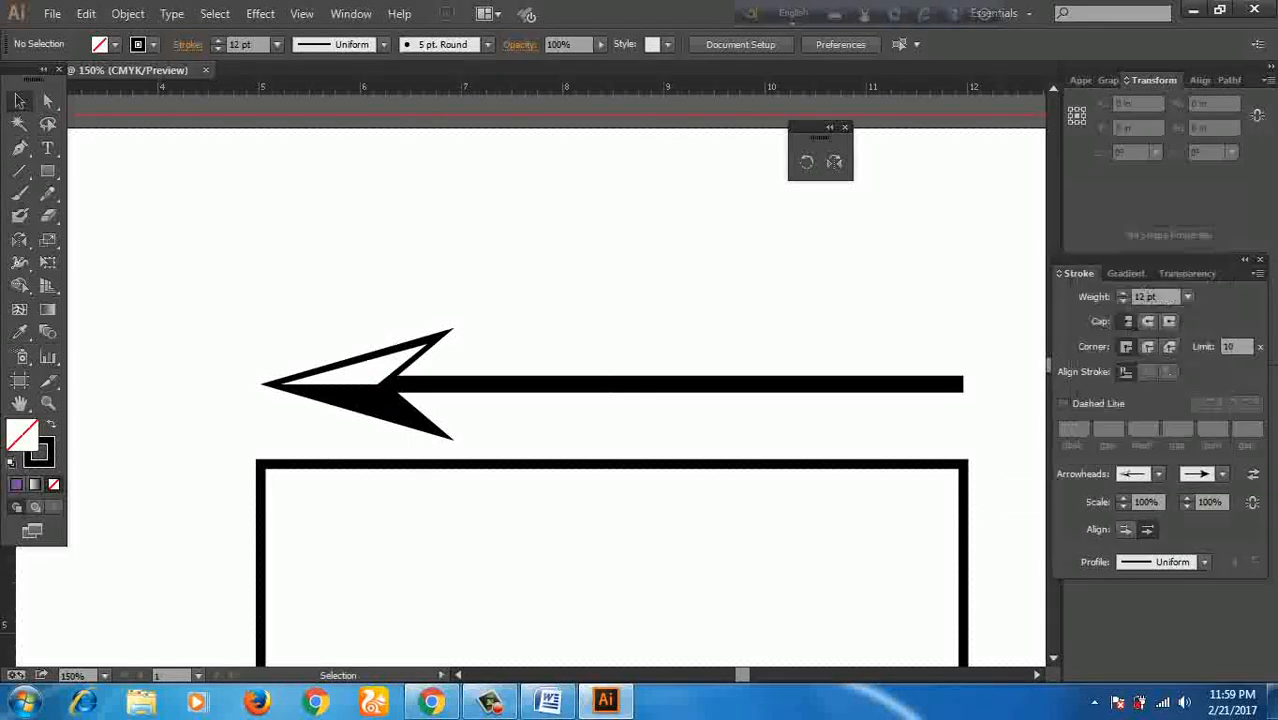
pyautogui.moveTo(856, 337); pyautogui.dragTo(770, 434)
pyautogui.click(1215, 474)
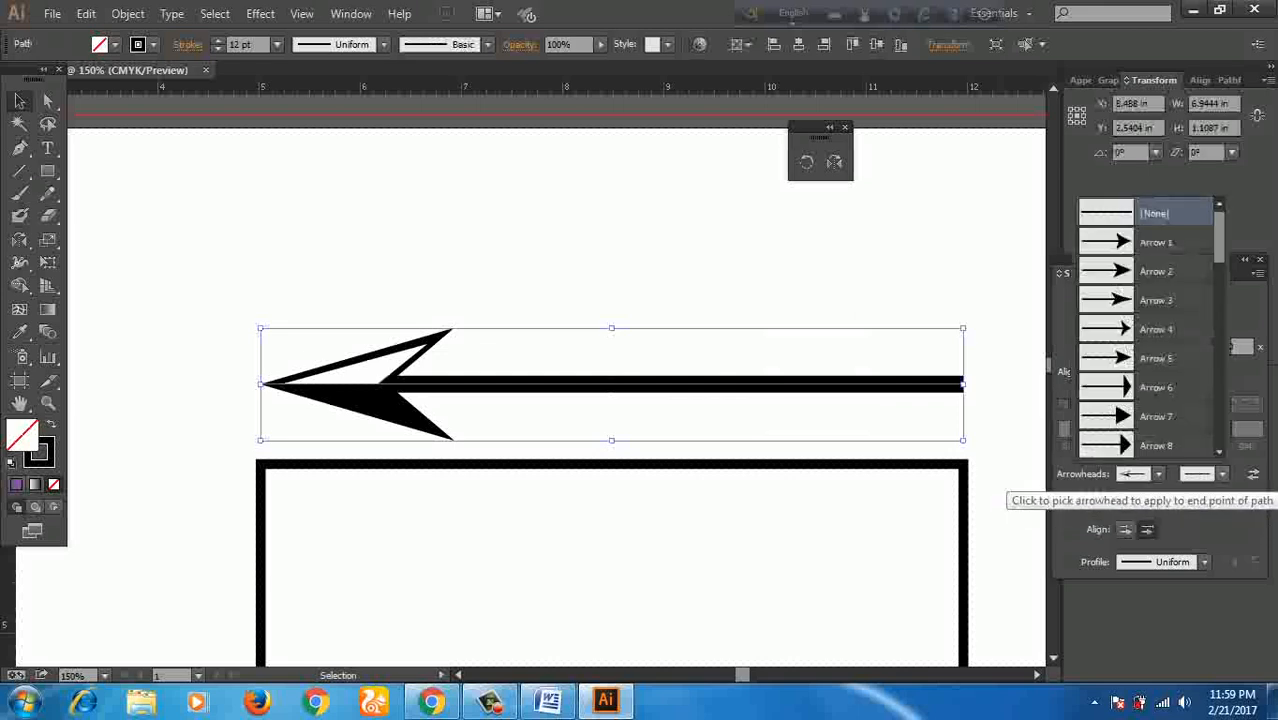
pyautogui.click(1152, 298)
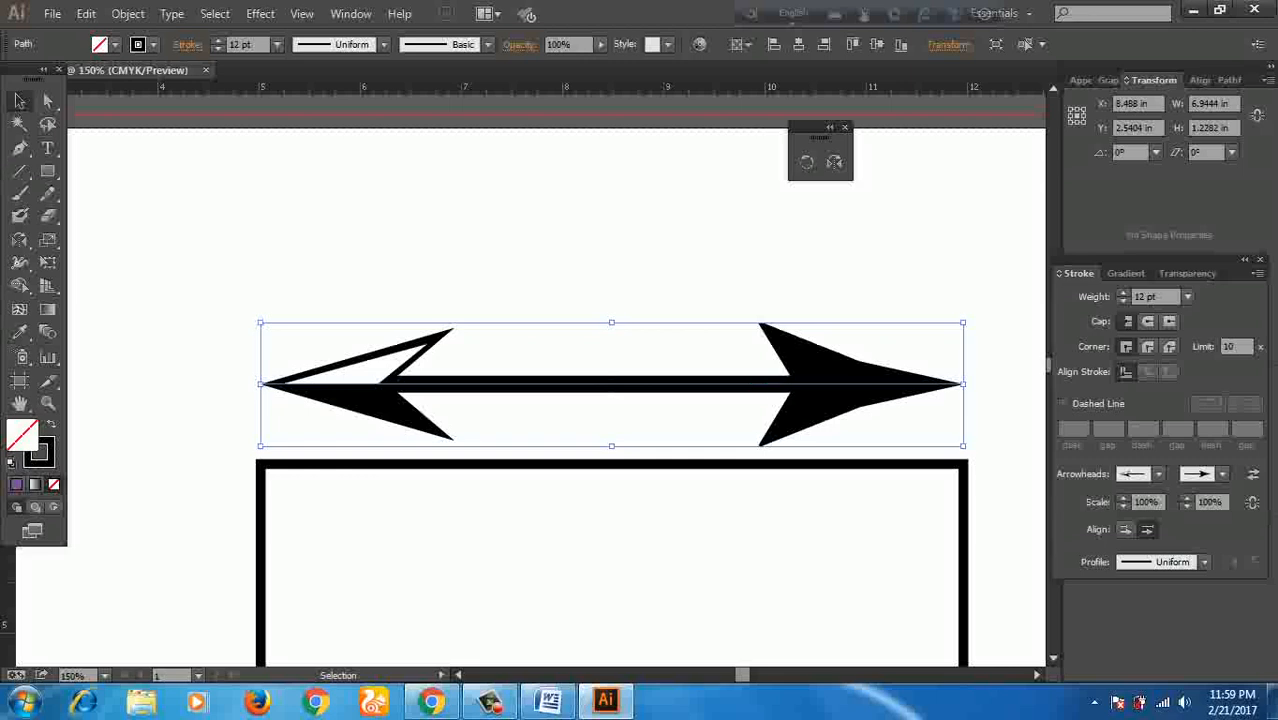
# Step: Scale the line's end arrowhead to 65%, then try other scales on the start arrowhead and return it to 100%
pyautogui.moveTo(758, 282); pyautogui.dragTo(921, 423)
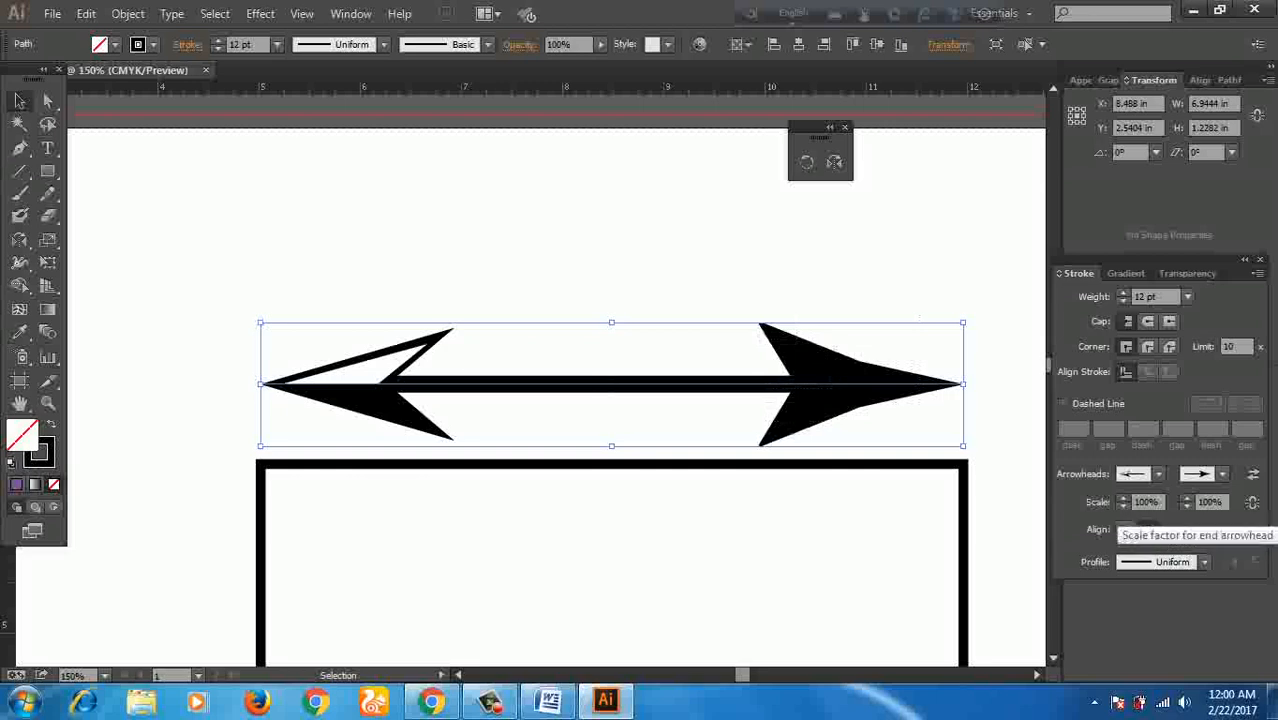
pyautogui.click(1187, 507)
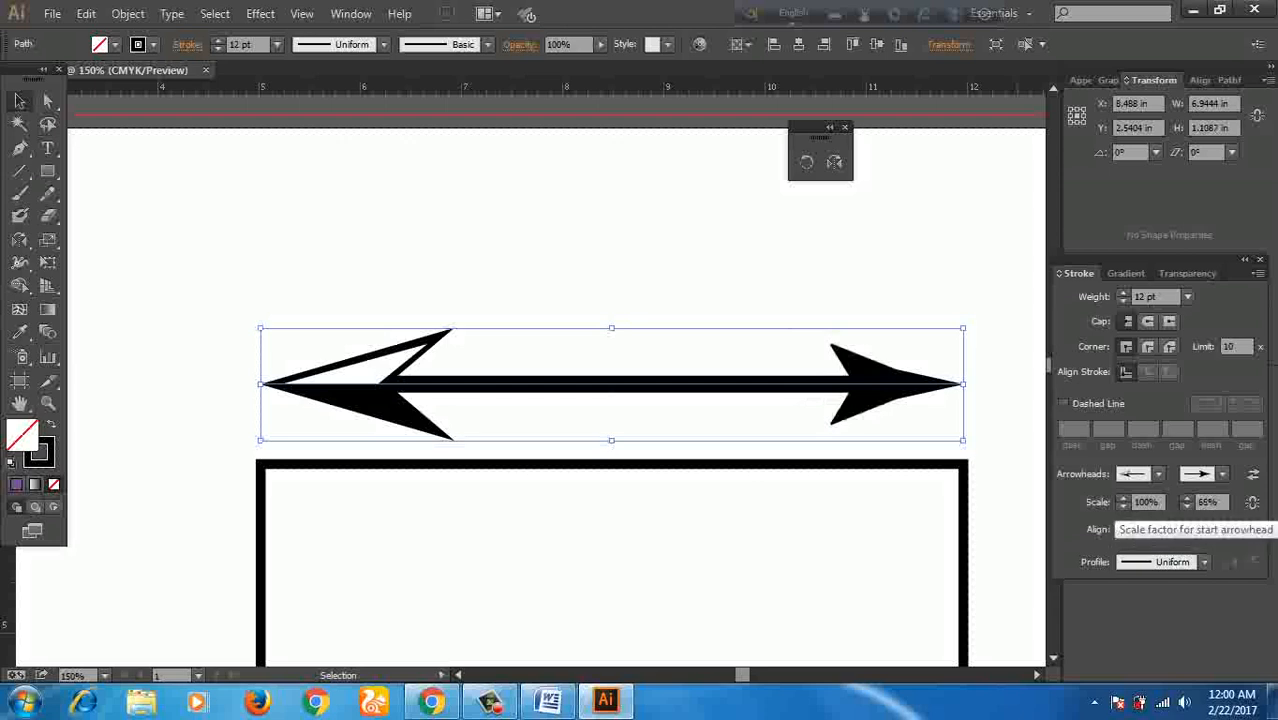
pyautogui.click(1122, 497)
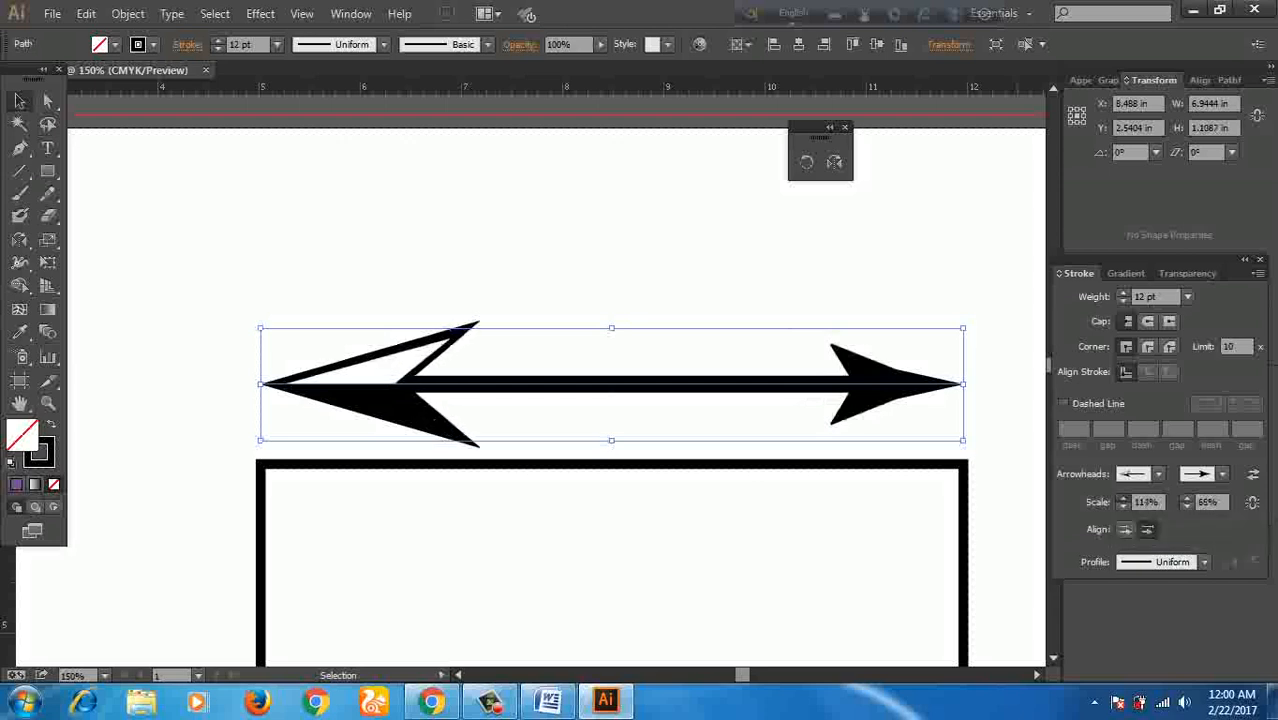
pyautogui.click(1123, 507)
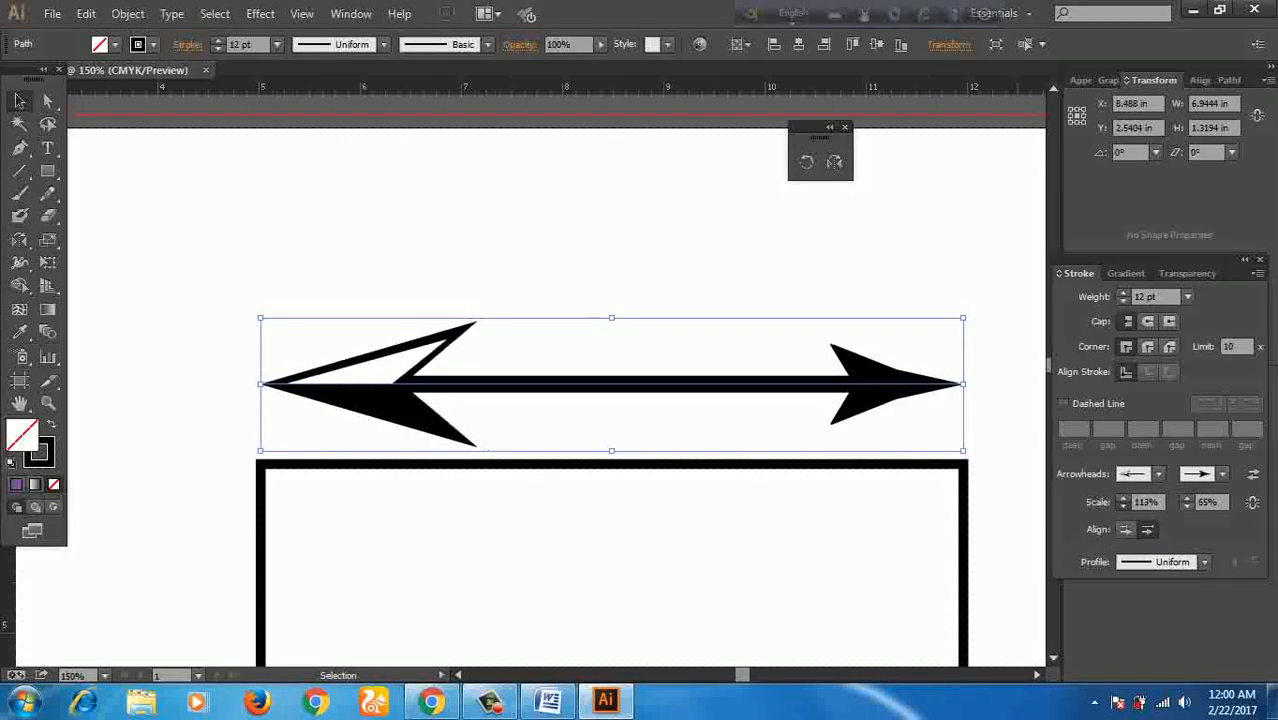
pyautogui.click(1123, 507)
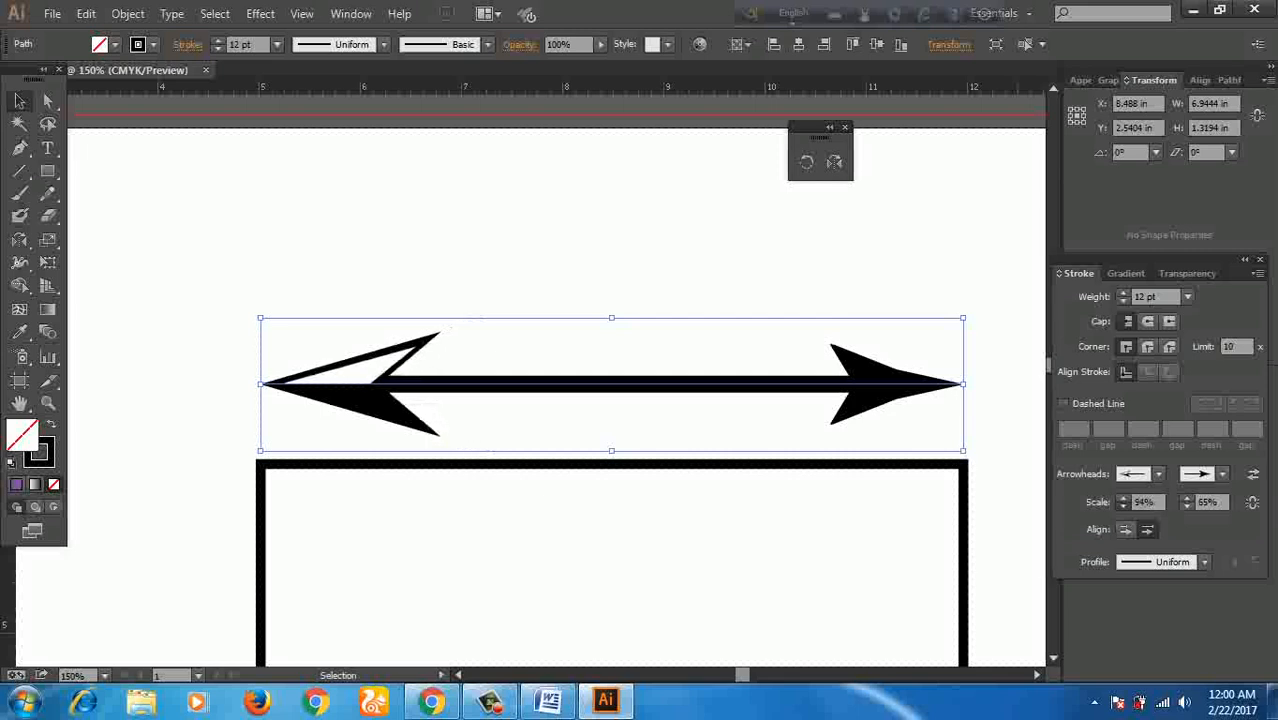
pyautogui.click(1123, 507)
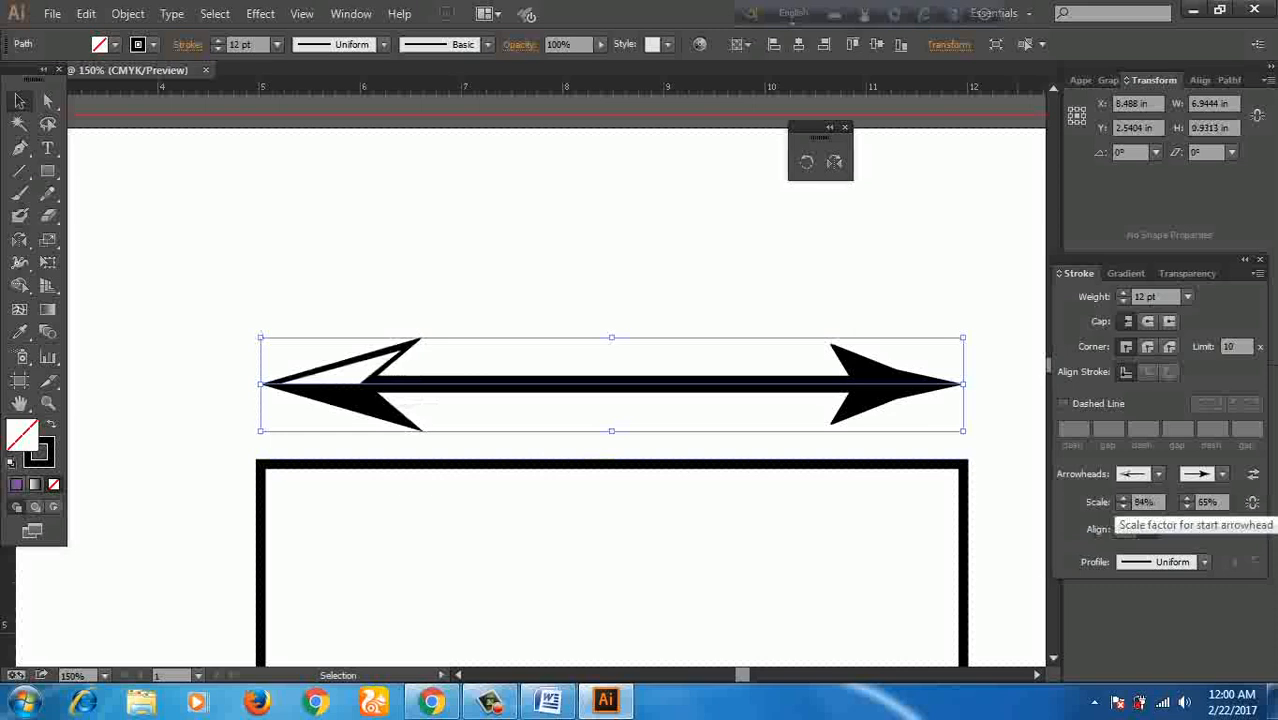
pyautogui.doubleClick(1140, 502)
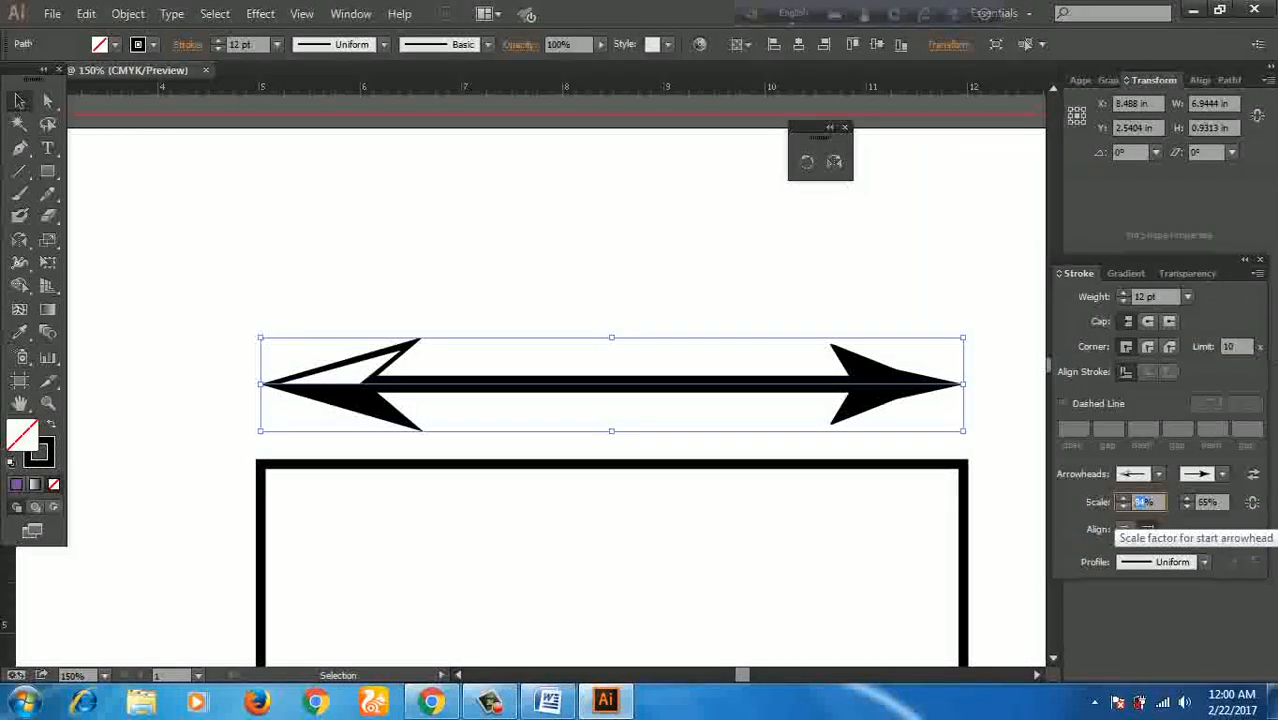
pyautogui.write('100')
# Step: Change the line's end arrowhead to the triple-feathered tail, Arrow 18, and deselect the line
pyautogui.click(1221, 473)
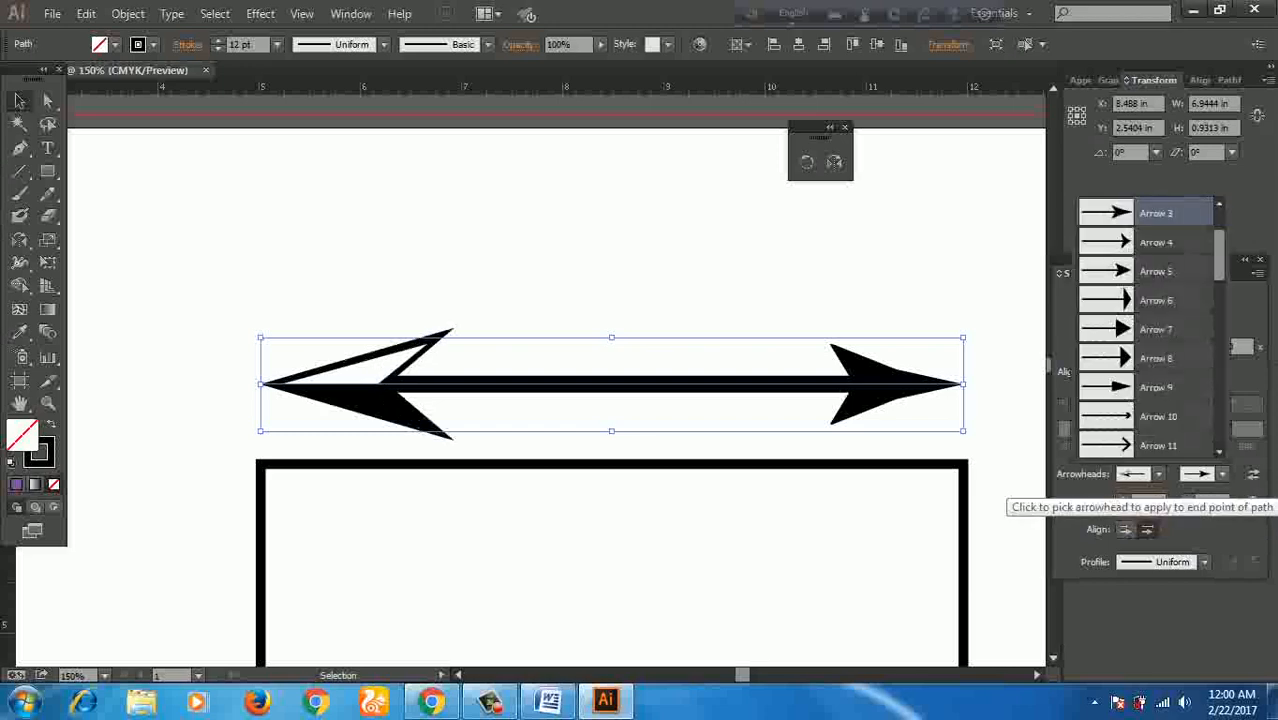
pyautogui.scroll(-4, 1148, 328)
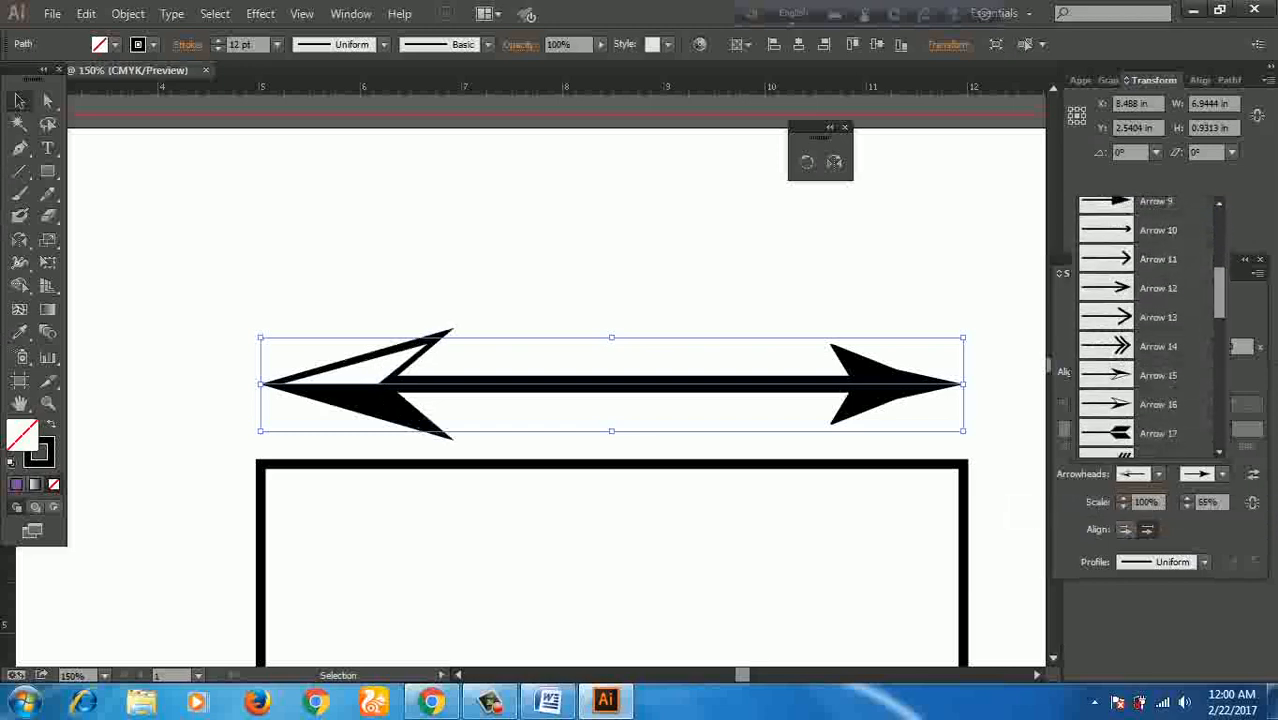
pyautogui.moveTo(1219, 320); pyautogui.dragTo(1219, 322)
pyautogui.click(1150, 309)
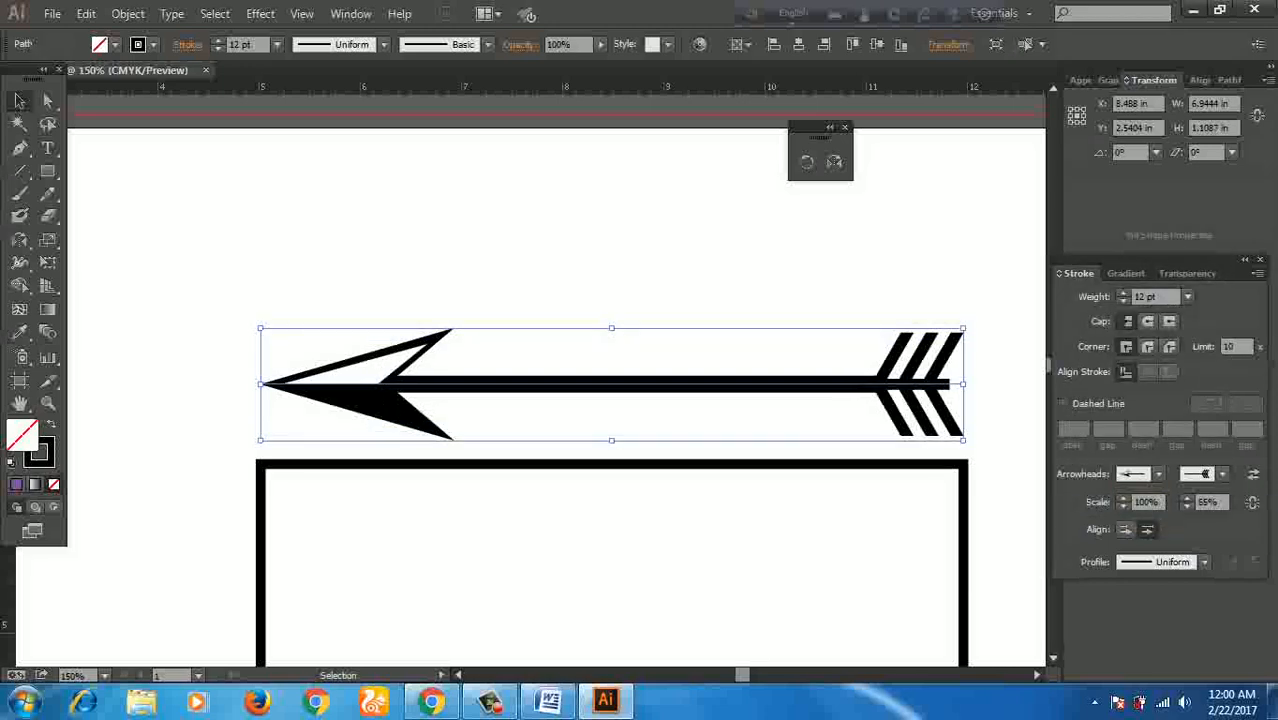
pyautogui.click(610, 250)
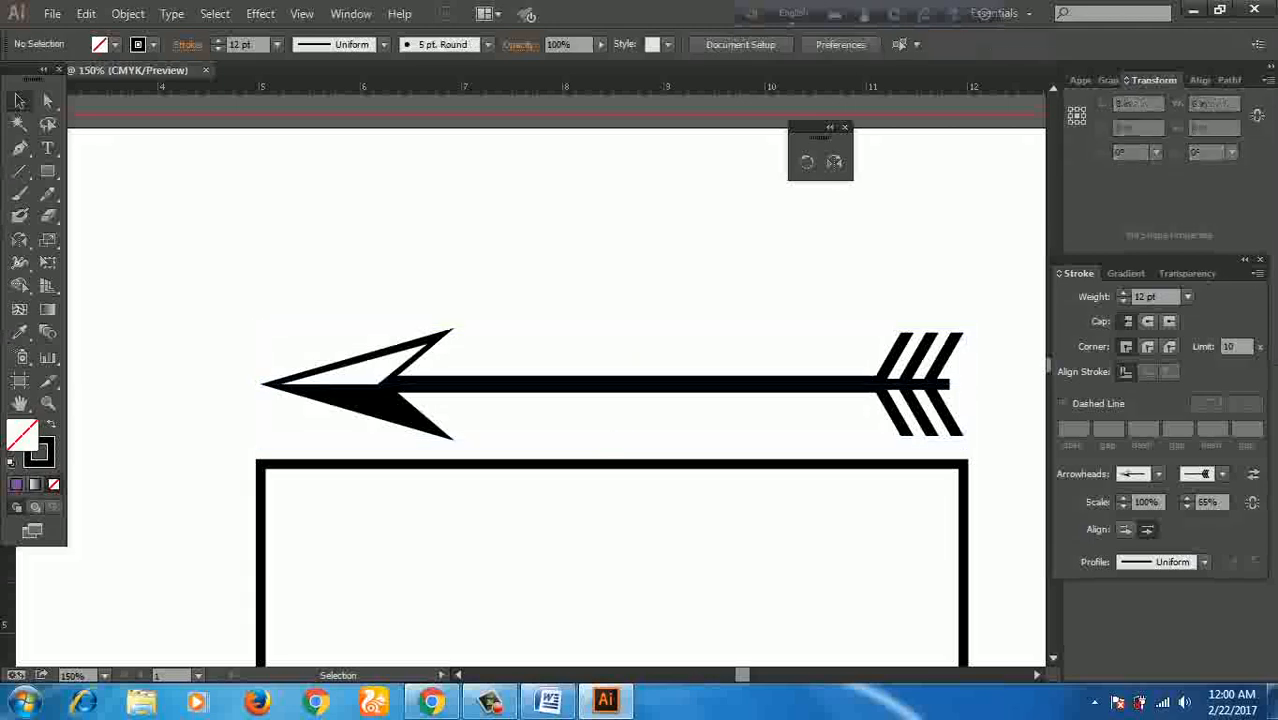
pyautogui.scroll(-1, 610, 250)
pyautogui.scroll(-1, 610, 330)
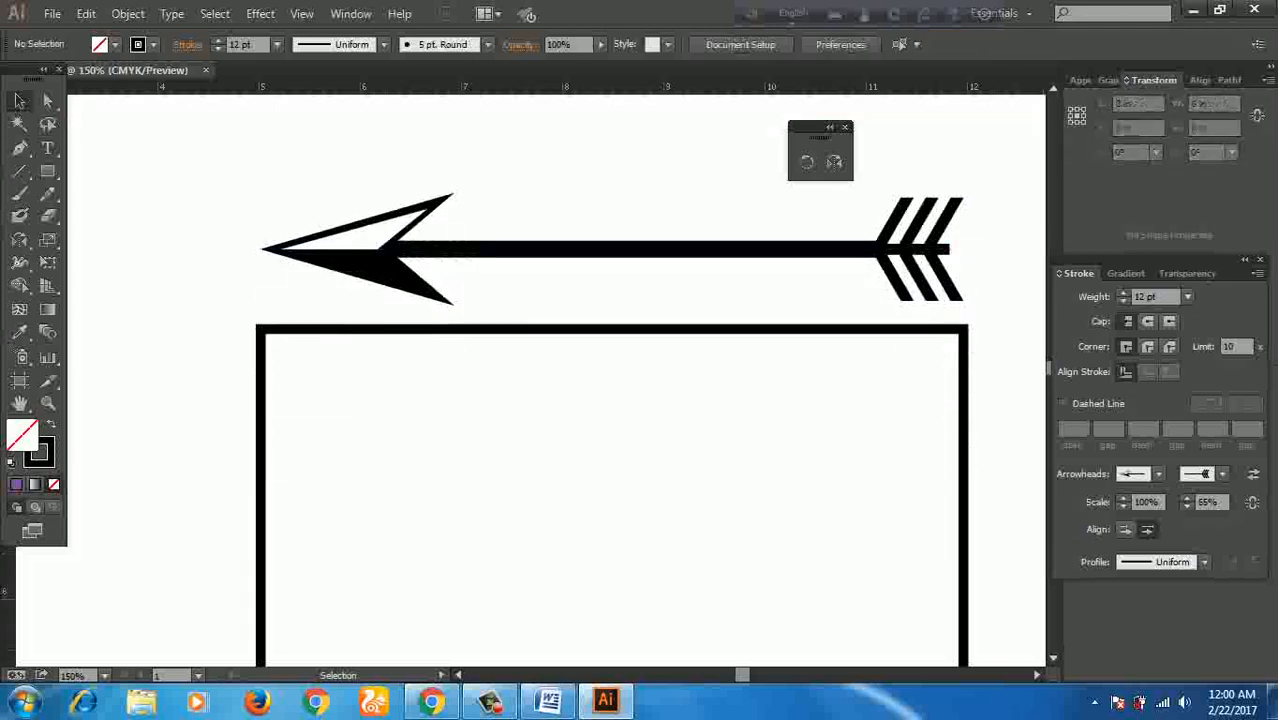
# Step: Apply the Arrow 8 arrowhead to the start point and the Arrow 19 arrowhead to the end point of the rectangle's stroke
pyautogui.moveTo(185, 349); pyautogui.dragTo(468, 488)
pyautogui.scroll(-1, 610, 400)
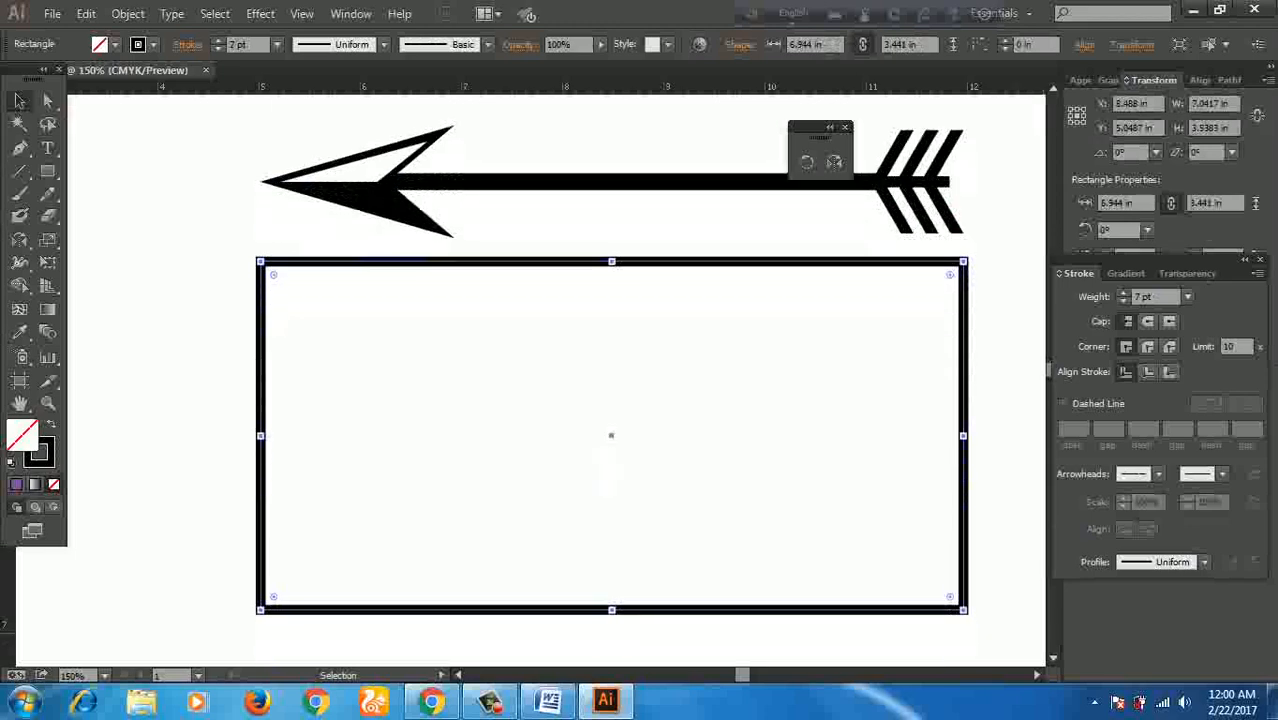
pyautogui.click(1145, 474)
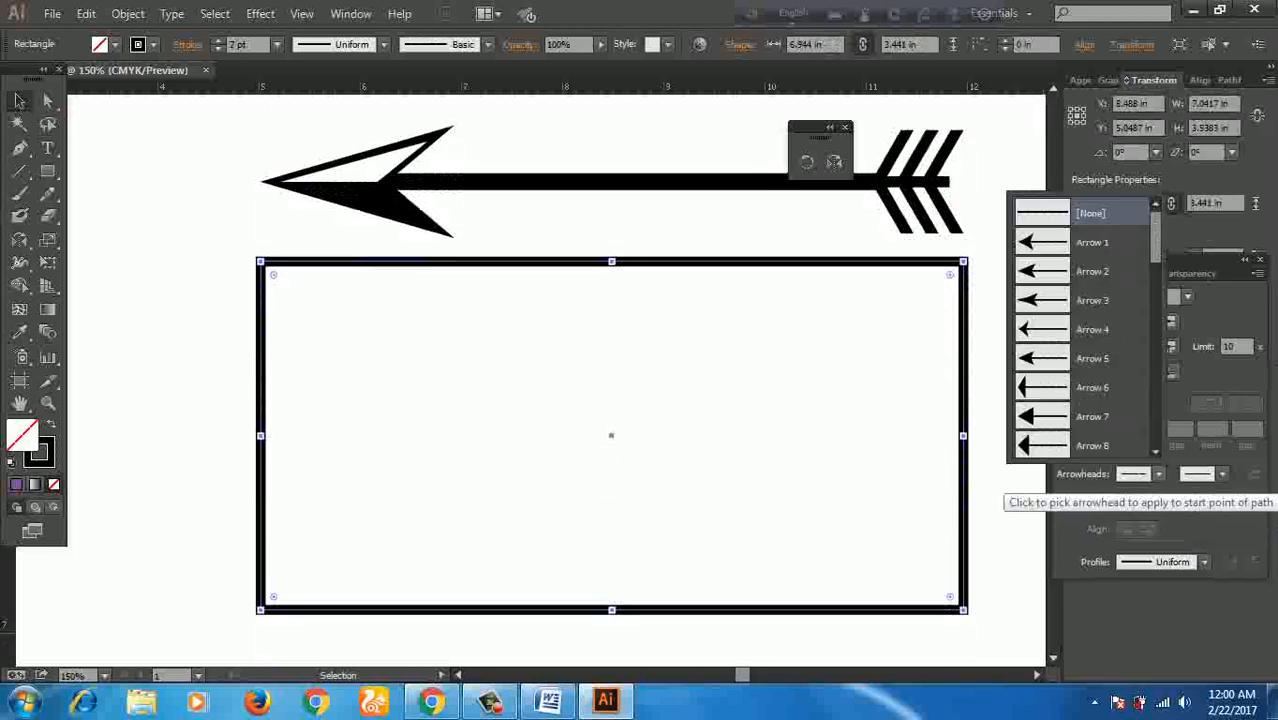
pyautogui.click(1088, 445)
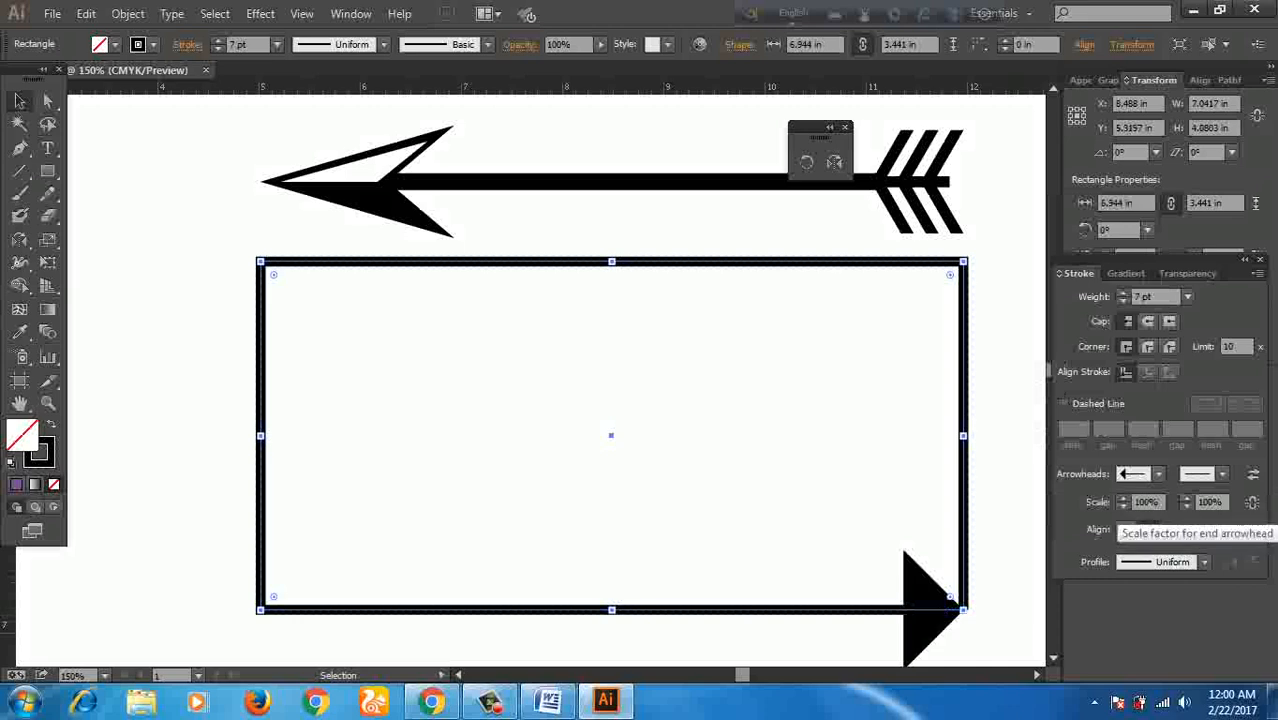
pyautogui.click(1210, 474)
pyautogui.scroll(-5, 1150, 330)
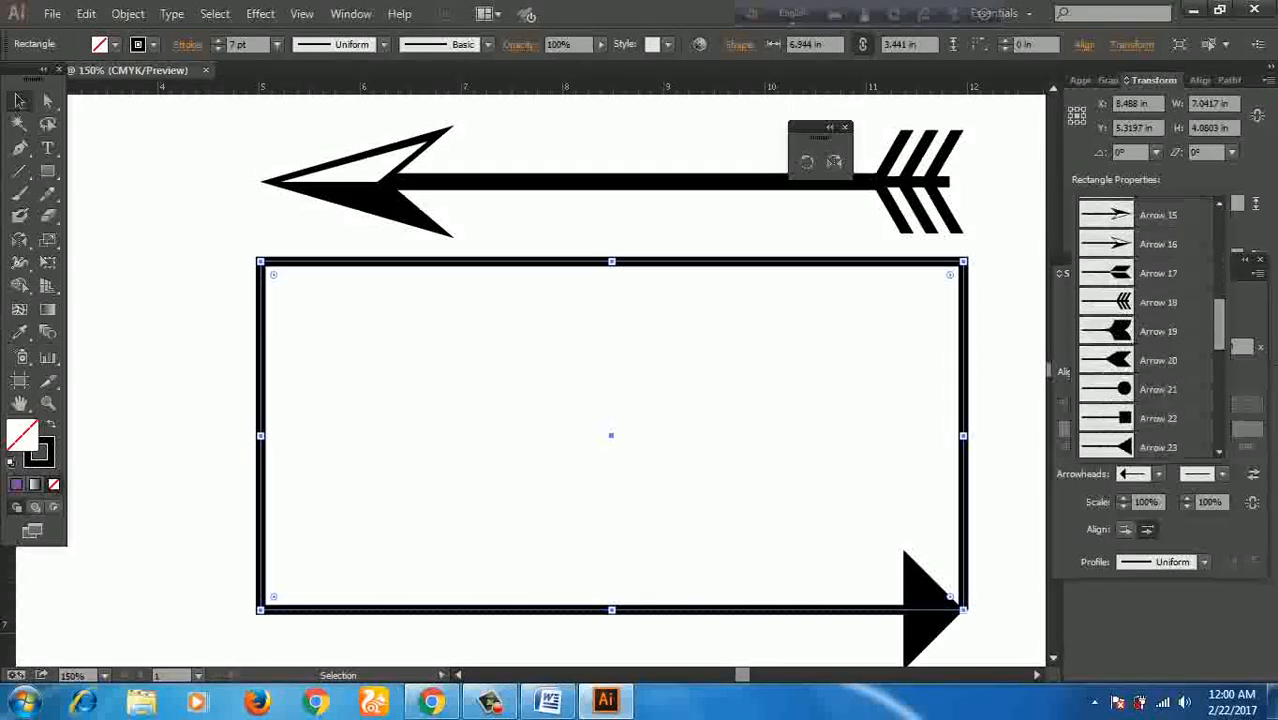
pyautogui.click(1150, 331)
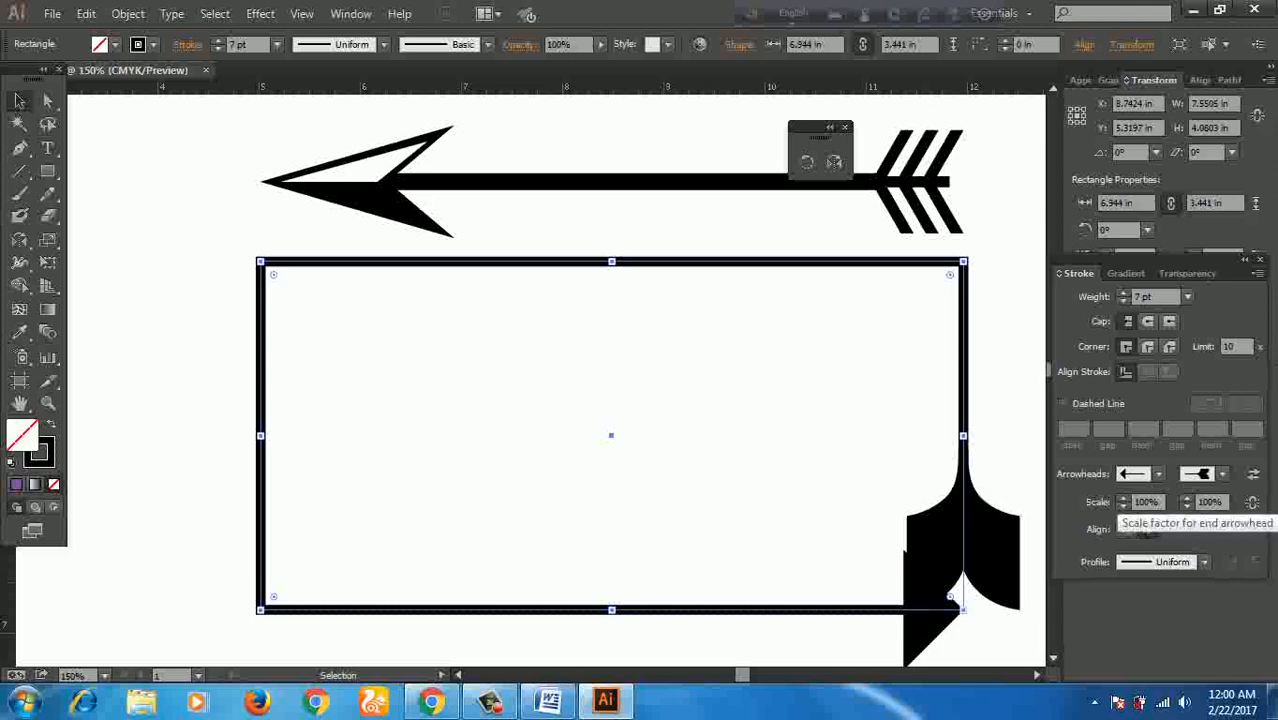
# Step: Scale the rectangle's end arrowhead to 78%, and turn its dashed line on and off again
pyautogui.click(1187, 497)
pyautogui.click(1187, 507)
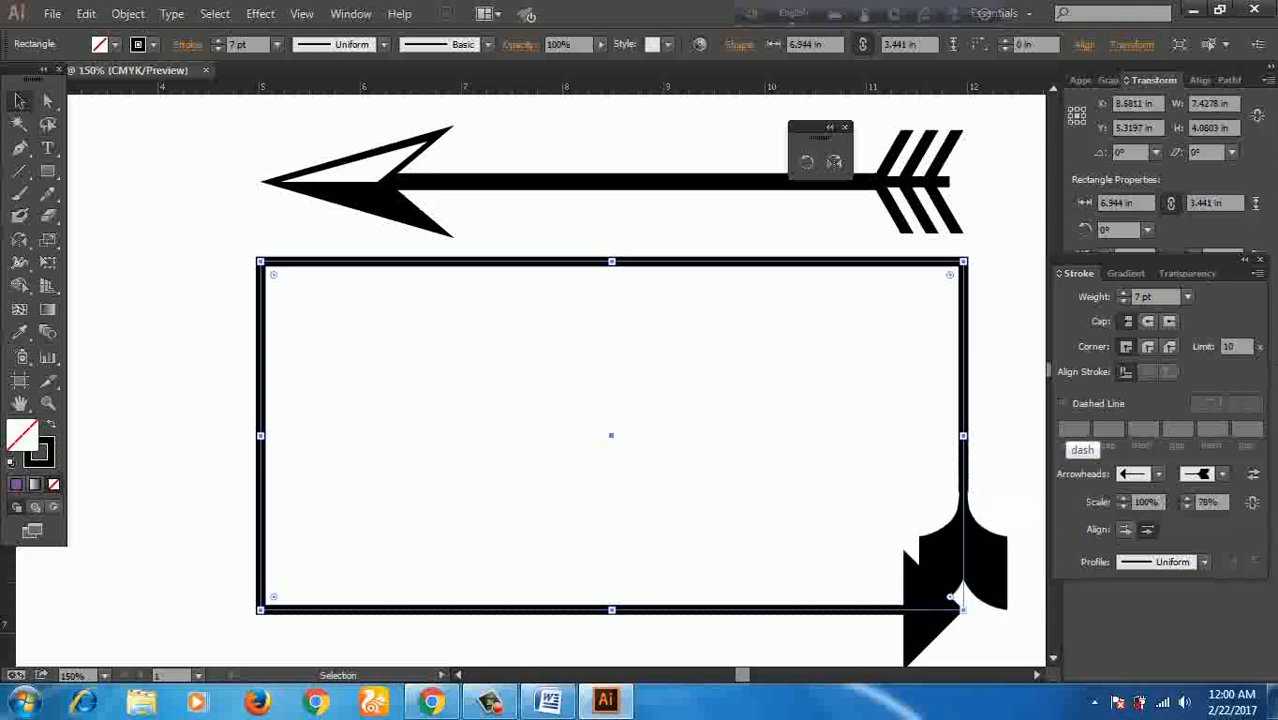
pyautogui.click(1064, 403)
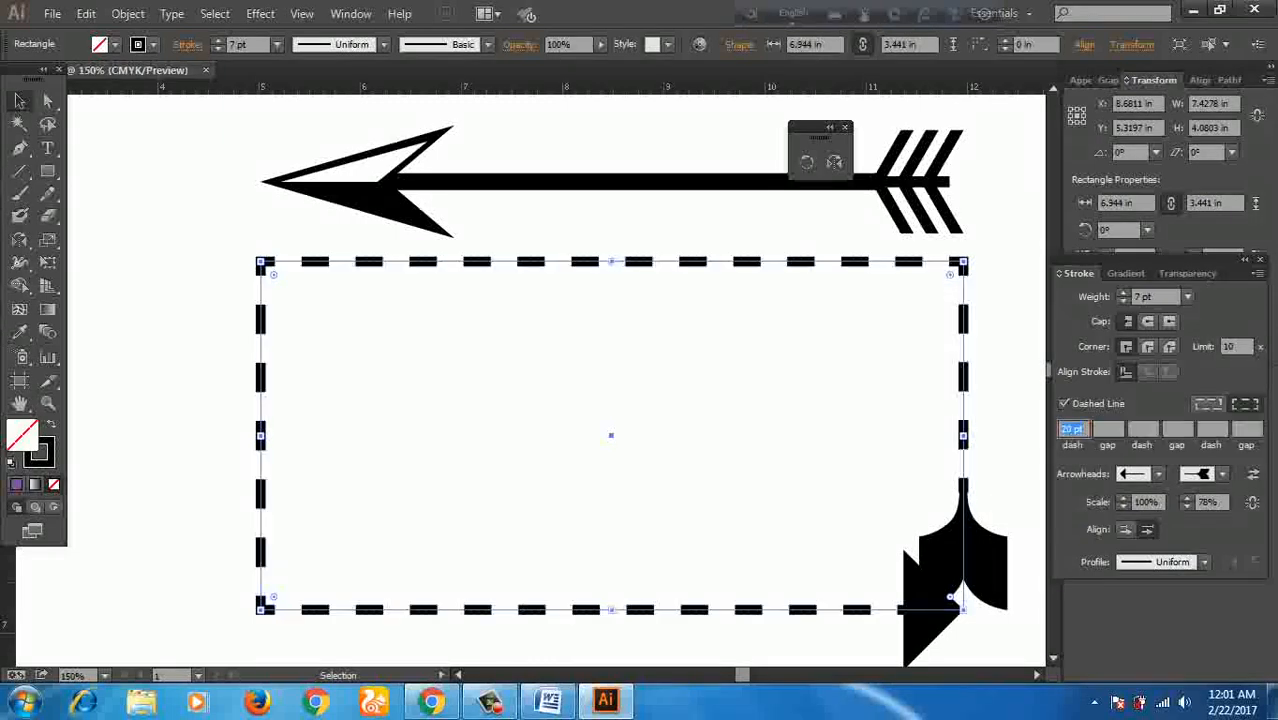
pyautogui.click(1064, 403)
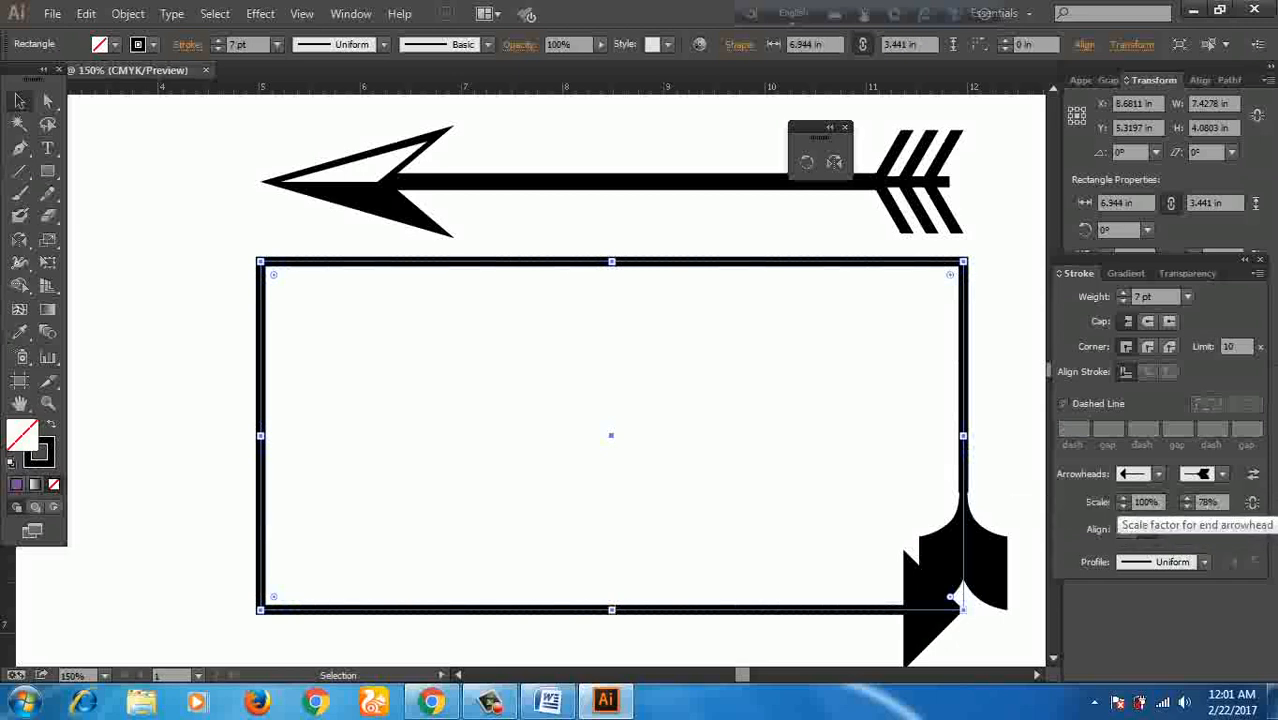
# Step: Try larger scales up to 105% on the rectangle's end arrowhead and return it to 100%
pyautogui.click(1187, 498)
pyautogui.click(1187, 498)
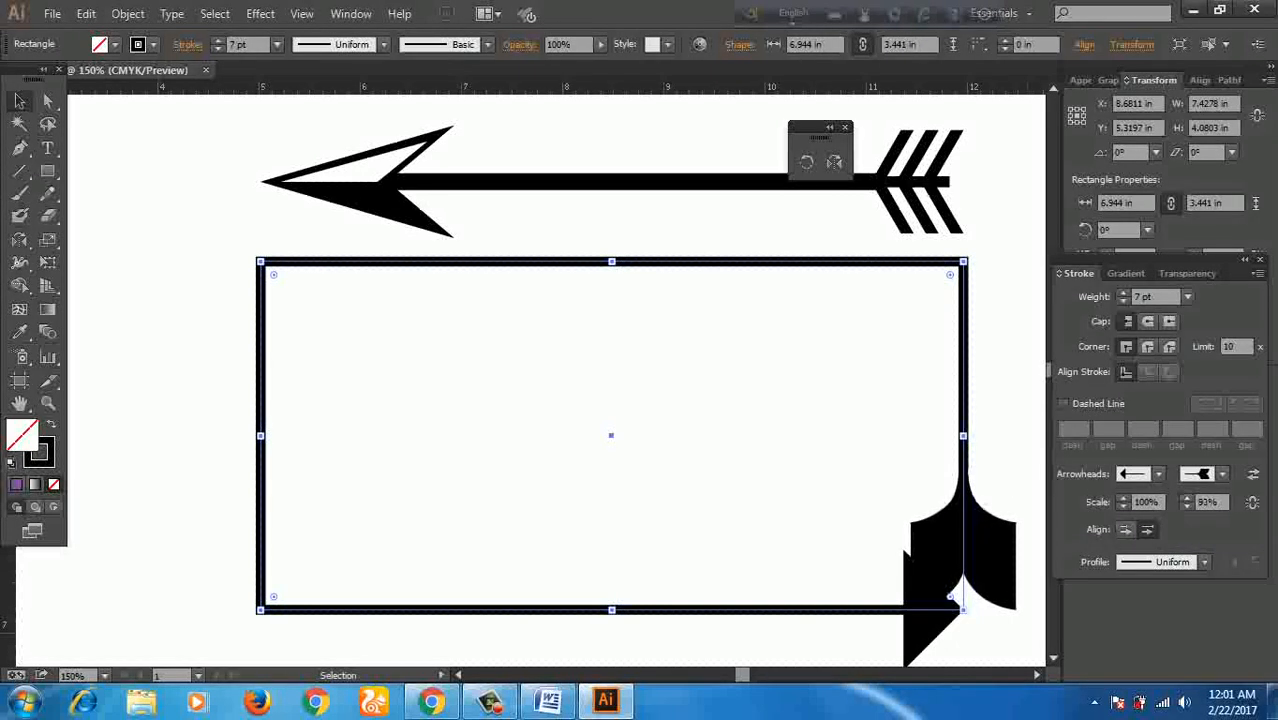
pyautogui.click(1187, 498)
pyautogui.click(1187, 498)
pyautogui.click(1187, 498)
pyautogui.click(1187, 498)
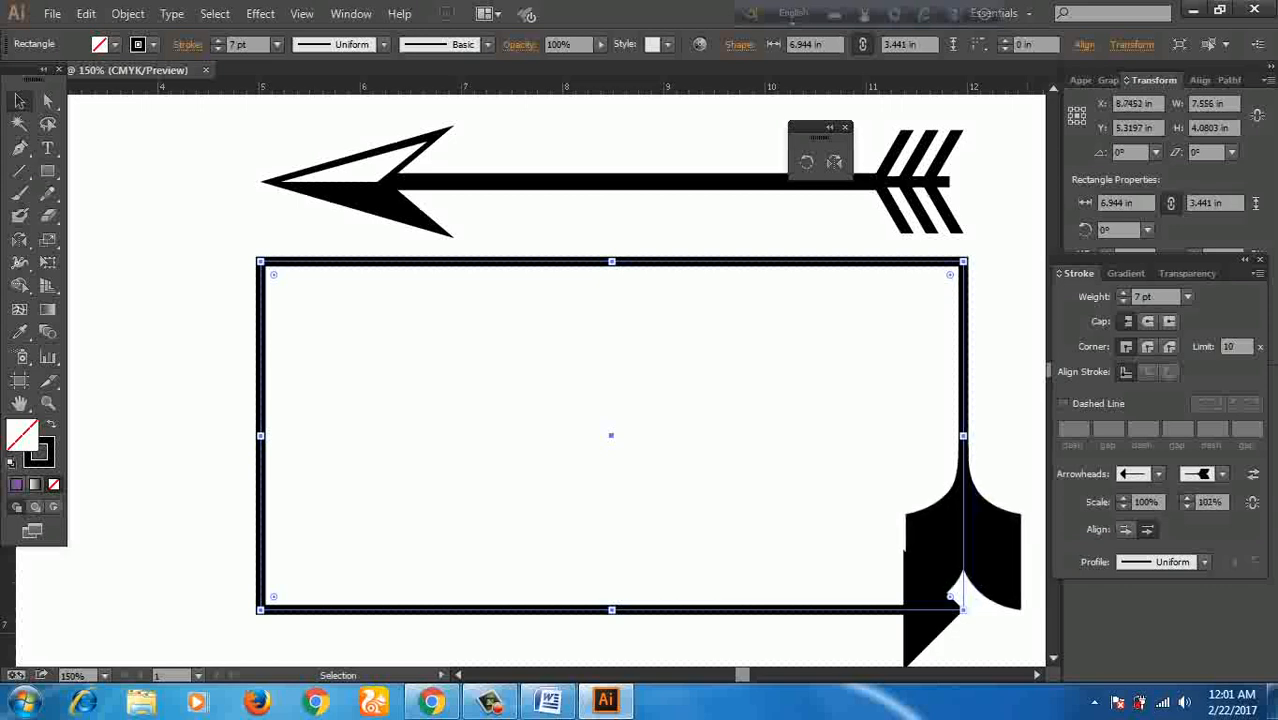
pyautogui.click(1187, 498)
pyautogui.click(1187, 498)
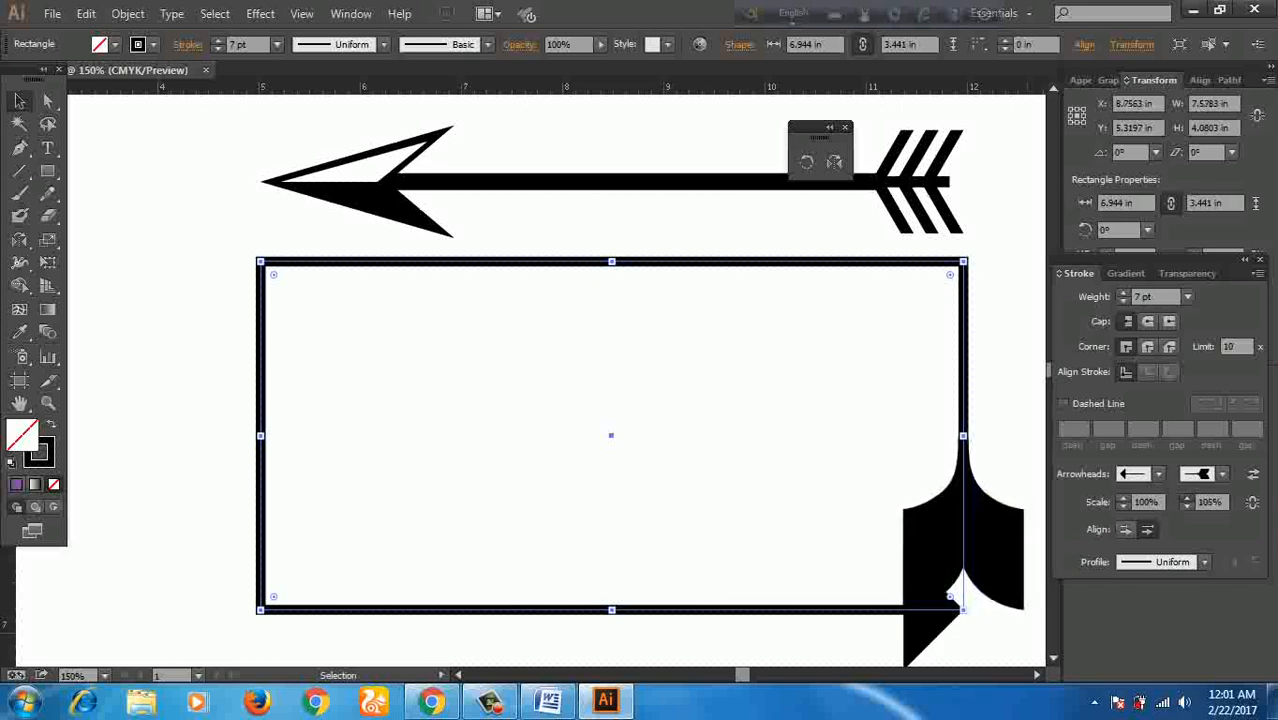
pyautogui.click(1187, 507)
pyautogui.click(1187, 507)
pyautogui.click(1187, 507)
pyautogui.click(1187, 507)
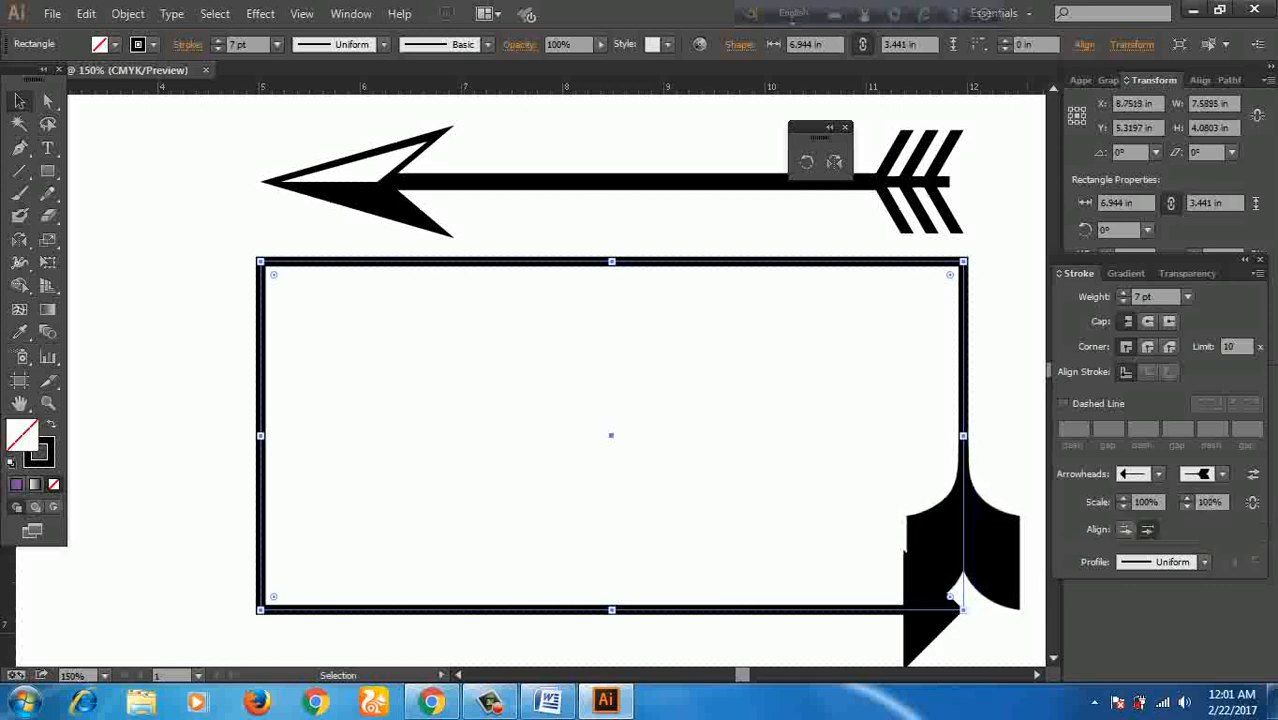
pyautogui.click(1187, 507)
pyautogui.click(1187, 507)
pyautogui.click(1187, 498)
# Step: Apply Width Profile 1 to the stroke of the horizontal arrow line above the rectangle
pyautogui.click(1204, 562)
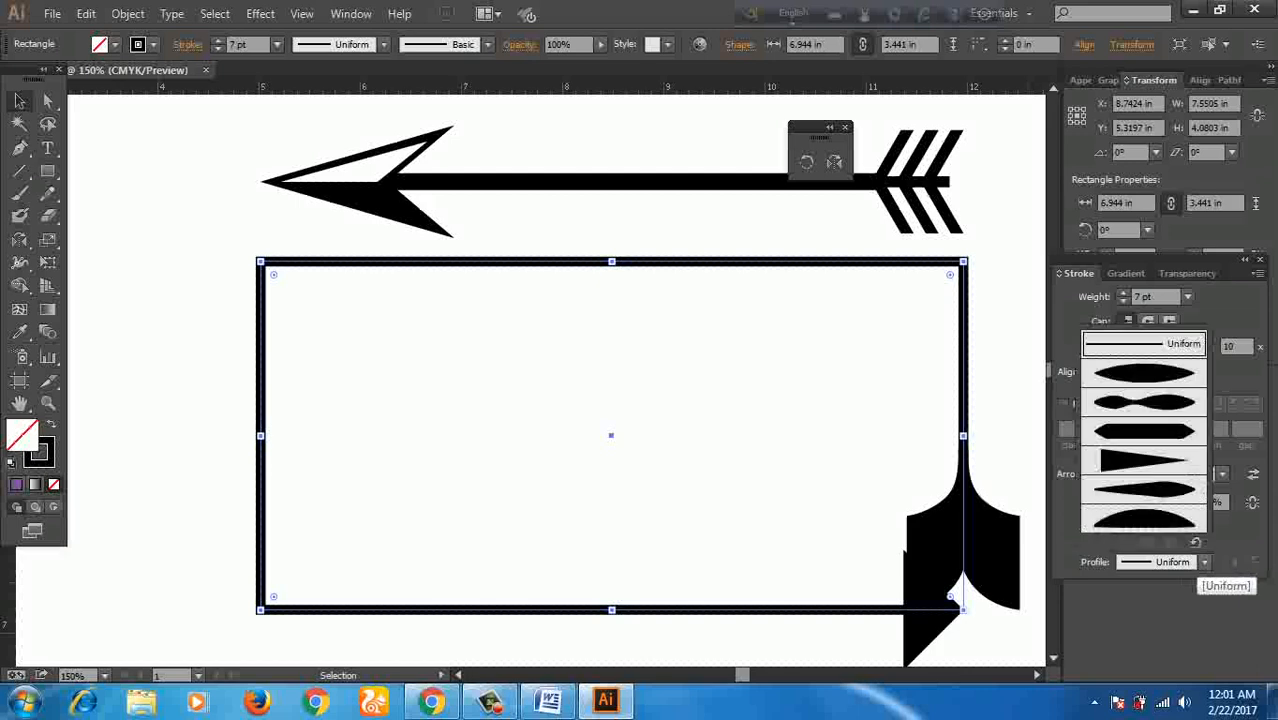
pyautogui.click(730, 181)
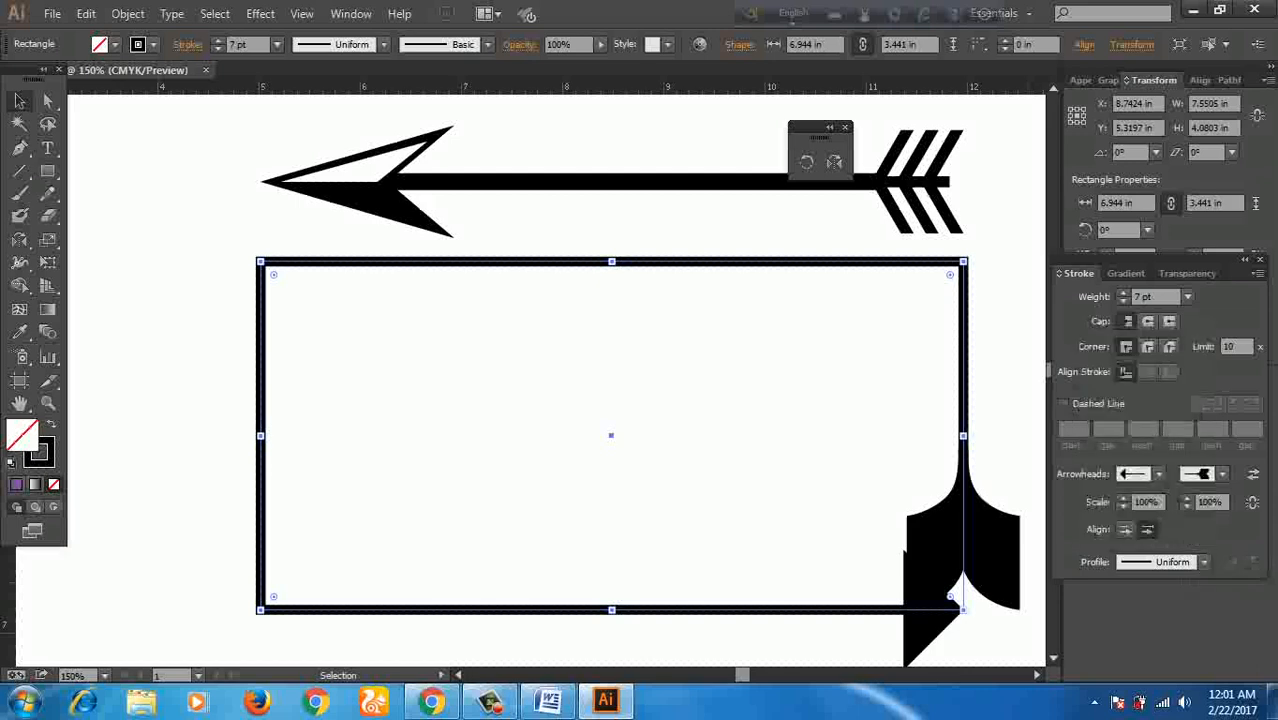
pyautogui.click(730, 181)
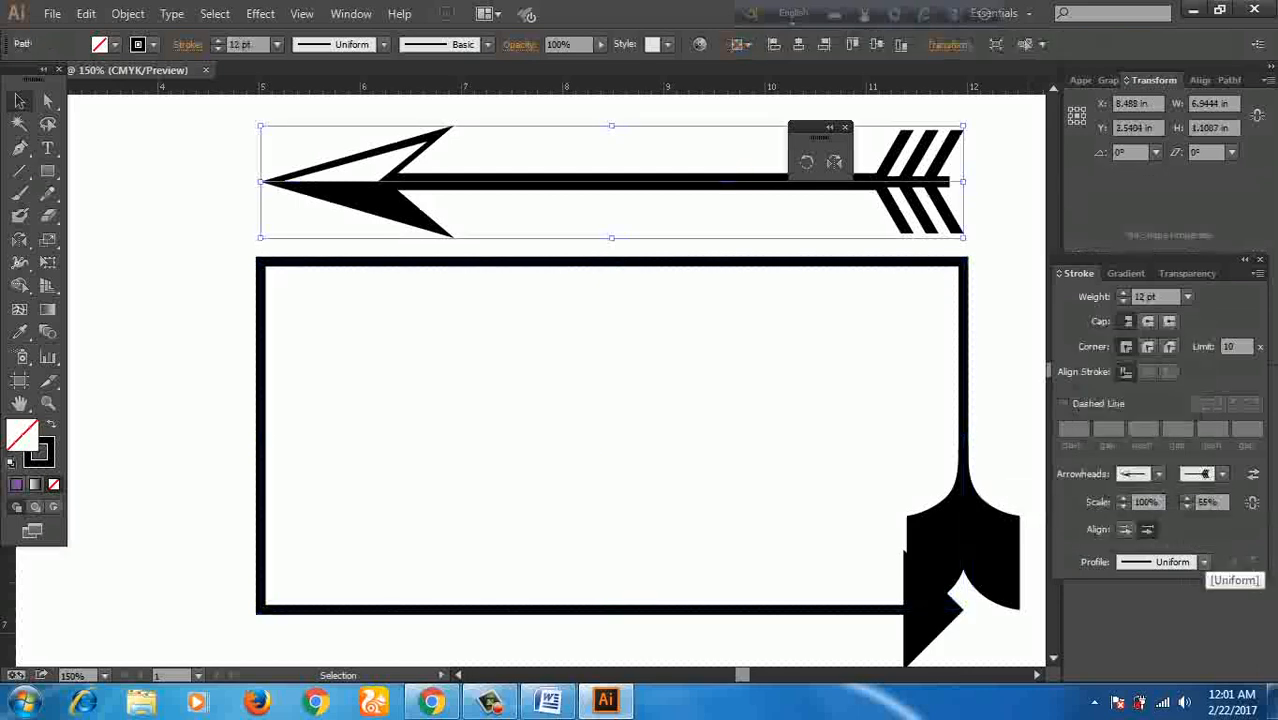
pyautogui.click(1204, 562)
pyautogui.click(1143, 374)
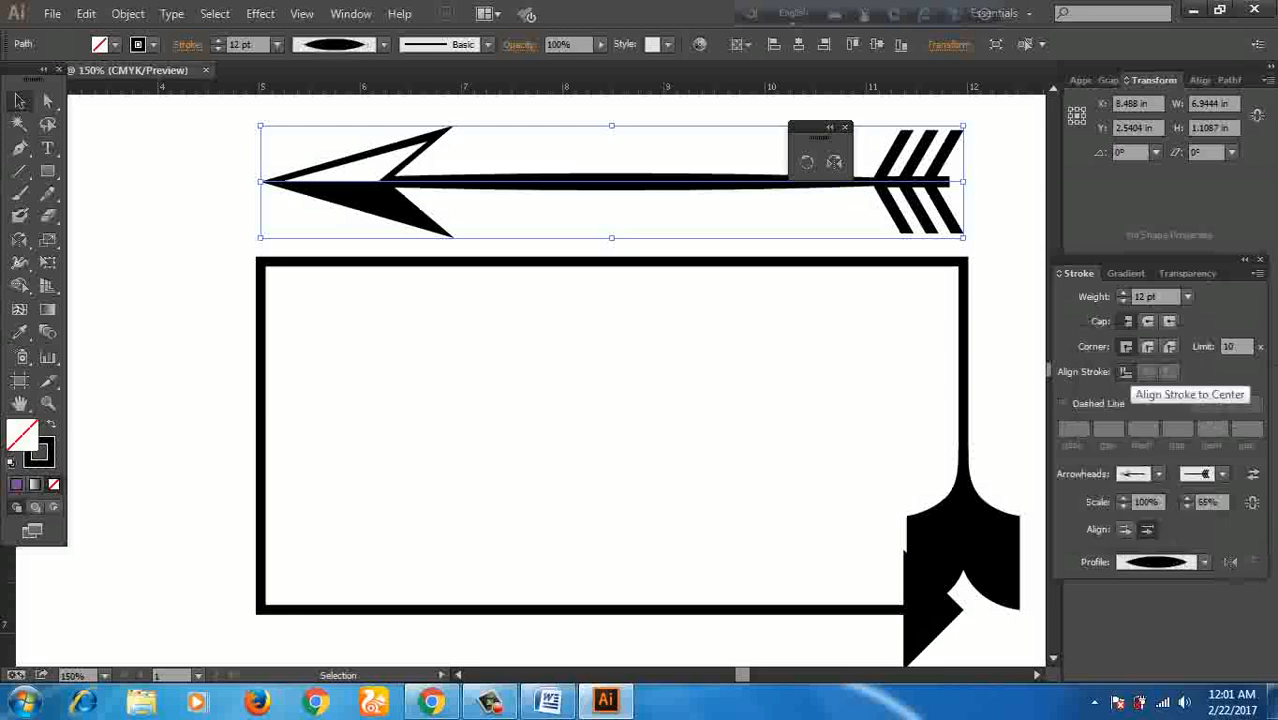
# Step: Try Width Profile 2, Width Profile 6 and Width Profile 5 on the arrow line's stroke
pyautogui.click(1204, 562)
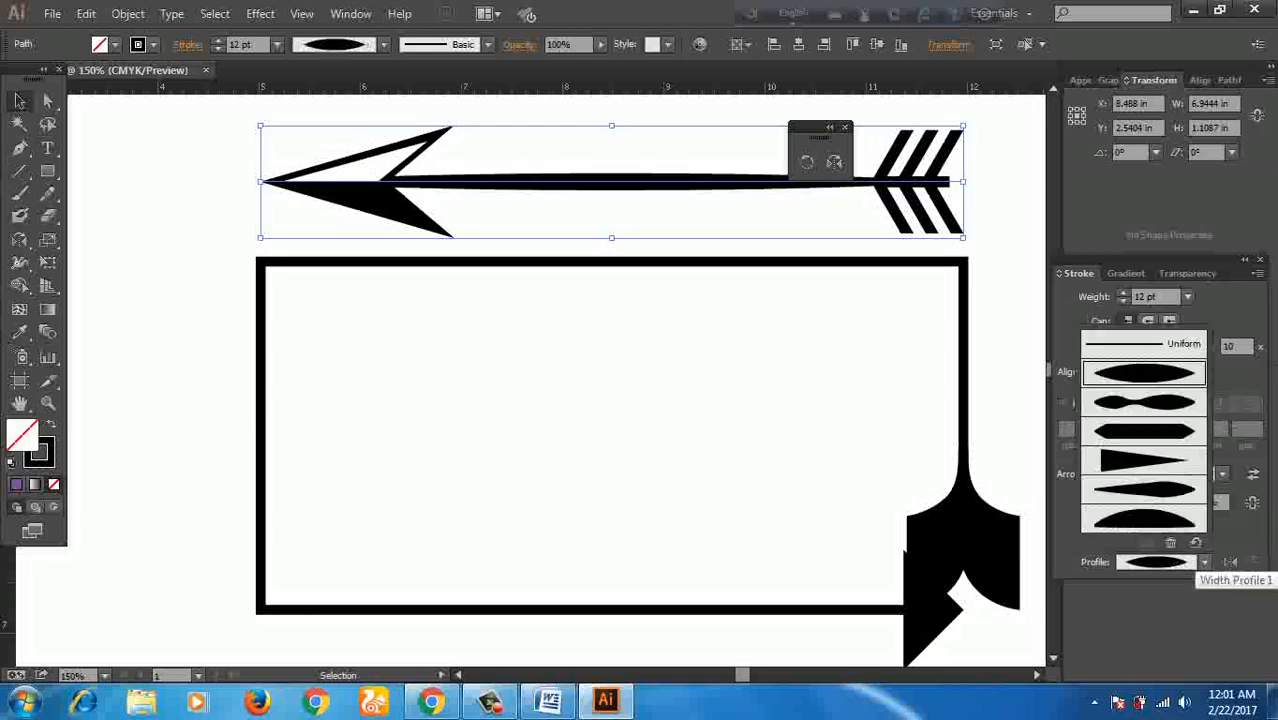
pyautogui.click(1143, 401)
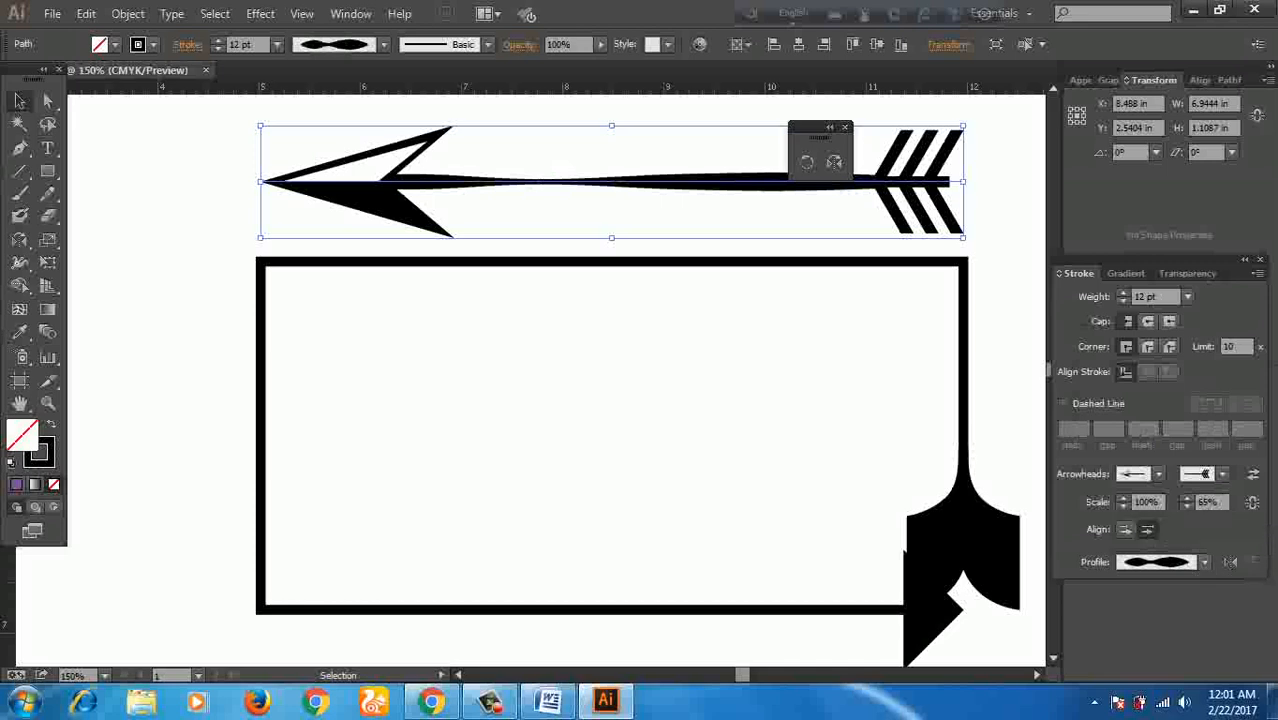
pyautogui.click(1204, 562)
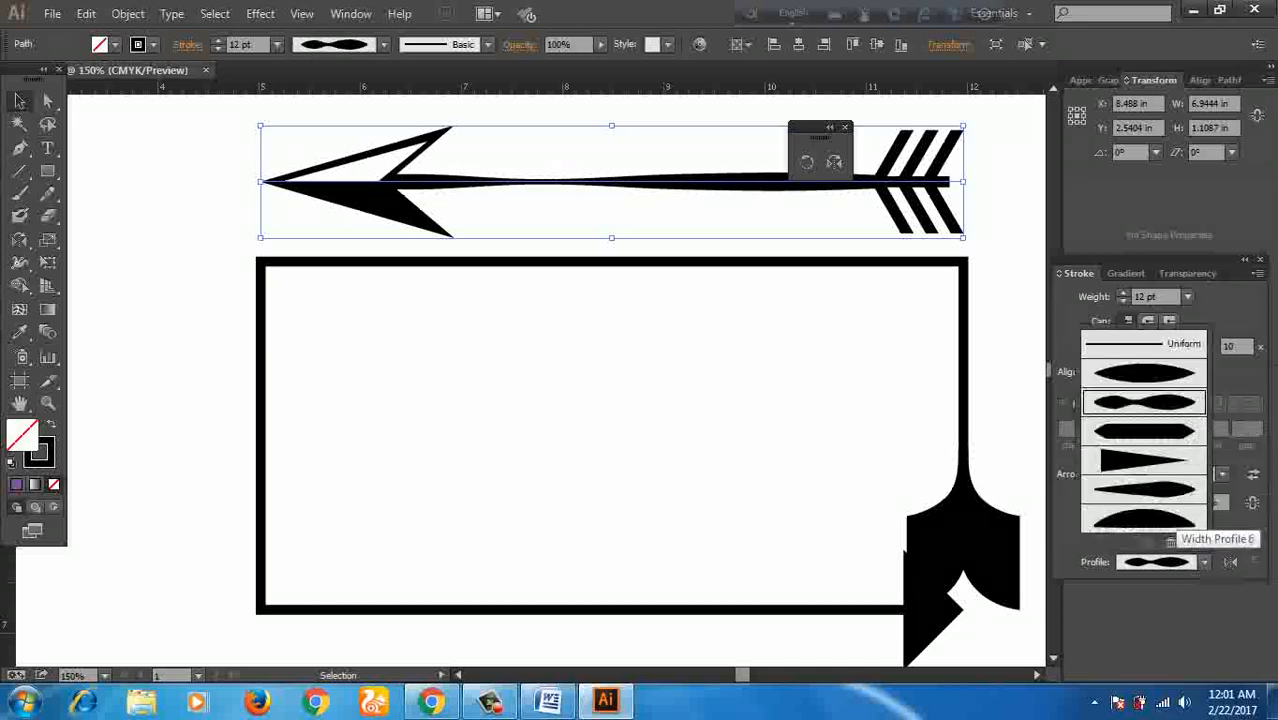
pyautogui.click(1150, 508)
pyautogui.click(1204, 562)
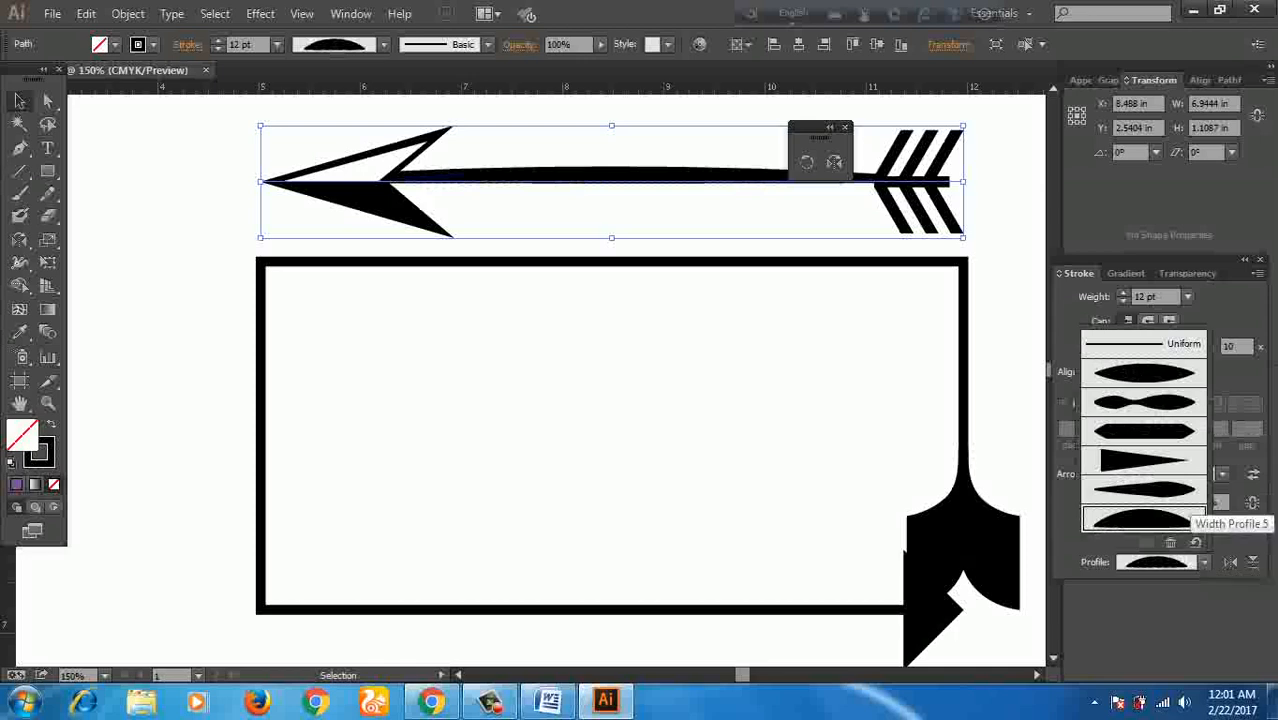
pyautogui.click(1150, 509)
# Step: Set the arrow line's stroke to Width Profile 3, the bar with pointed ends, and close the stroke settings
pyautogui.click(1204, 562)
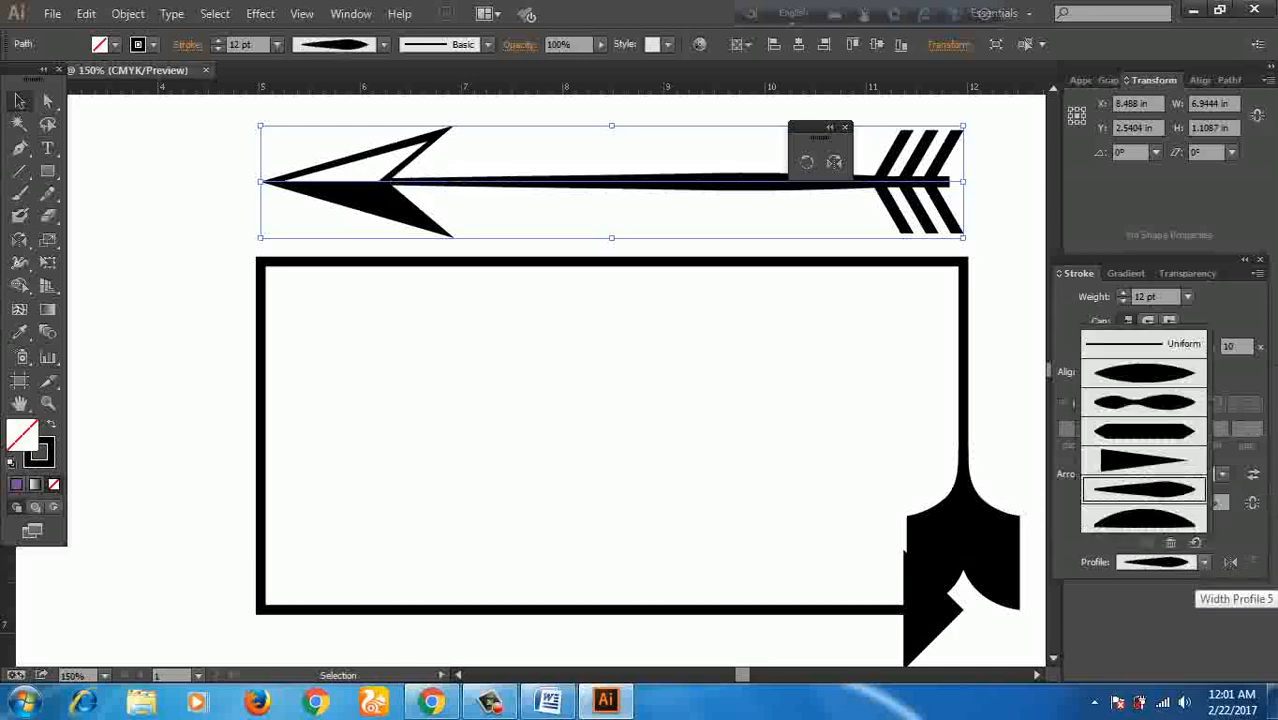
pyautogui.click(1145, 432)
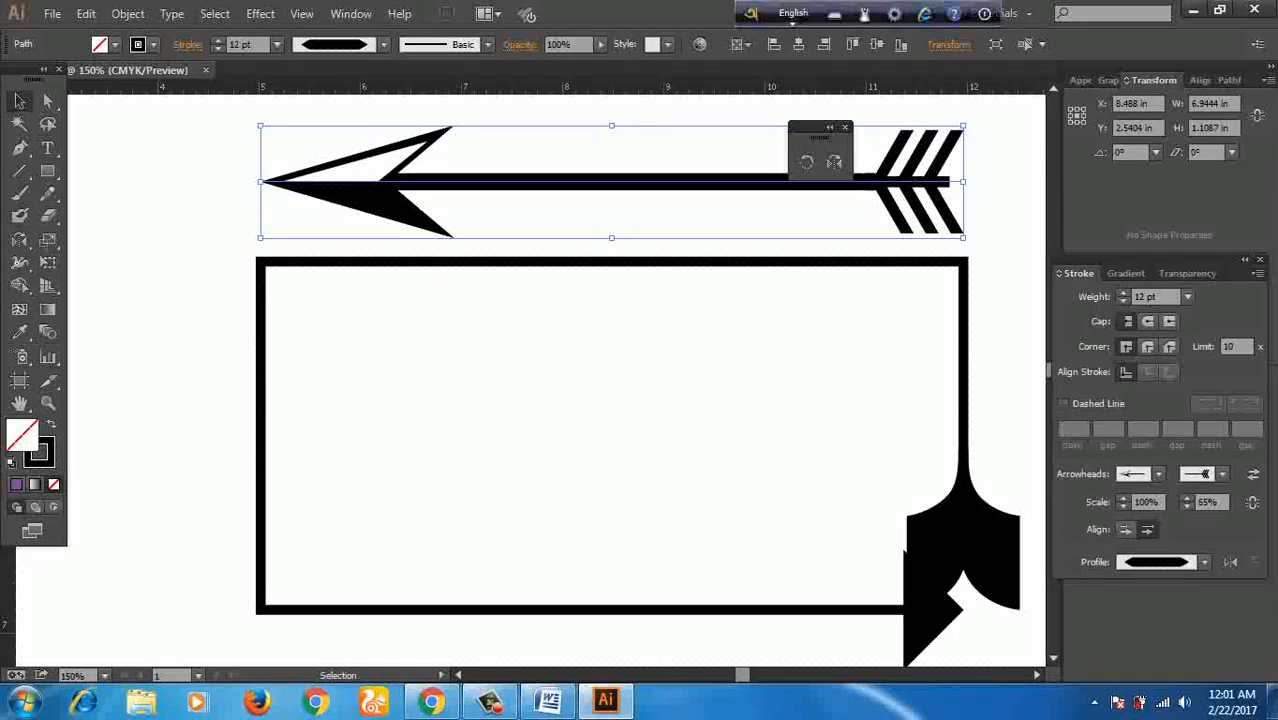
pyautogui.click(1259, 259)
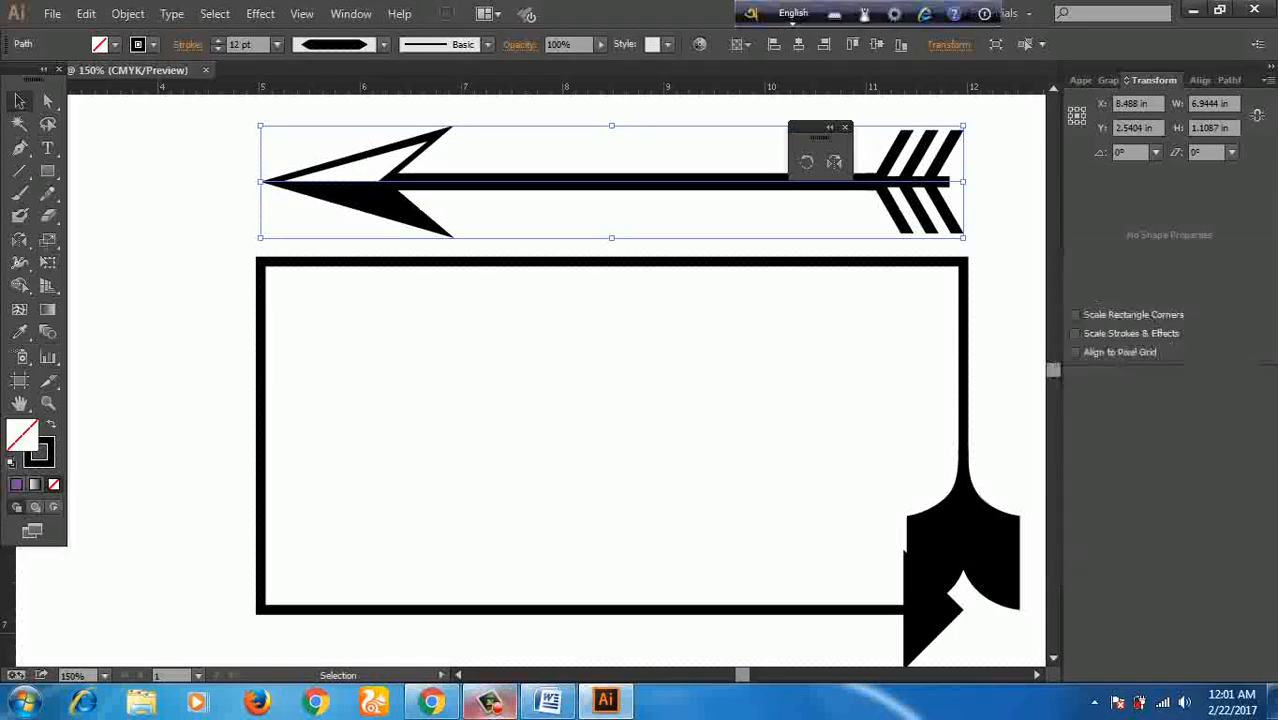
# Step: Check the Class 5 topics in the SEIP-class-schedule document in Word and return to the Illustrator drawing
pyautogui.click(490, 700)
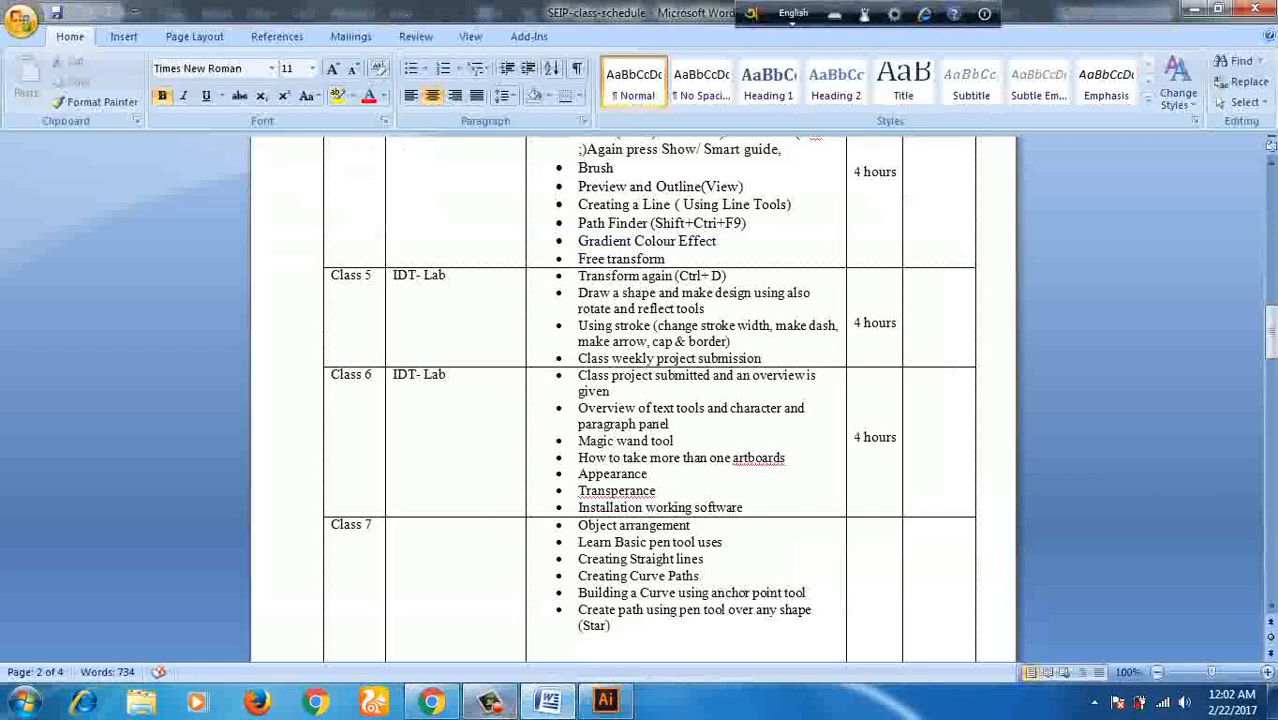
pyautogui.click(490, 700)
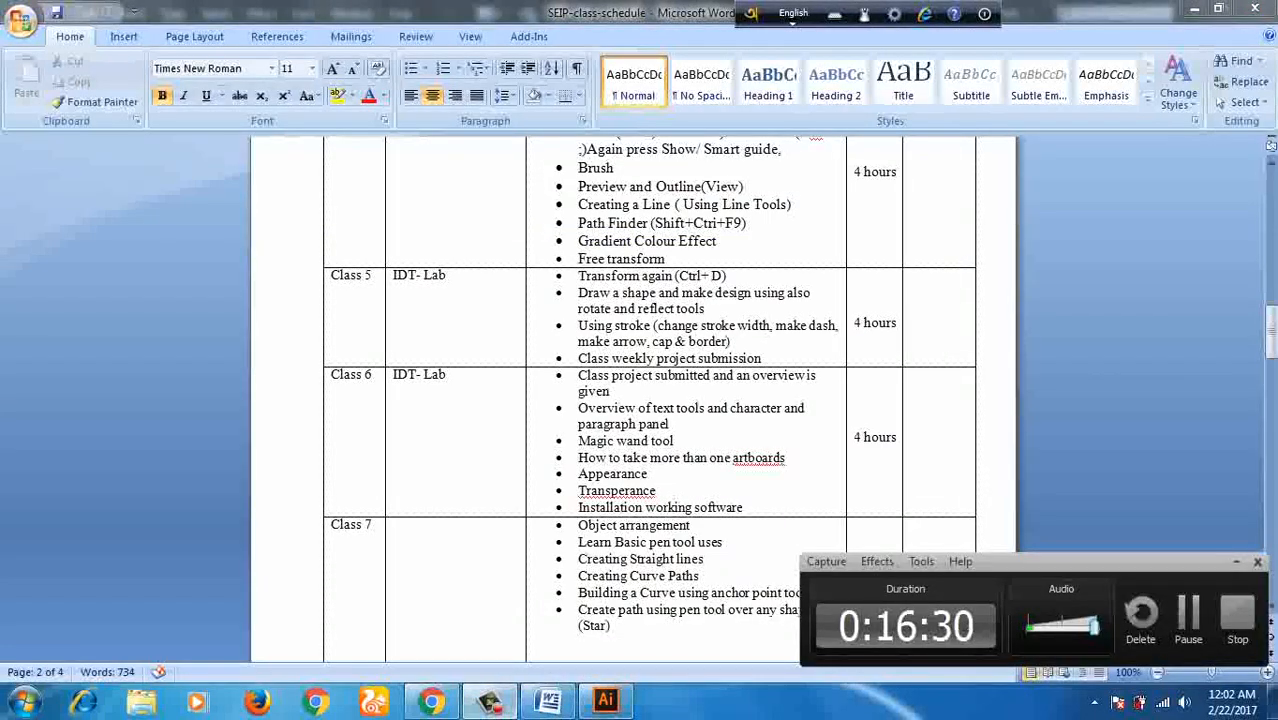
pyautogui.click(605, 700)
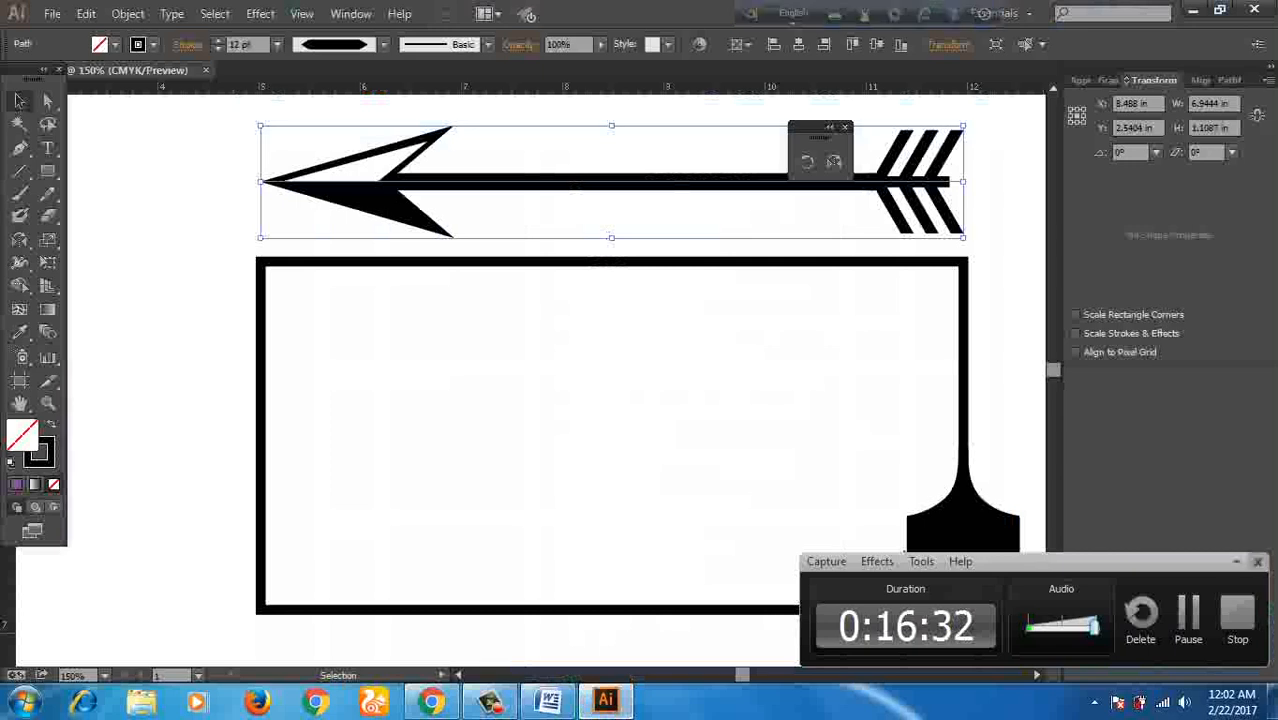
pyautogui.click(1236, 562)
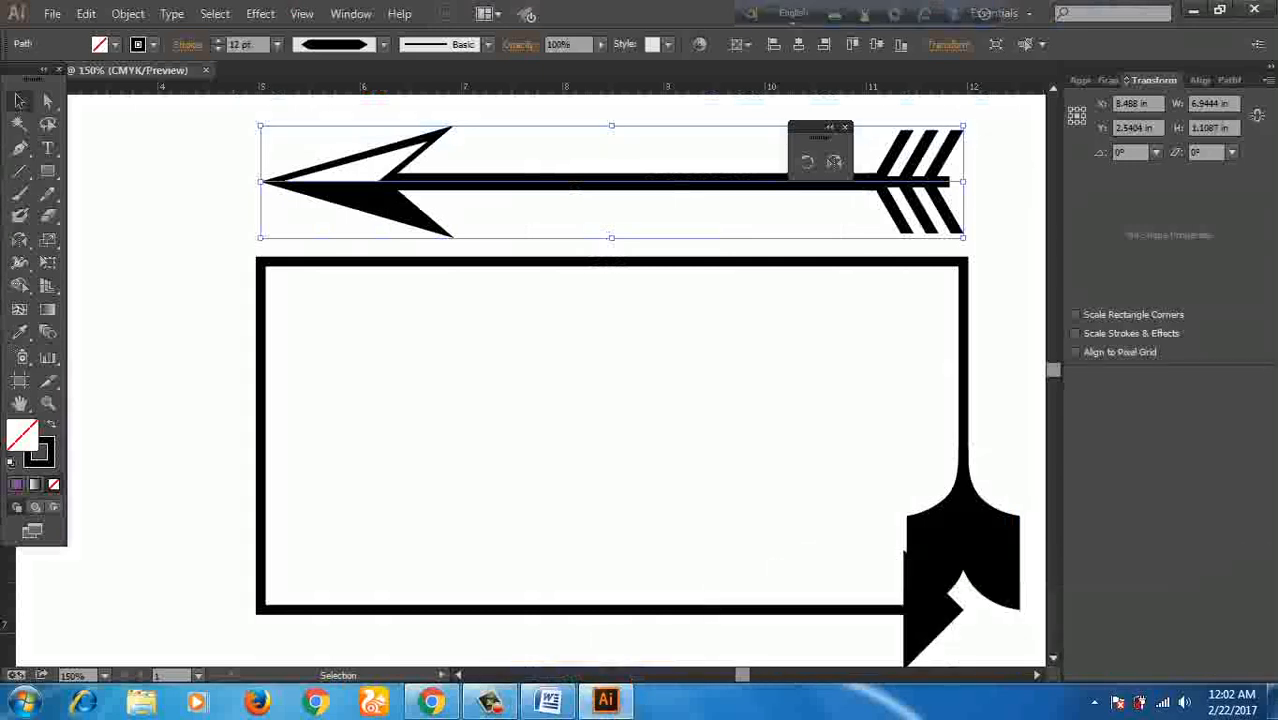
# Step: Select the arrow line and the rectangle together and delete both from the artboard
pyautogui.moveTo(207, 140); pyautogui.dragTo(672, 486)
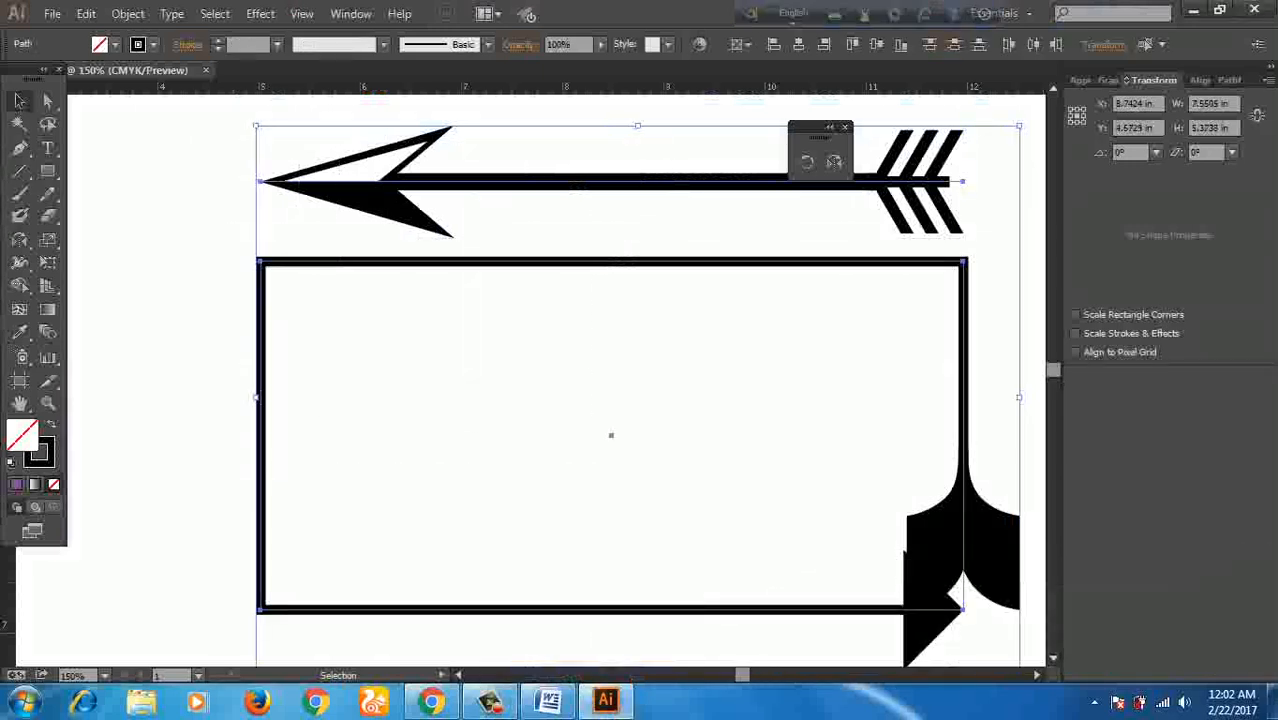
pyautogui.press('Delete')
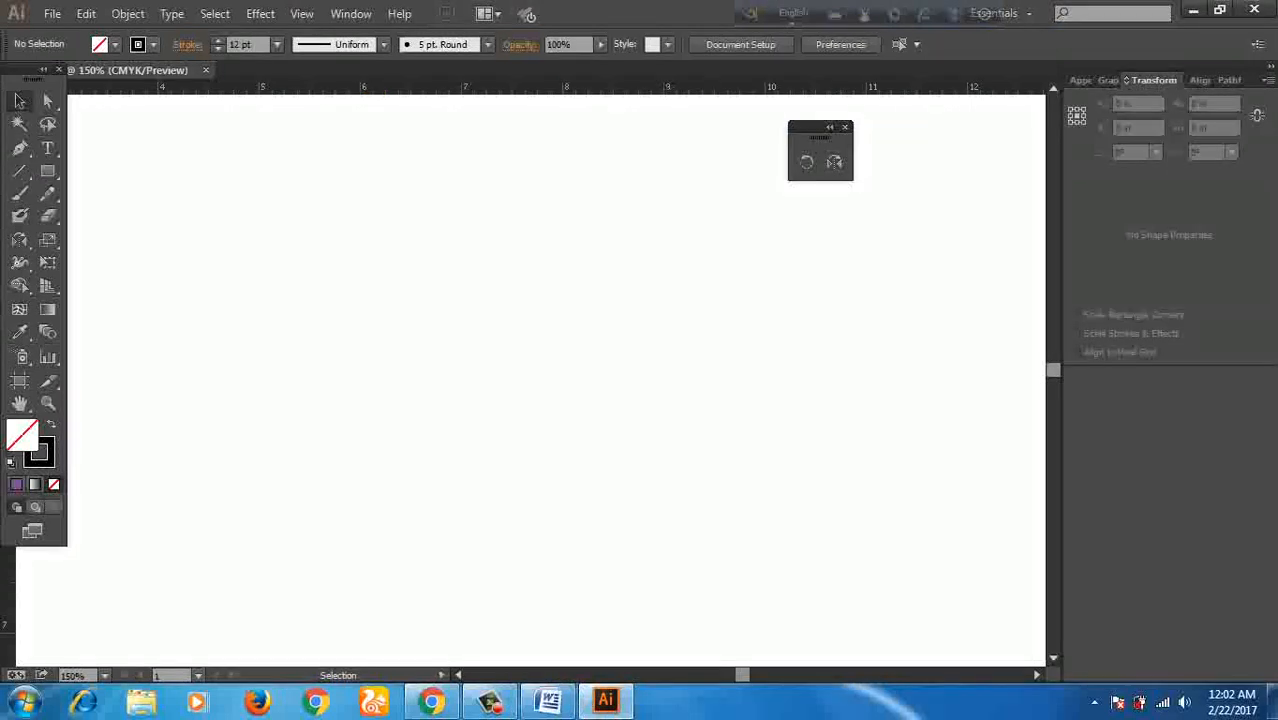
pyautogui.click(490, 700)
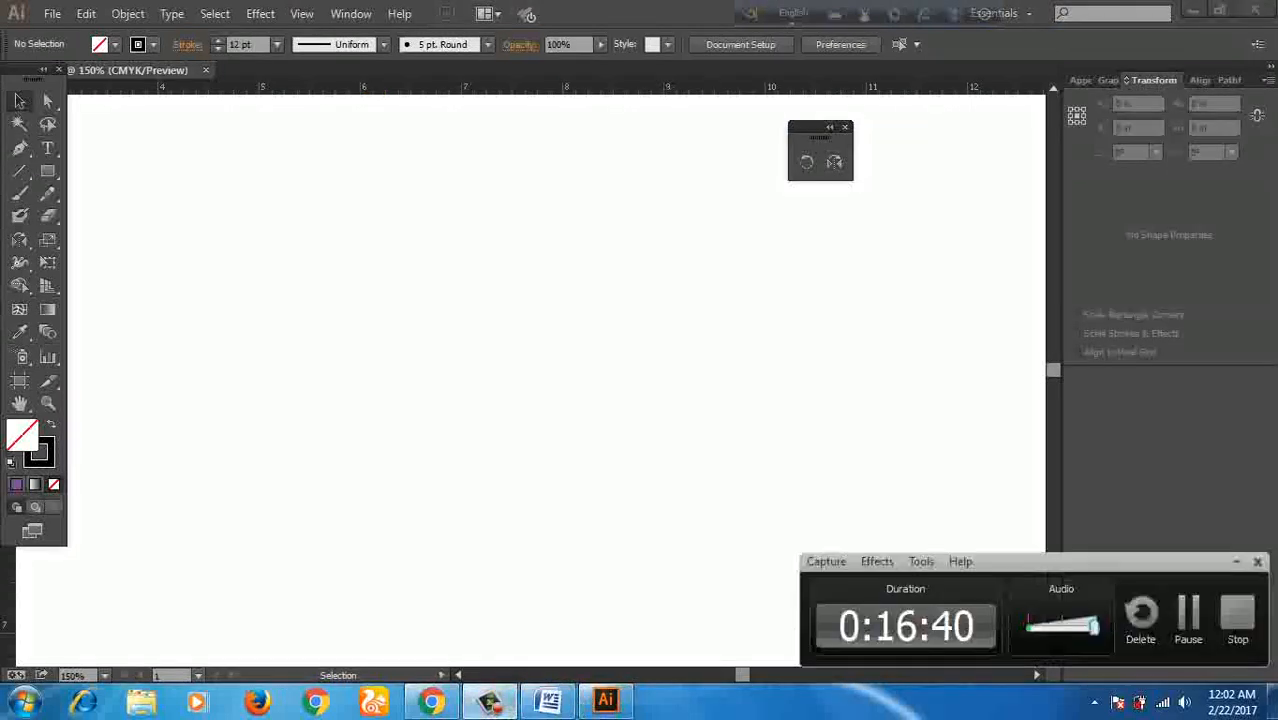